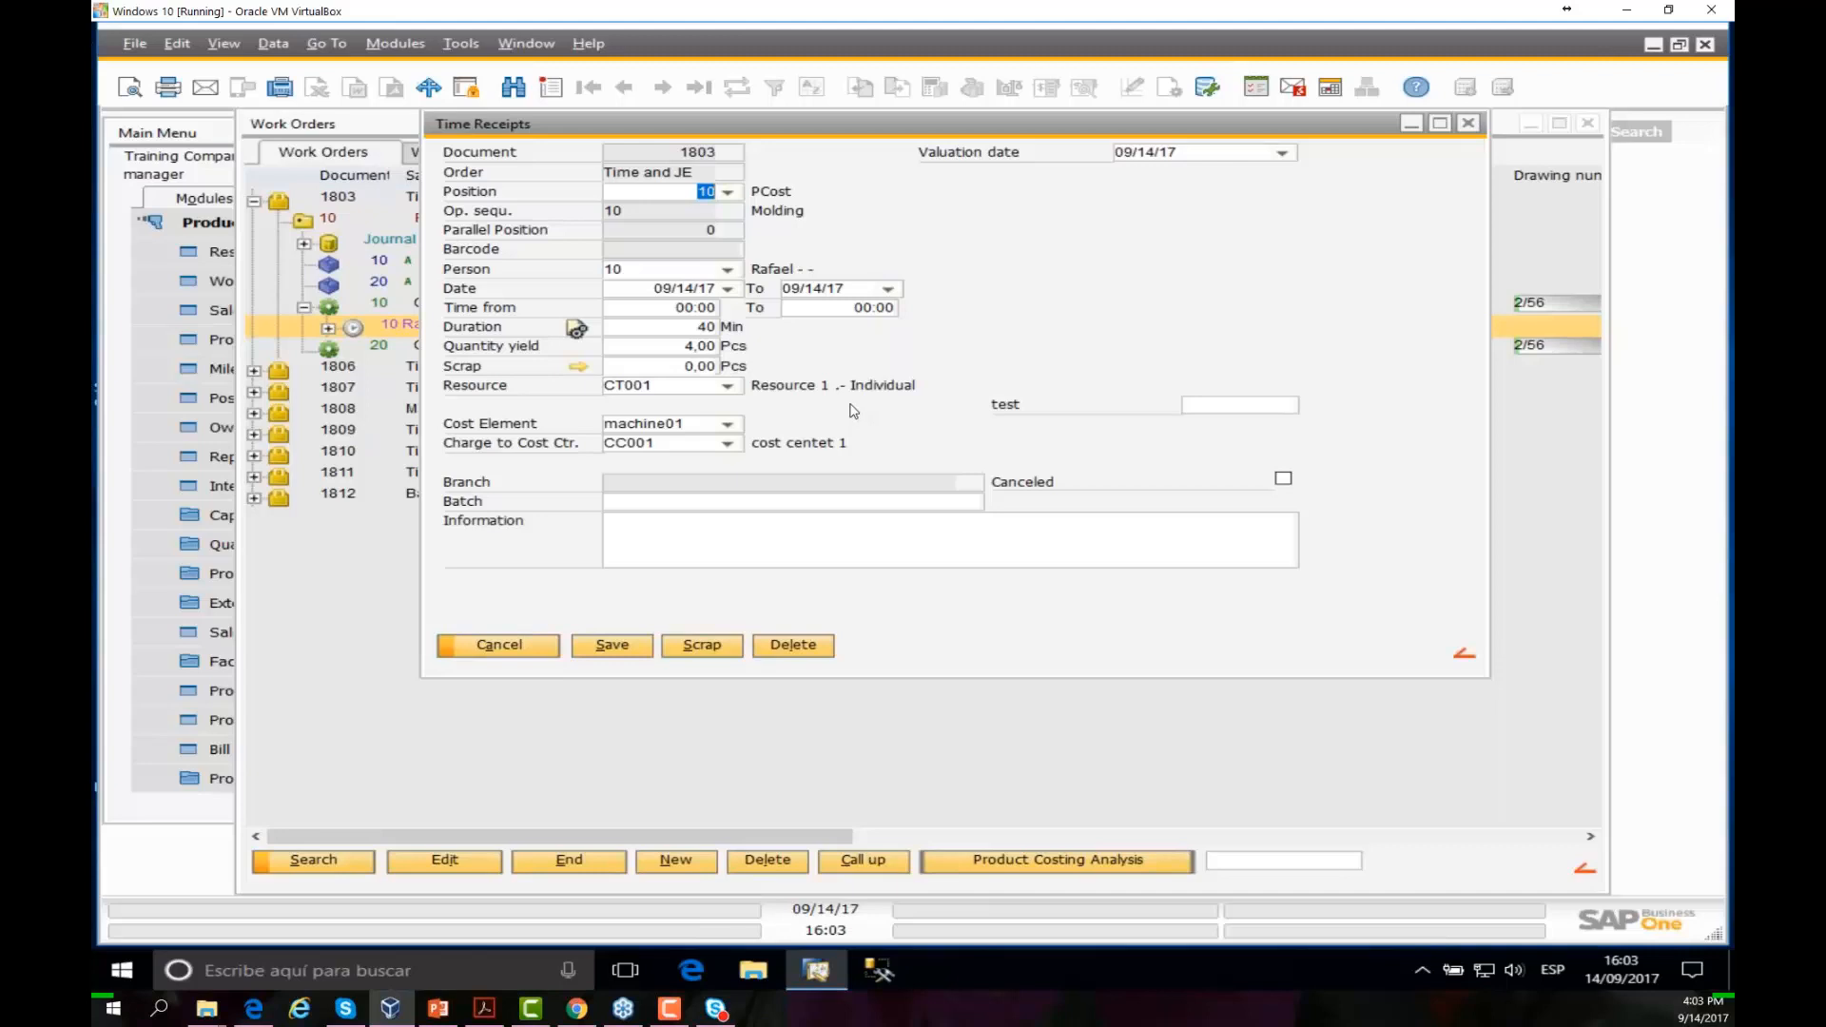
Step: Open the Configuration wizard from the System Initialisation settings in Administration
{"action": "left_click", "coordinate": [188, 226]}
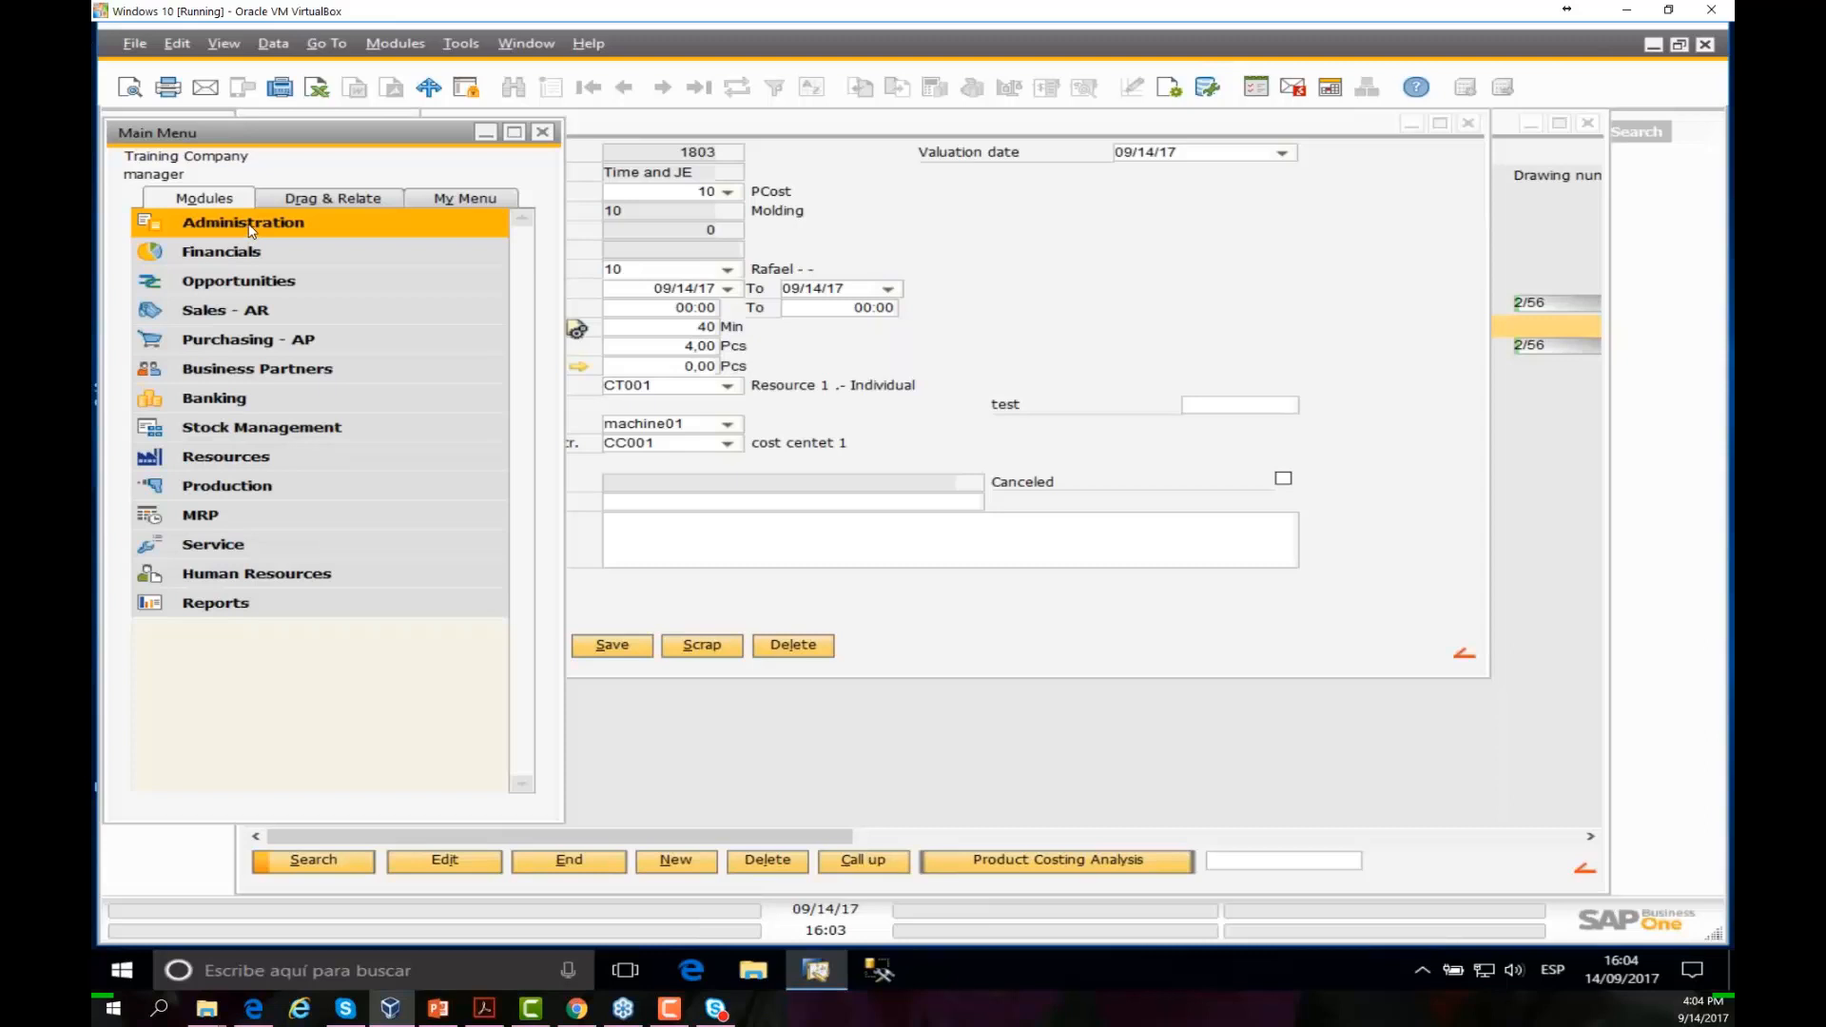
{"action": "left_click", "coordinate": [249, 228]}
{"action": "left_click", "coordinate": [309, 328]}
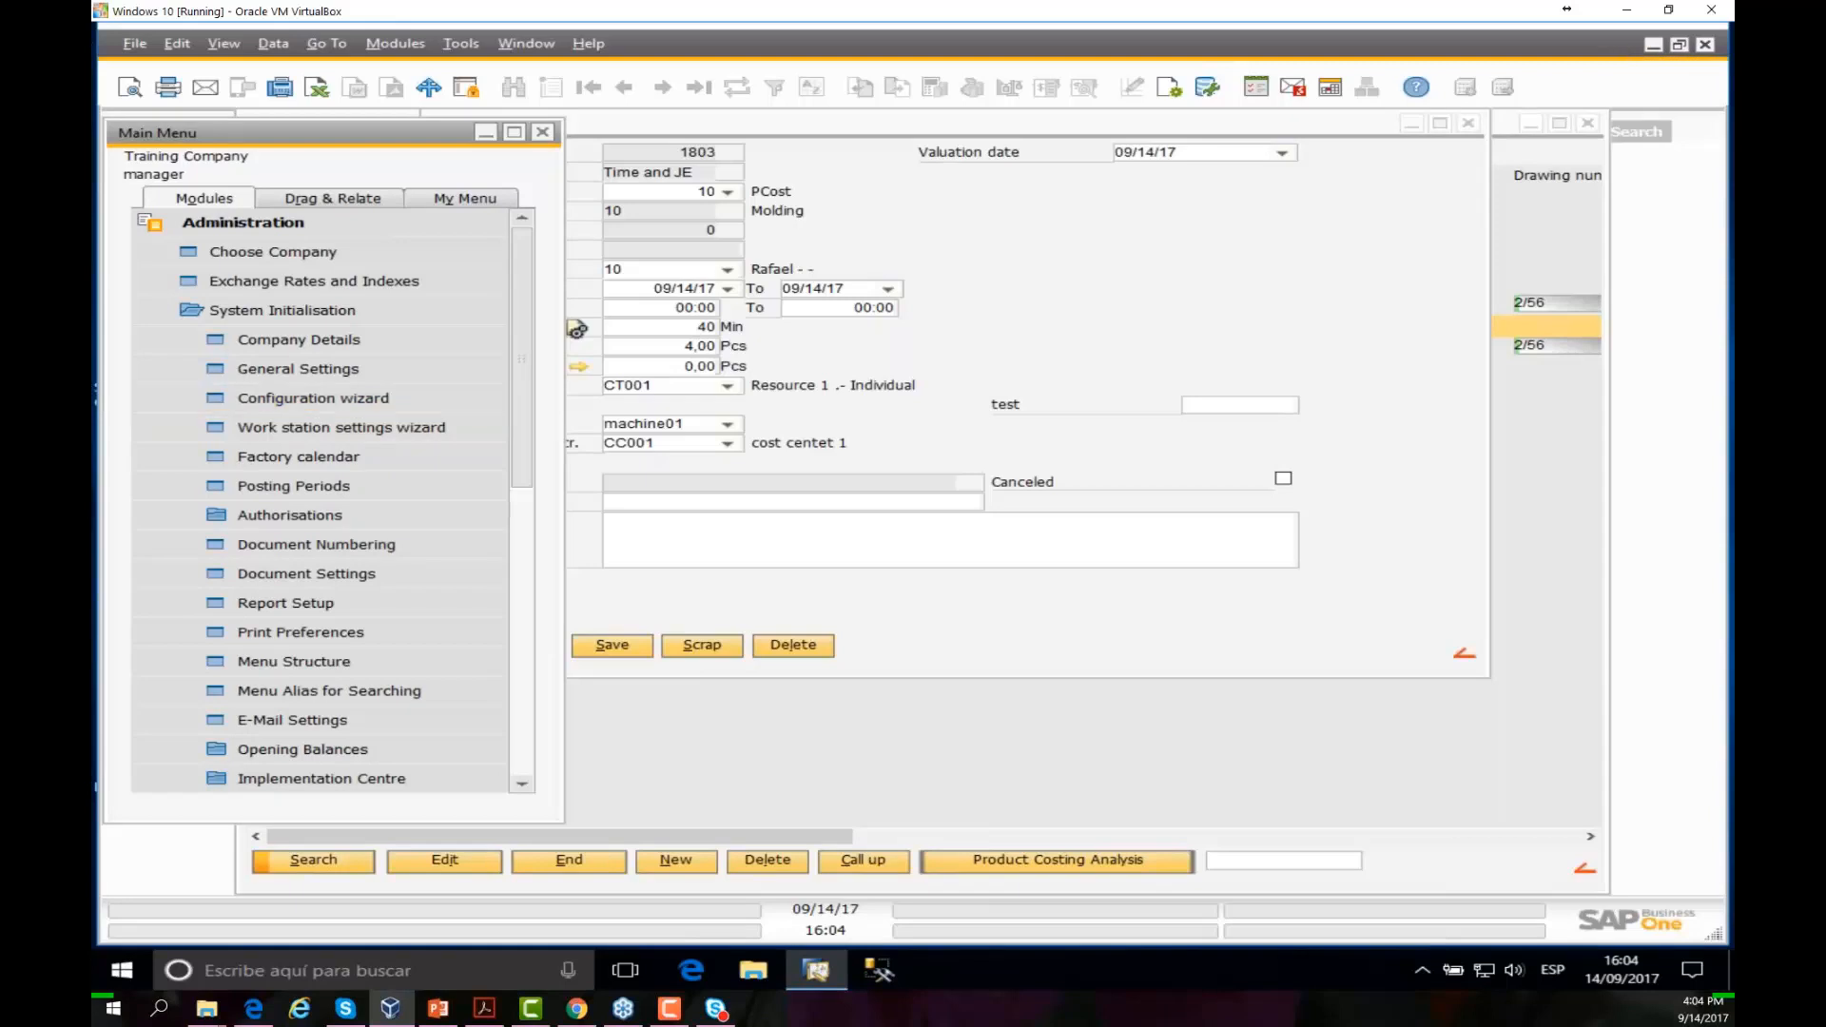
{"action": "left_click", "coordinate": [313, 399]}
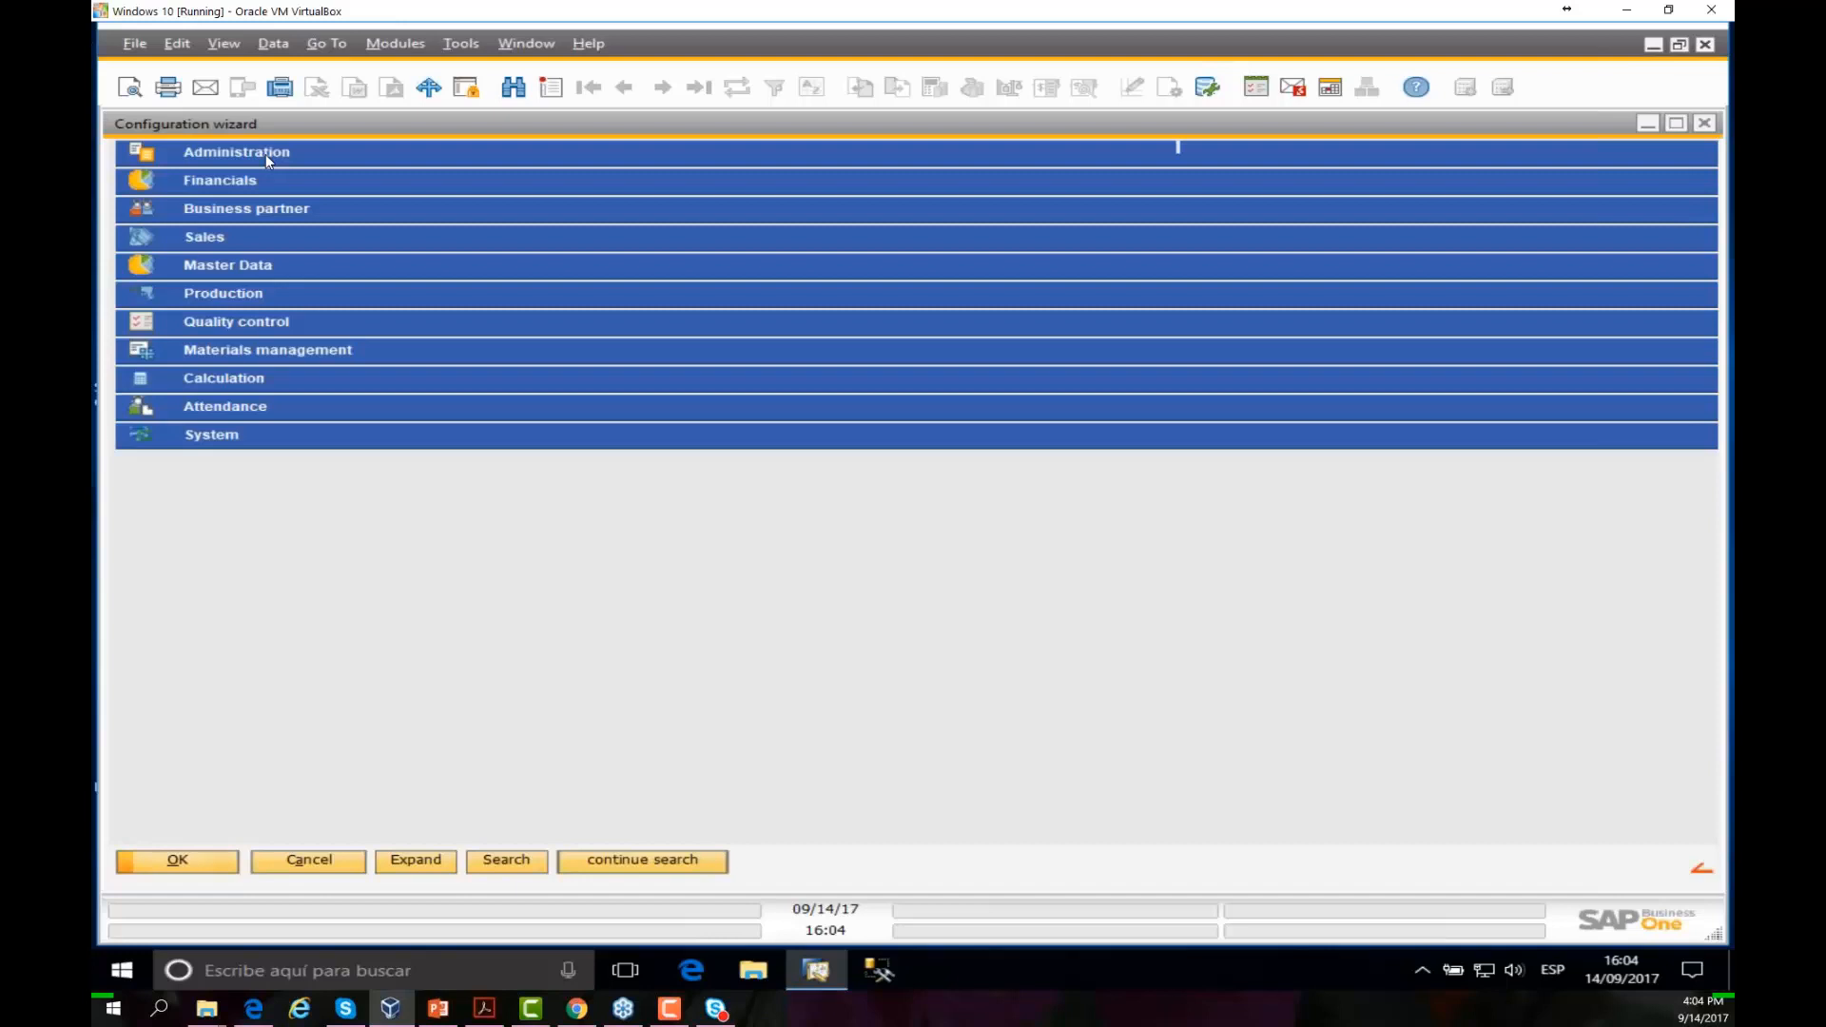
Step: Check the "Order time receipt: Protocol" option in the FDC settings for Production, and minimize the wizard
{"action": "left_click", "coordinate": [235, 298]}
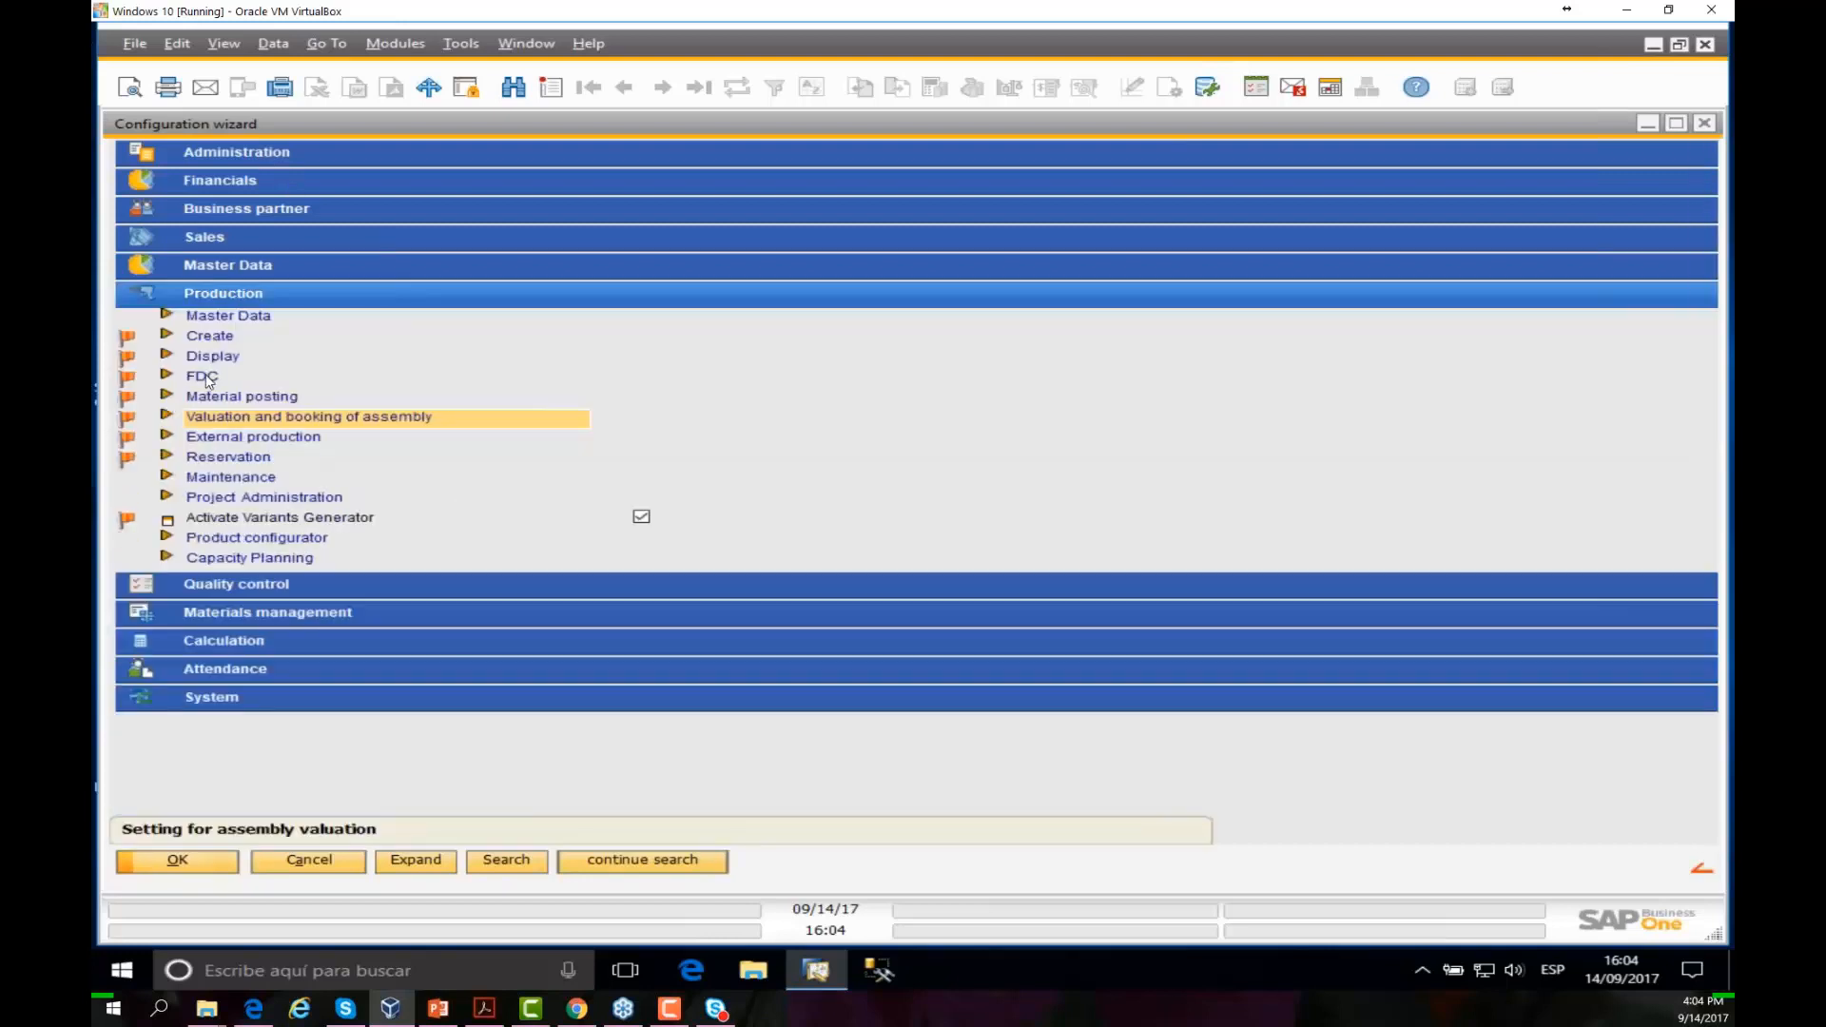
{"action": "left_click", "coordinate": [213, 376]}
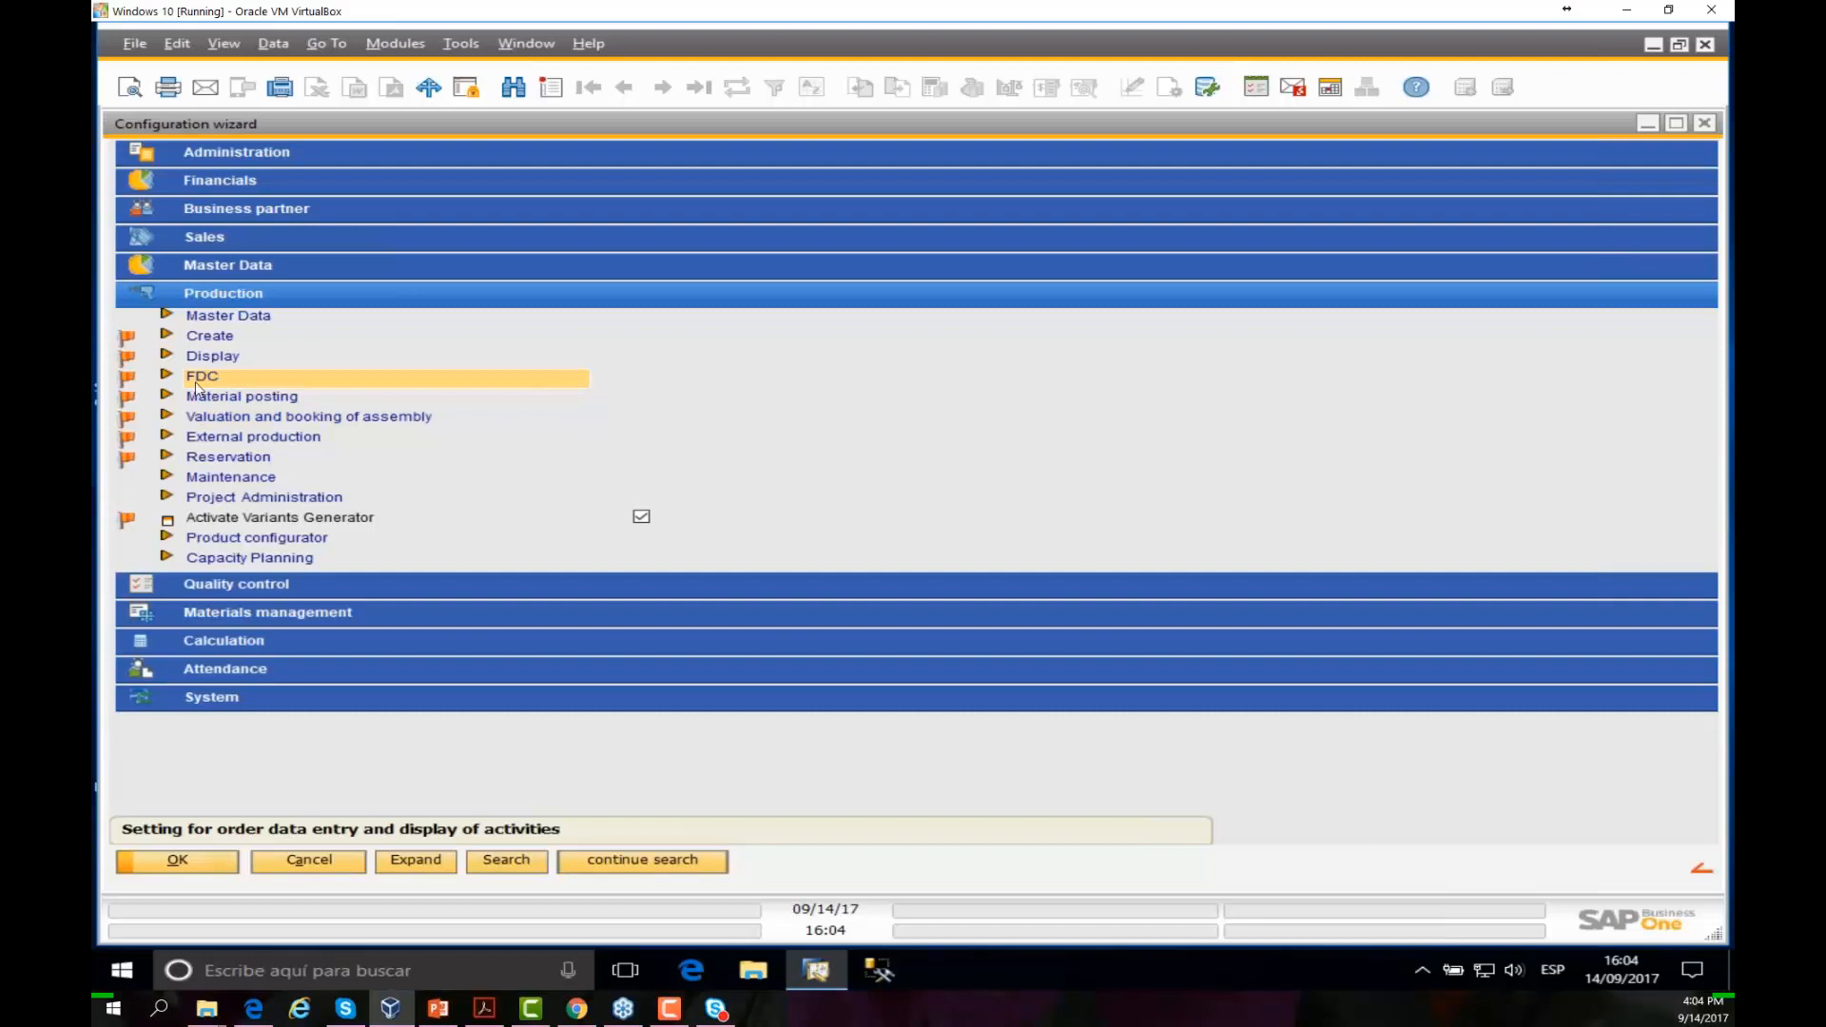
{"action": "left_click", "coordinate": [181, 379]}
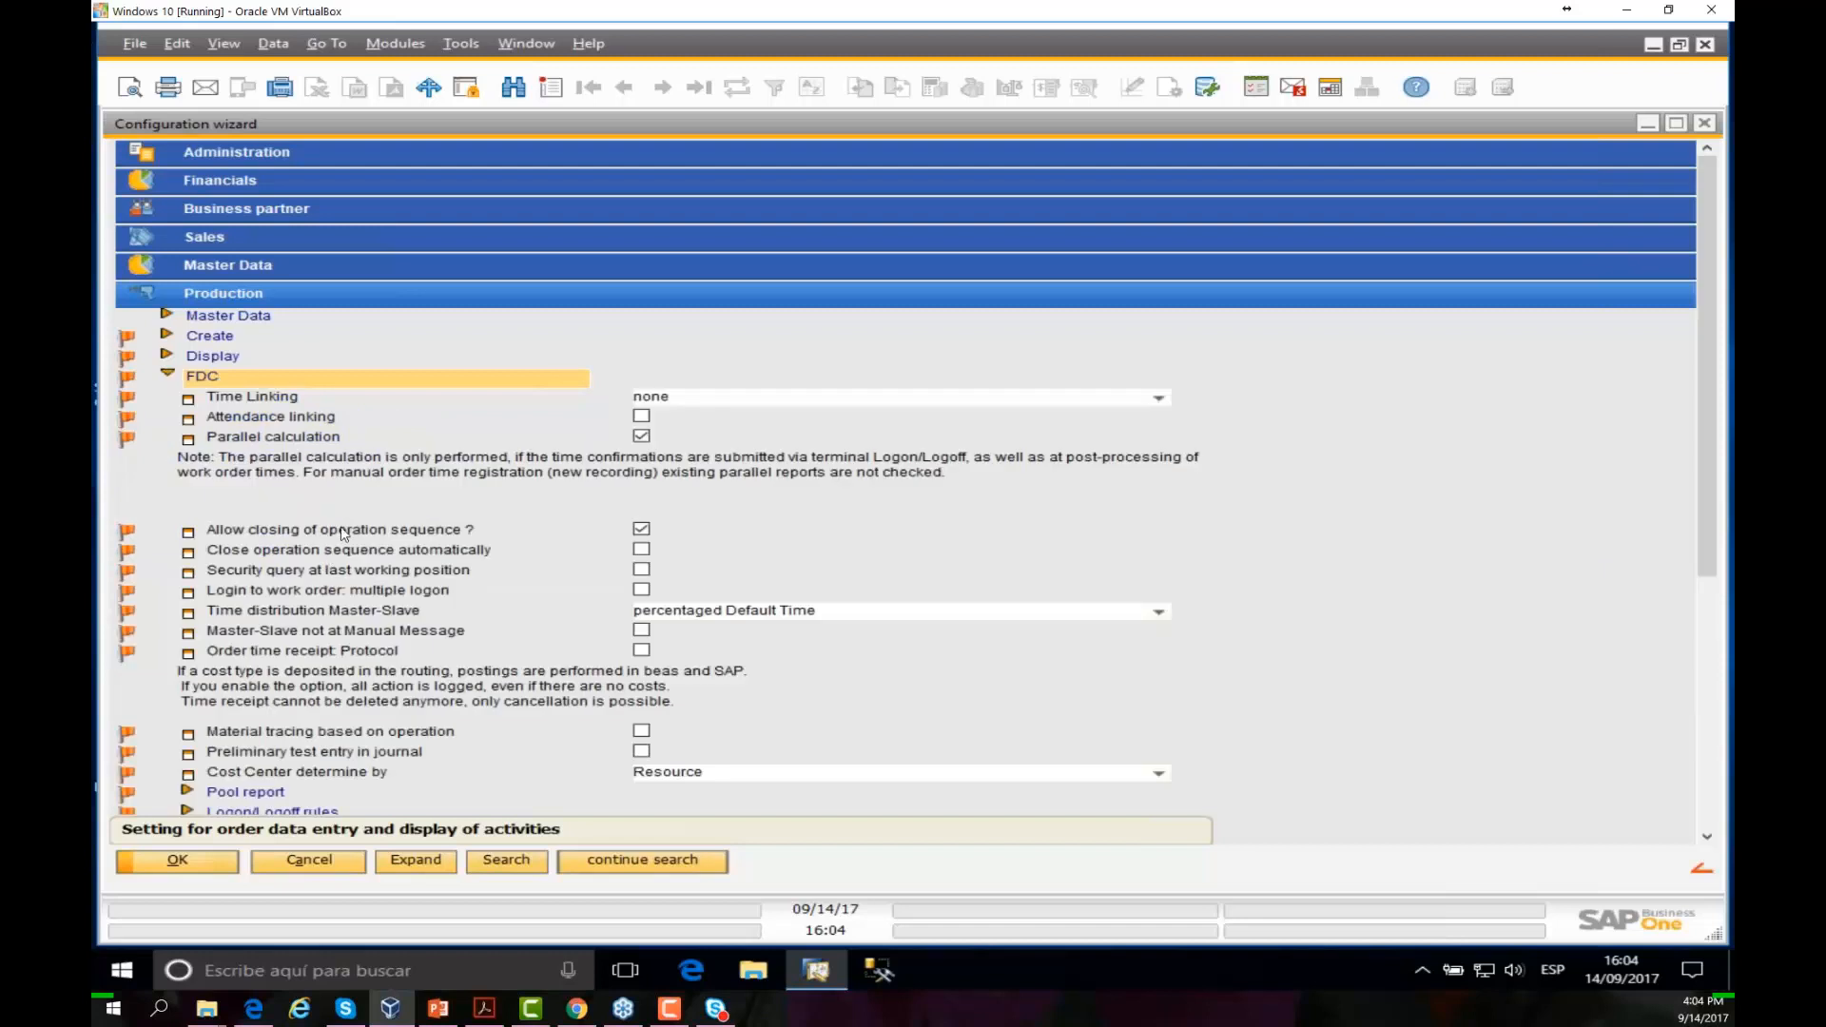
{"action": "left_click", "coordinate": [351, 652]}
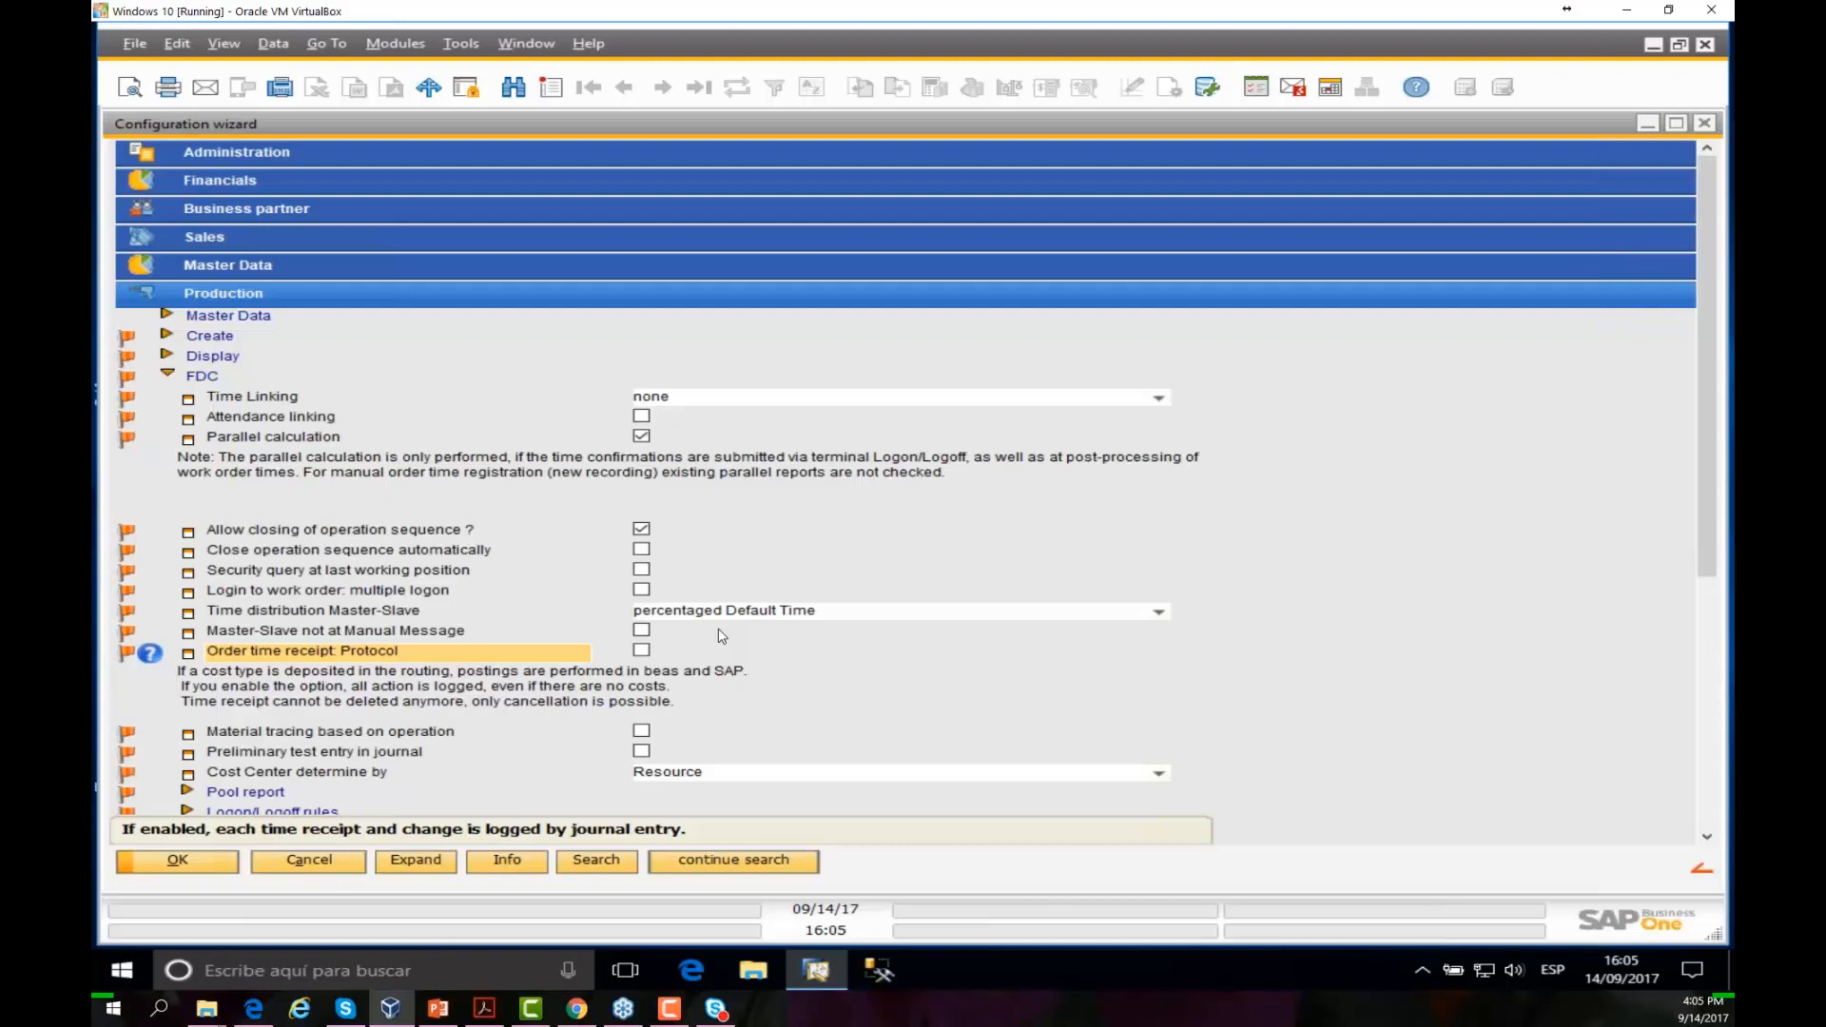
{"action": "left_click", "coordinate": [1648, 123]}
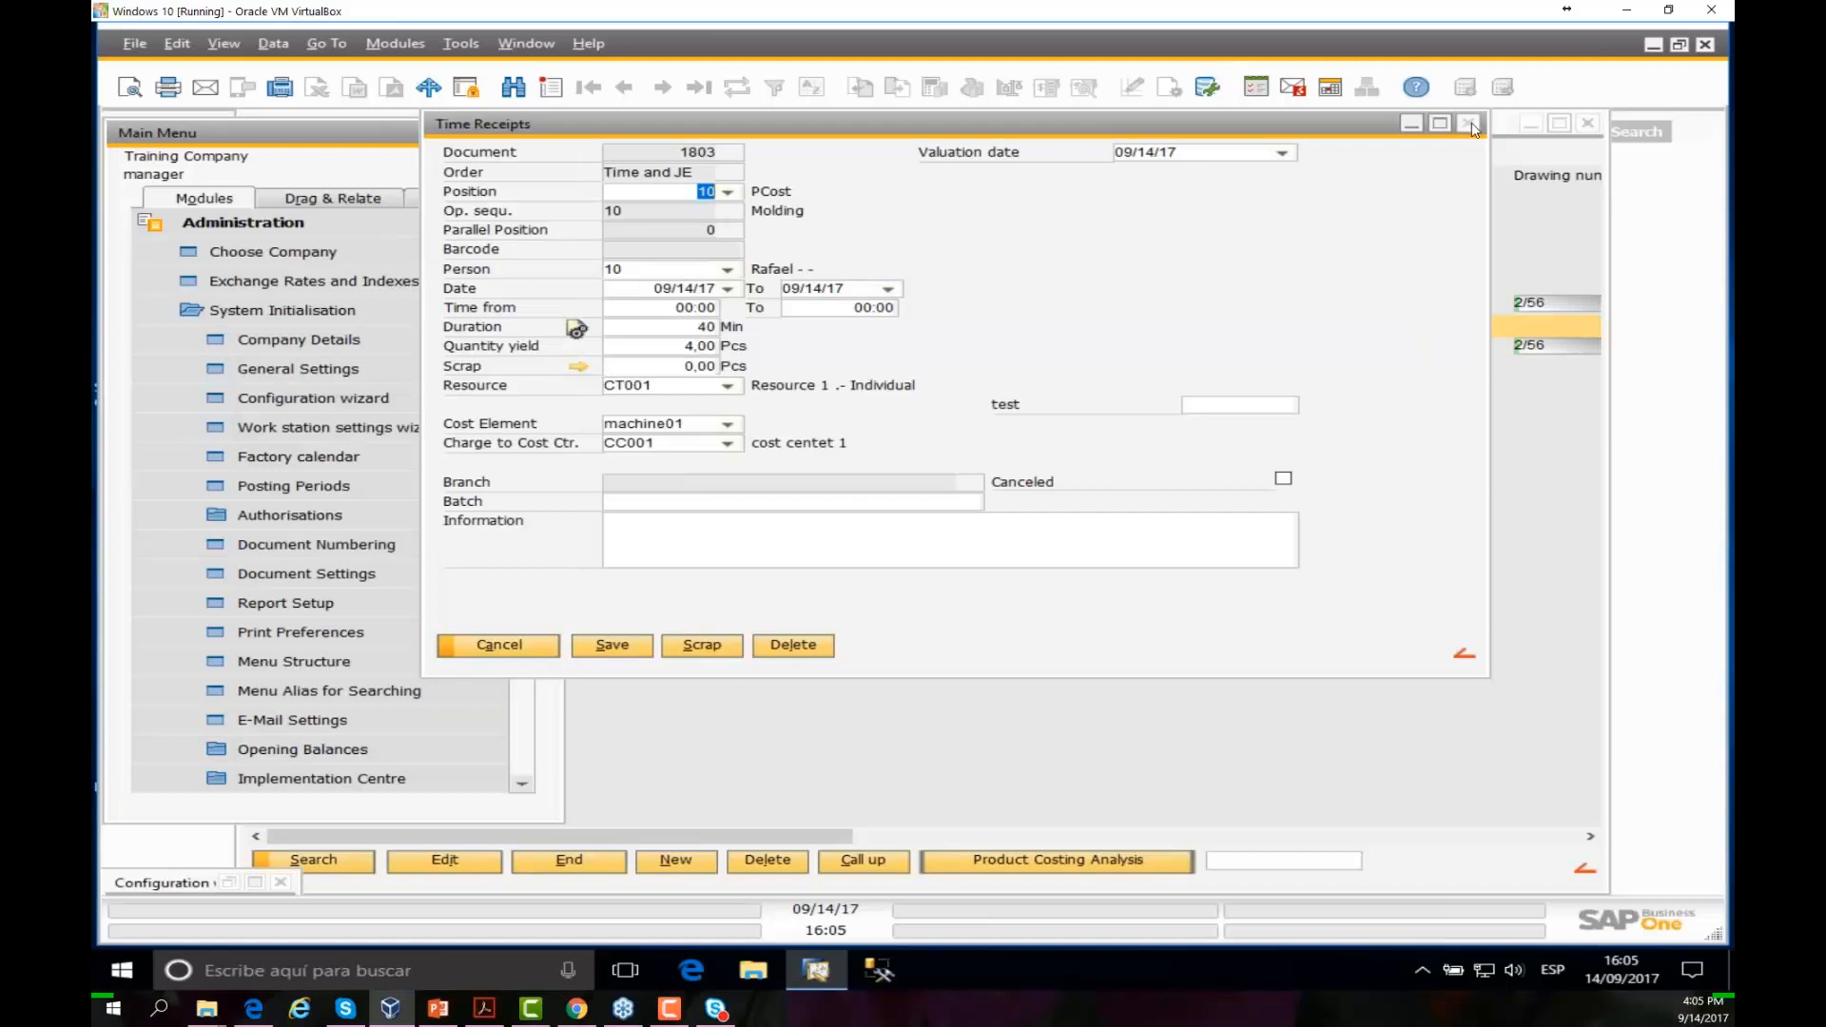
Step: Check the Duration field in the open time receipt of the "Time and JE" work order, and close the receipt
{"action": "left_click", "coordinate": [687, 327]}
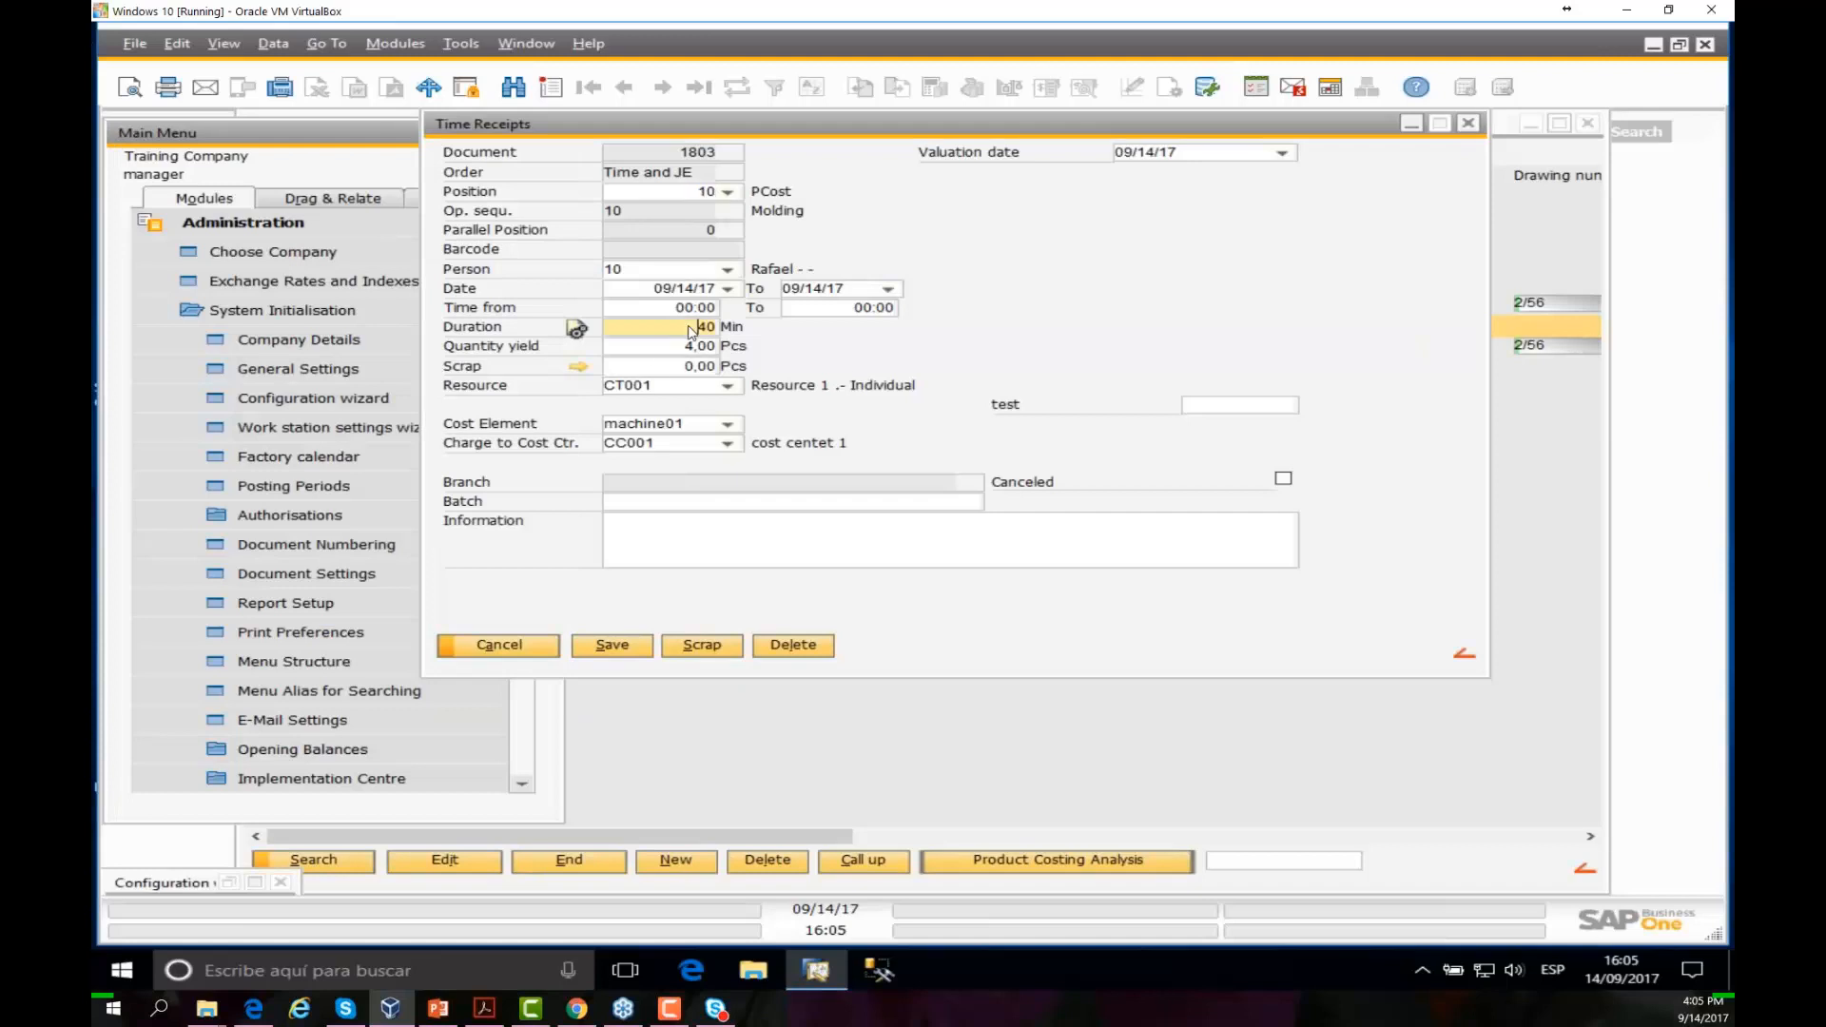
{"action": "key", "text": "Tab"}
{"action": "left_click", "coordinate": [1440, 124]}
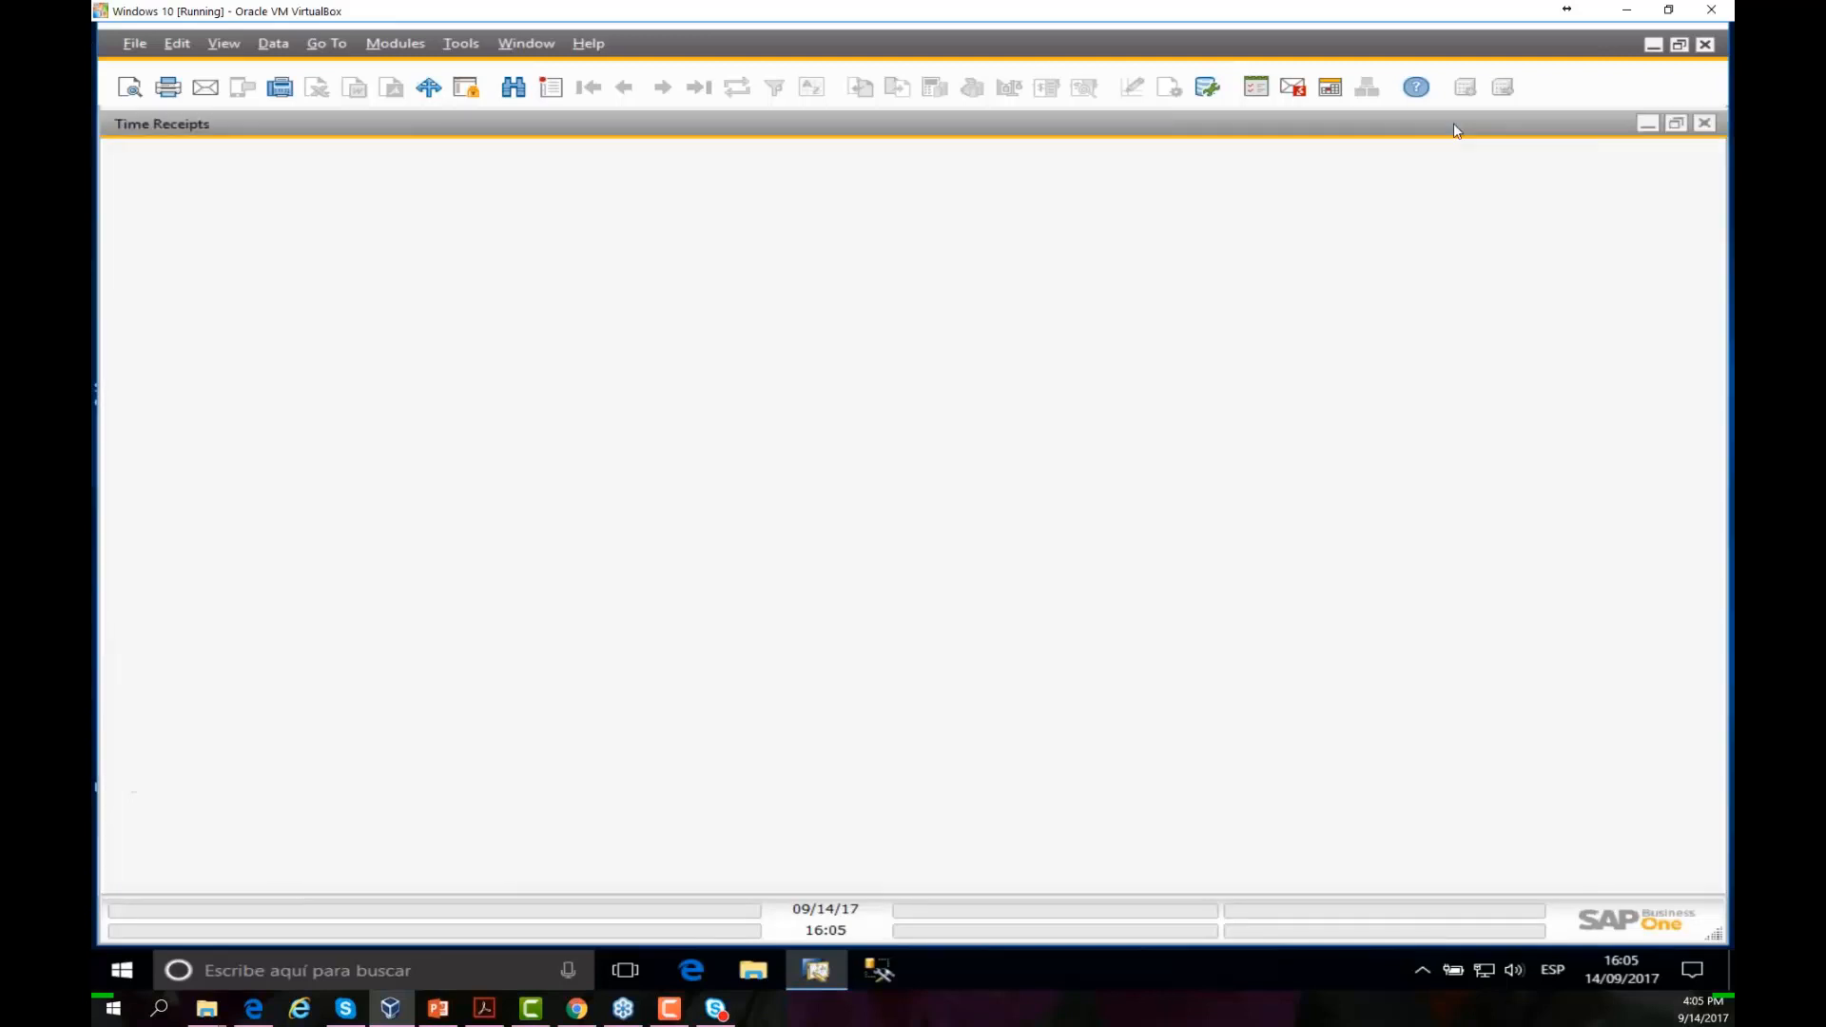
{"action": "left_click", "coordinate": [1708, 125]}
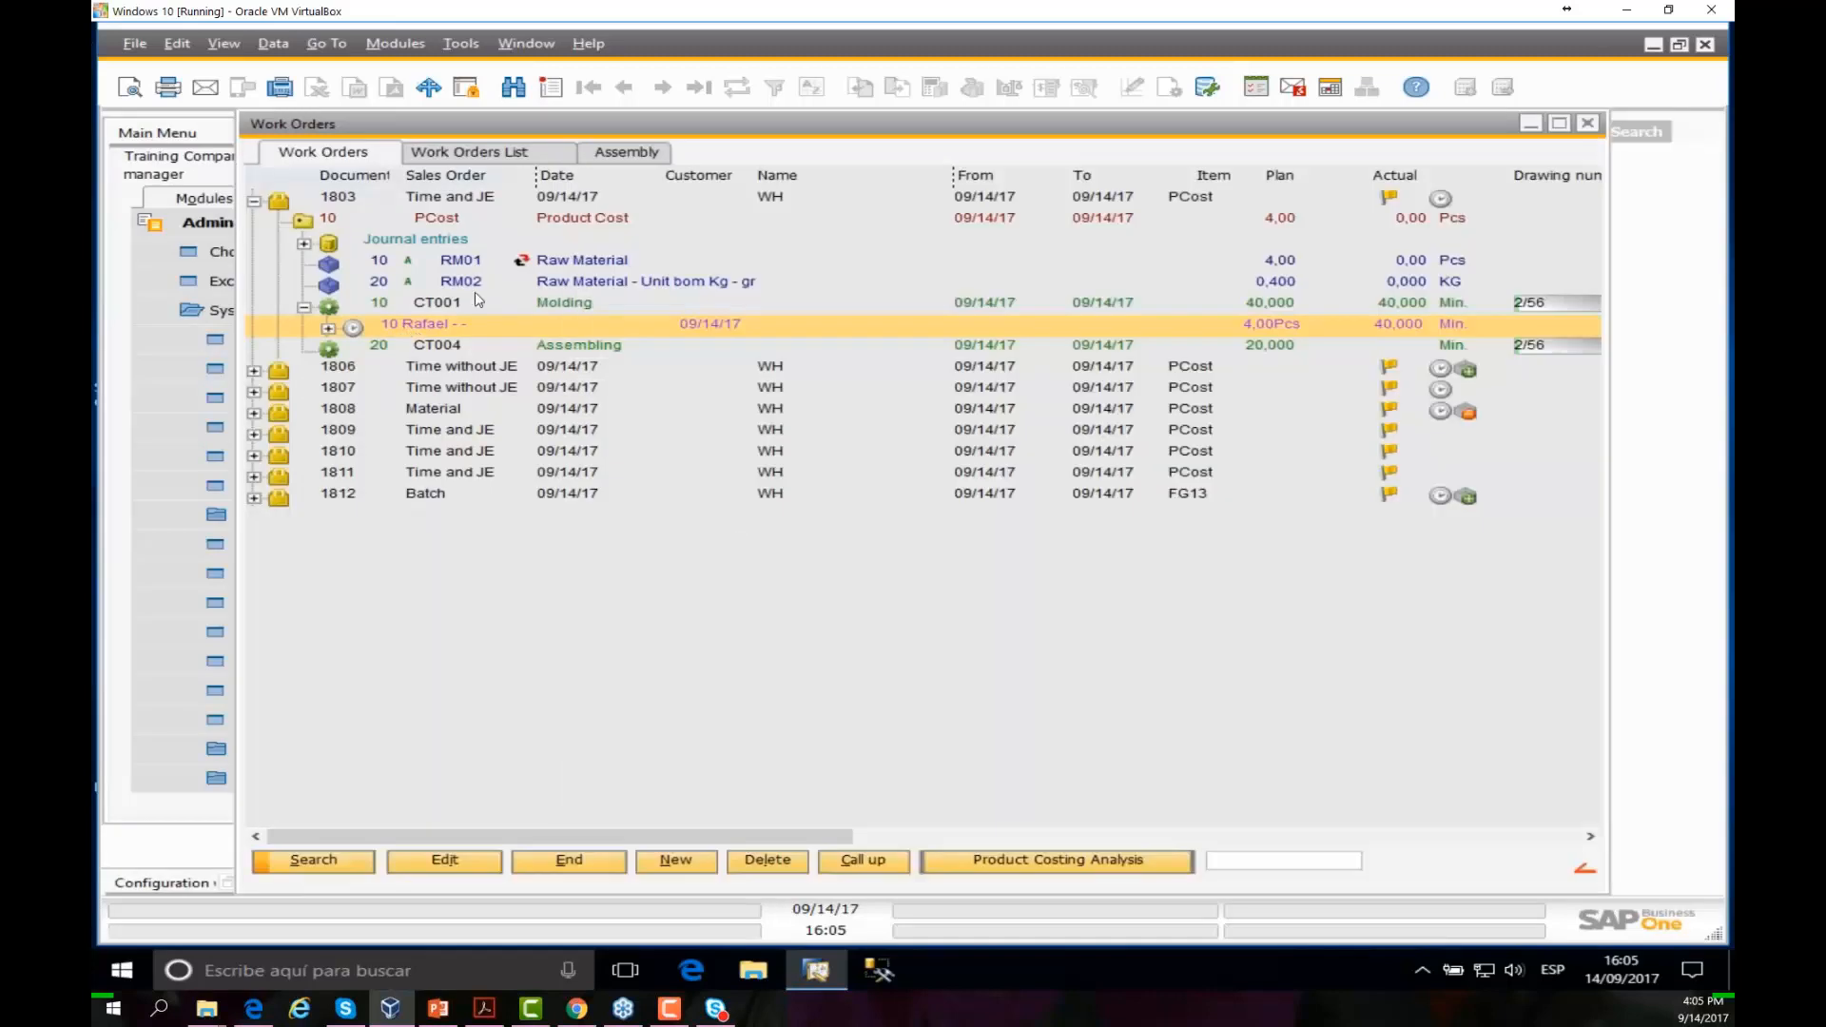
Step: Inspect the time receipt in row 18 of Production Time Administration under Factory data capture, and close both windows
{"action": "left_click", "coordinate": [229, 224]}
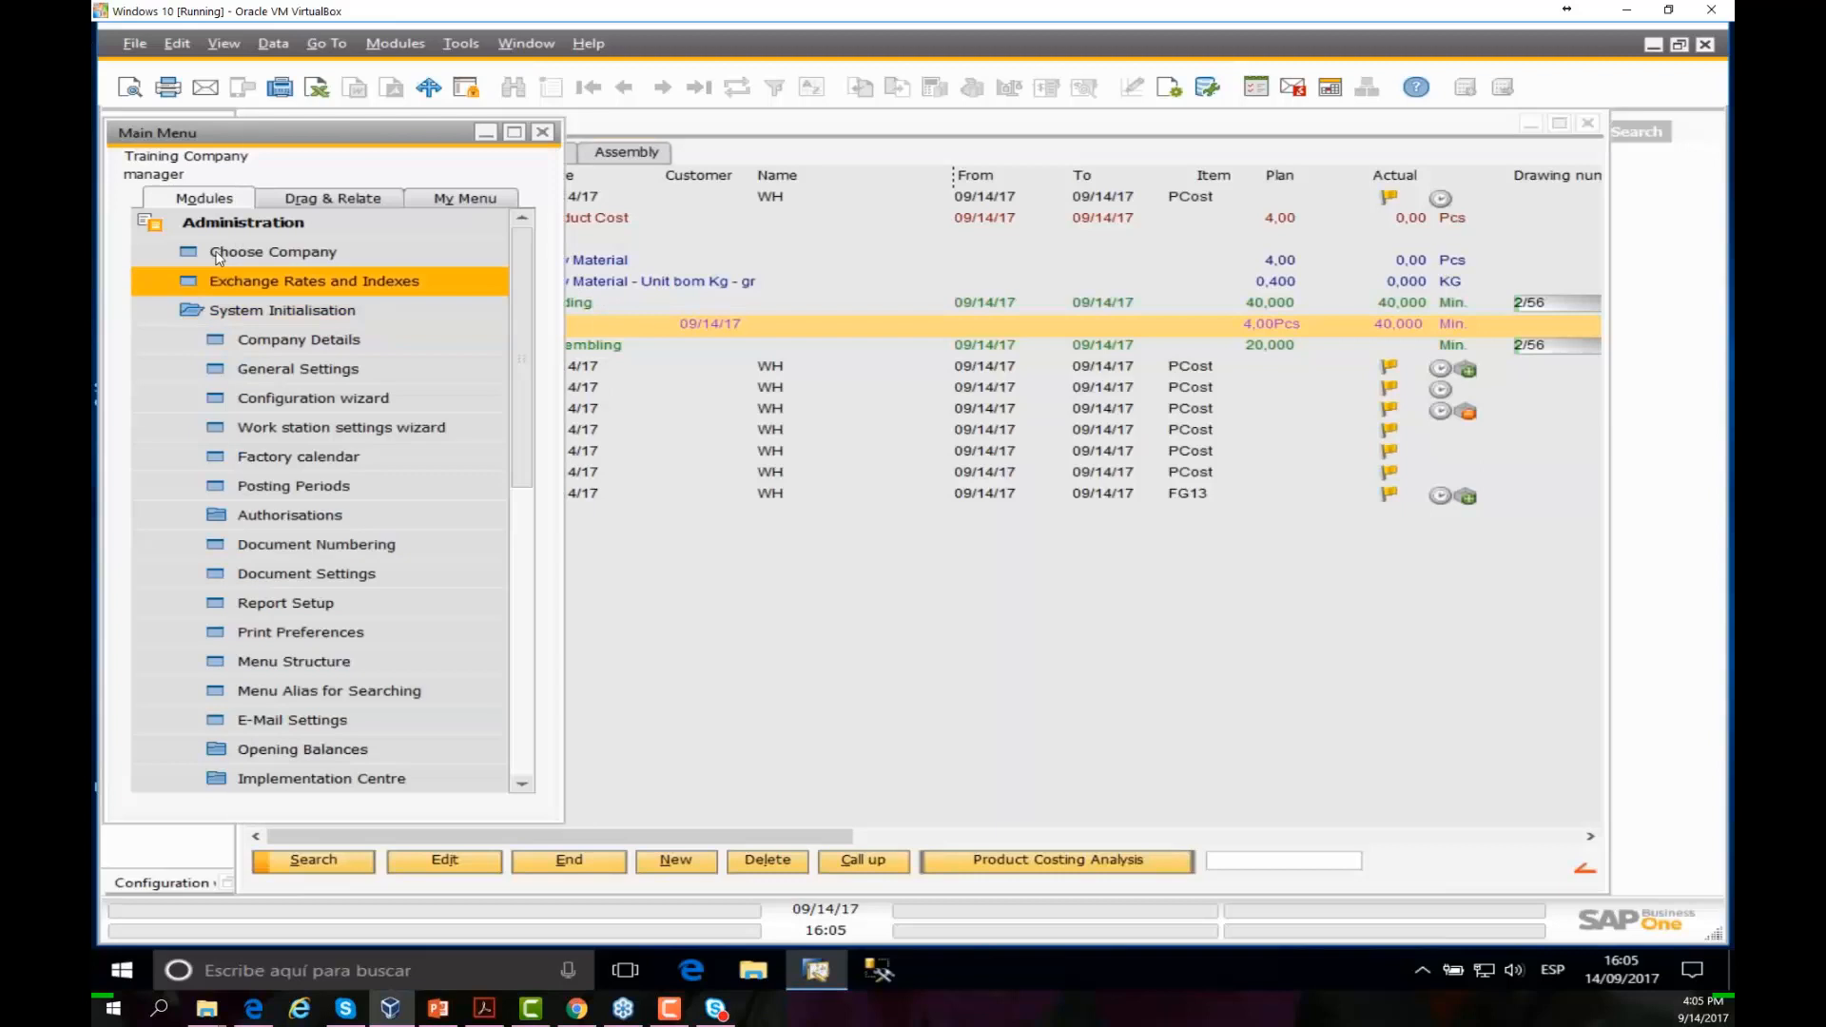
{"action": "left_click", "coordinate": [235, 224]}
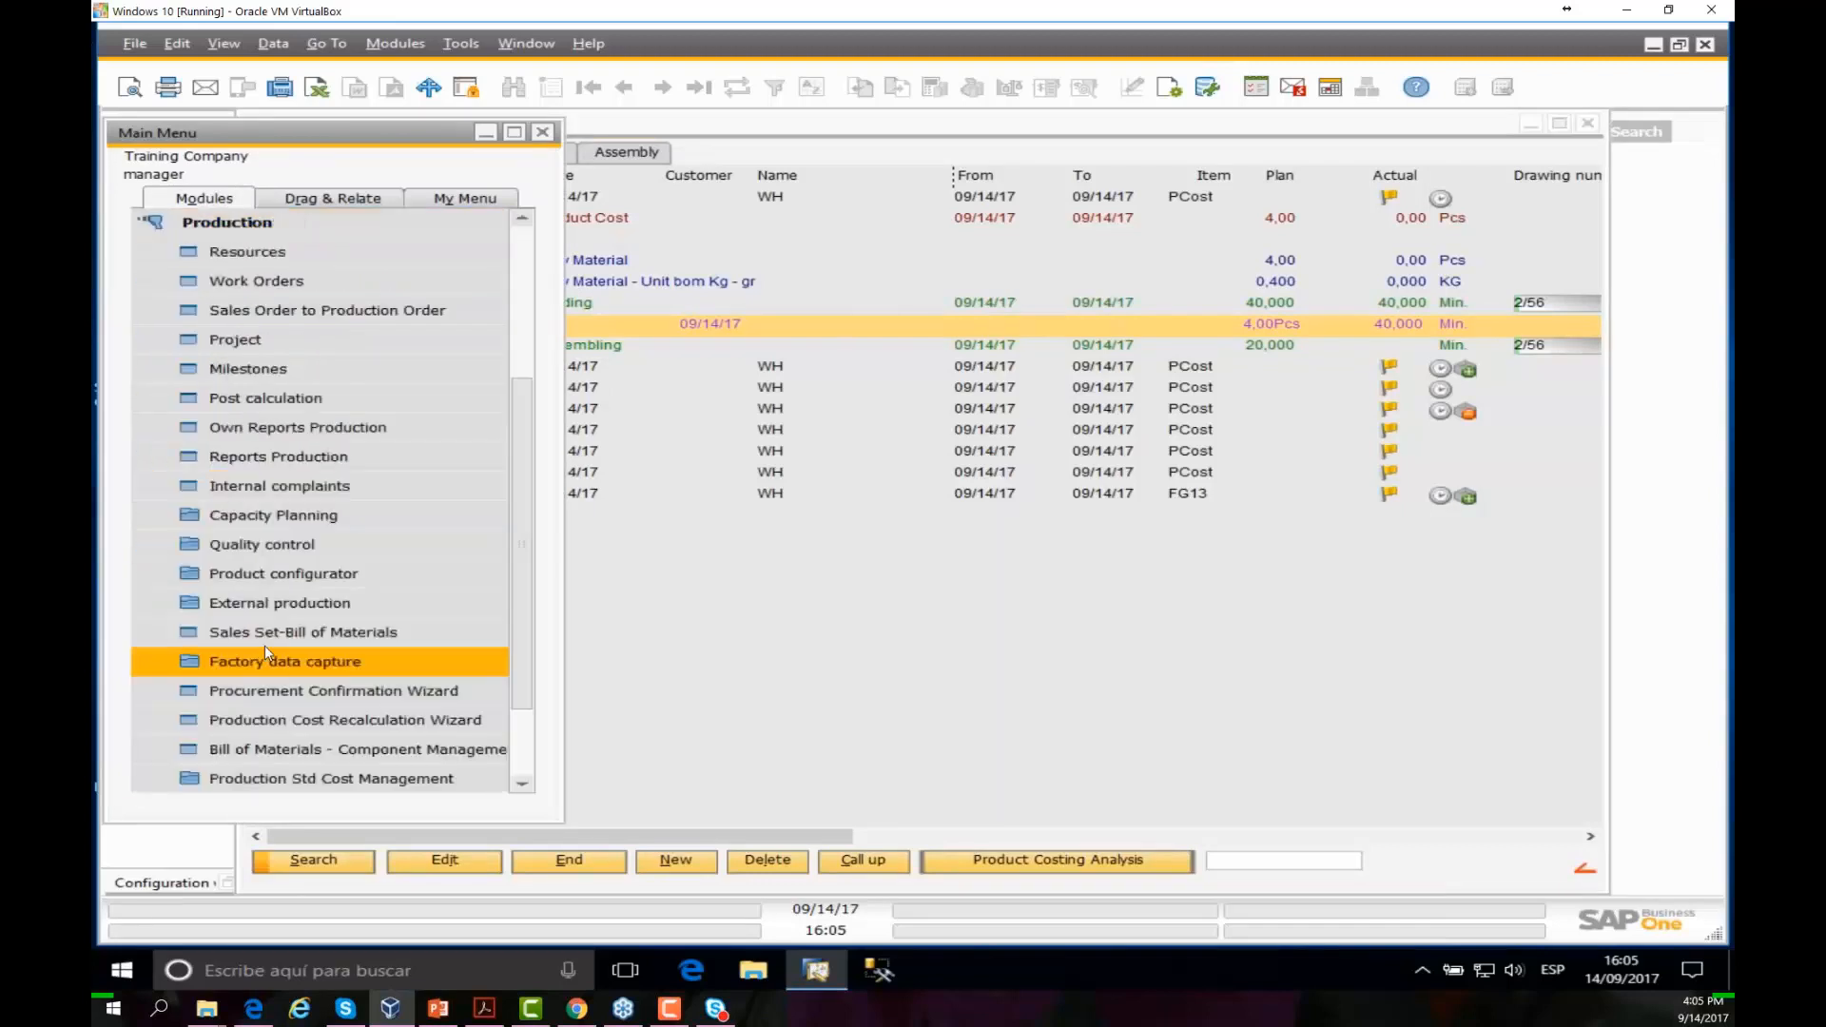
{"action": "left_click", "coordinate": [266, 666]}
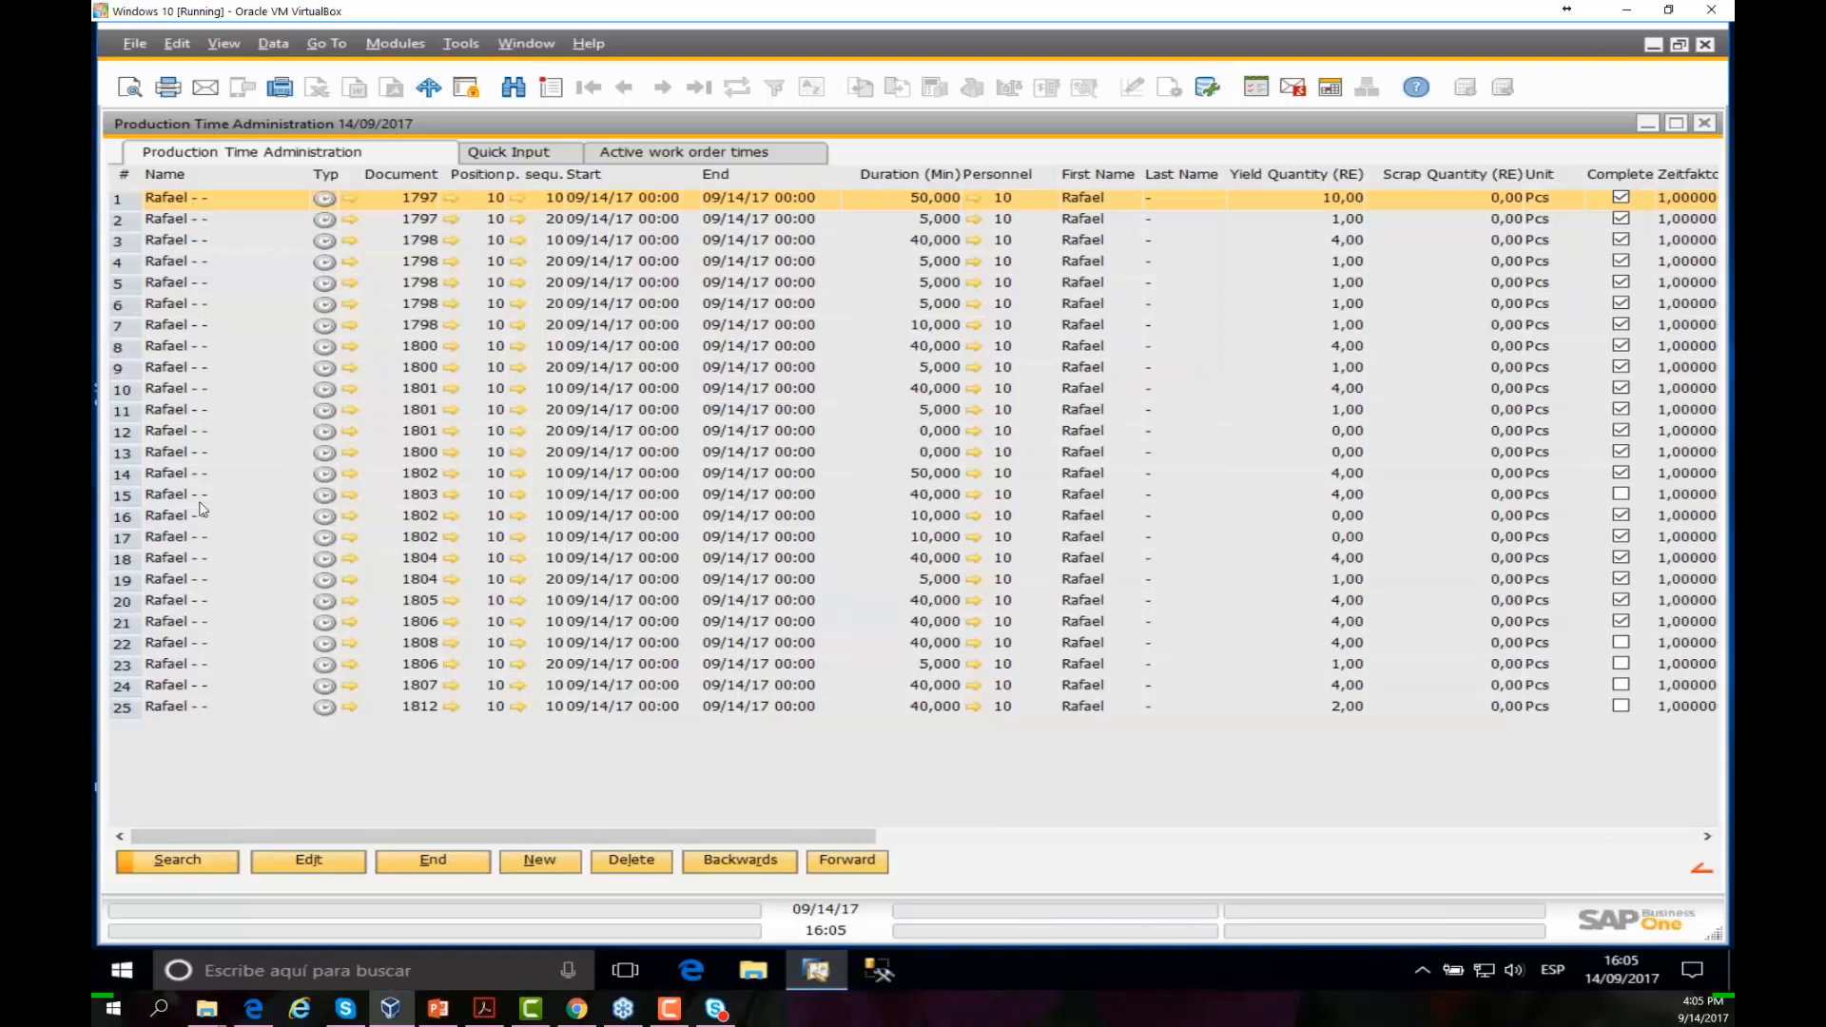
{"action": "left_click", "coordinate": [268, 566]}
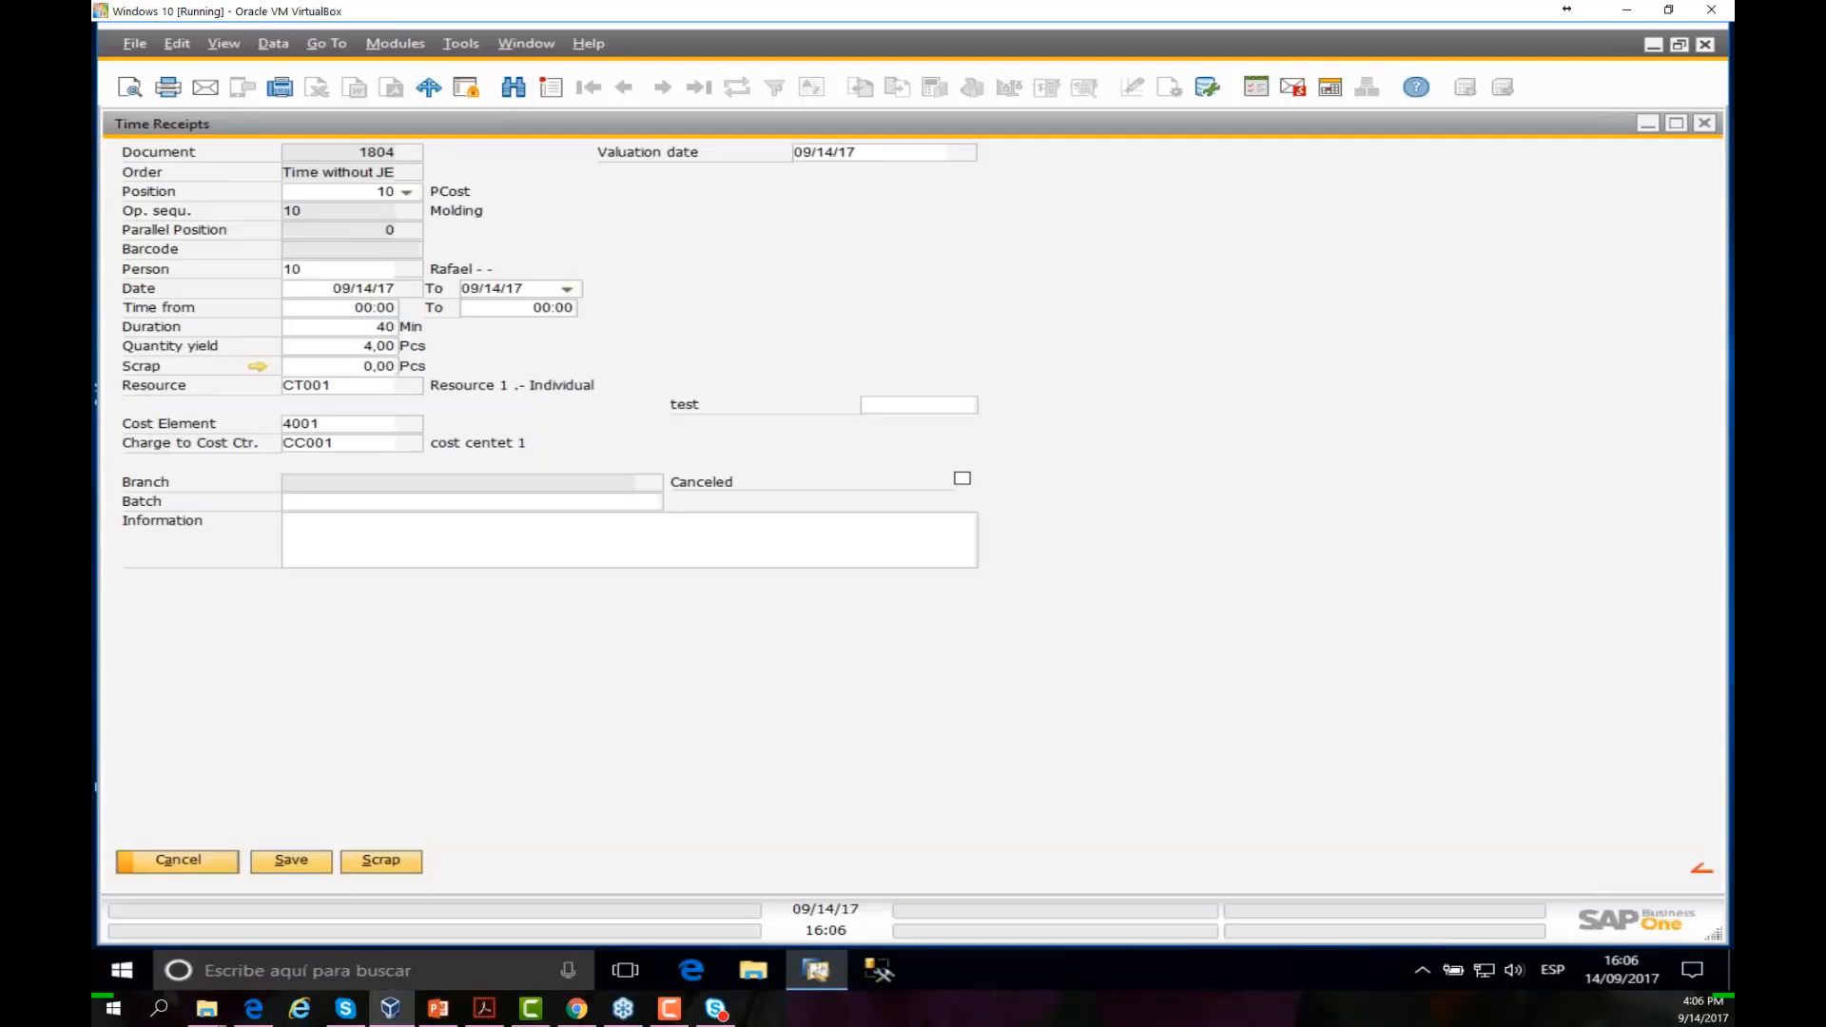
{"action": "left_click", "coordinate": [1705, 124]}
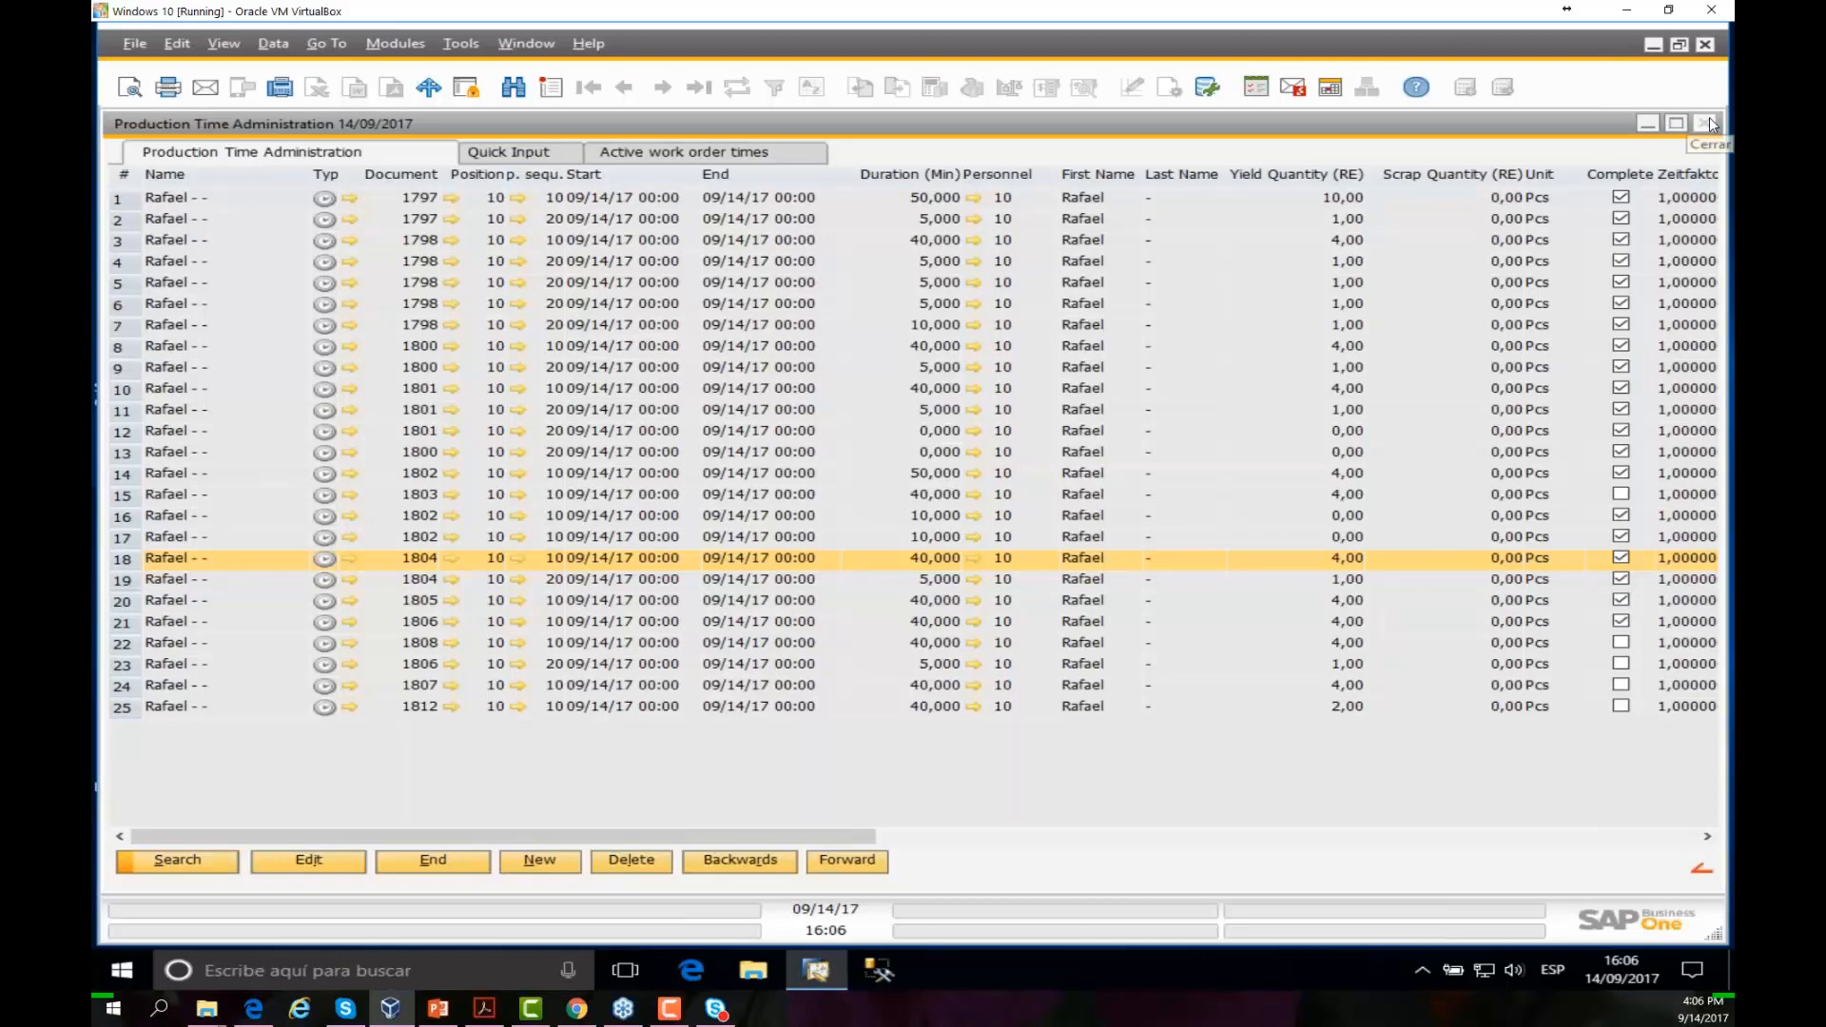
{"action": "left_click", "coordinate": [1709, 122]}
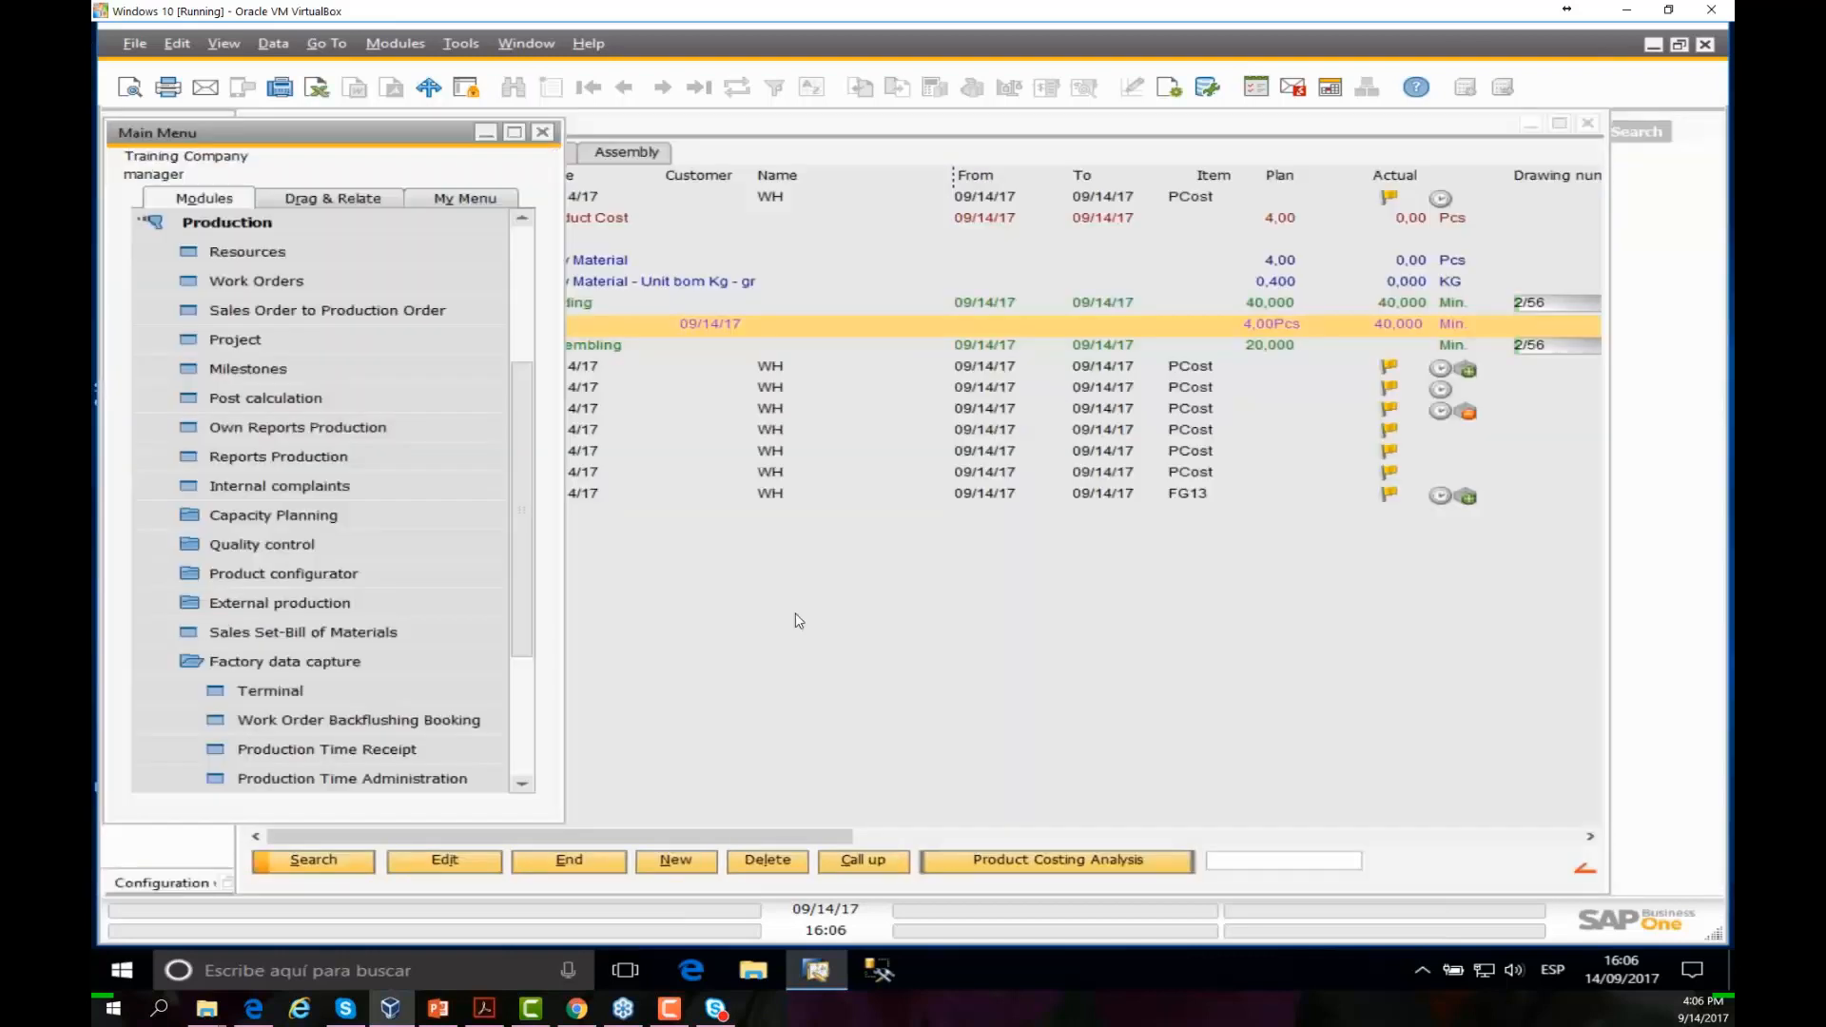
Step: Expand the second "Time without JE" work order to its Molding time receipt, and show the journal entry under the expanded "Time and JE" order's receipt
{"action": "left_click", "coordinate": [827, 602]}
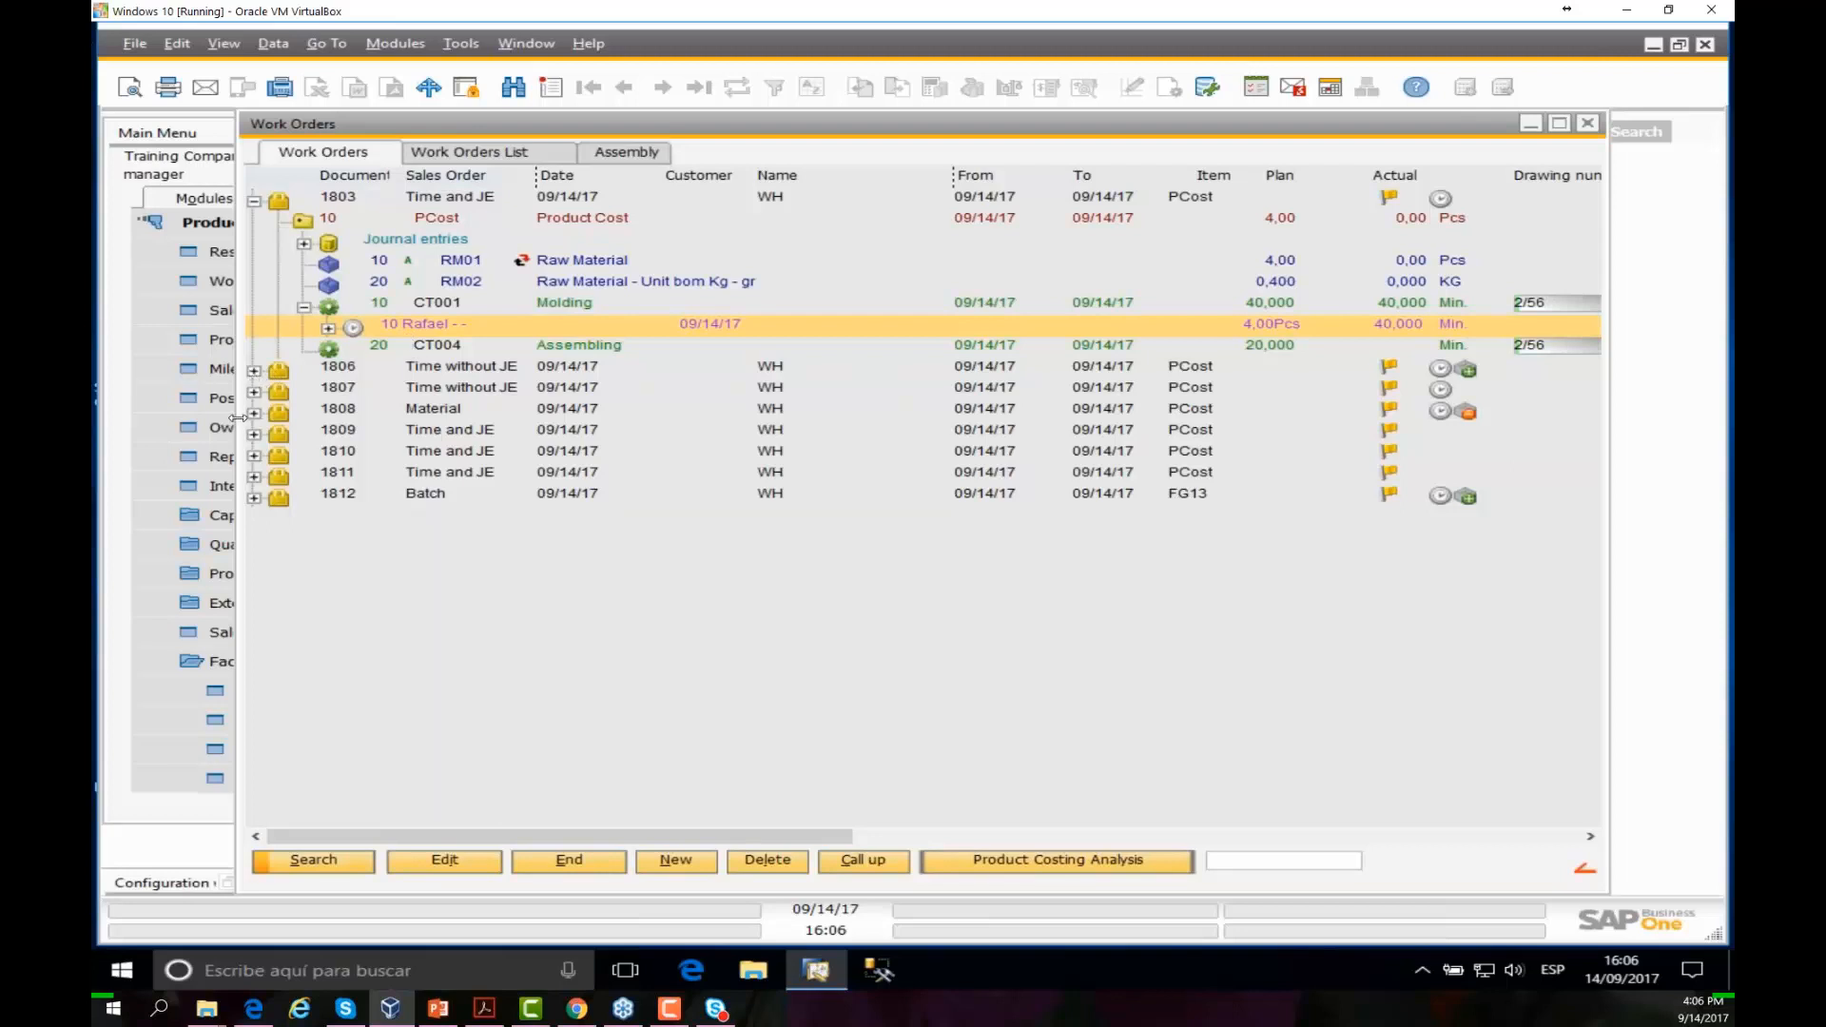
{"action": "left_click", "coordinate": [265, 392]}
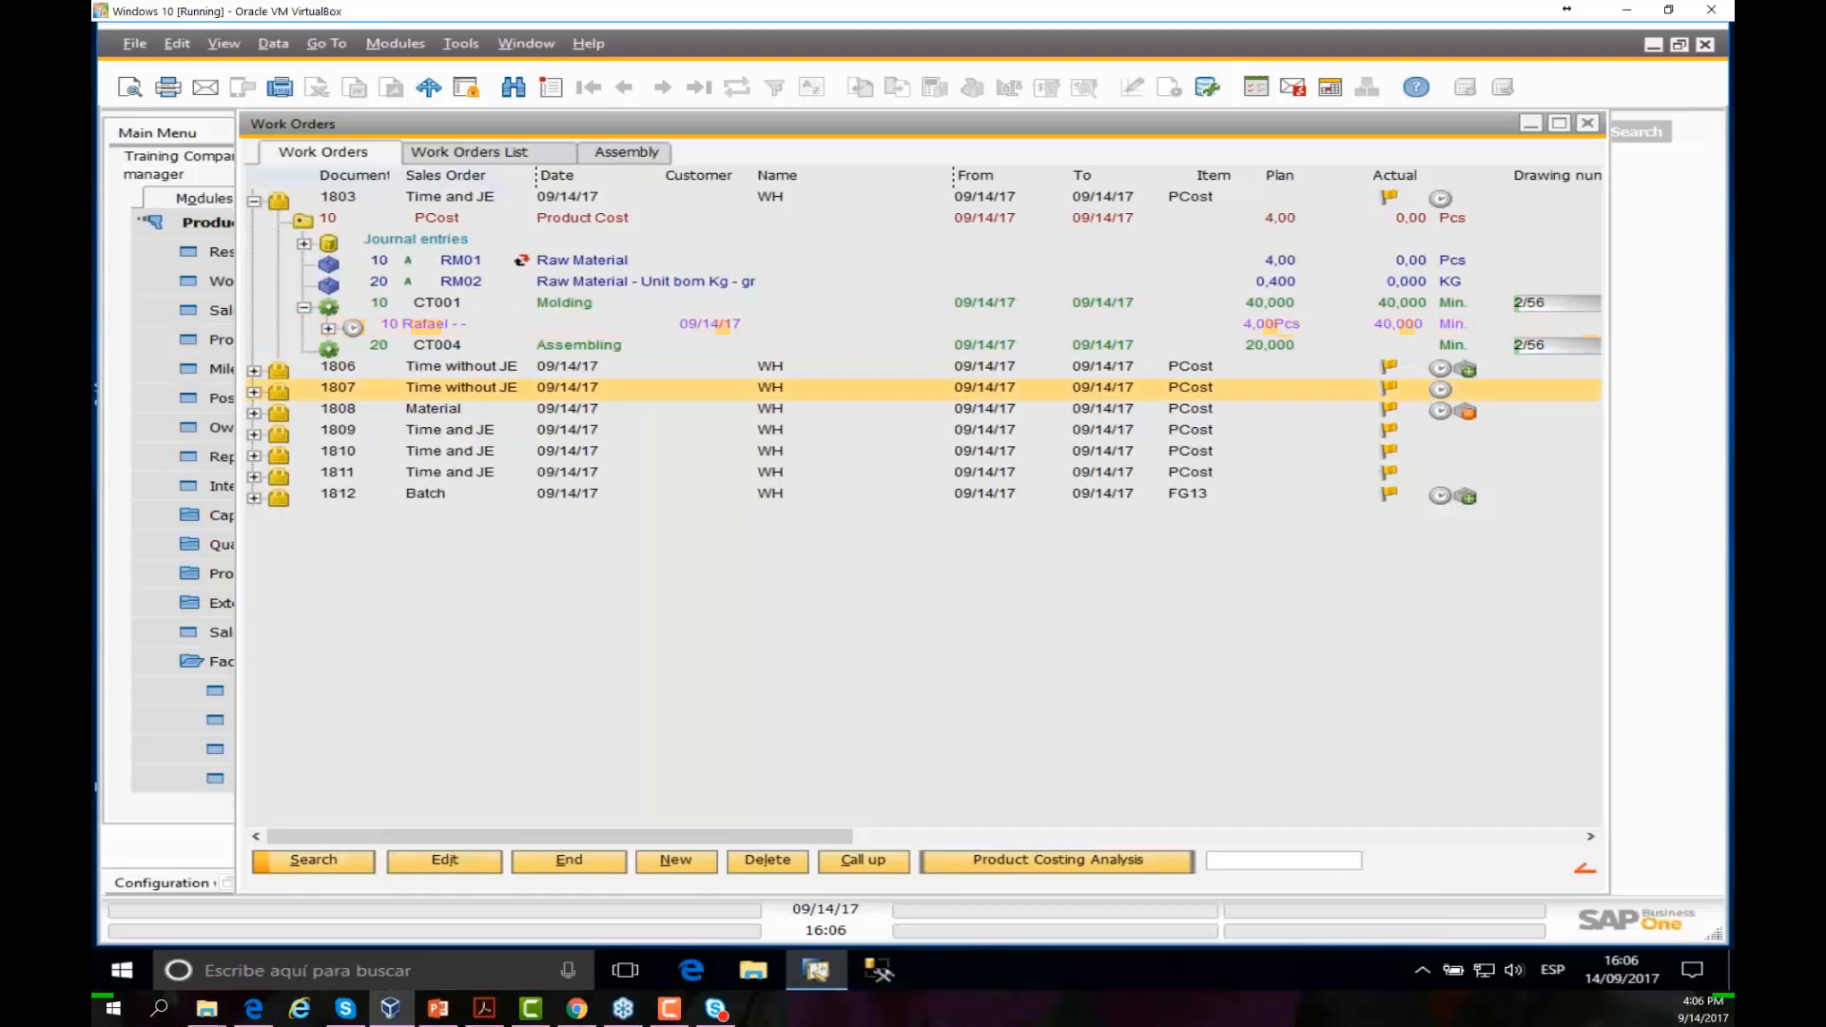
{"action": "left_click", "coordinate": [303, 413]}
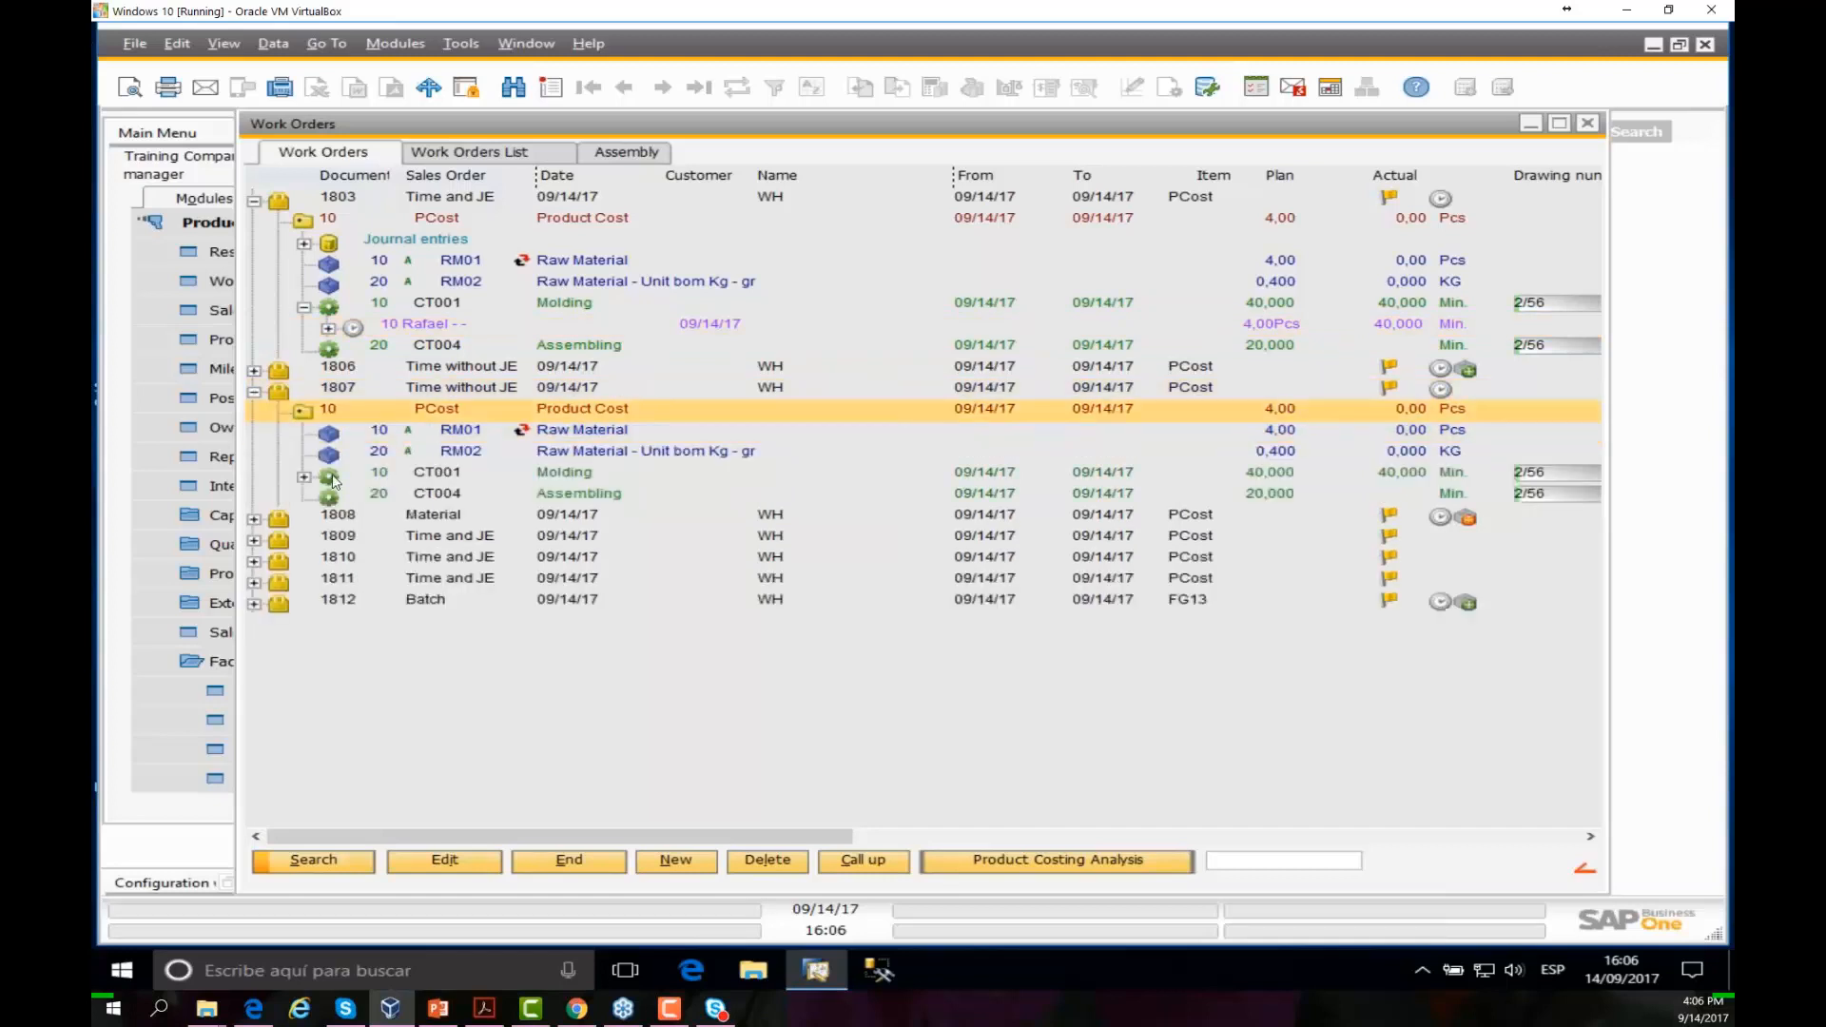
{"action": "left_click", "coordinate": [304, 478]}
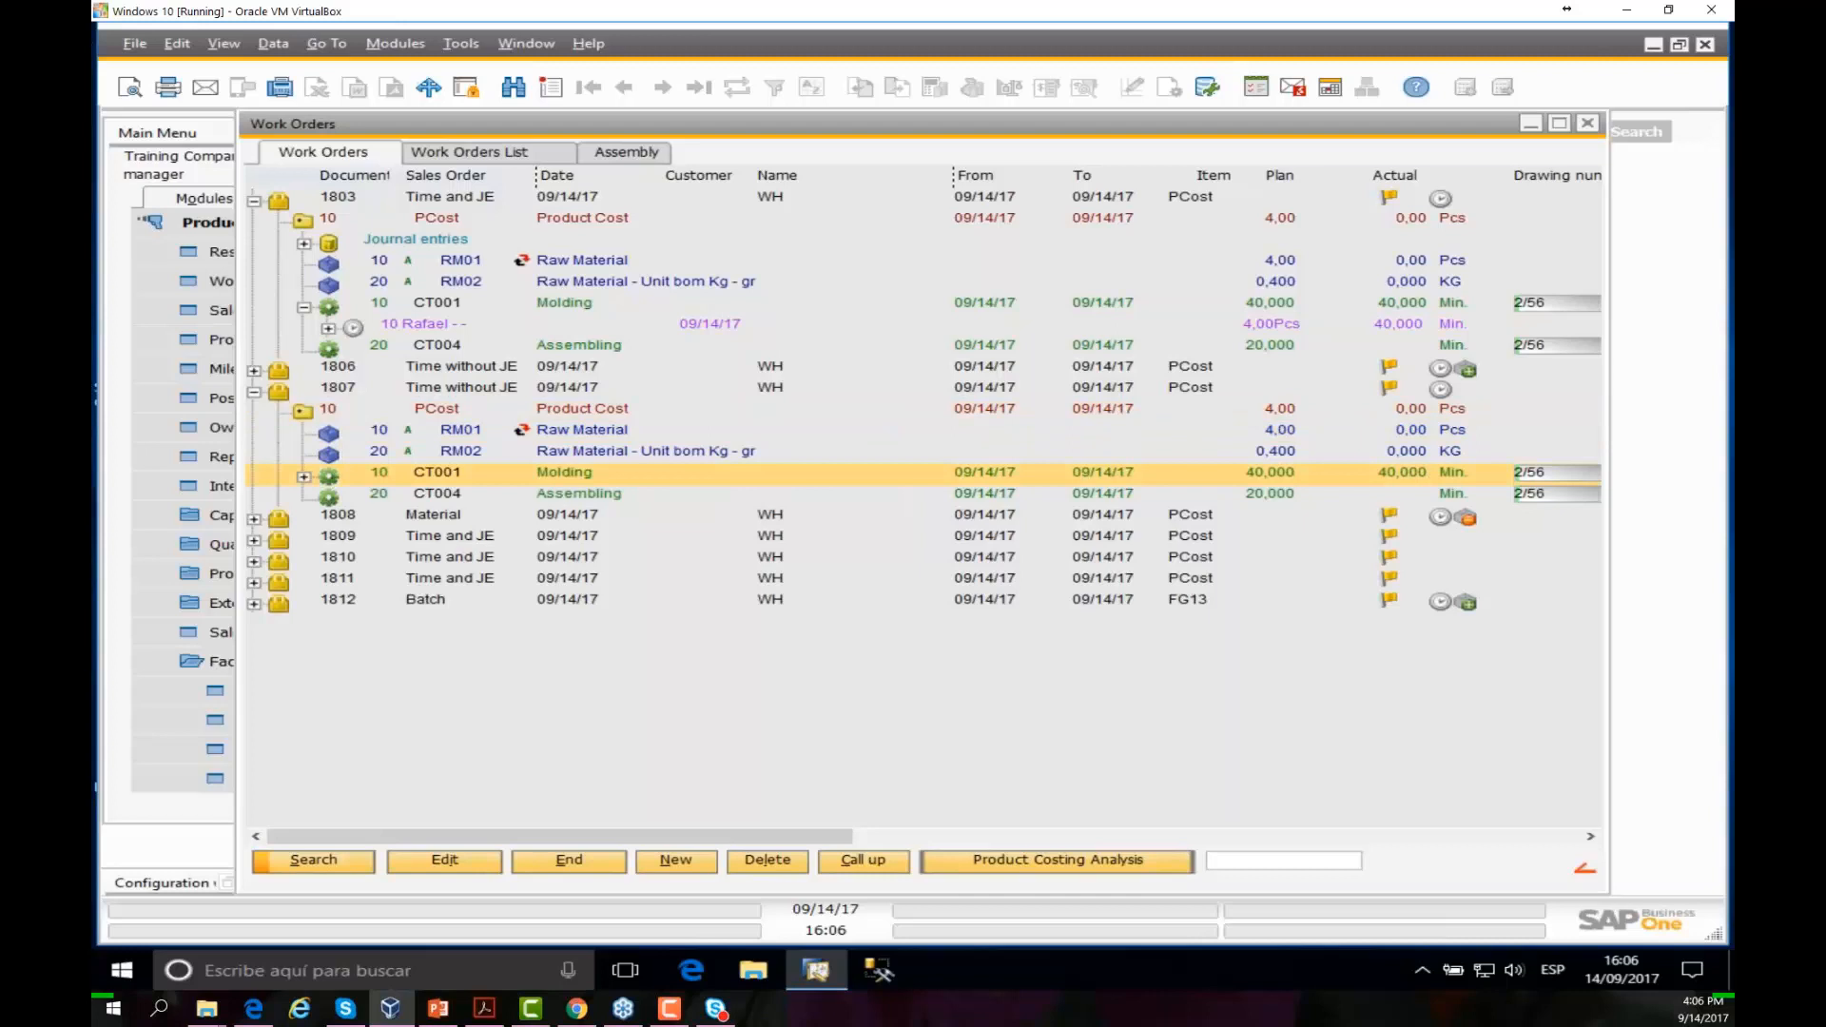
{"action": "left_click", "coordinate": [433, 495]}
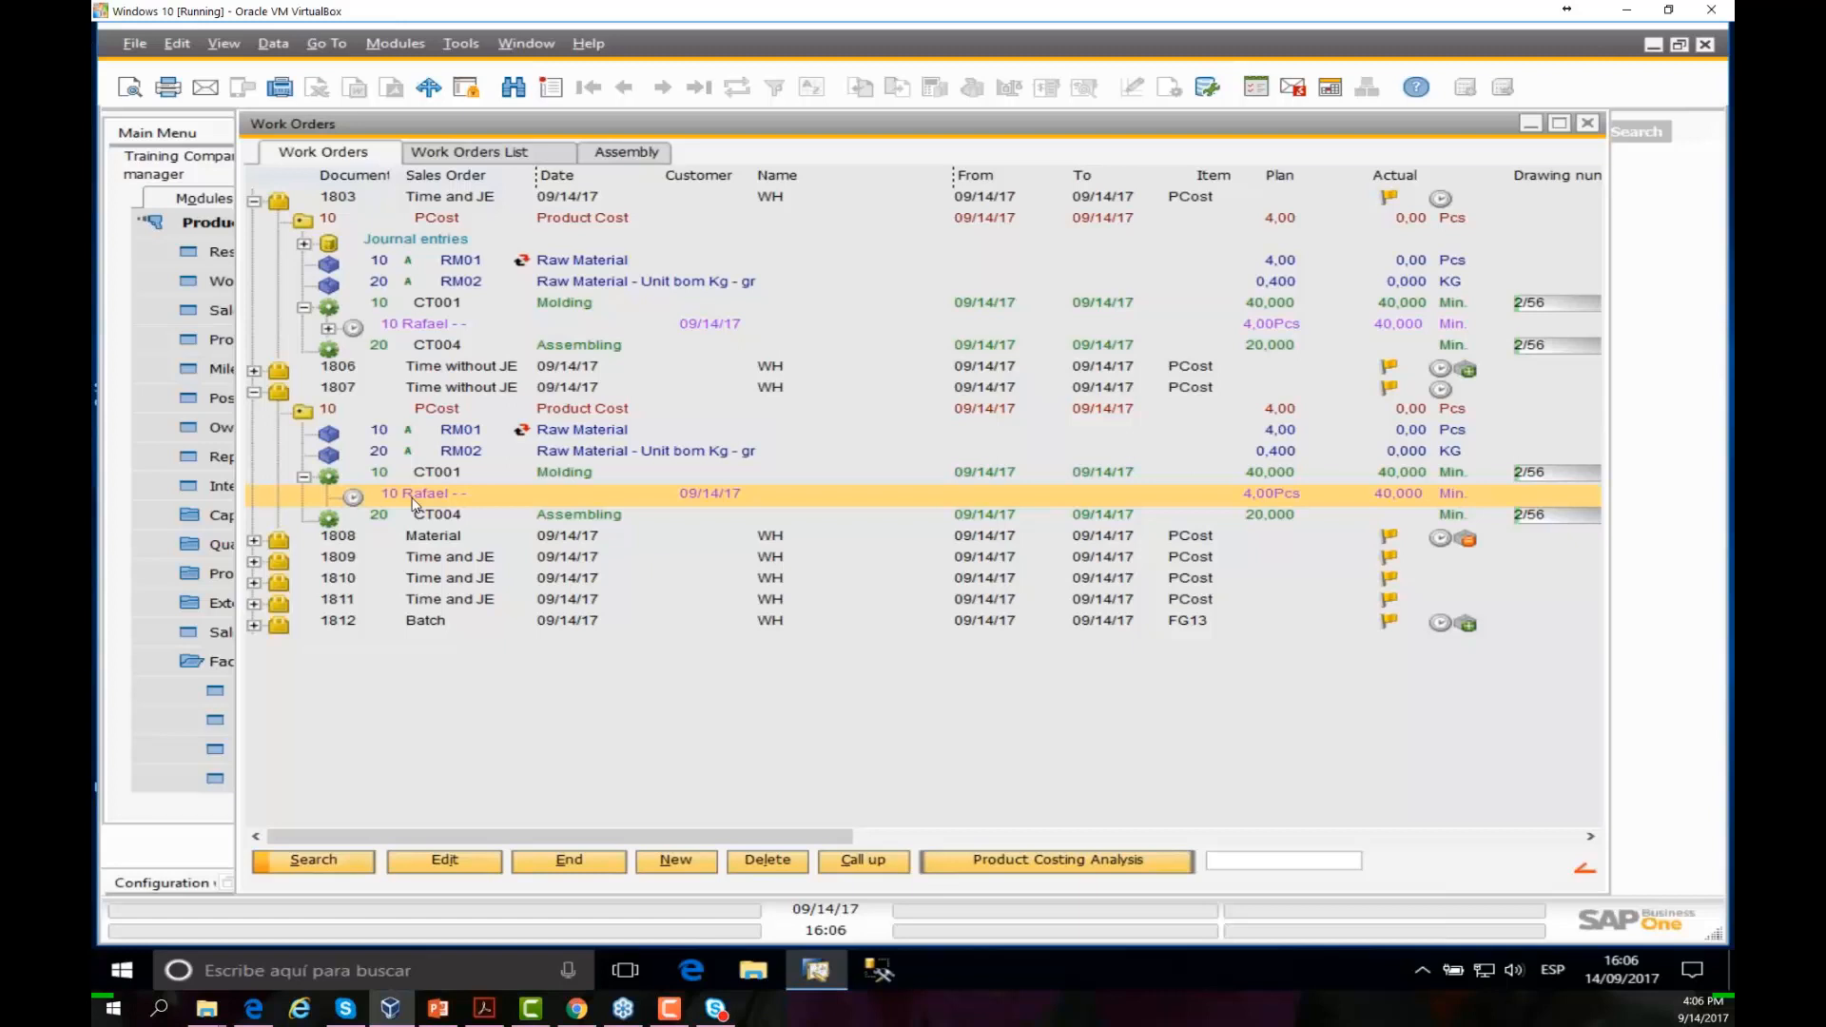
{"action": "left_click", "coordinate": [327, 328]}
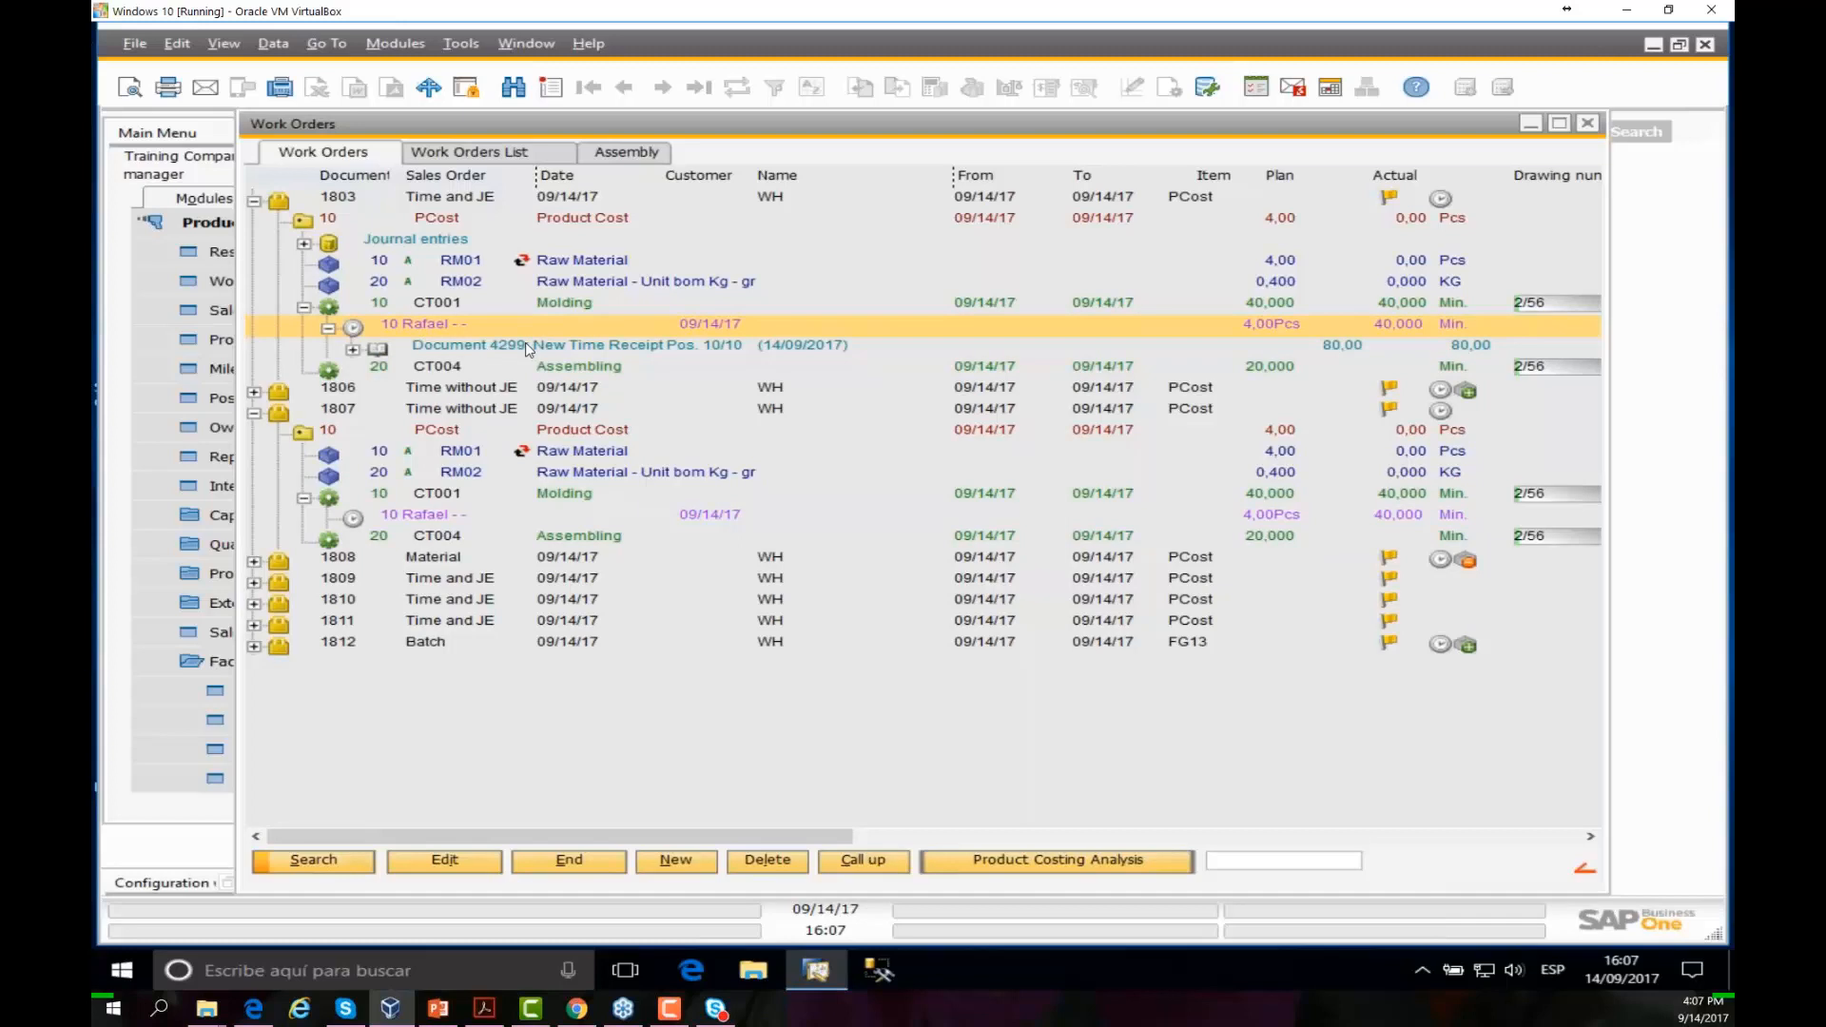
Step: Open the Molding time receipt of the second "Time without JE" work order and compare its Duration field with the work order tree
{"action": "left_click", "coordinate": [433, 513]}
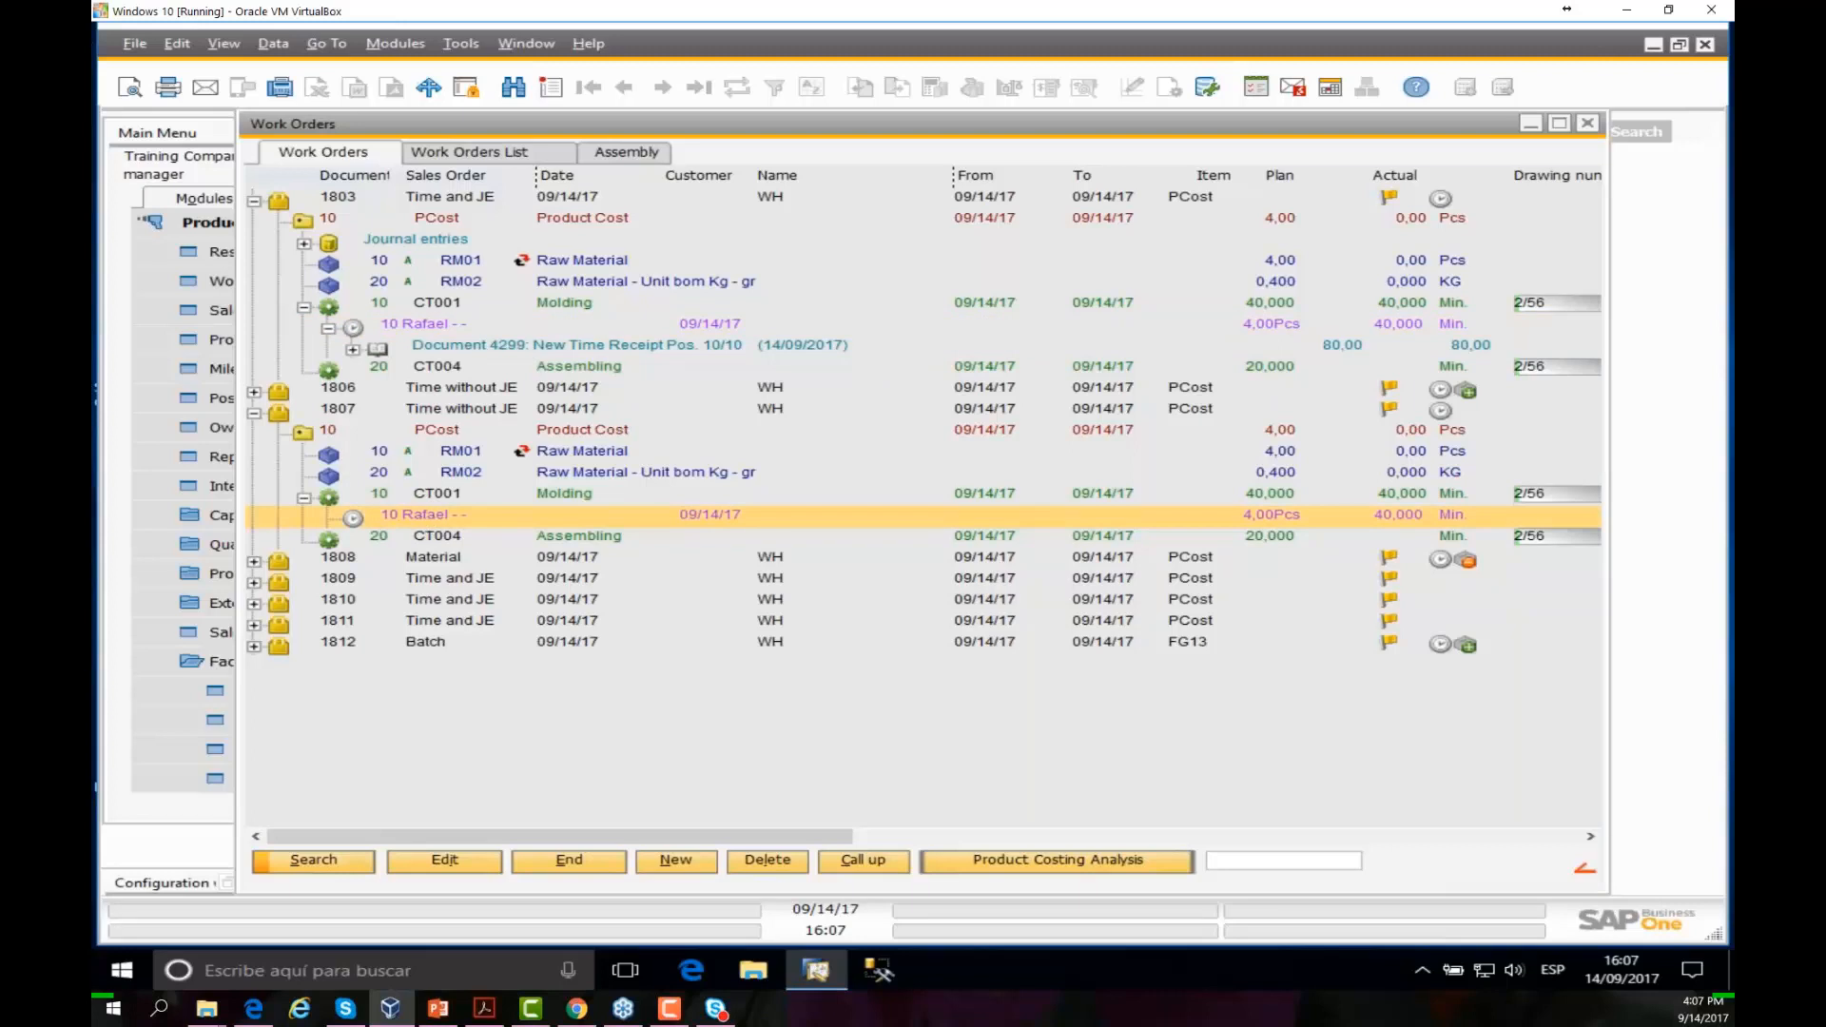
{"action": "left_click", "coordinate": [444, 861]}
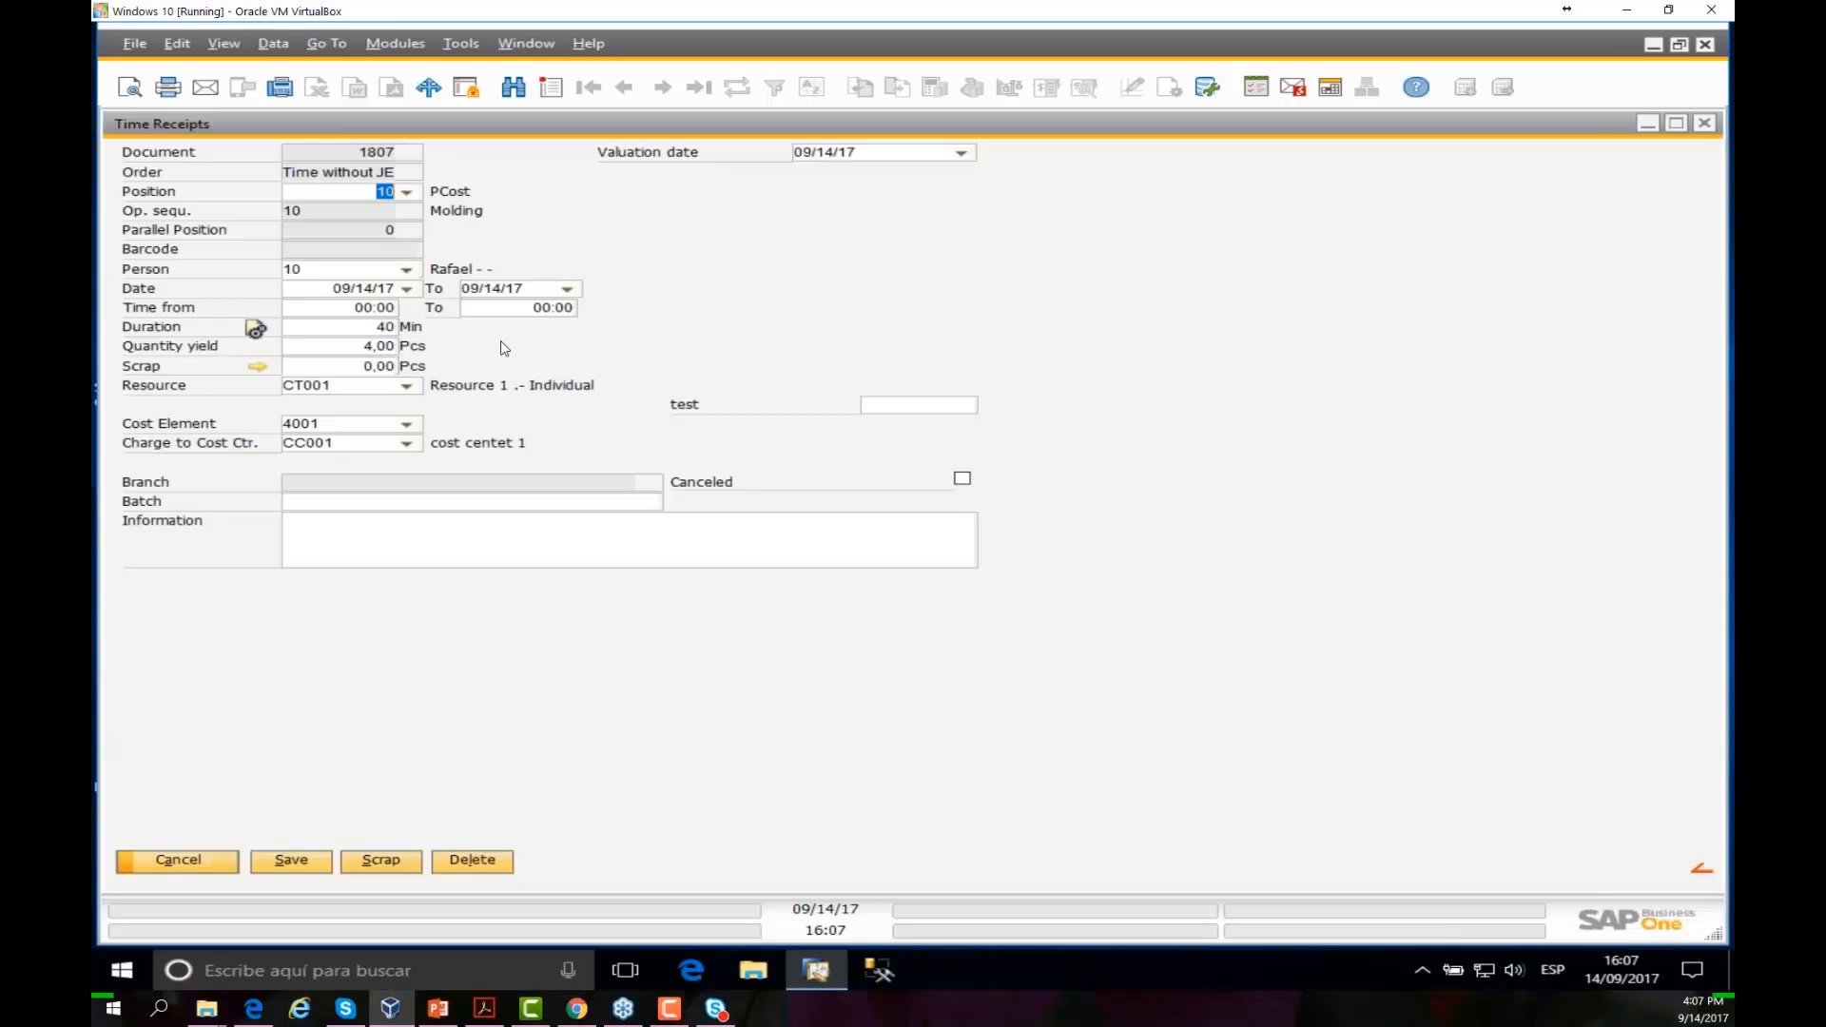
{"action": "left_click", "coordinate": [362, 330]}
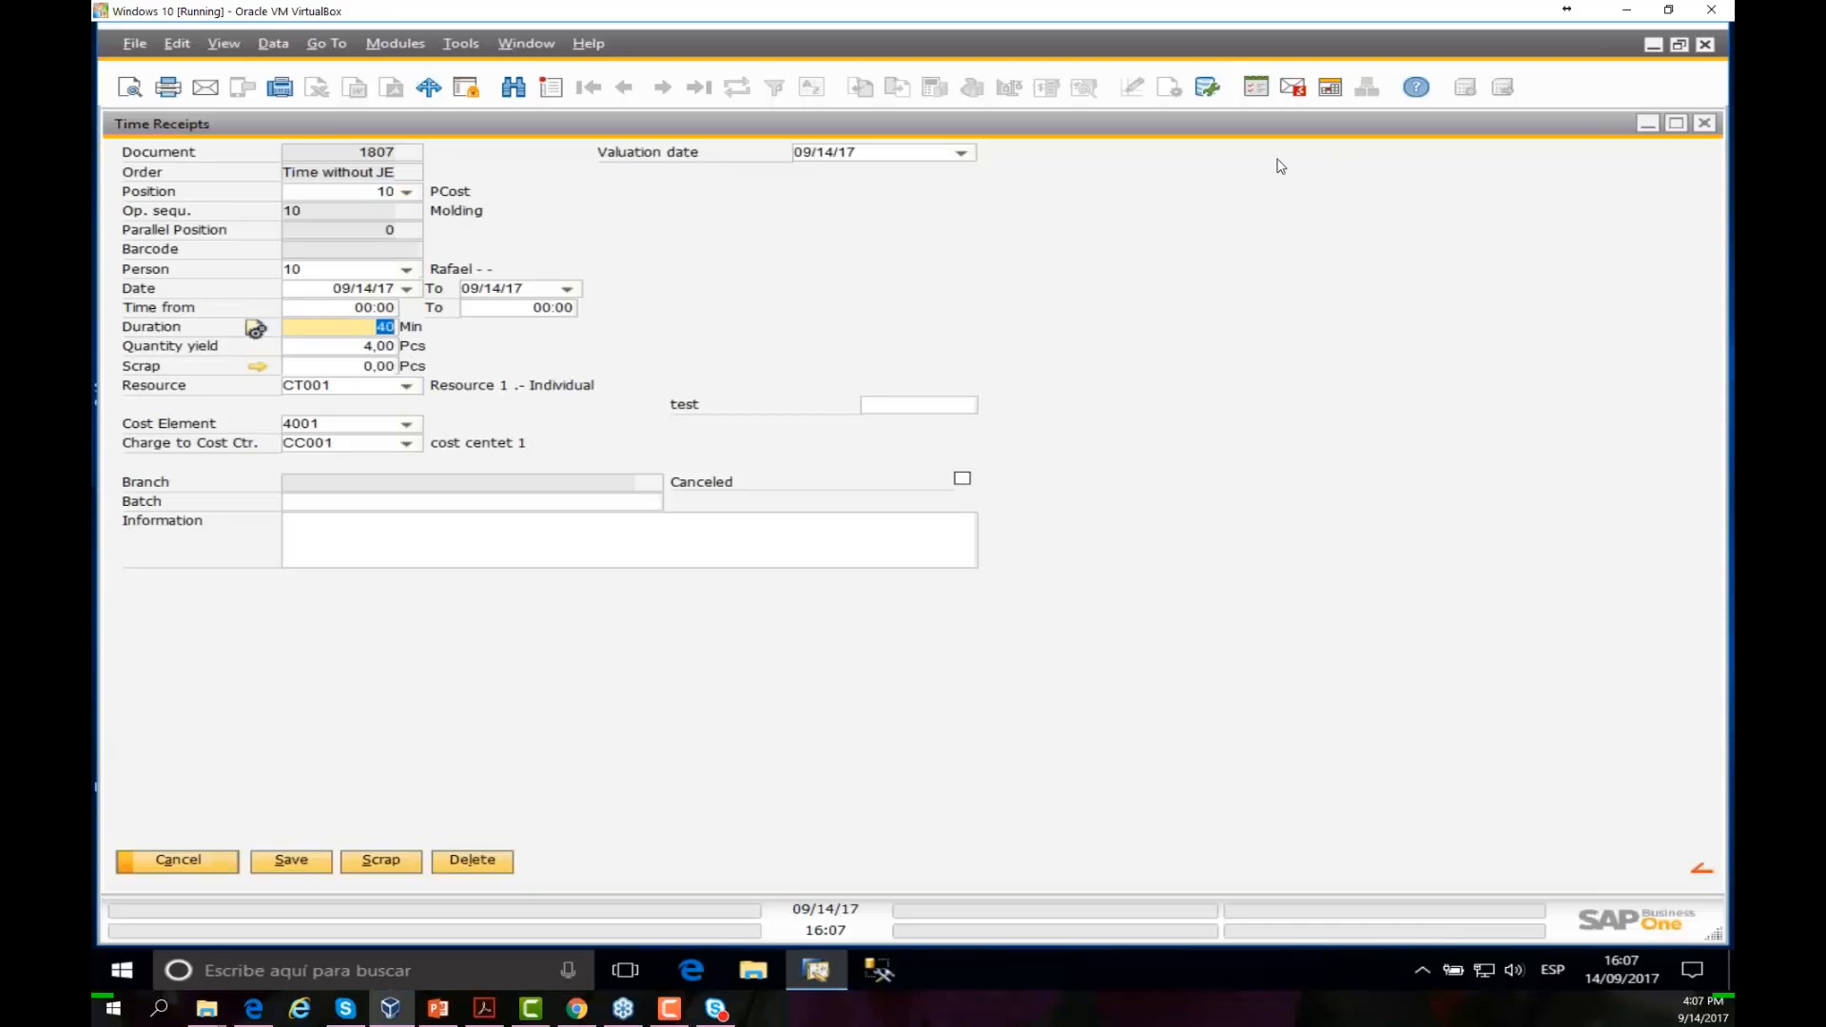
{"action": "left_click", "coordinate": [1648, 124]}
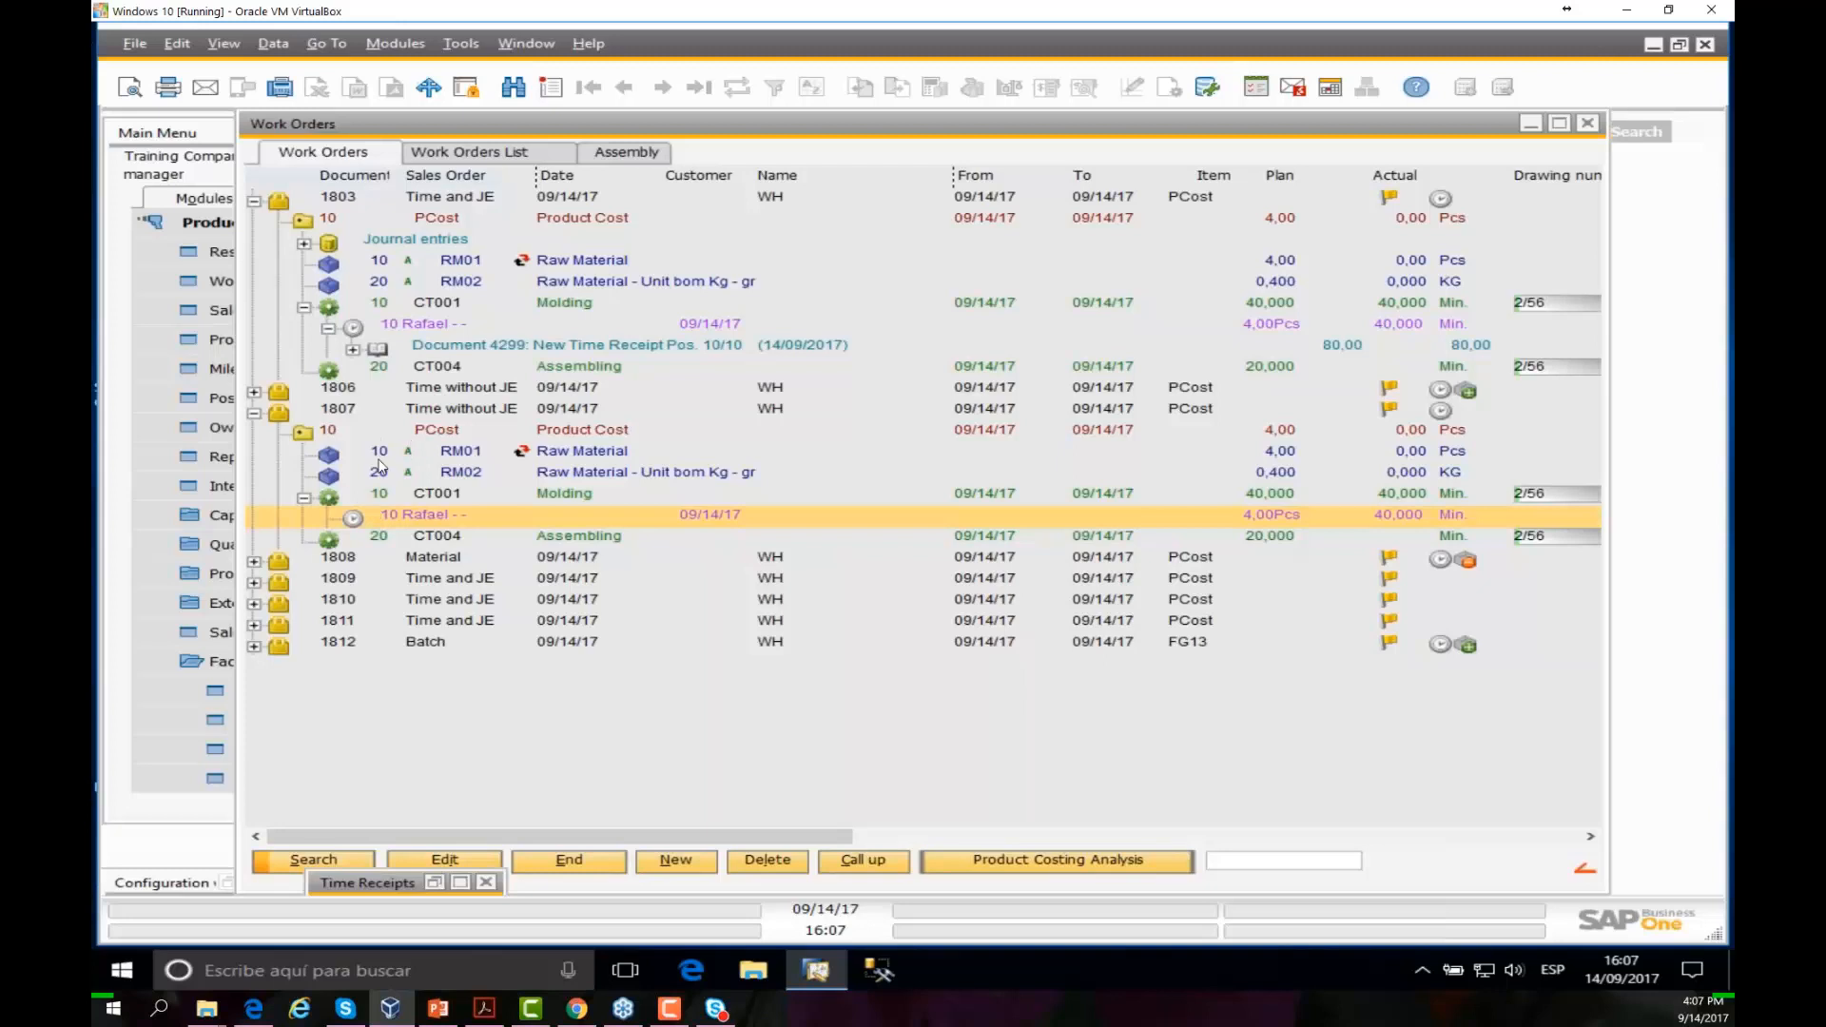
{"action": "left_click", "coordinate": [418, 538]}
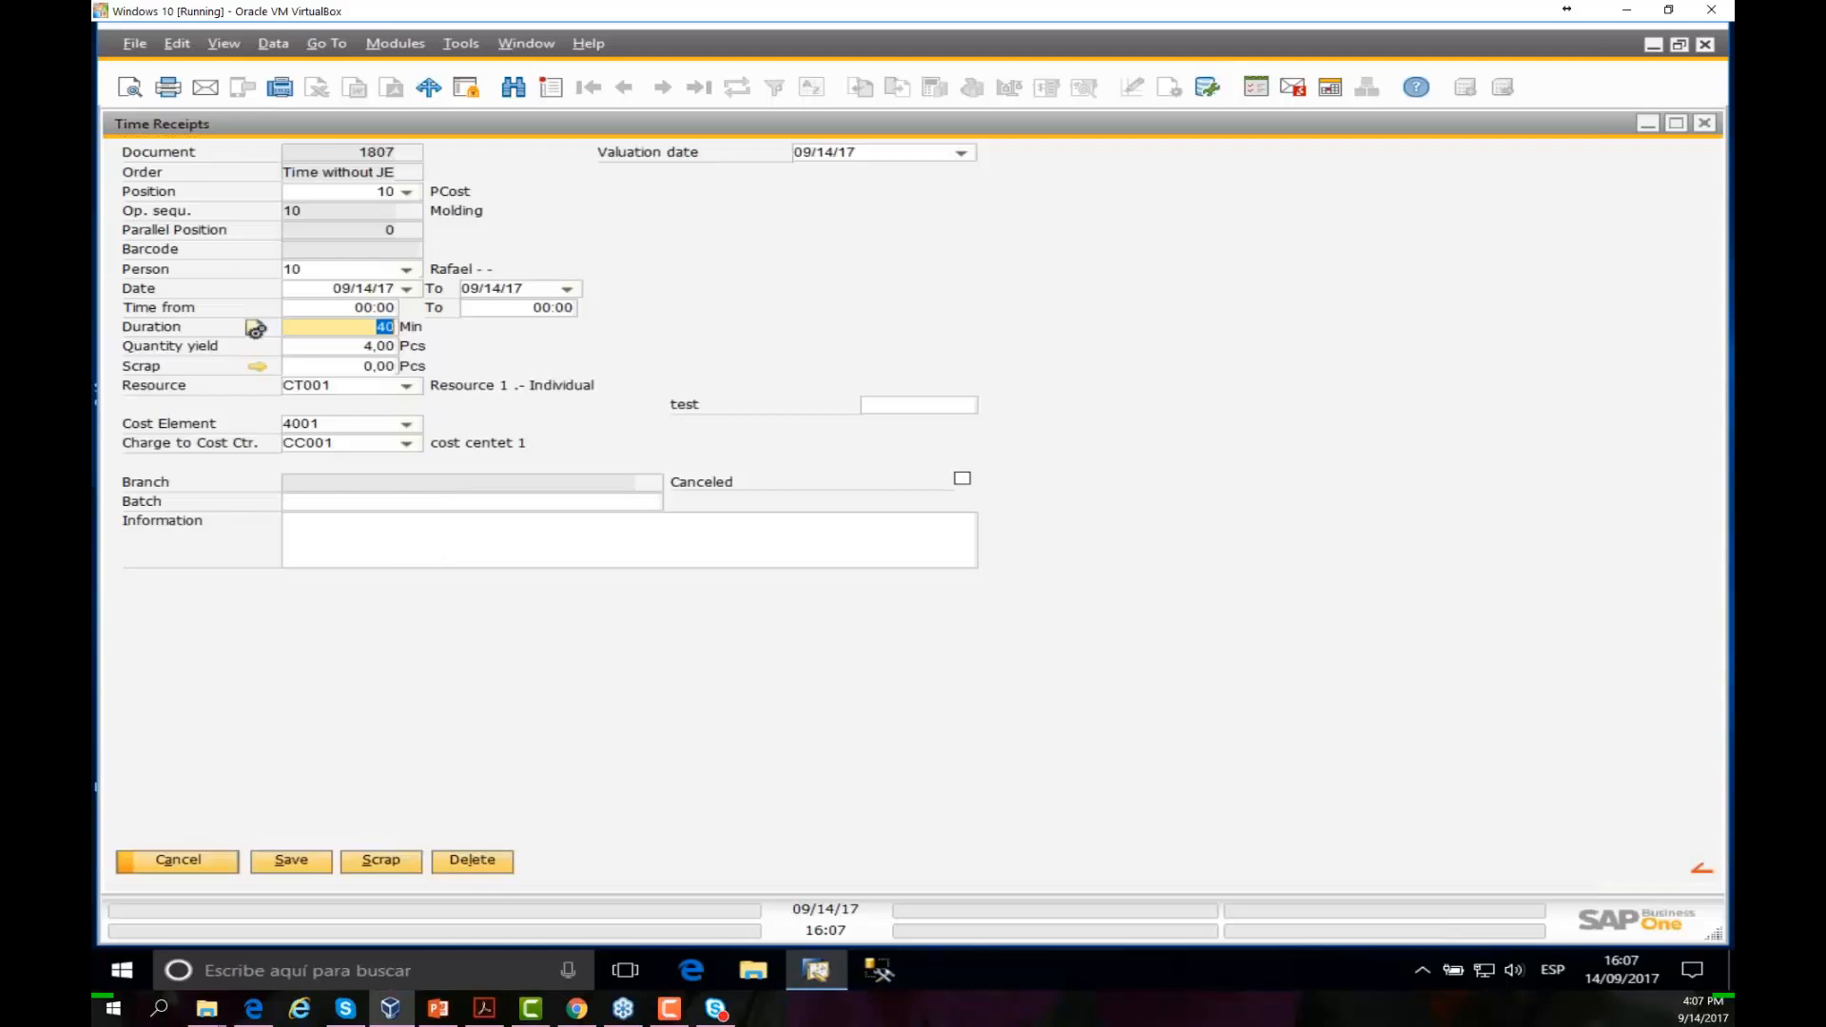
{"action": "left_click", "coordinate": [1704, 123]}
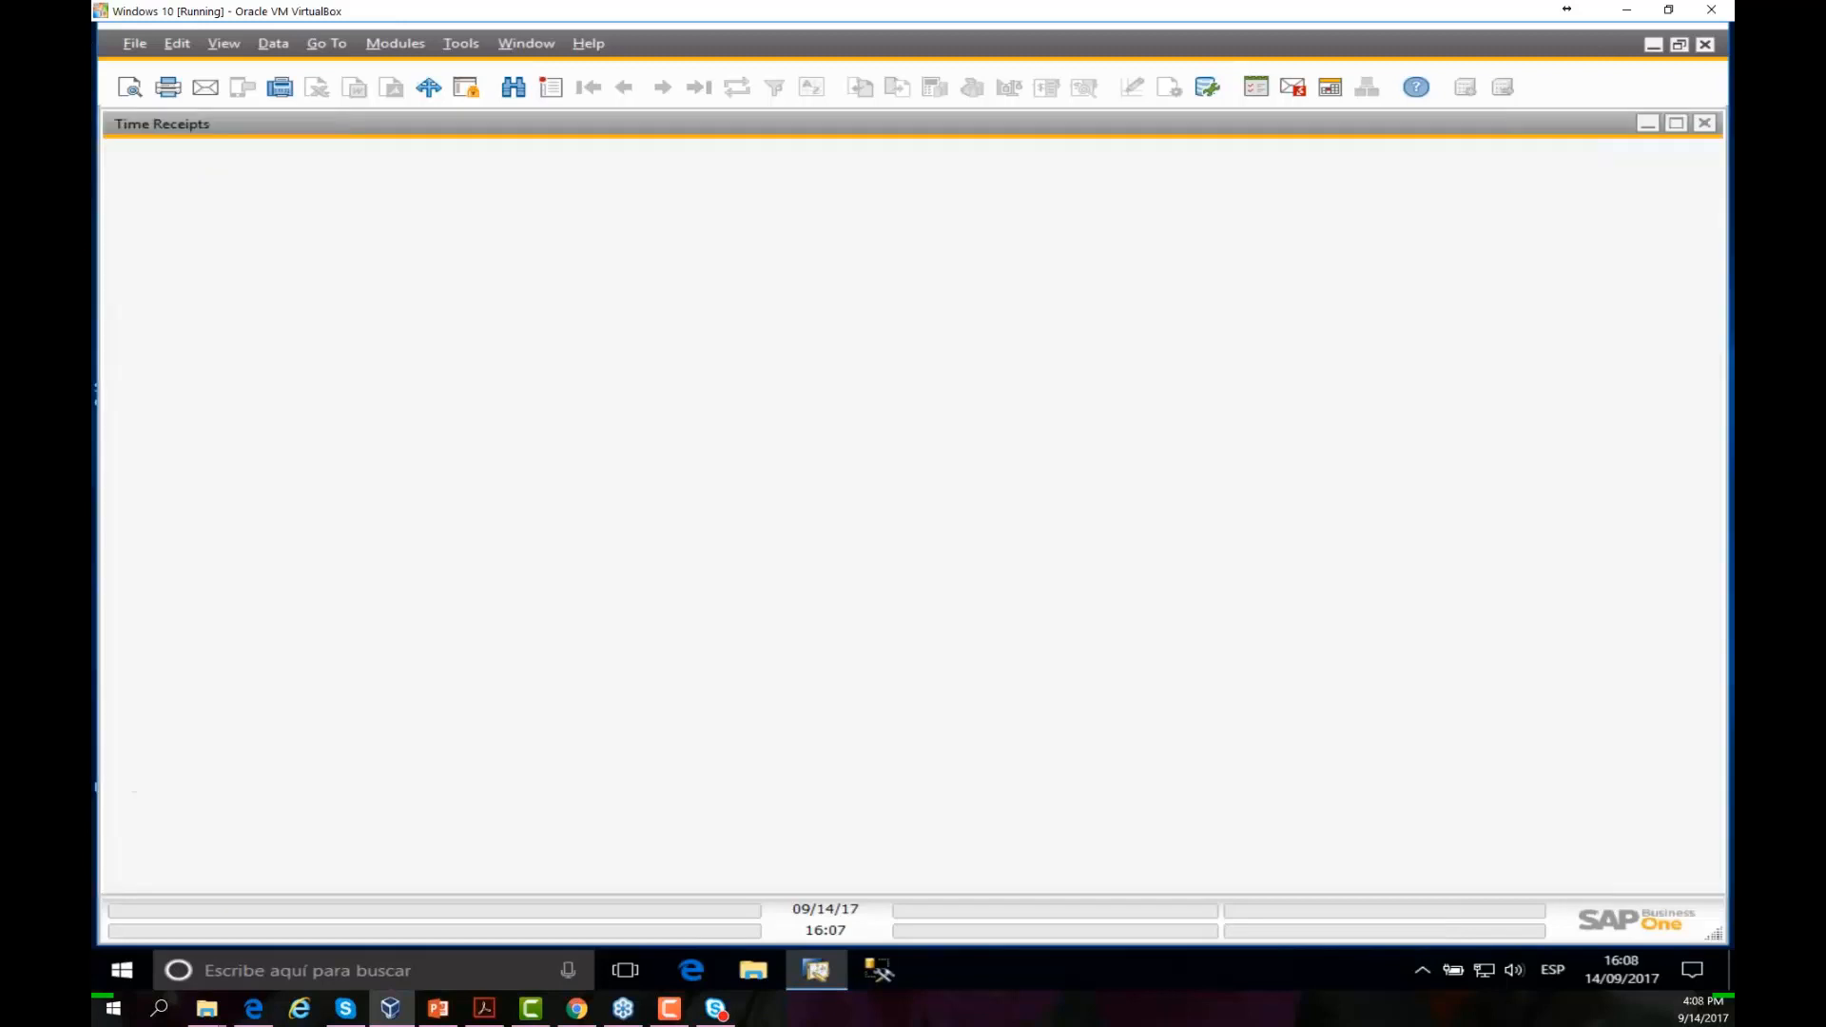
Step: Set the duration of this "Time without JE" Molding time receipt to 50 minutes and save it
{"action": "left_click", "coordinate": [358, 326]}
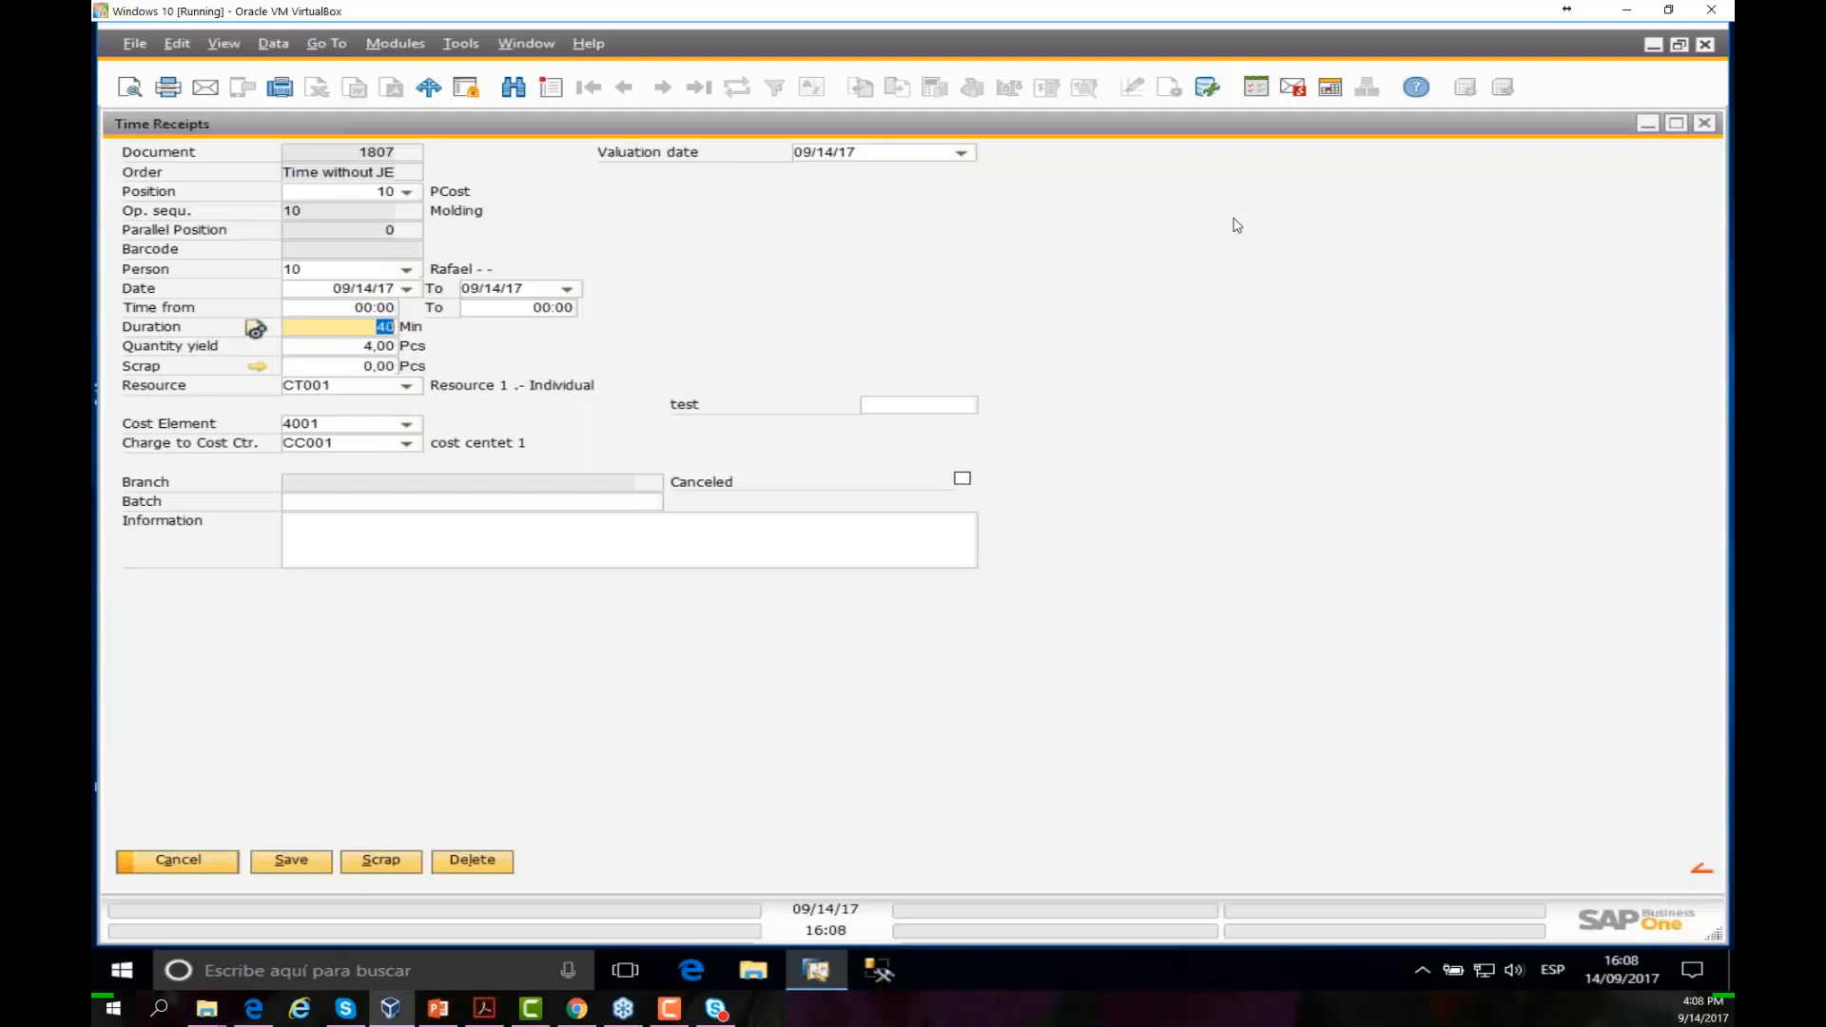
{"action": "type", "text": "50"}
{"action": "key", "text": "Tab"}
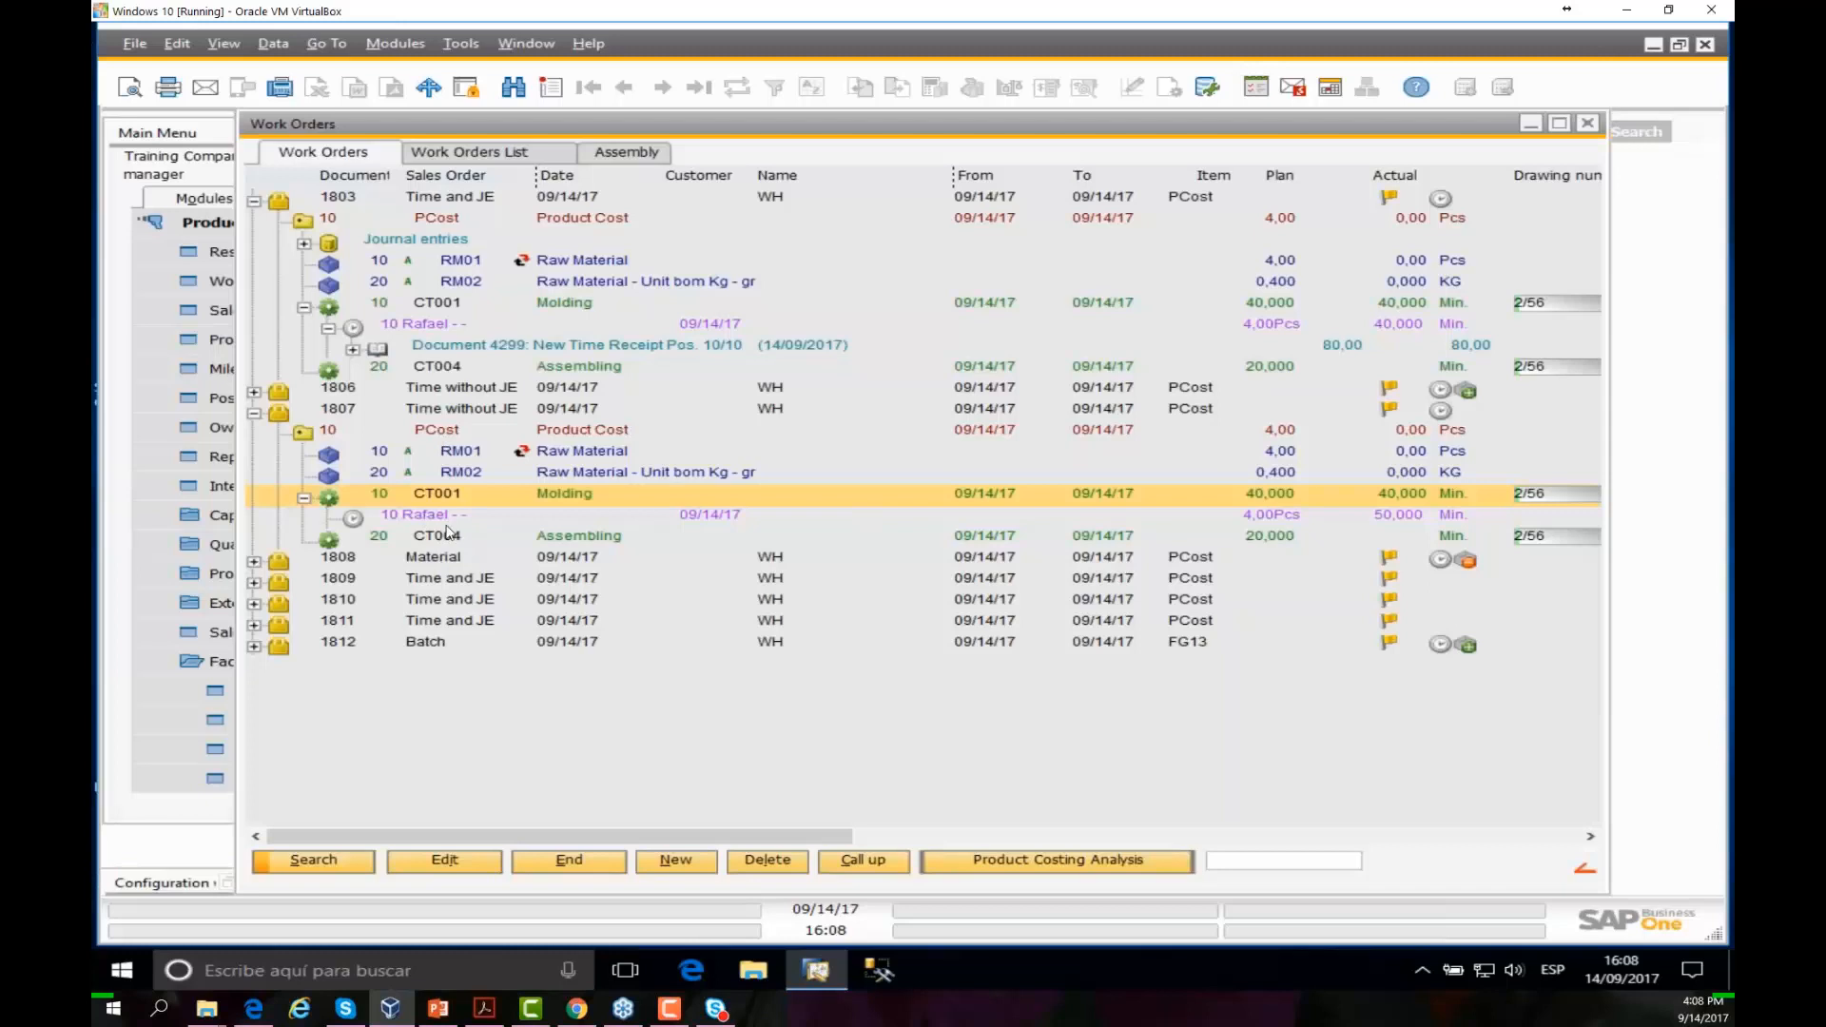
Step: Set the duration of the "Time and JE" work order's Molding time receipt to 60 minutes, save it and accept the time recalculation
{"action": "left_click", "coordinate": [431, 520]}
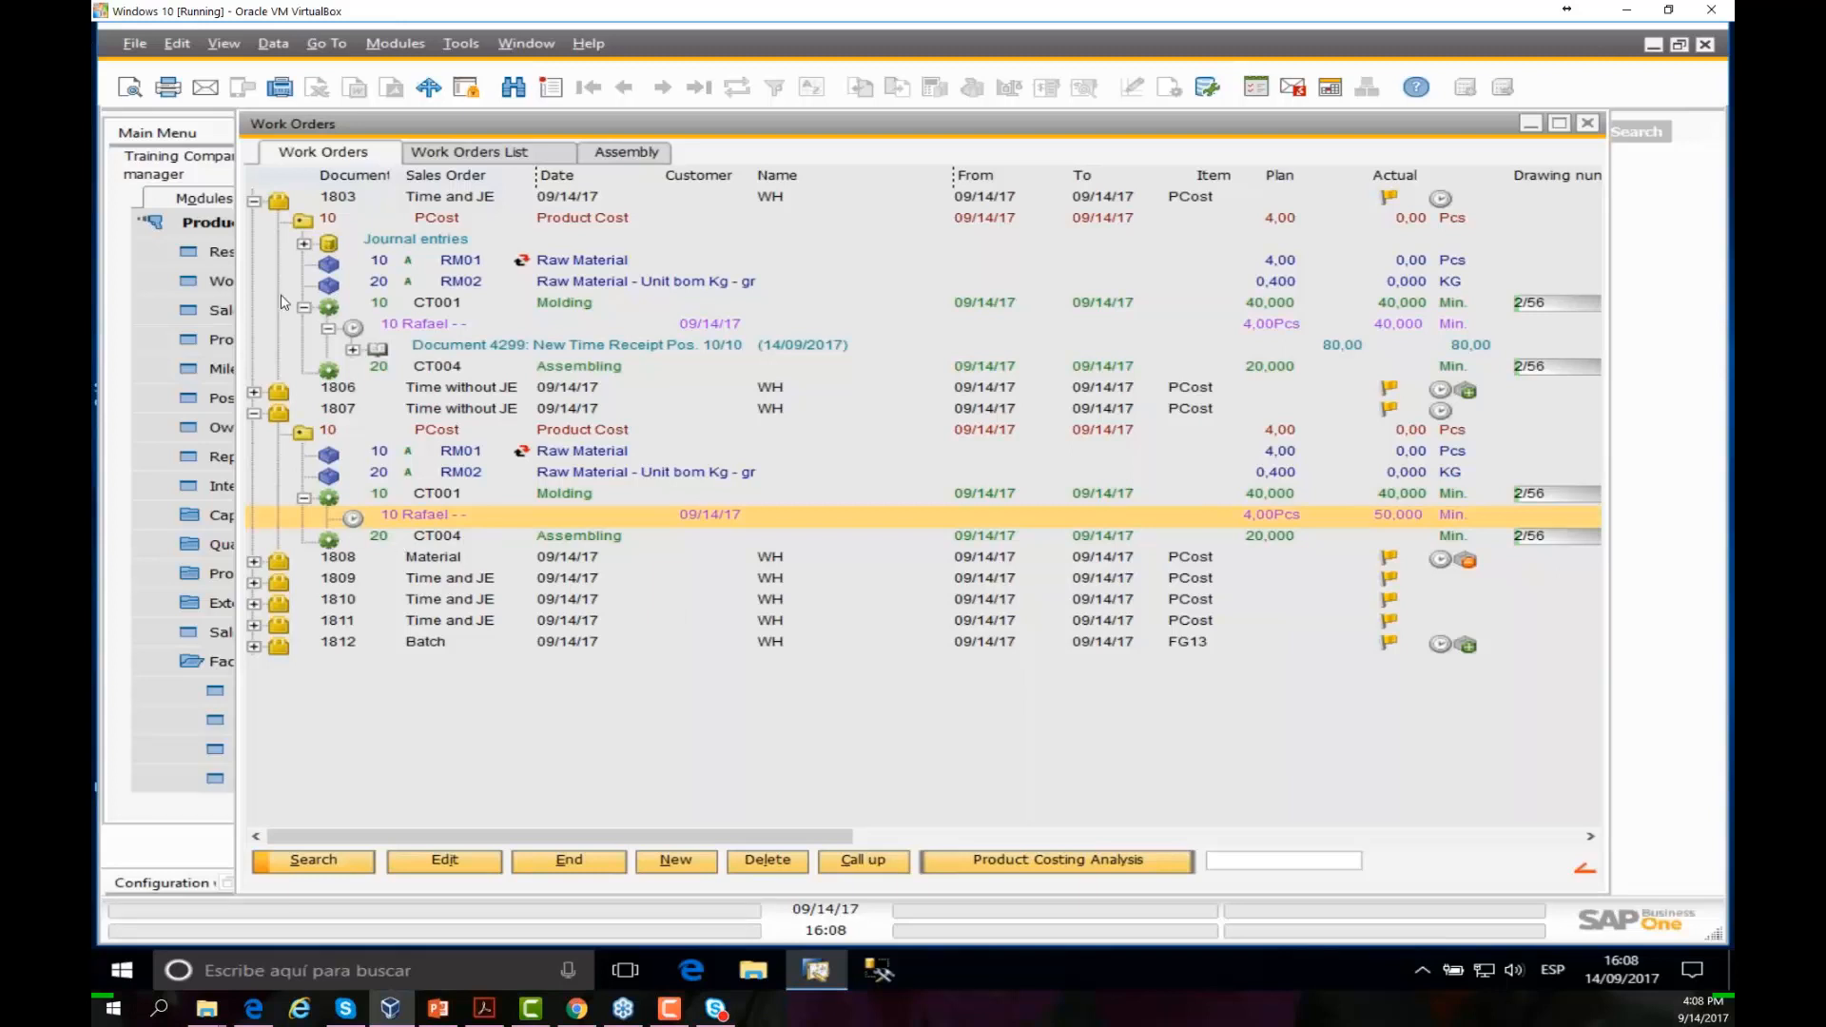
{"action": "left_click", "coordinate": [432, 327]}
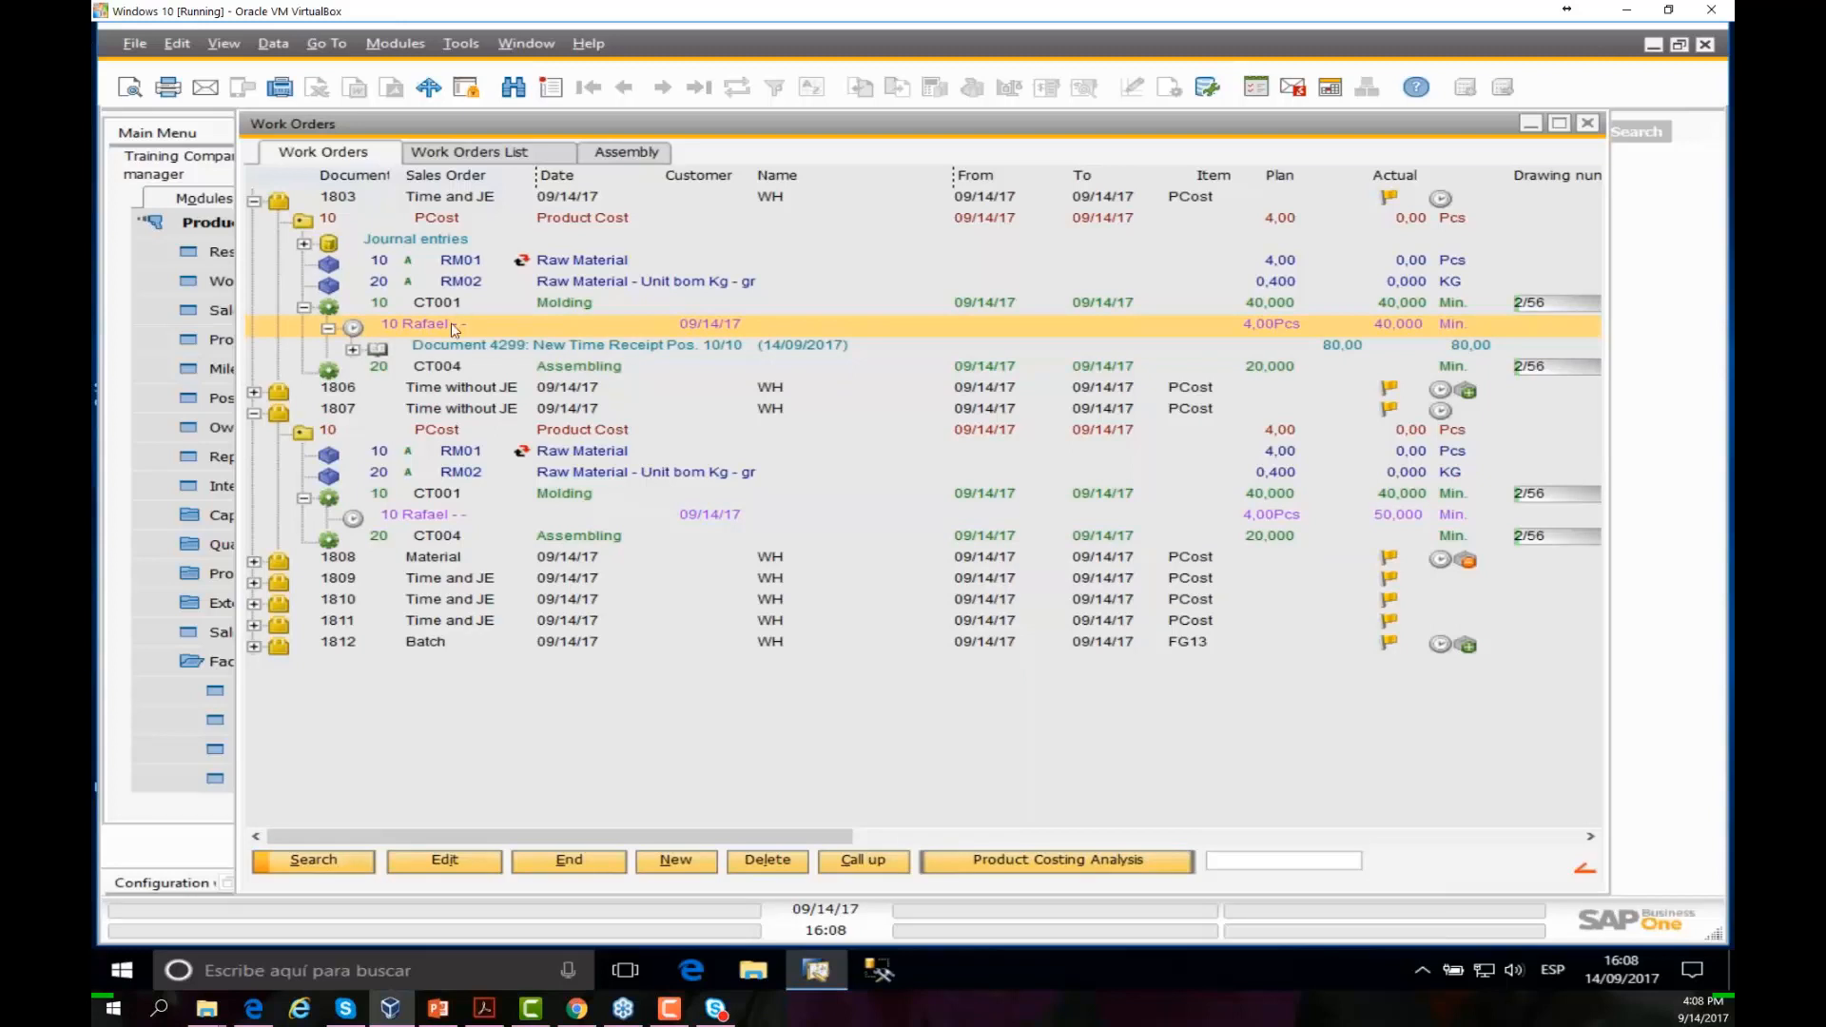
{"action": "double_click", "coordinate": [367, 329]}
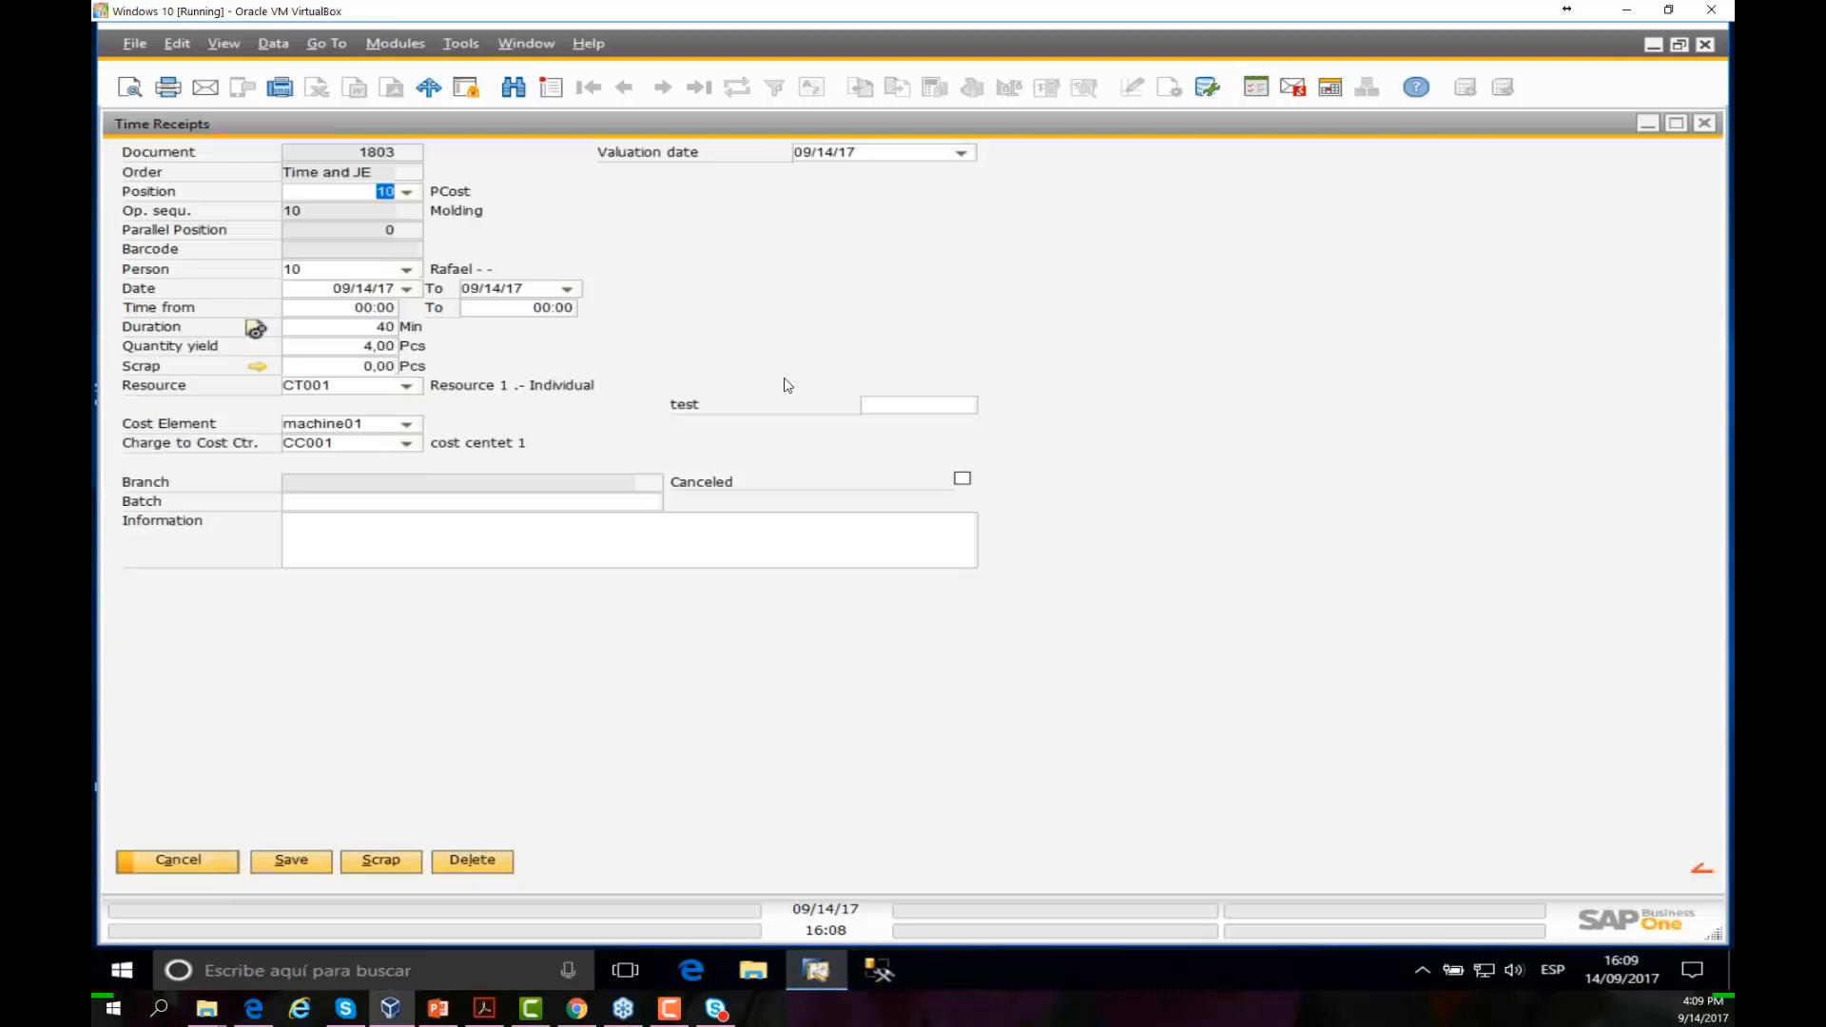
{"action": "double_click", "coordinate": [372, 333]}
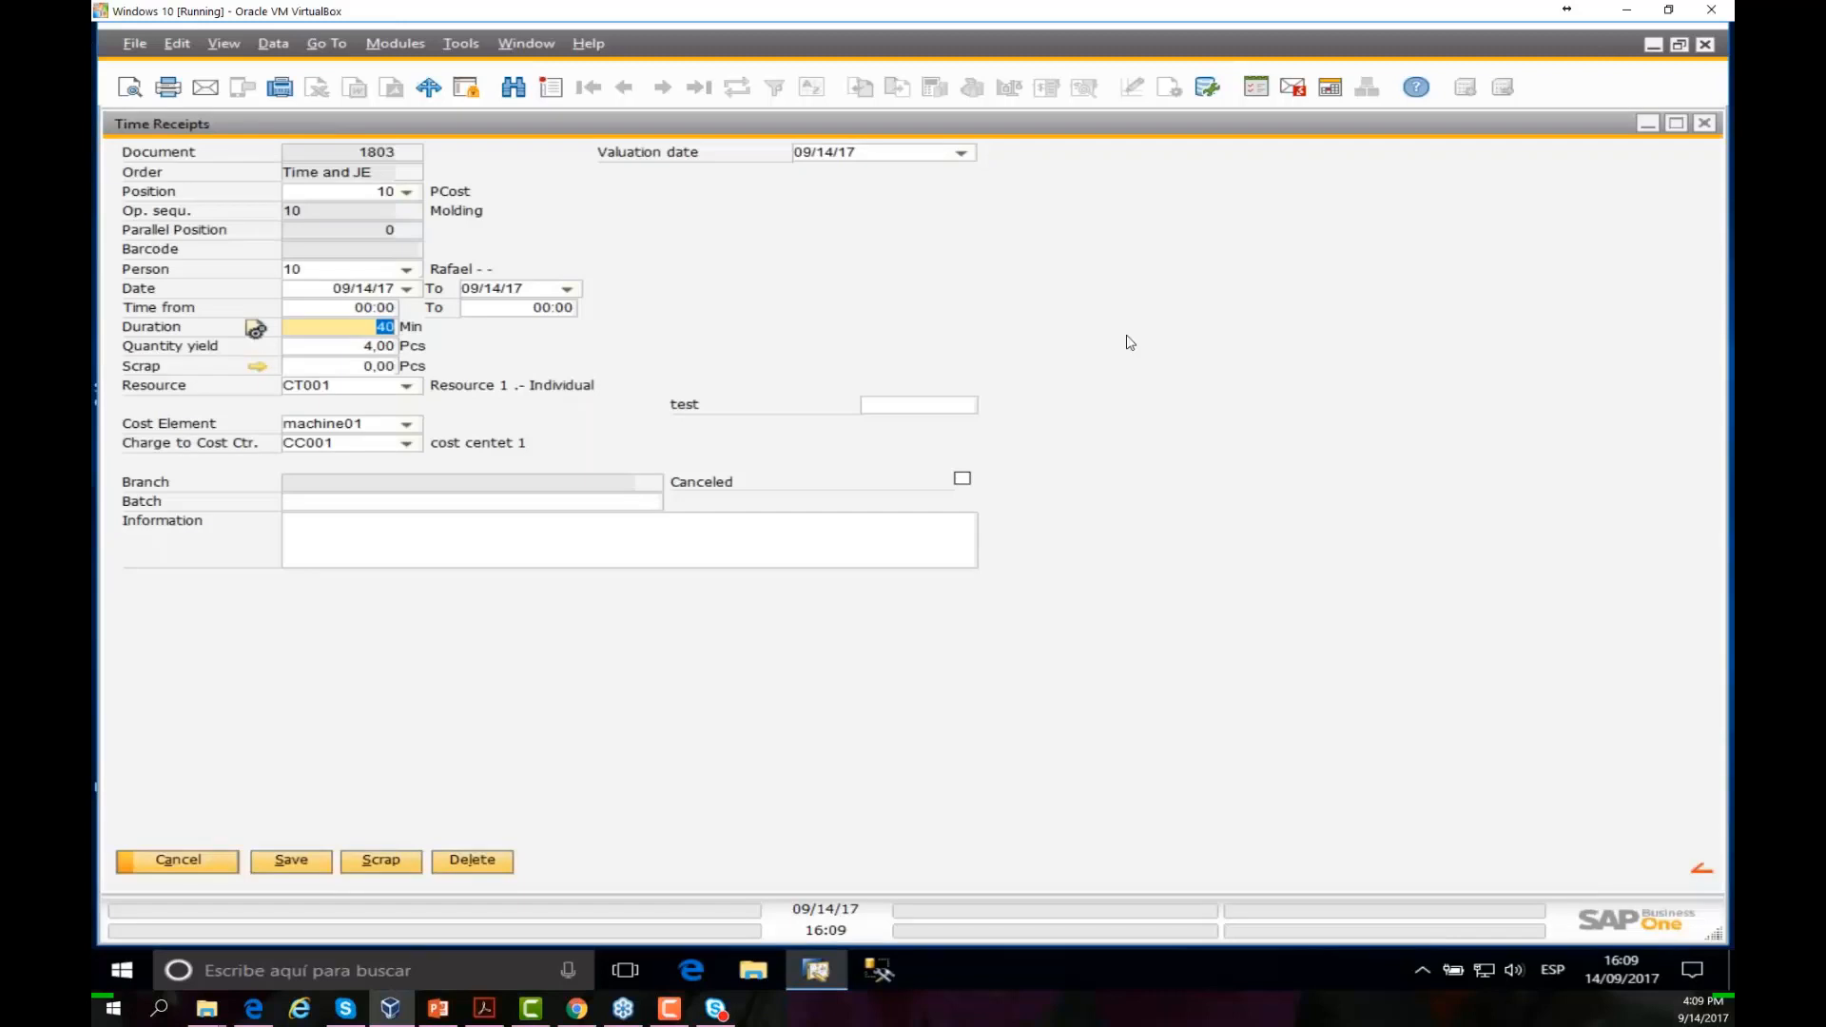
{"action": "type", "text": "60"}
{"action": "left_click", "coordinate": [292, 860]}
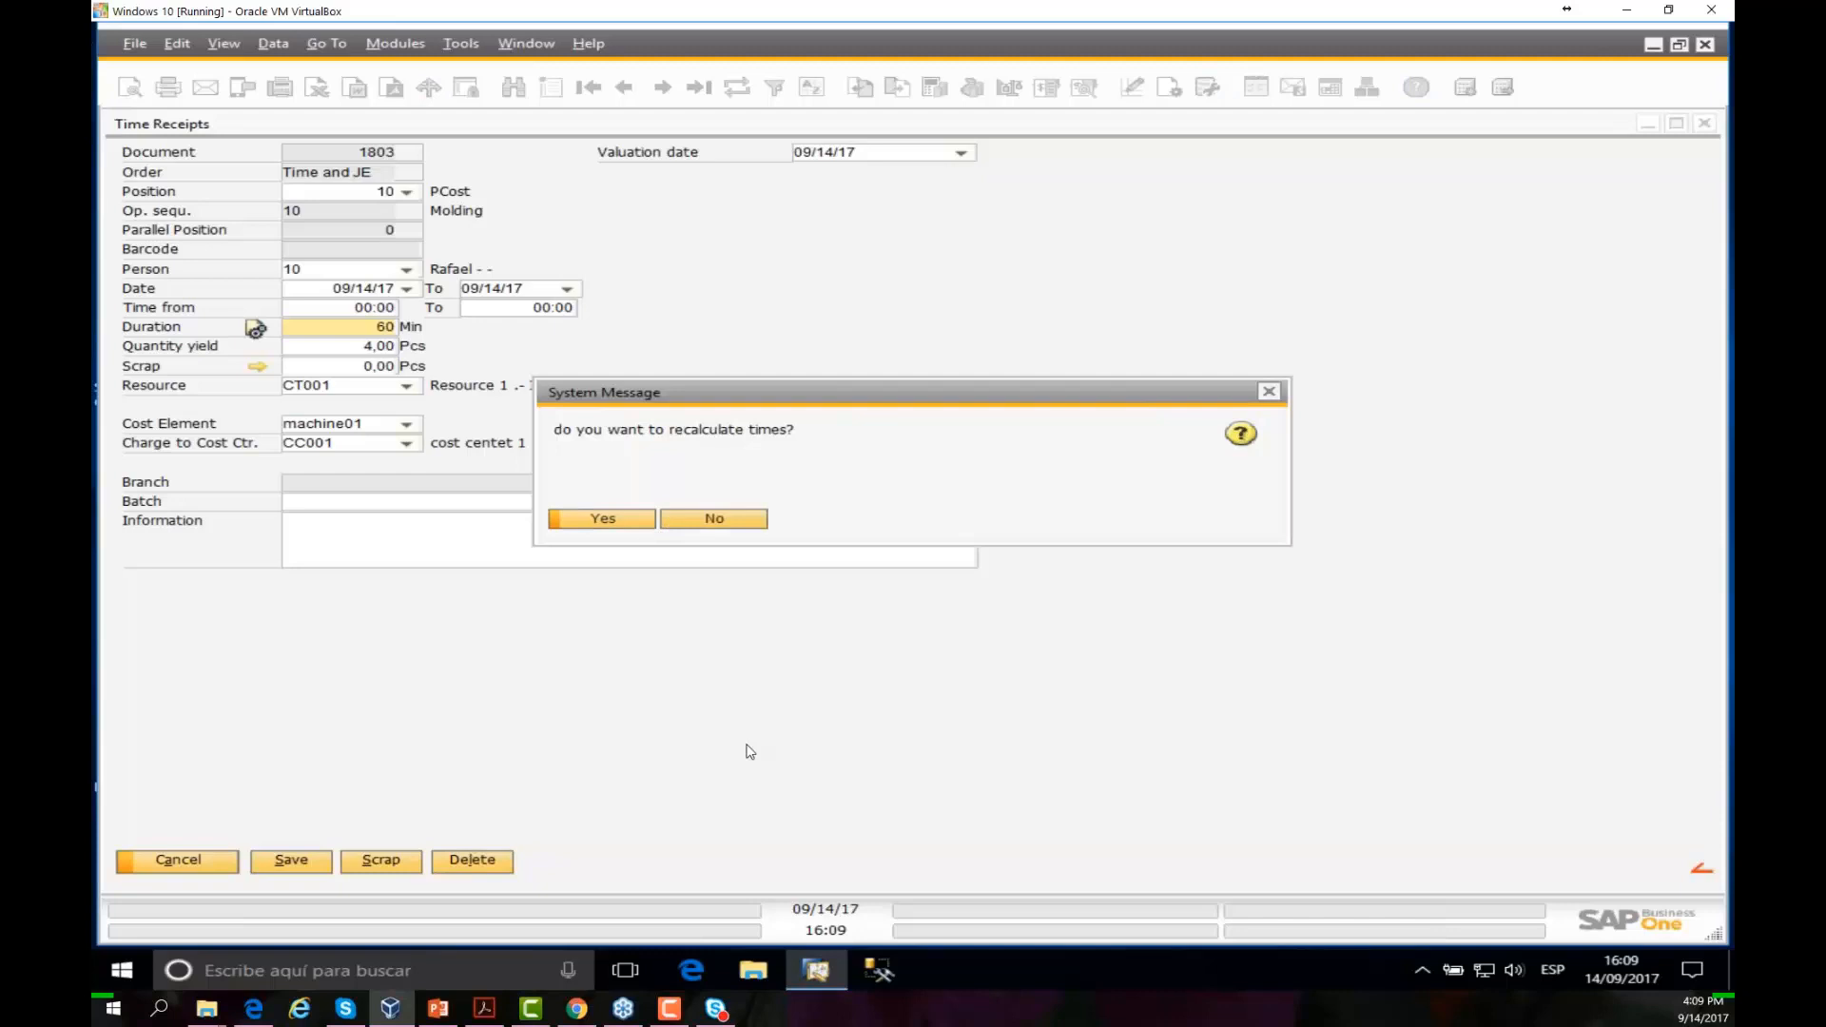
{"action": "key", "text": "Return"}
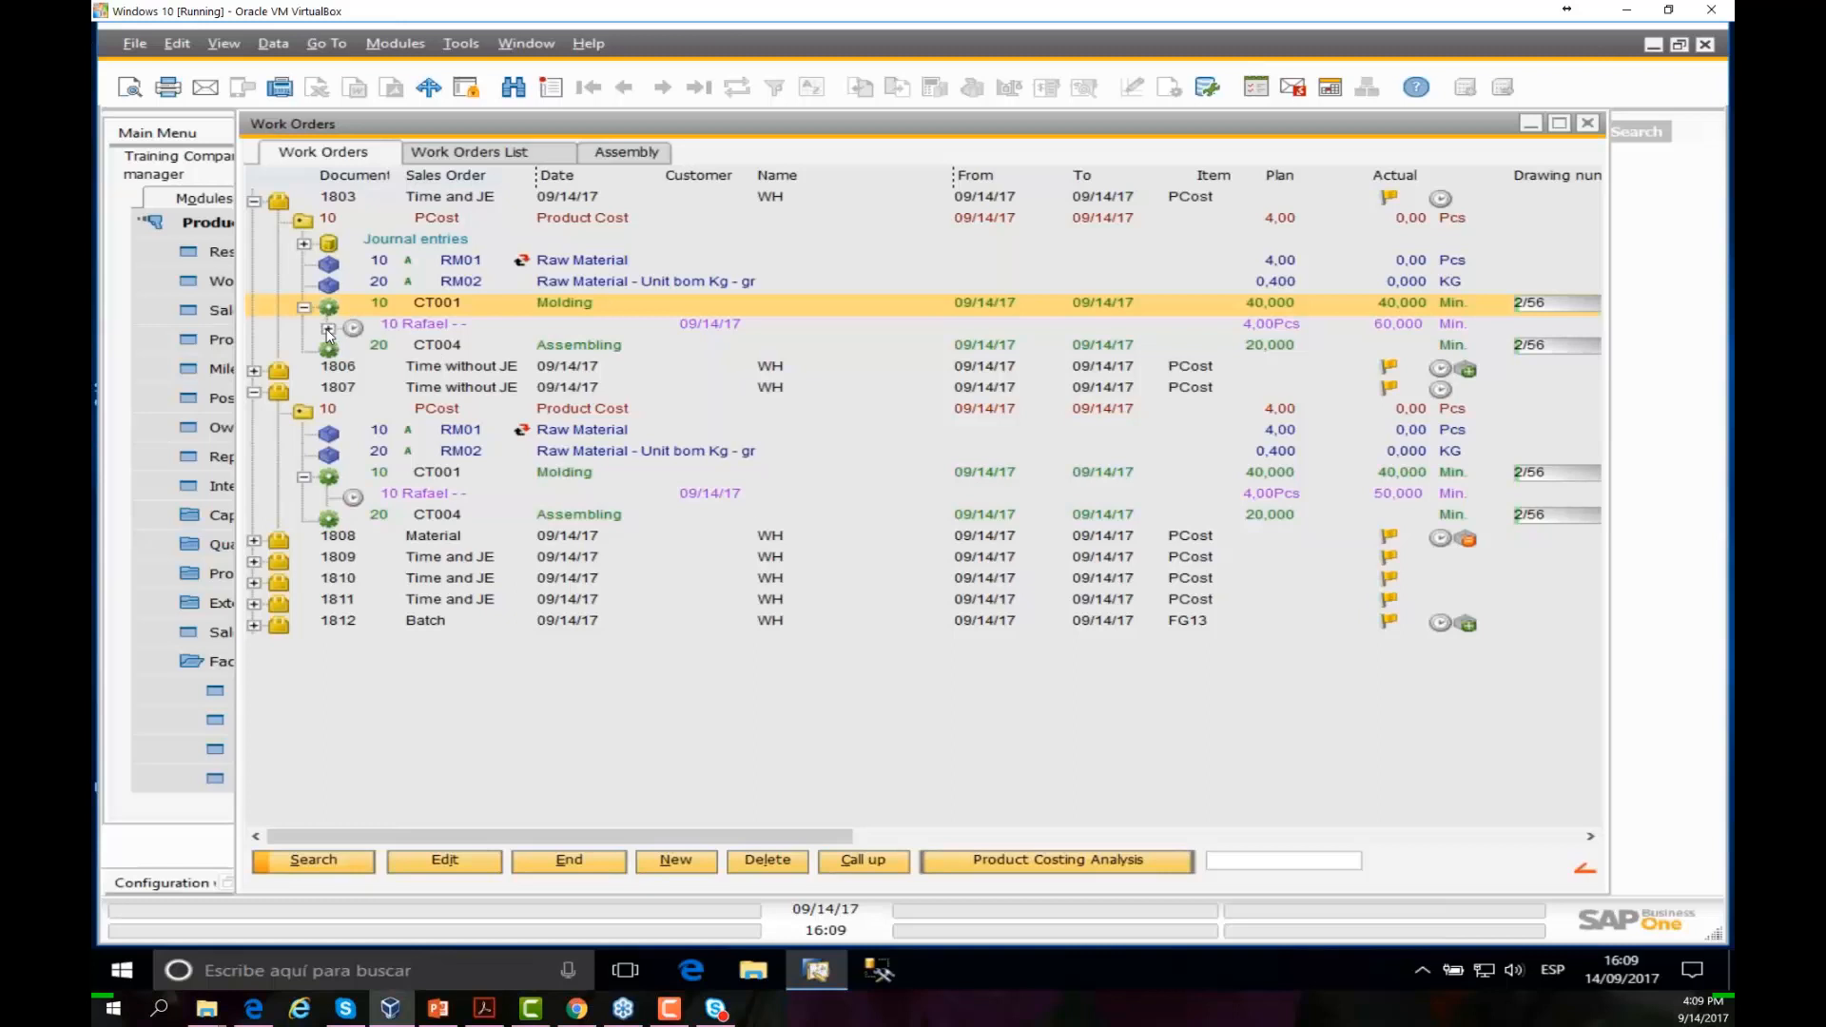
Step: Review the new, cancellation and change journal entries under this time receipt and the order's Journal entries node, and collapse both branches
{"action": "left_click", "coordinate": [328, 330]}
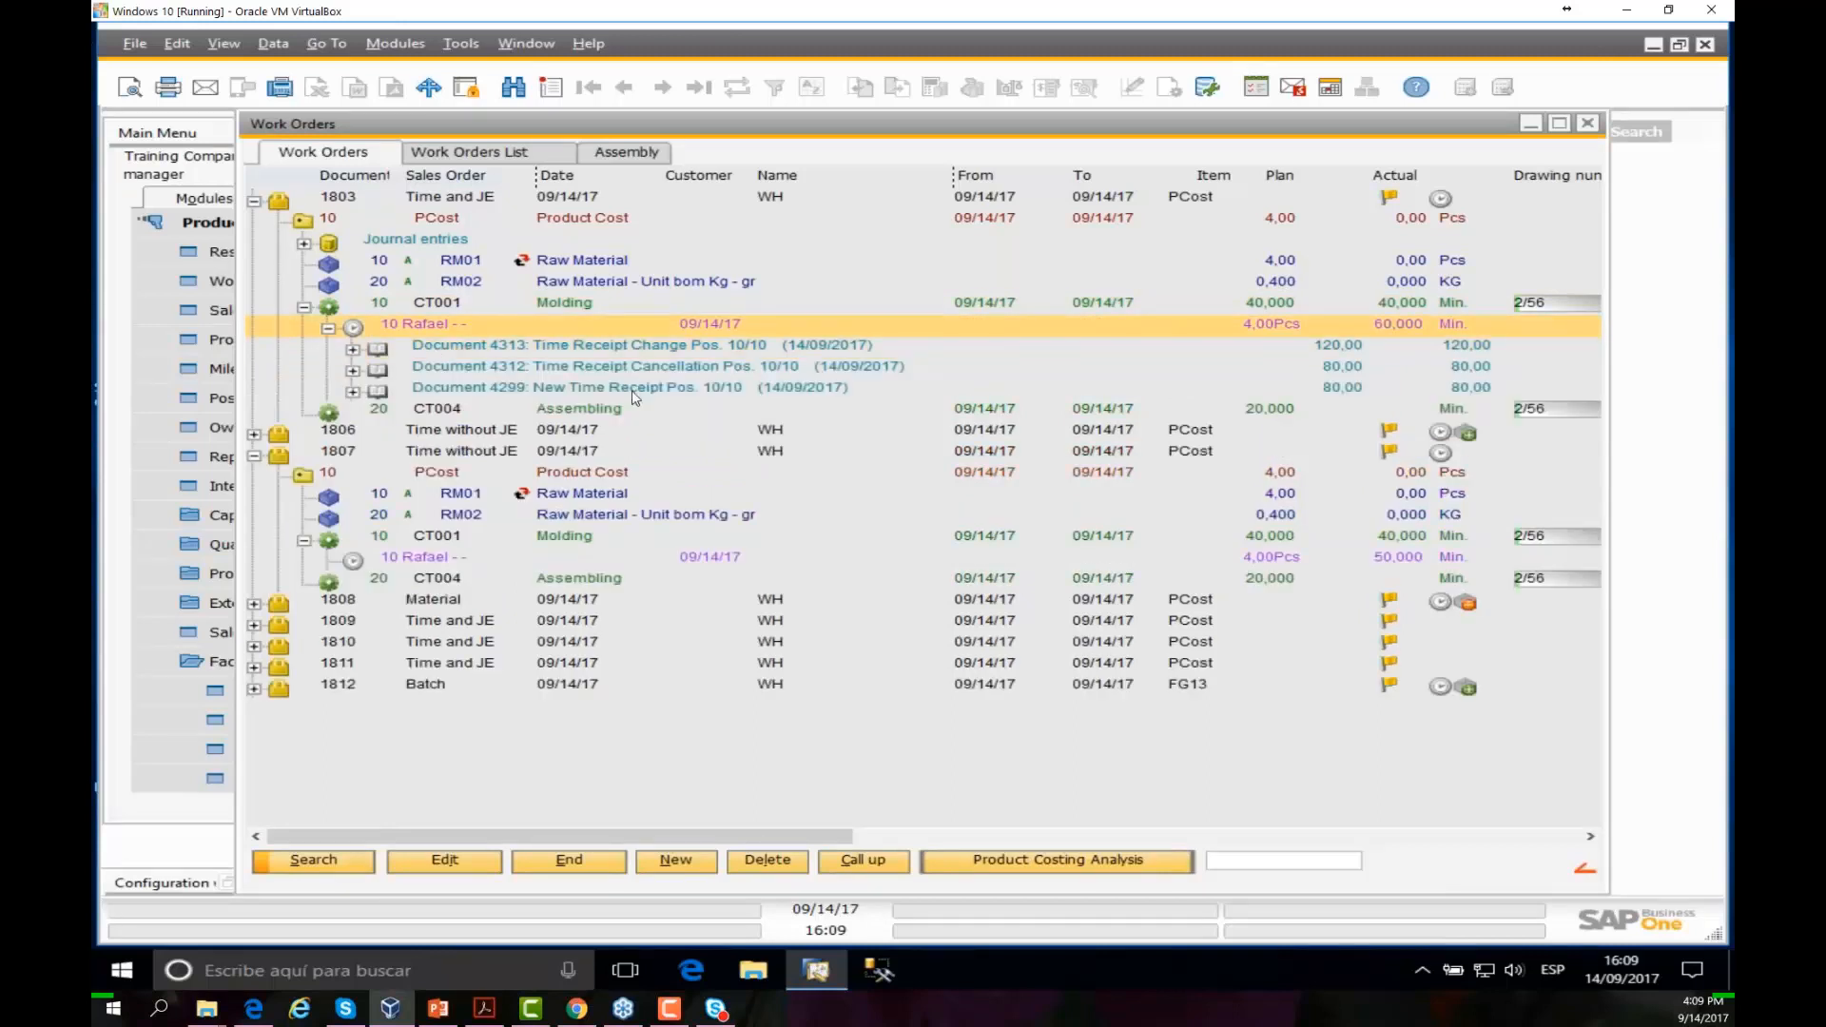
{"action": "left_click", "coordinate": [636, 394]}
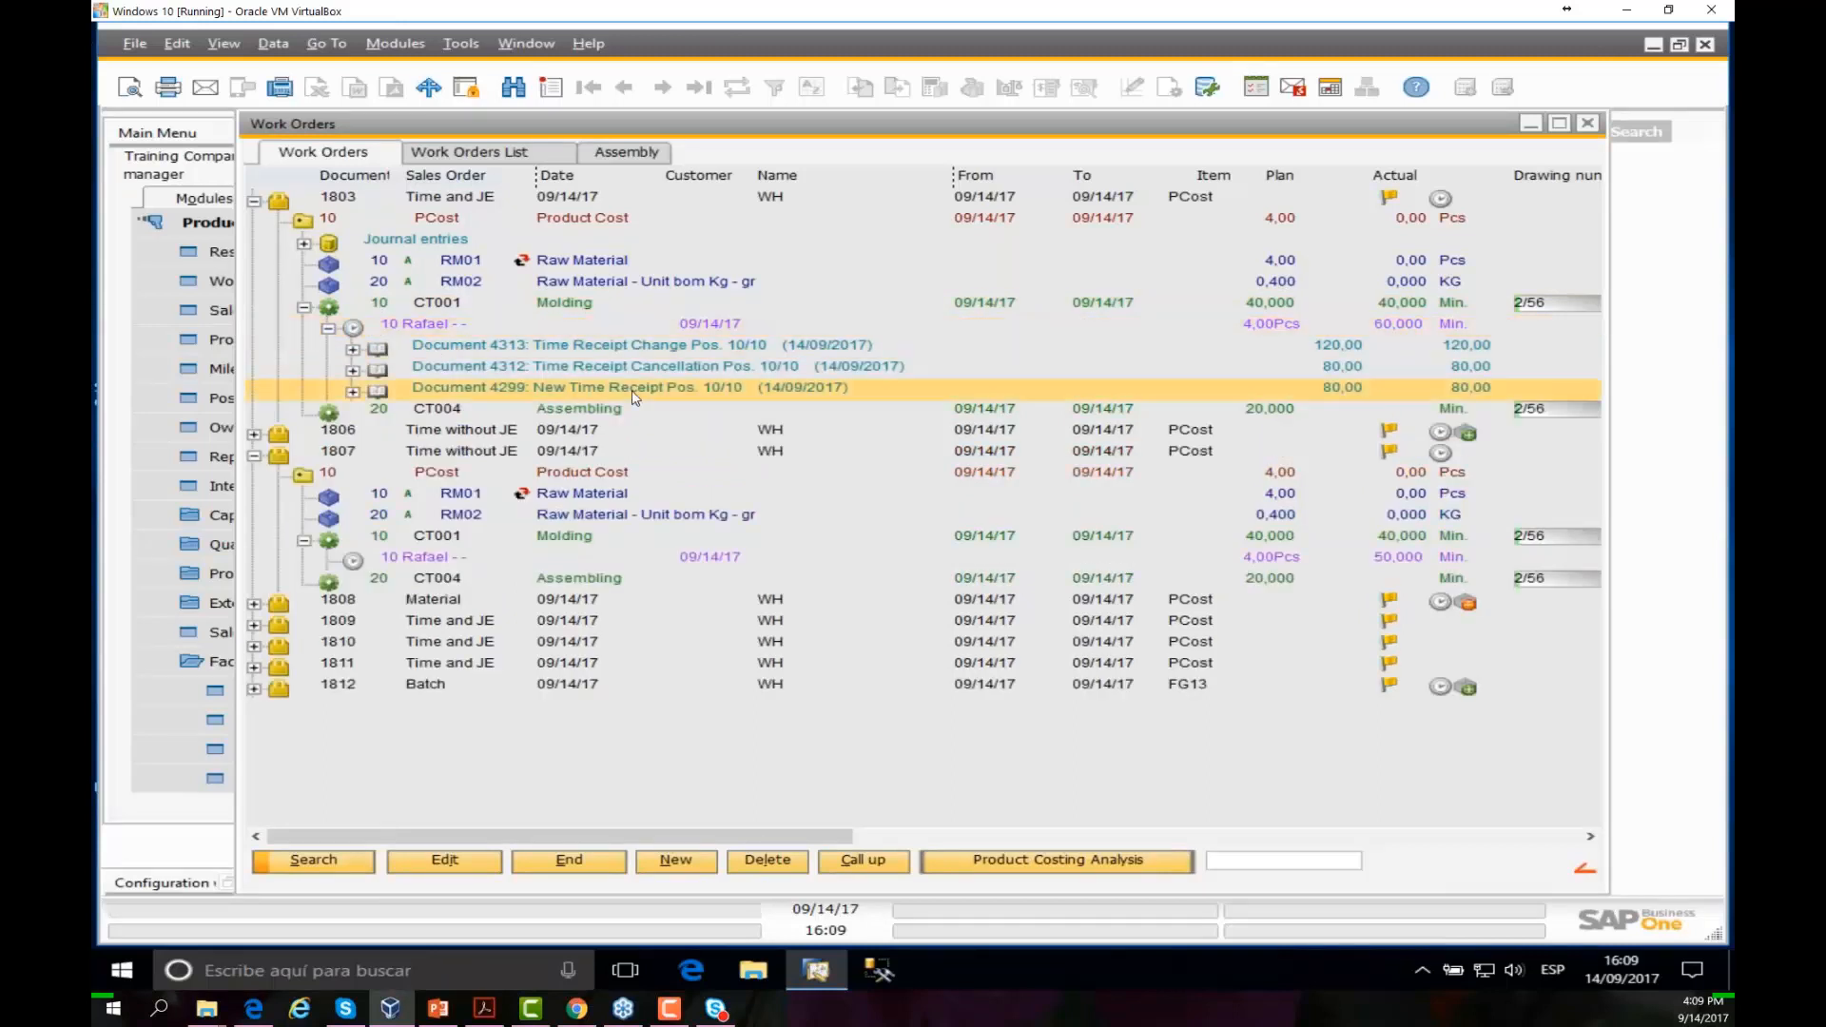
{"action": "left_click", "coordinate": [681, 371]}
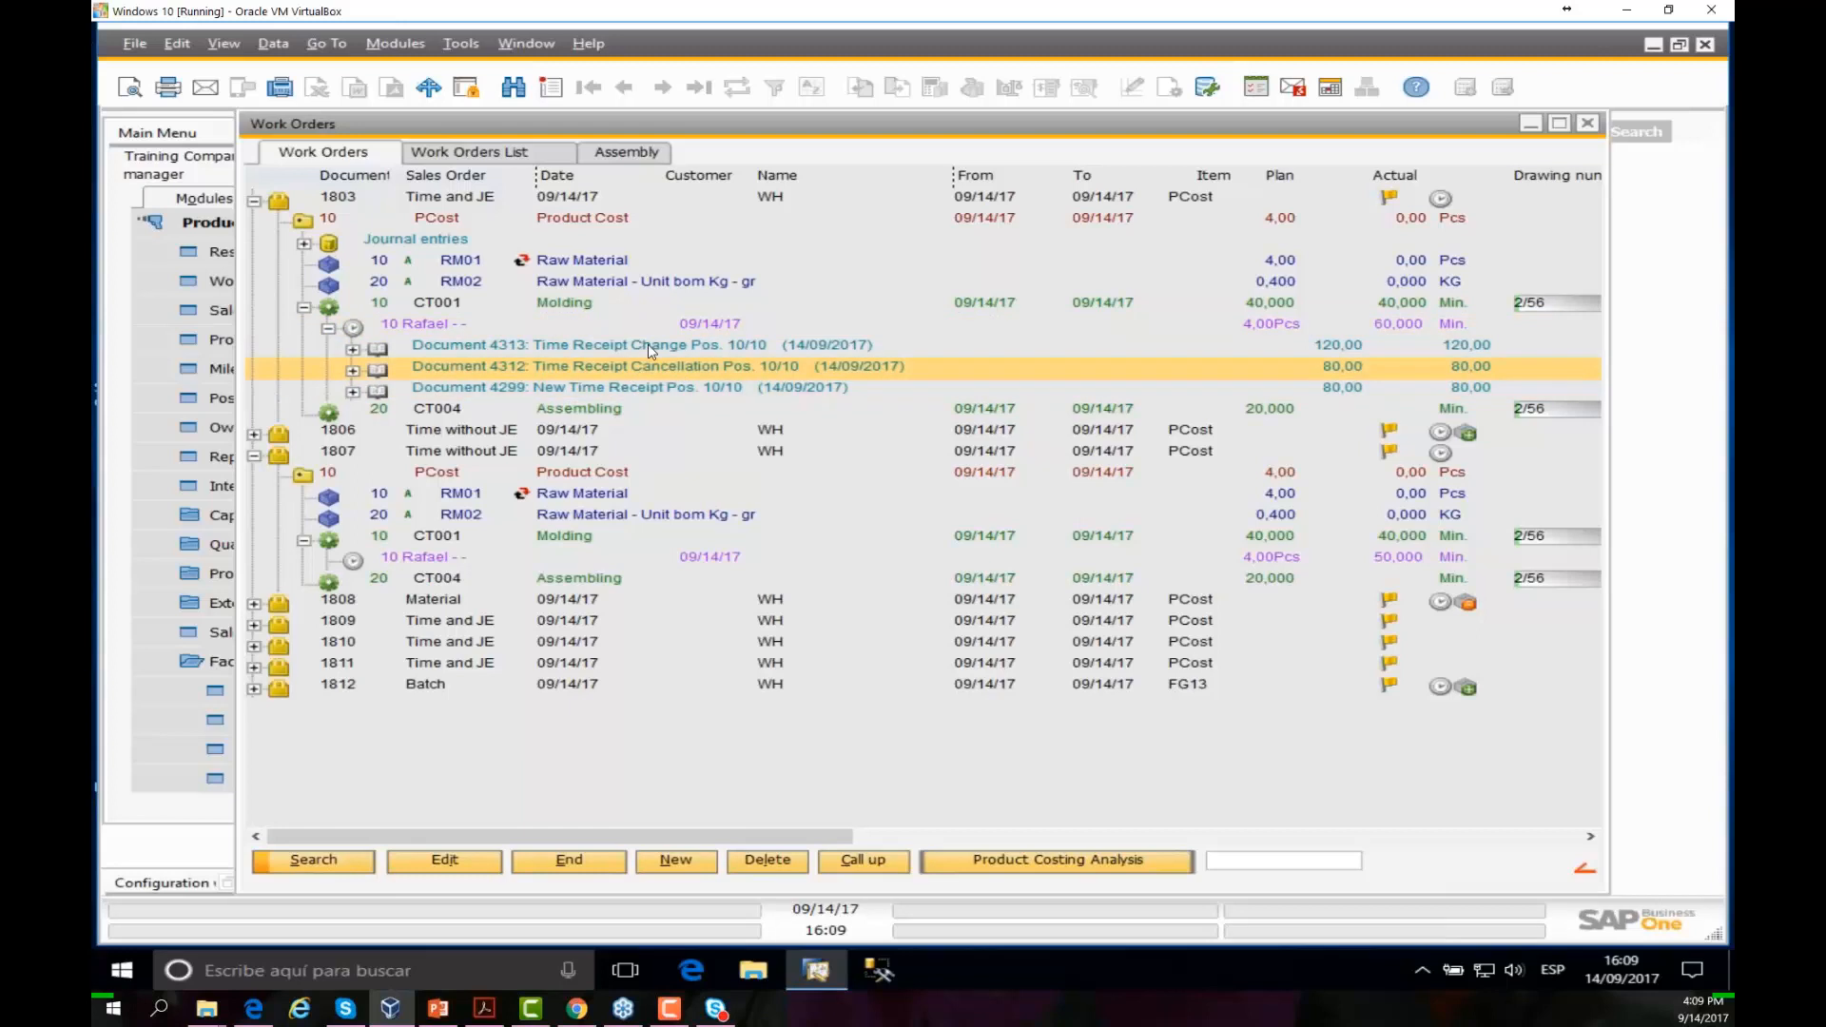
{"action": "left_click", "coordinate": [639, 348]}
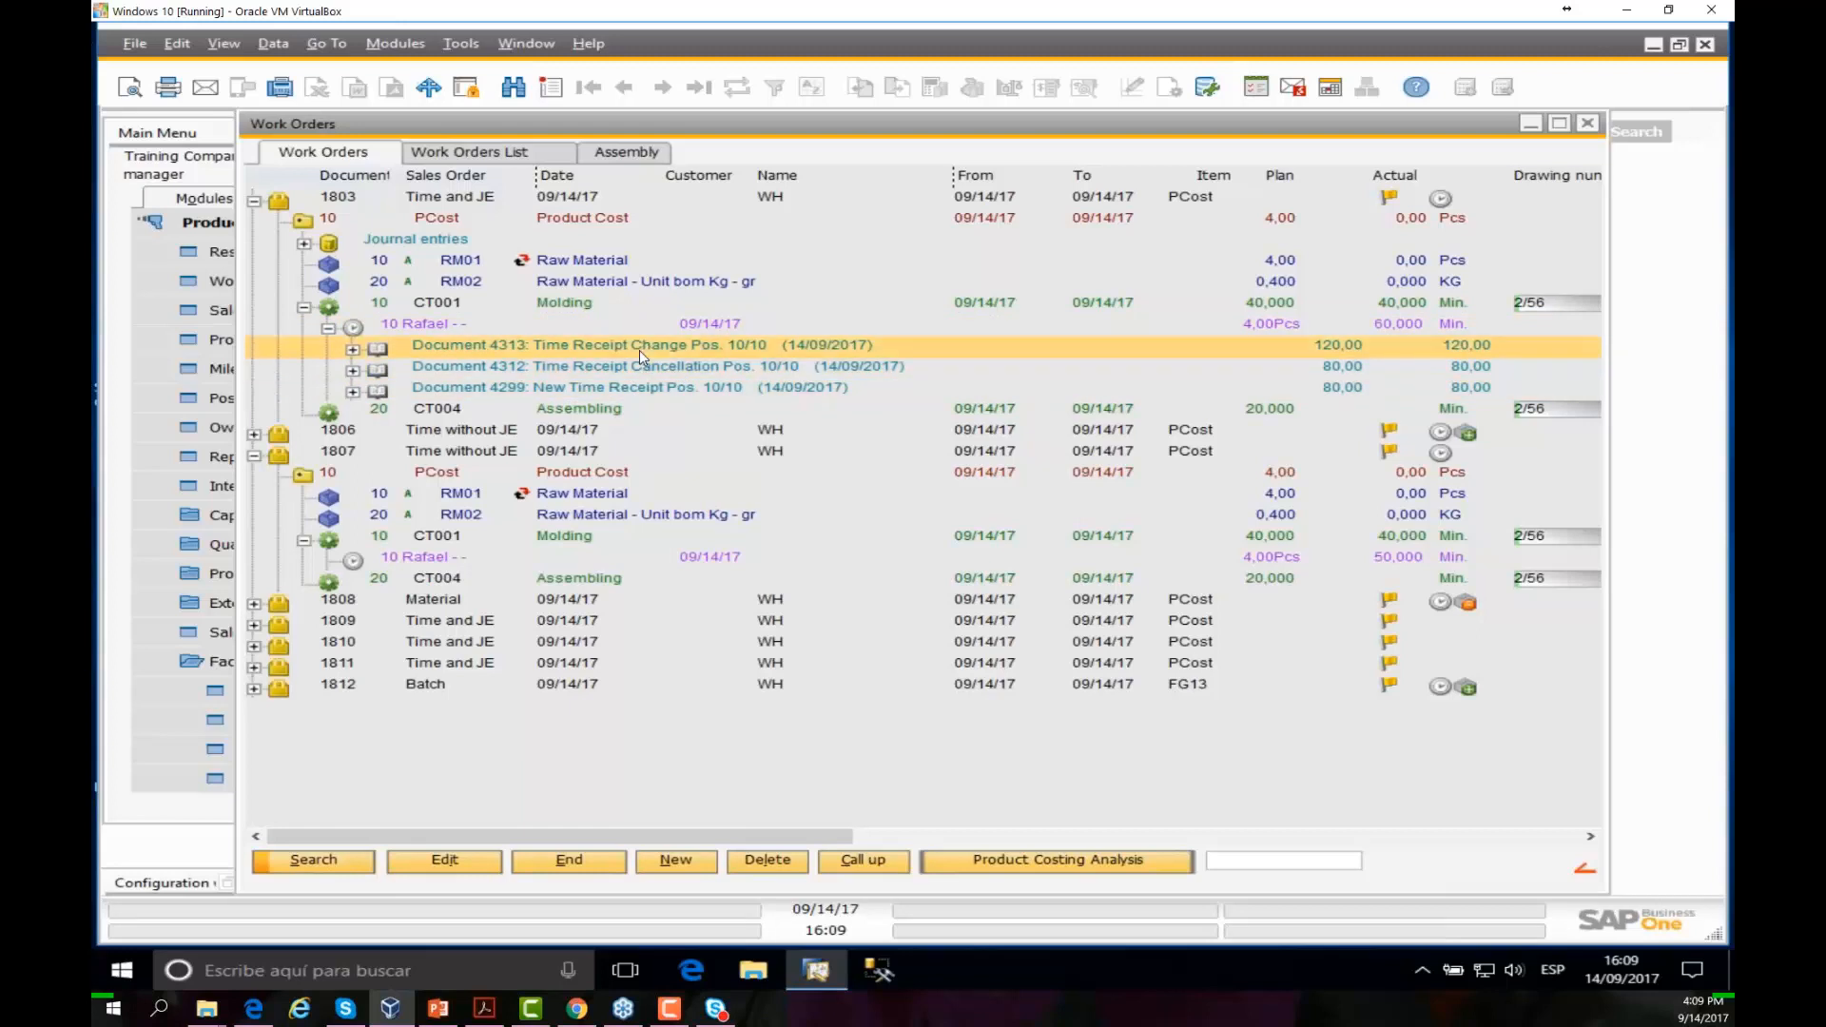
{"action": "left_click", "coordinate": [306, 244]}
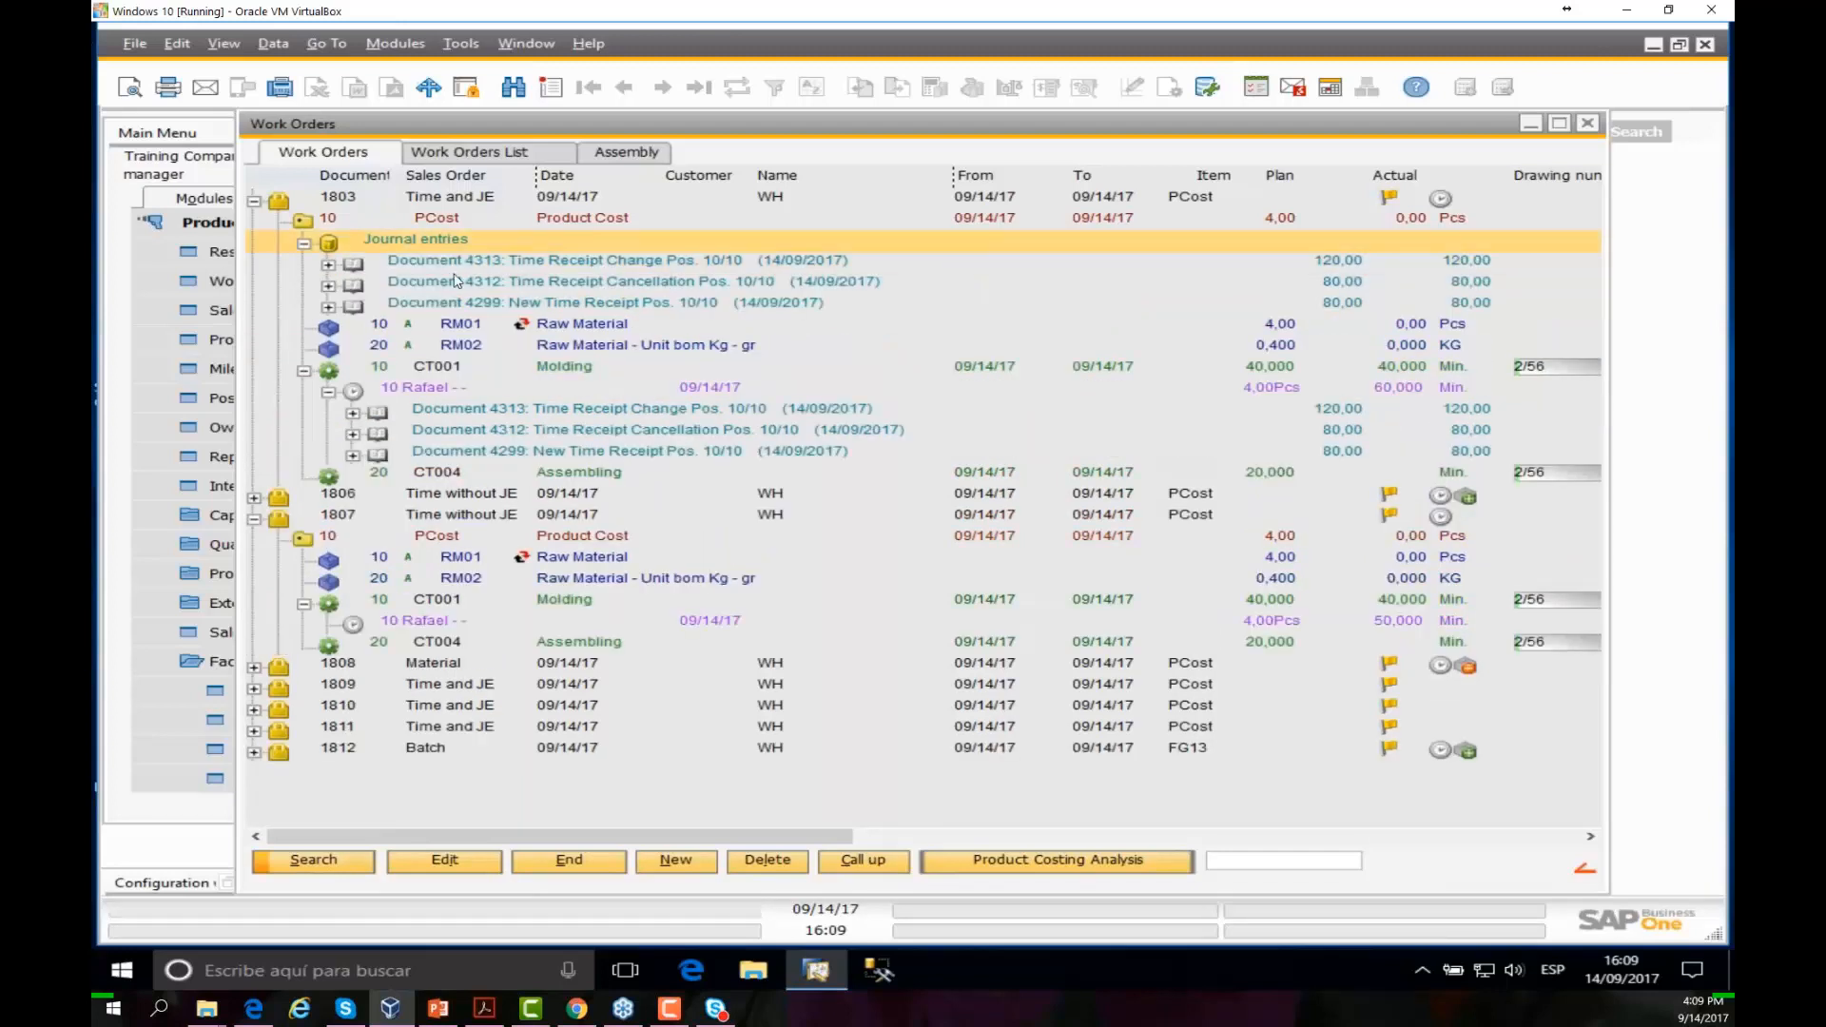
{"action": "left_click", "coordinate": [304, 245]}
{"action": "left_click", "coordinate": [305, 308]}
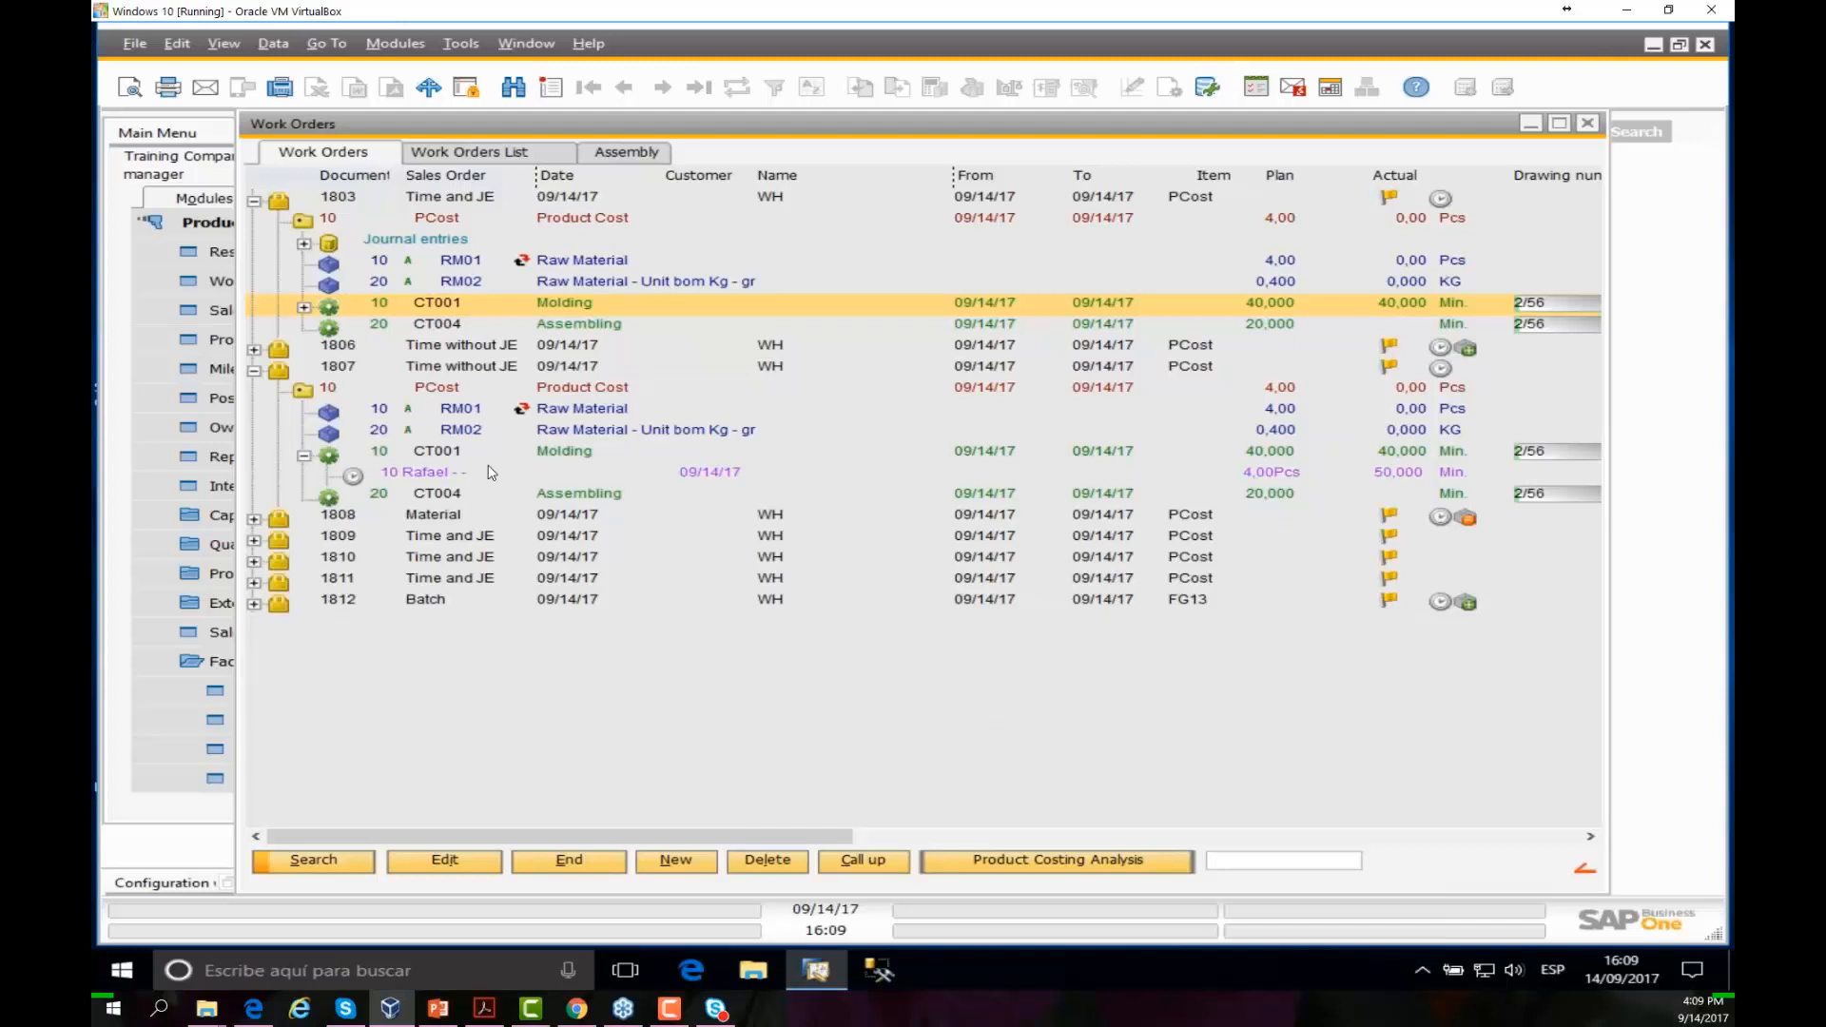
Step: Expand the "Material" work order to show the RM01 issue and the material issues linked to its Molding time receipt
{"action": "left_click", "coordinate": [452, 478]}
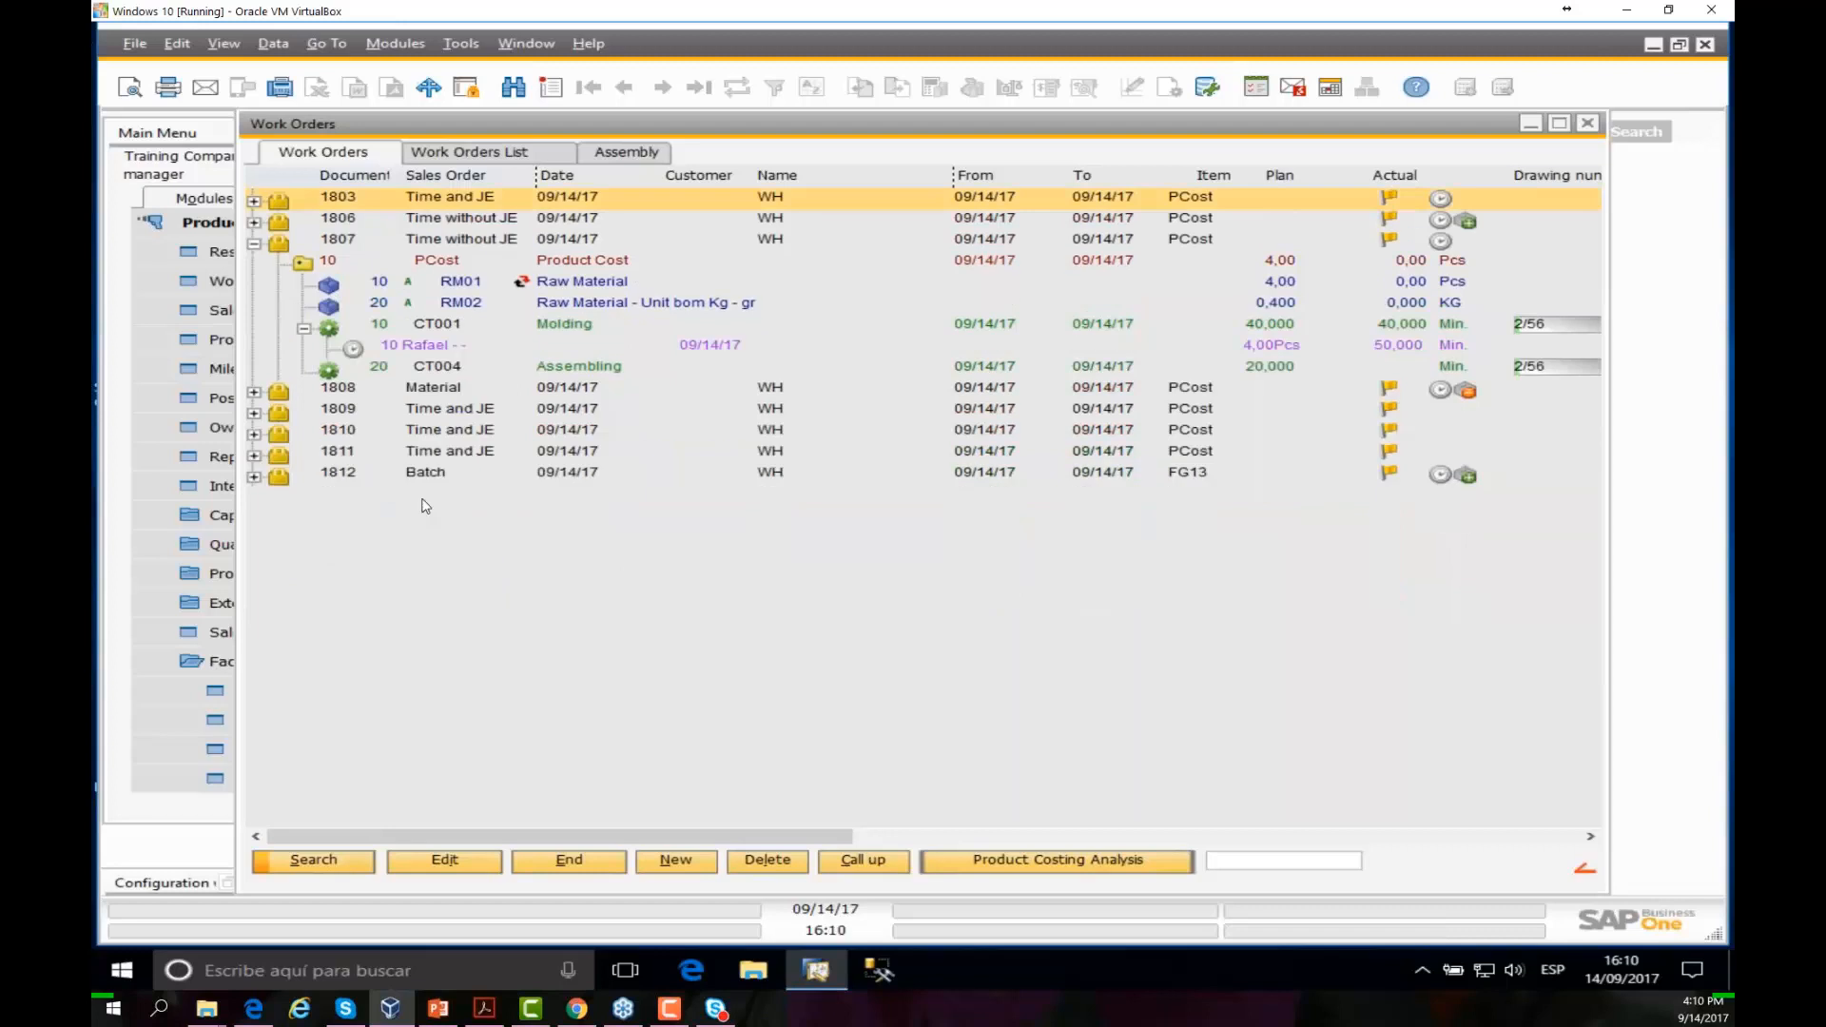
{"action": "left_click", "coordinate": [254, 392]}
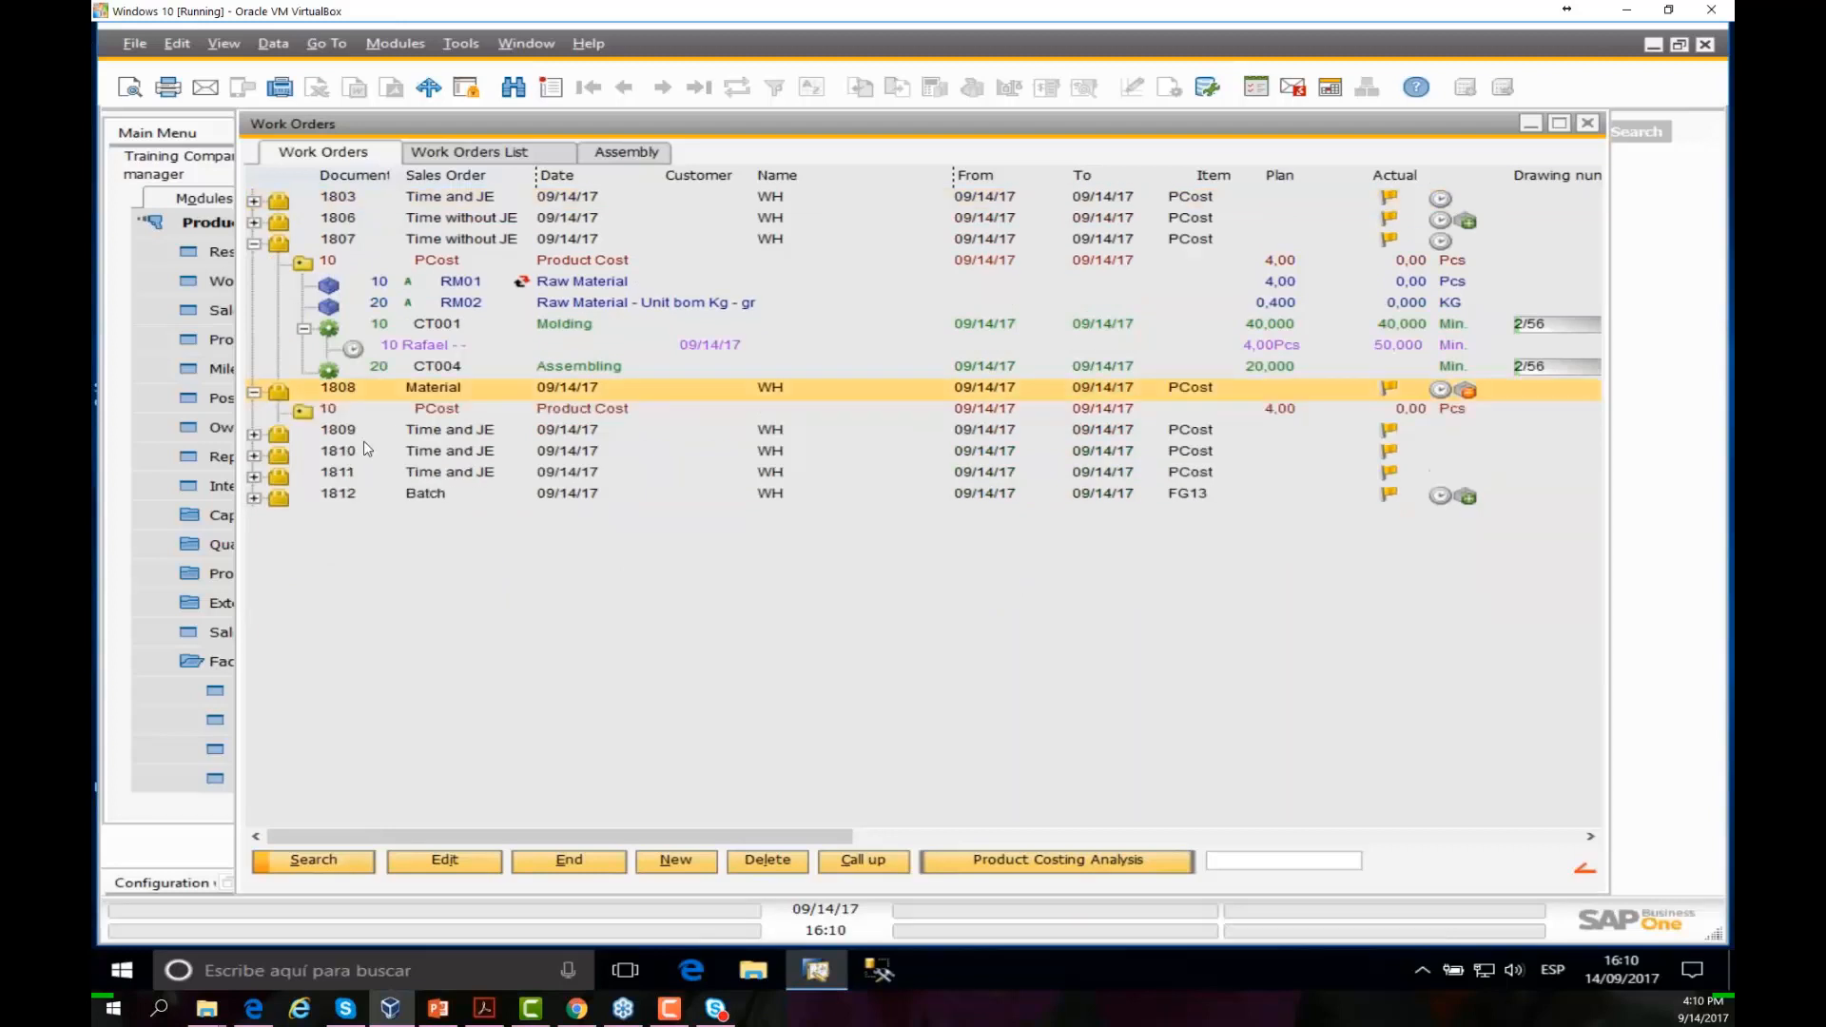
{"action": "left_click", "coordinate": [306, 413]}
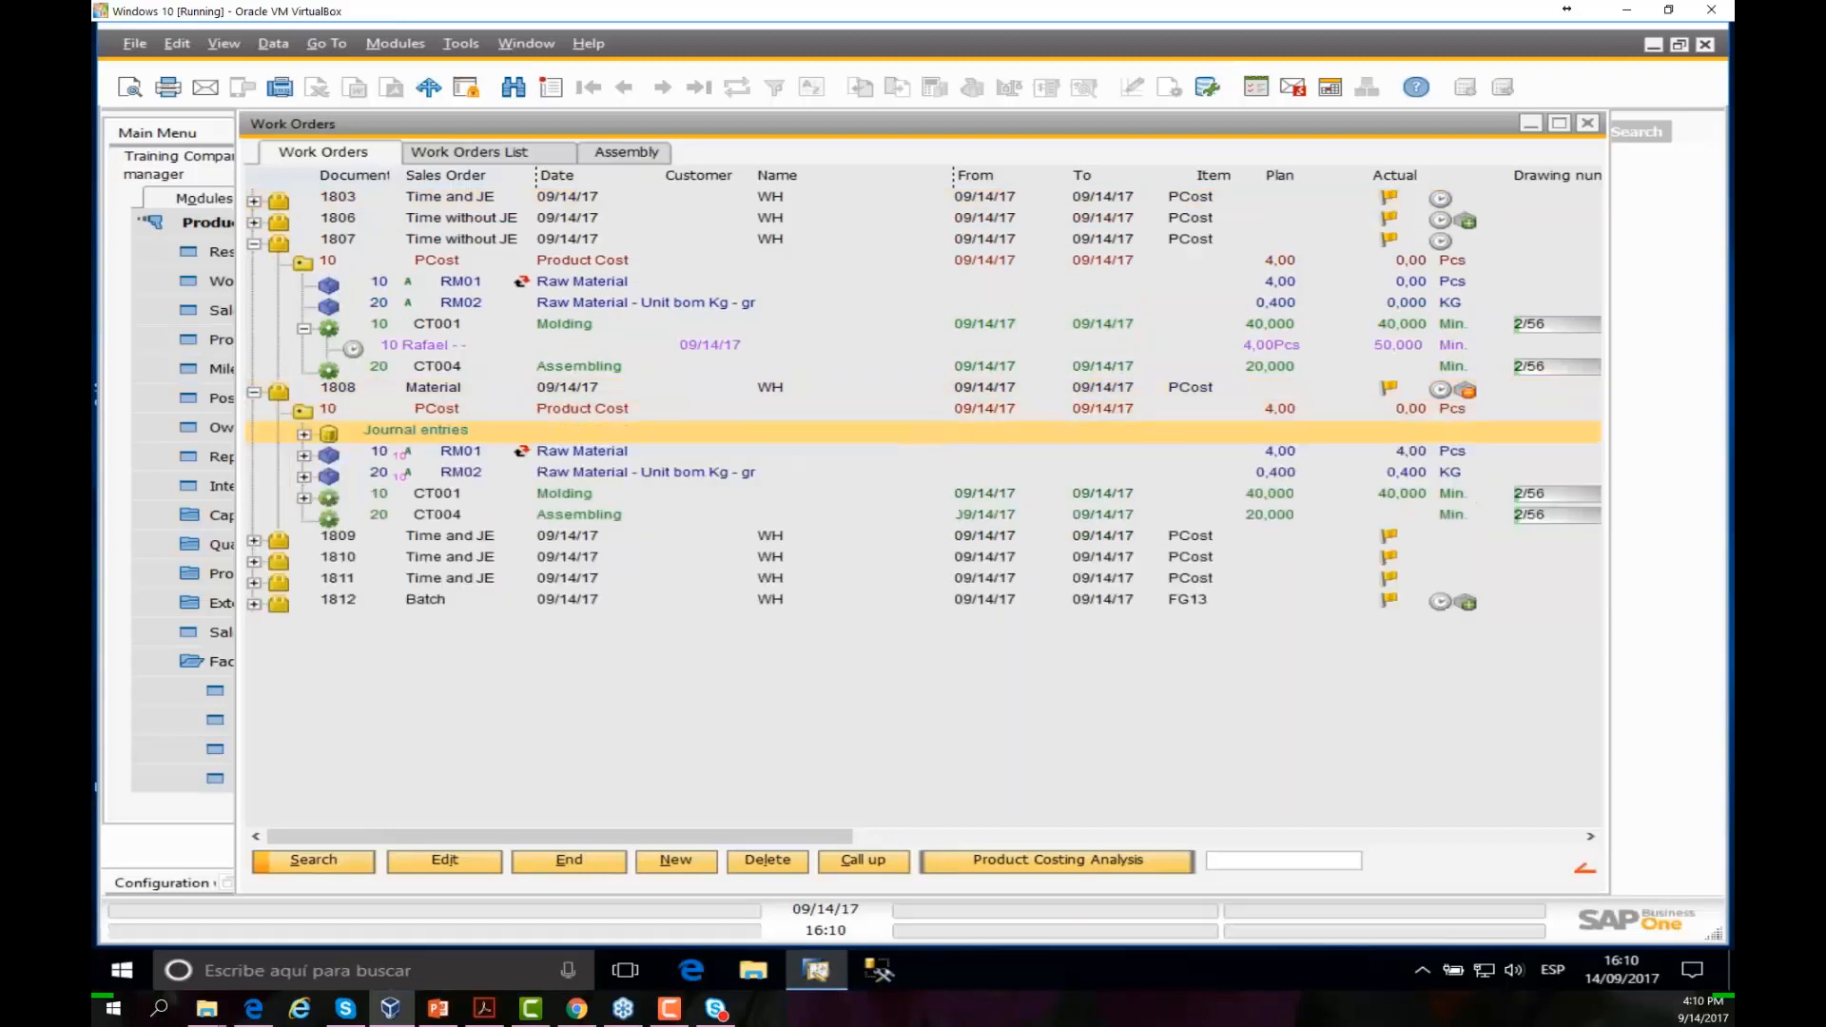
{"action": "left_click", "coordinate": [304, 456]}
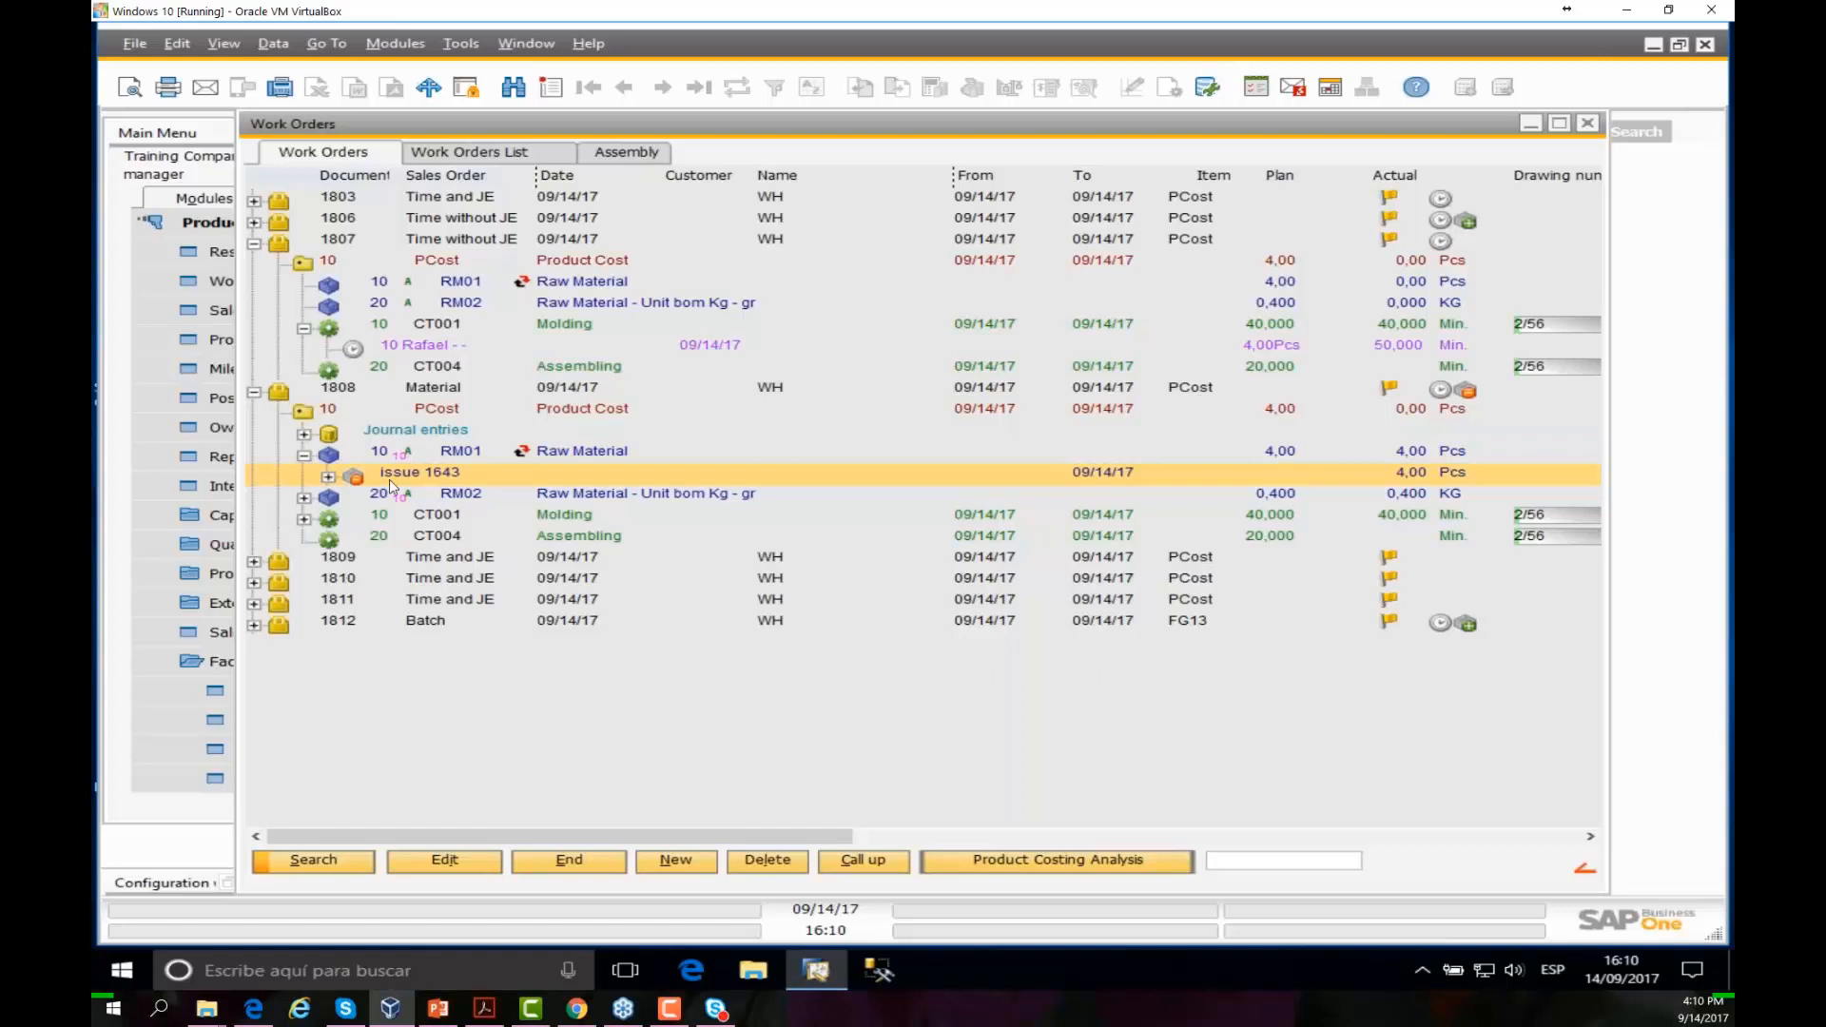
{"action": "left_click", "coordinate": [337, 514]}
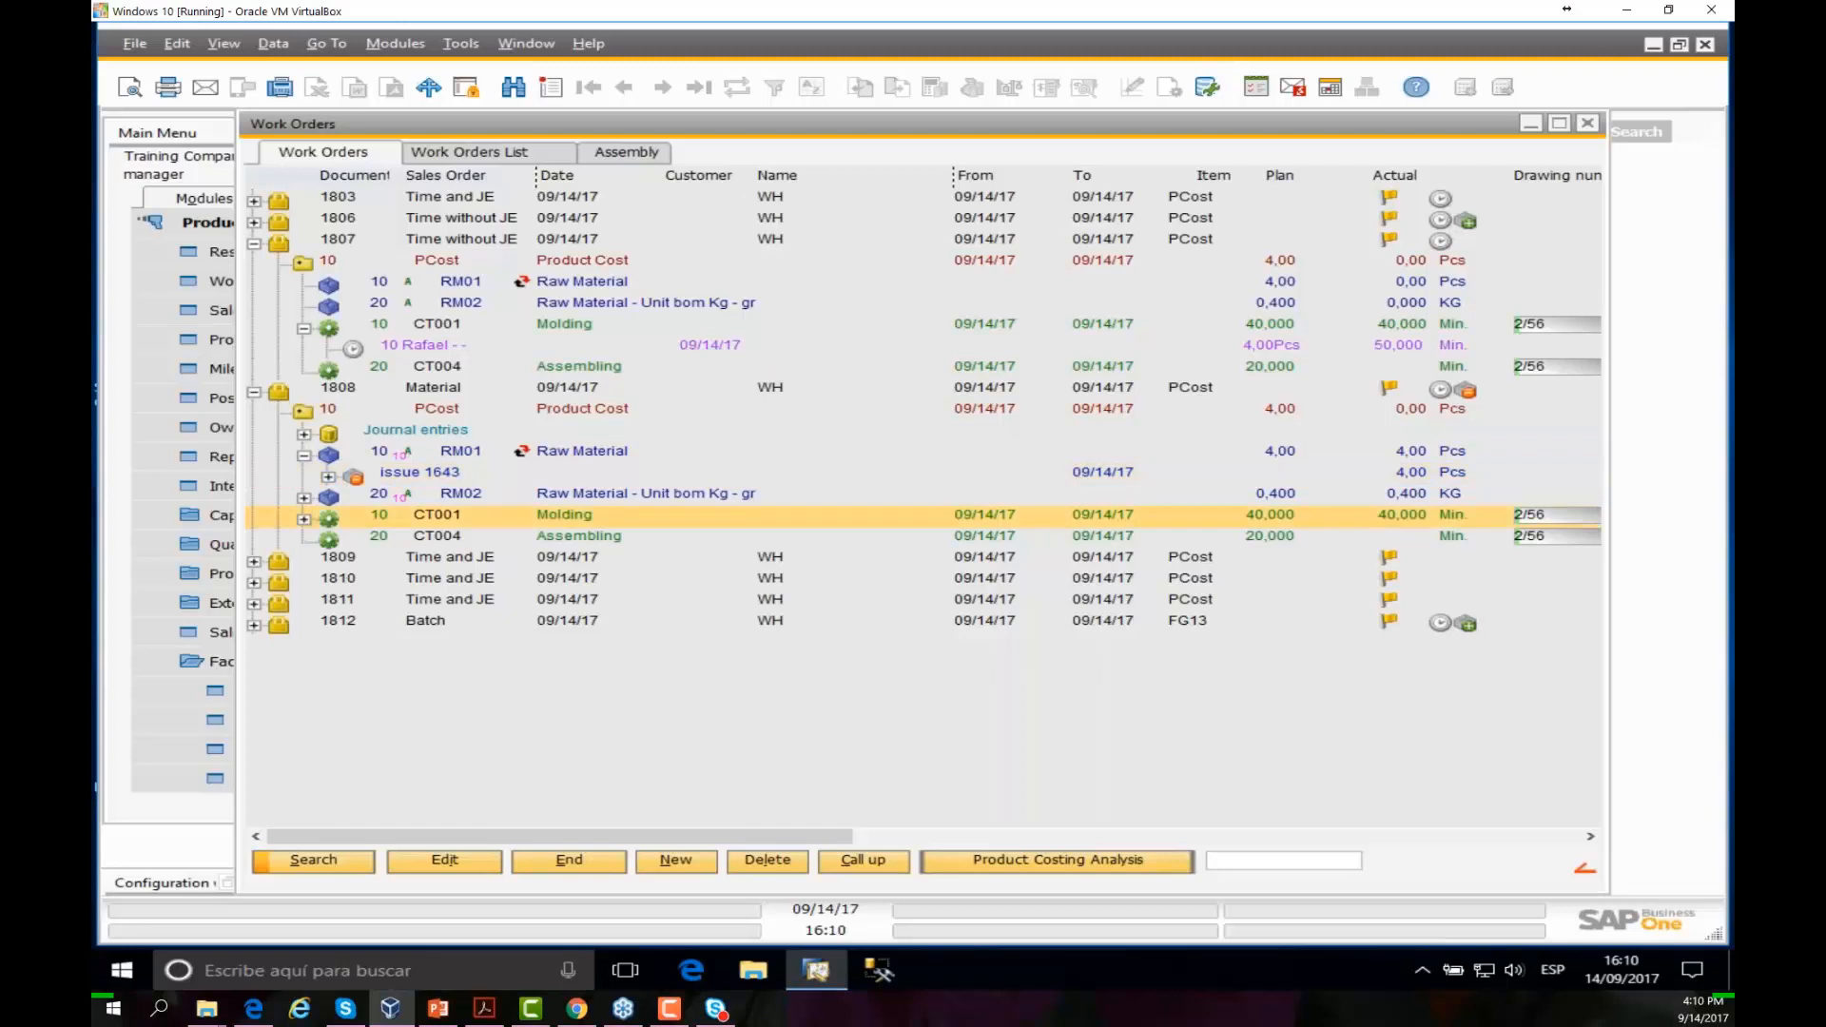
{"action": "left_click", "coordinate": [305, 518]}
{"action": "left_click", "coordinate": [344, 540]}
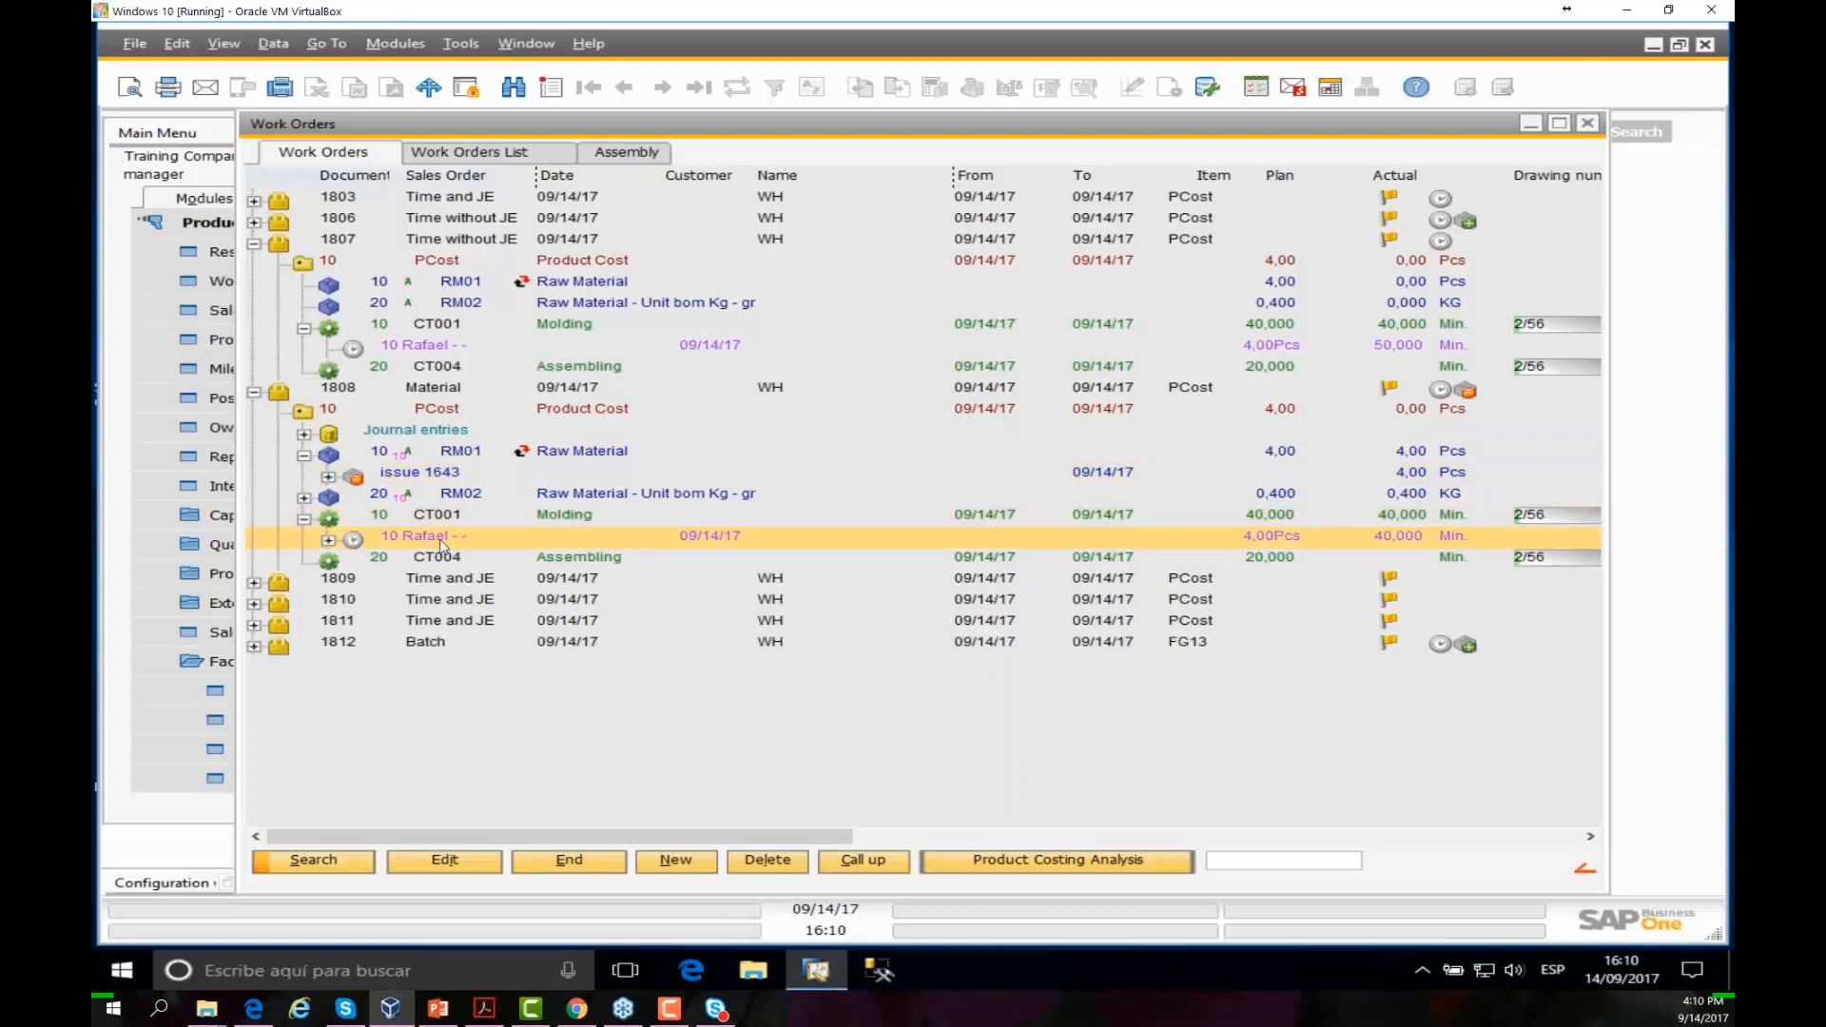
{"action": "left_click", "coordinate": [327, 541]}
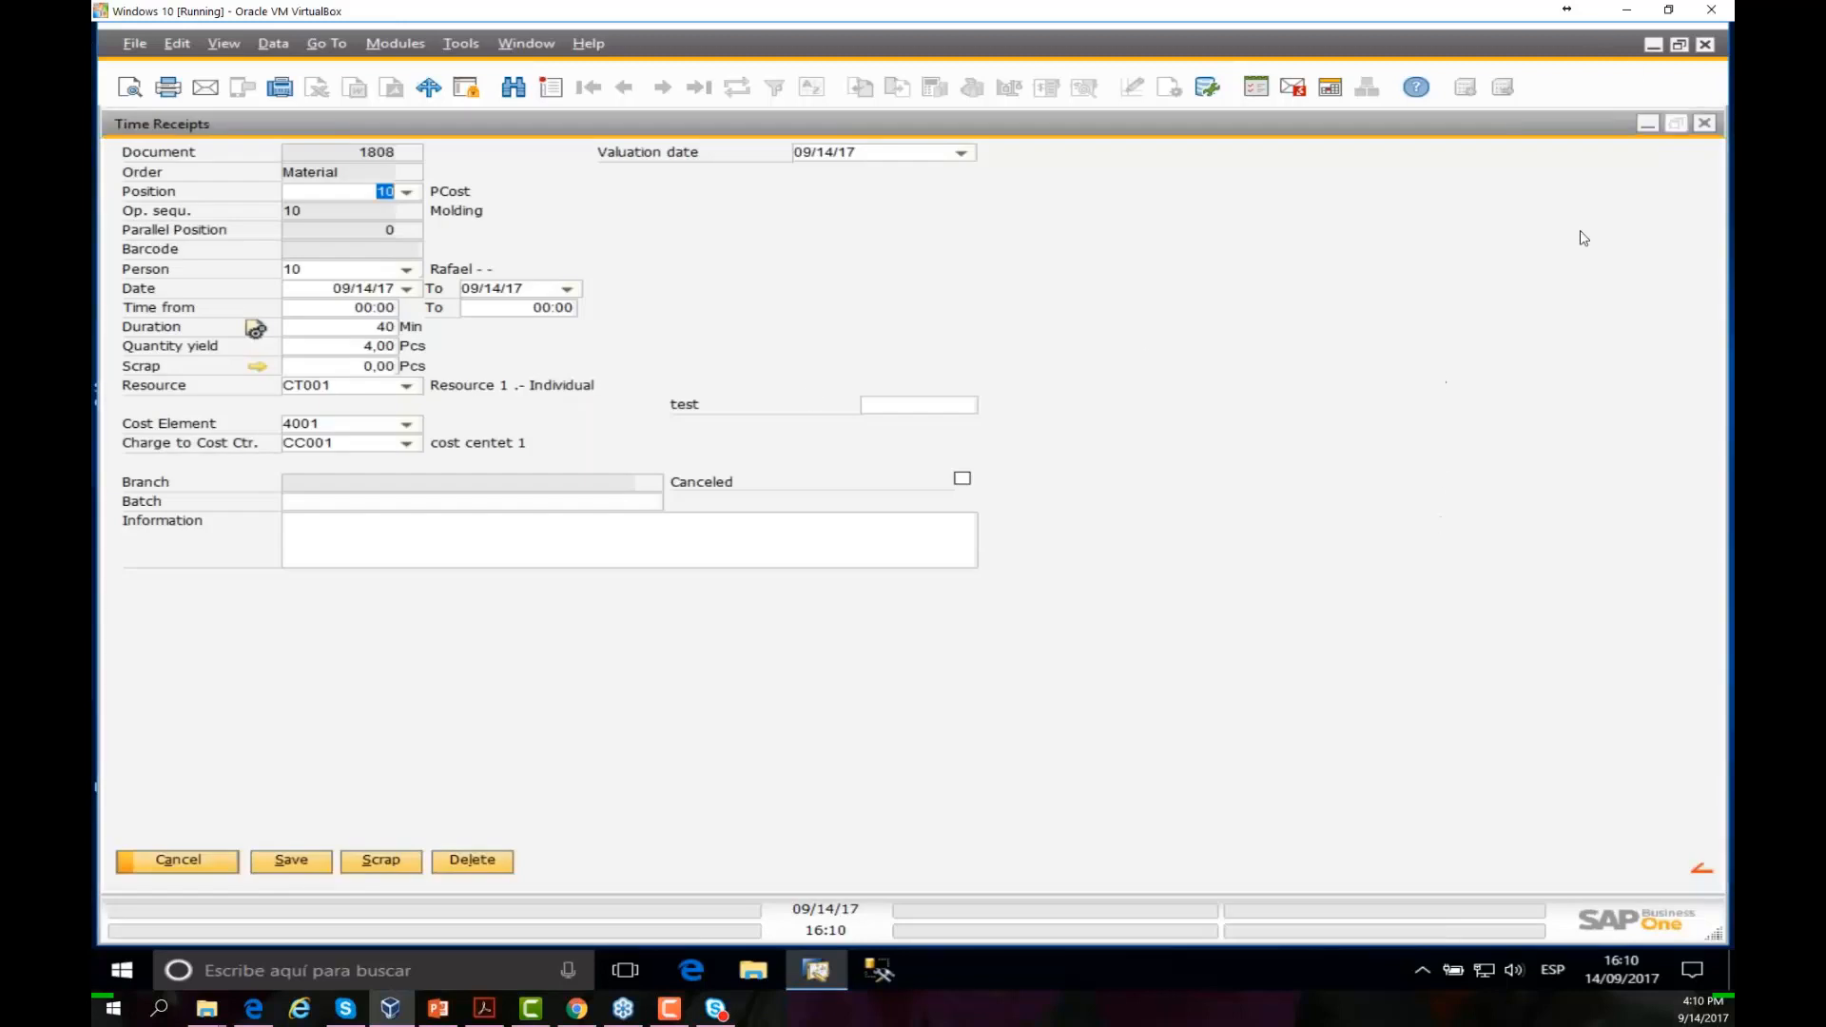
Step: Resize and move the "Material" order's Molding time receipt window to view it beside the work order tree, and close it
{"action": "left_click_drag", "start_coordinate": [491, 124], "coordinate": [699, 186]}
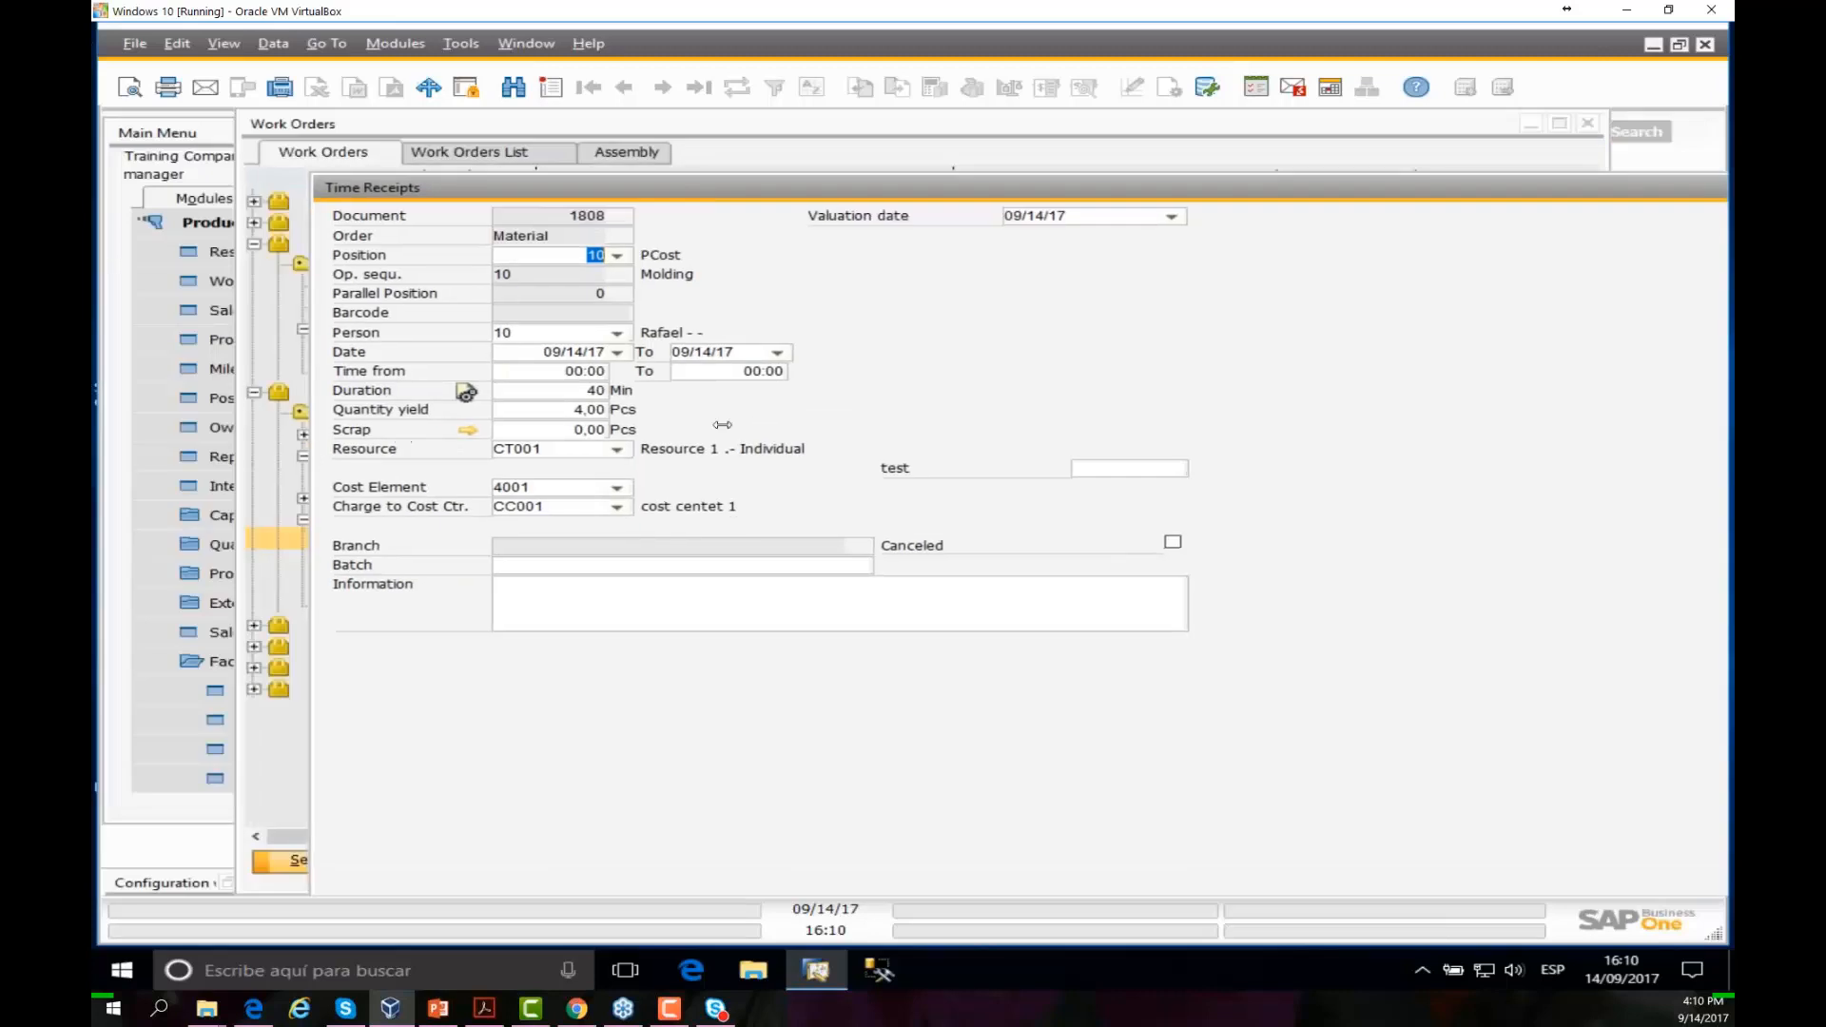
{"action": "left_click_drag", "start_coordinate": [312, 434], "coordinate": [719, 434]}
{"action": "left_click_drag", "start_coordinate": [1372, 187], "coordinate": [1091, 146]}
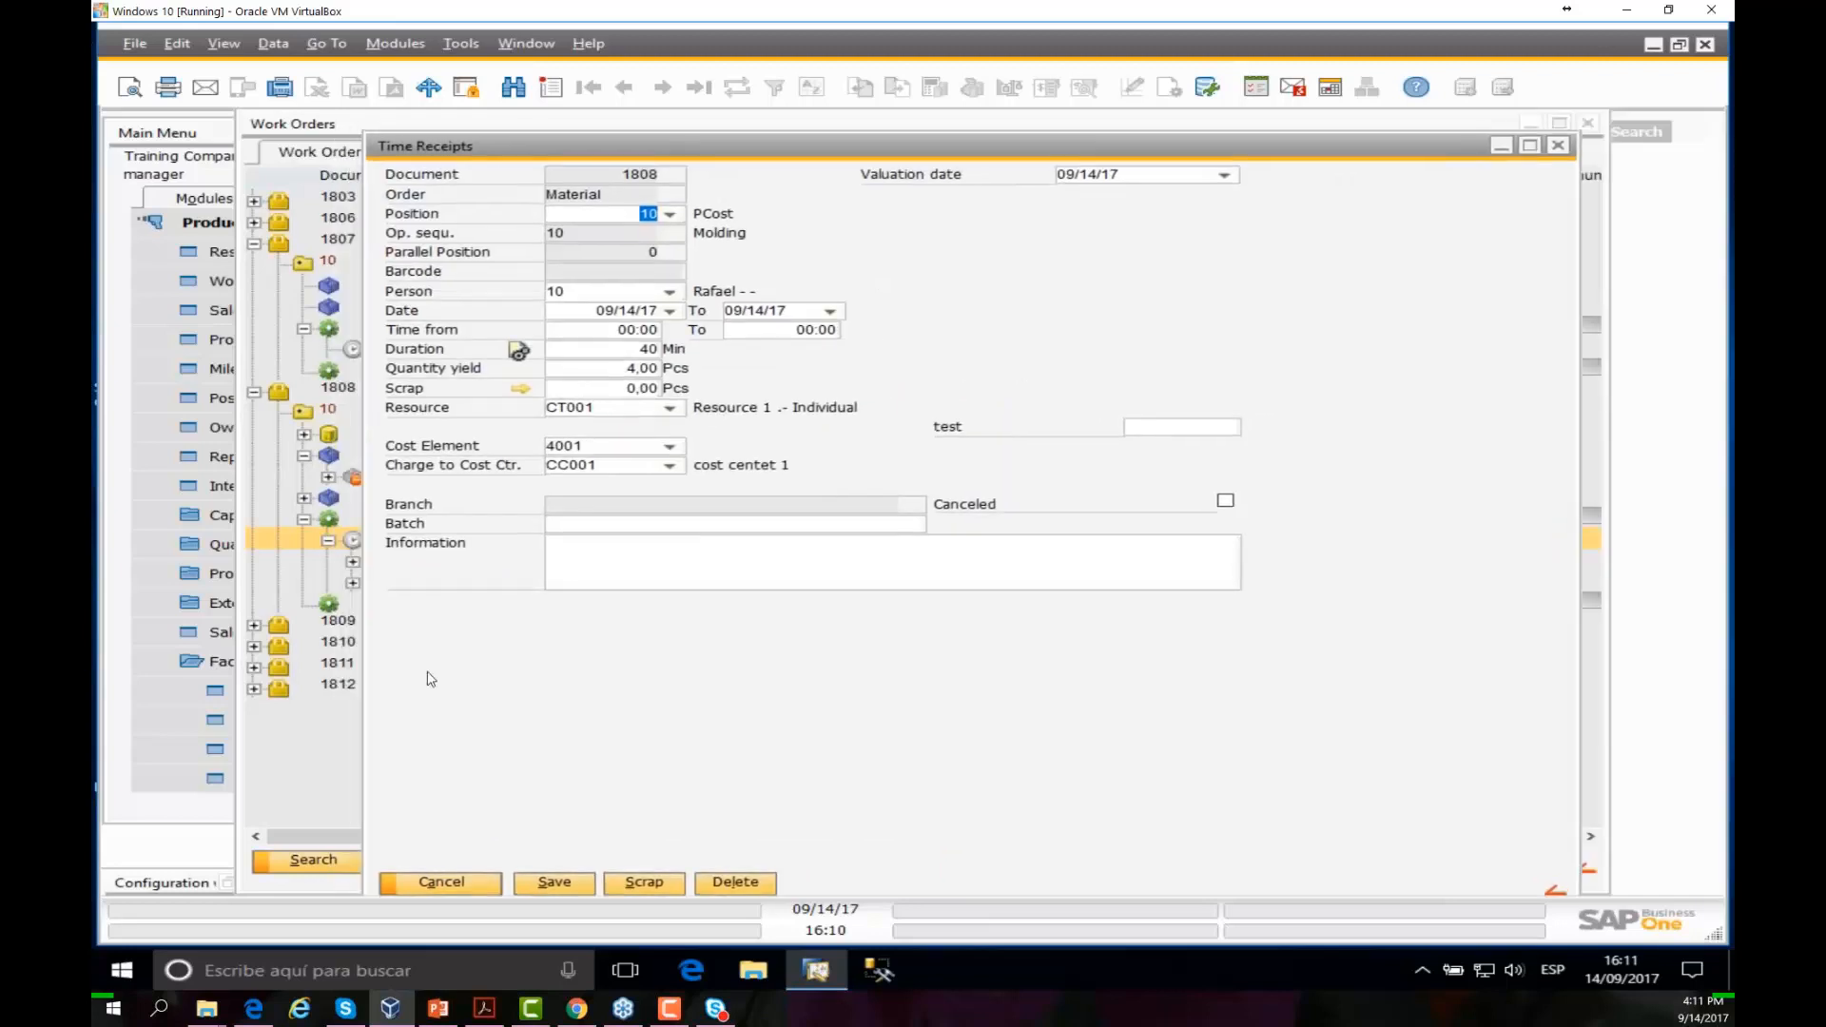
{"action": "left_click_drag", "start_coordinate": [364, 687], "coordinate": [453, 697]}
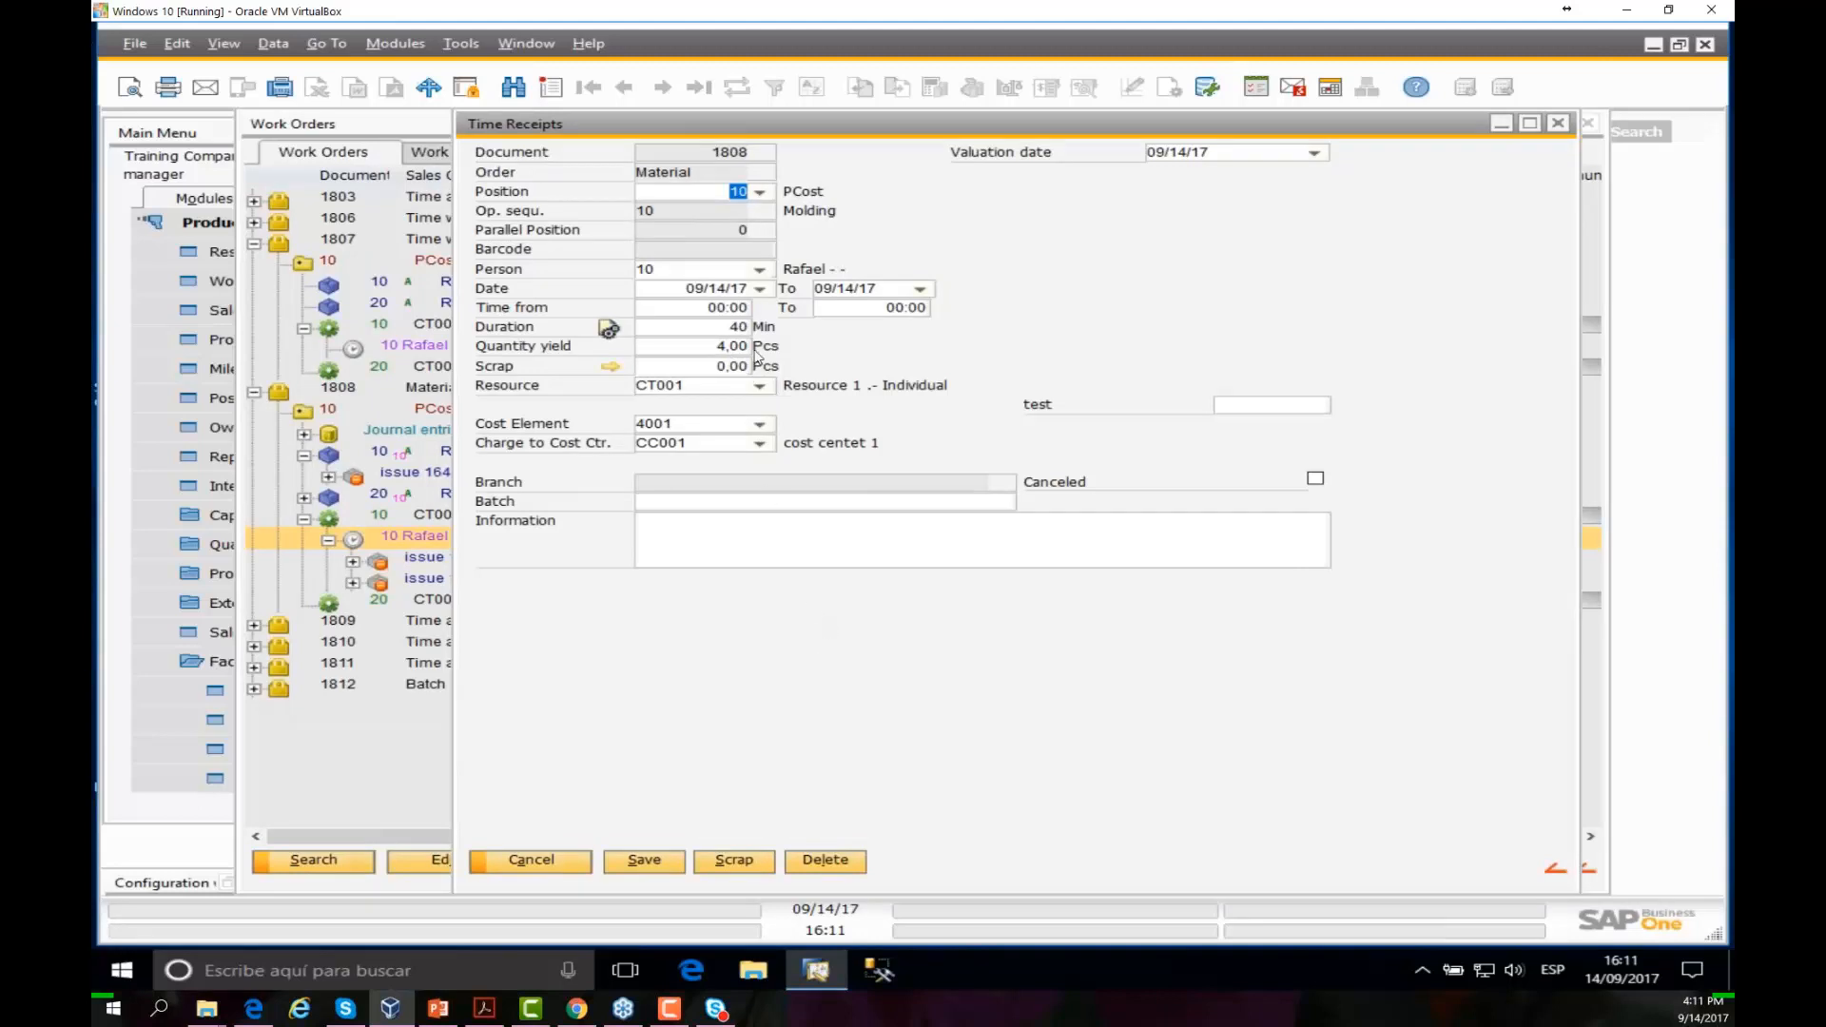
{"action": "key", "text": "Escape"}
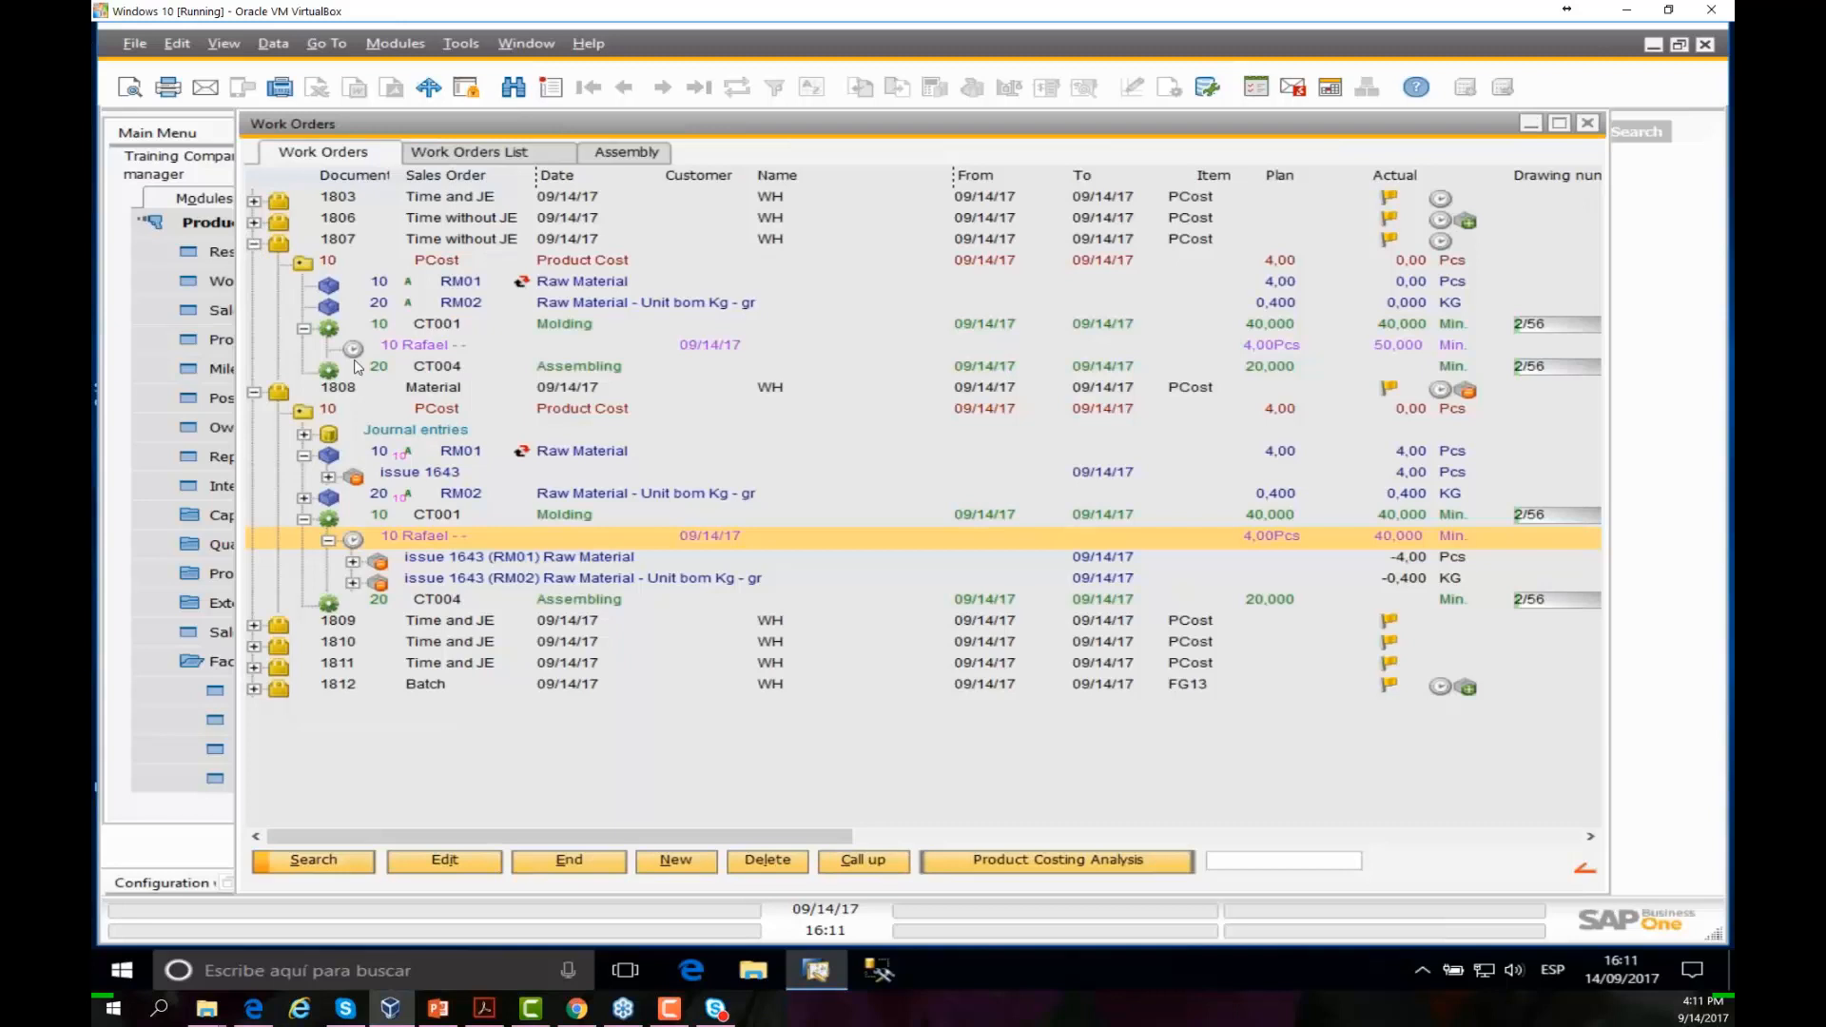
Step: Collapse the second "Time without JE" work order and expand the first one to its Molding and Assembling time receipts
{"action": "left_click", "coordinate": [253, 245]}
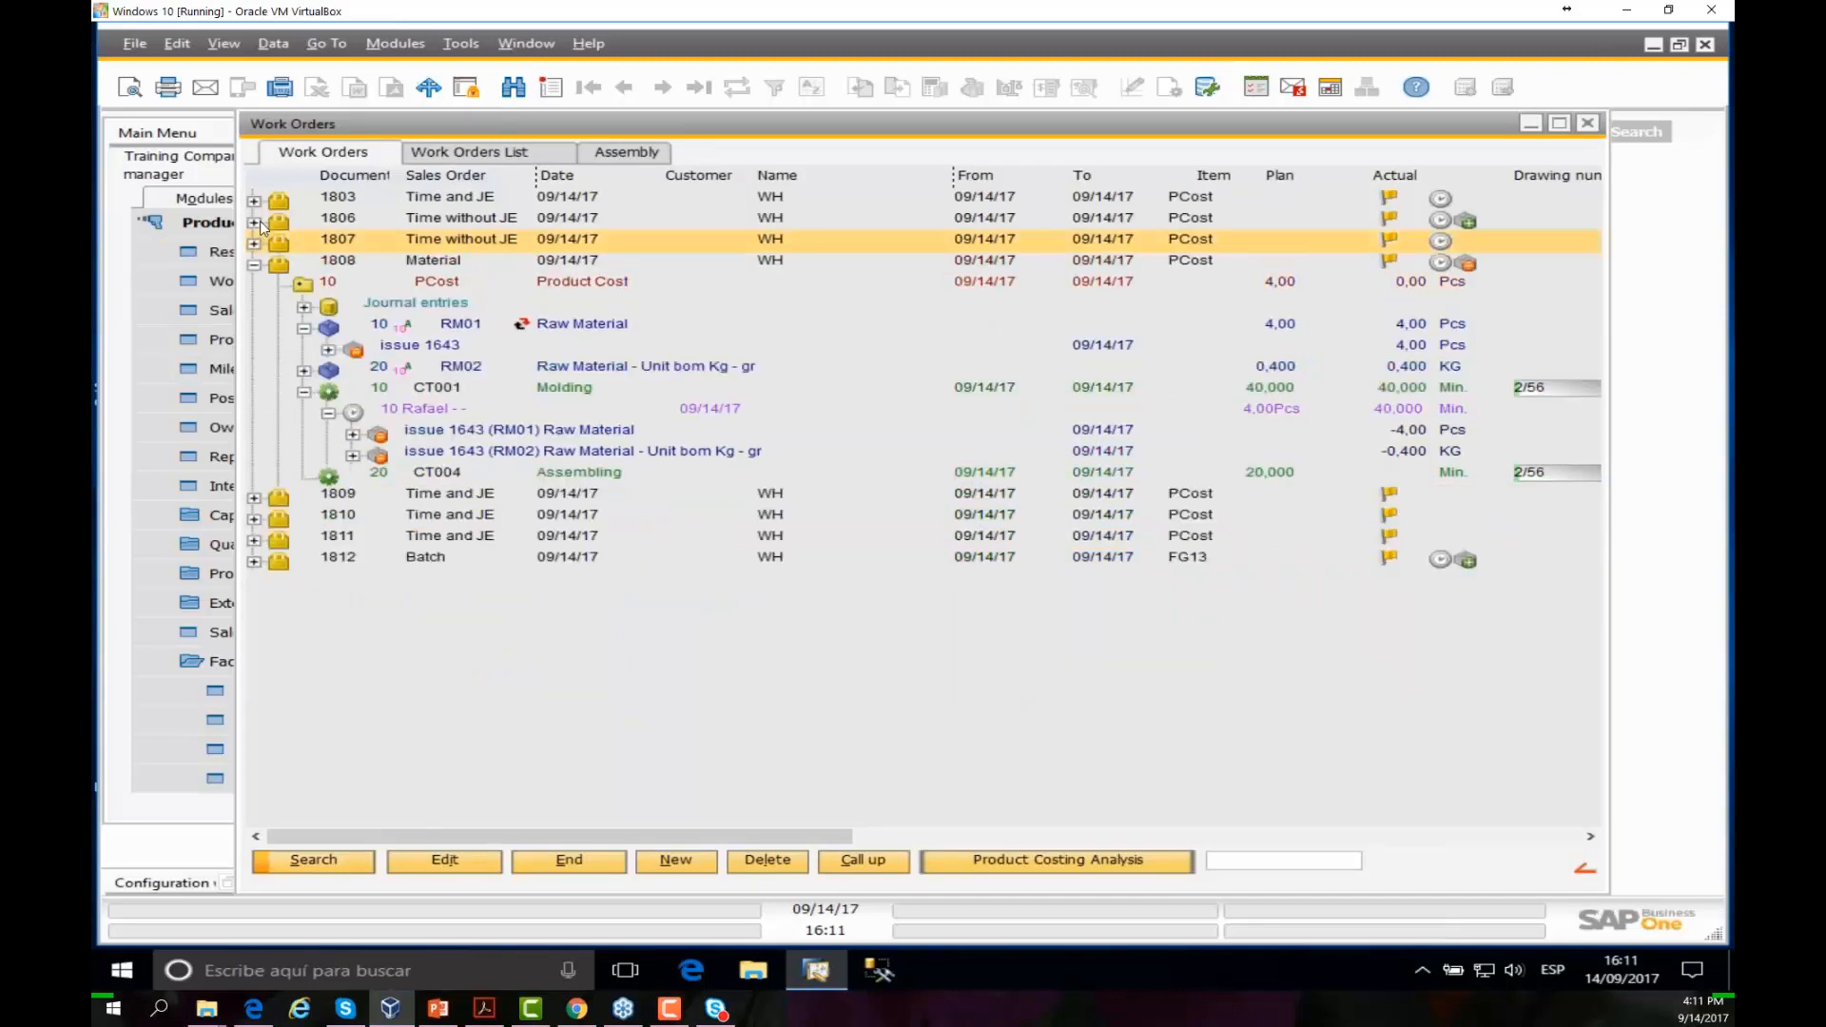
{"action": "left_click", "coordinate": [260, 220]}
{"action": "left_click", "coordinate": [253, 221]}
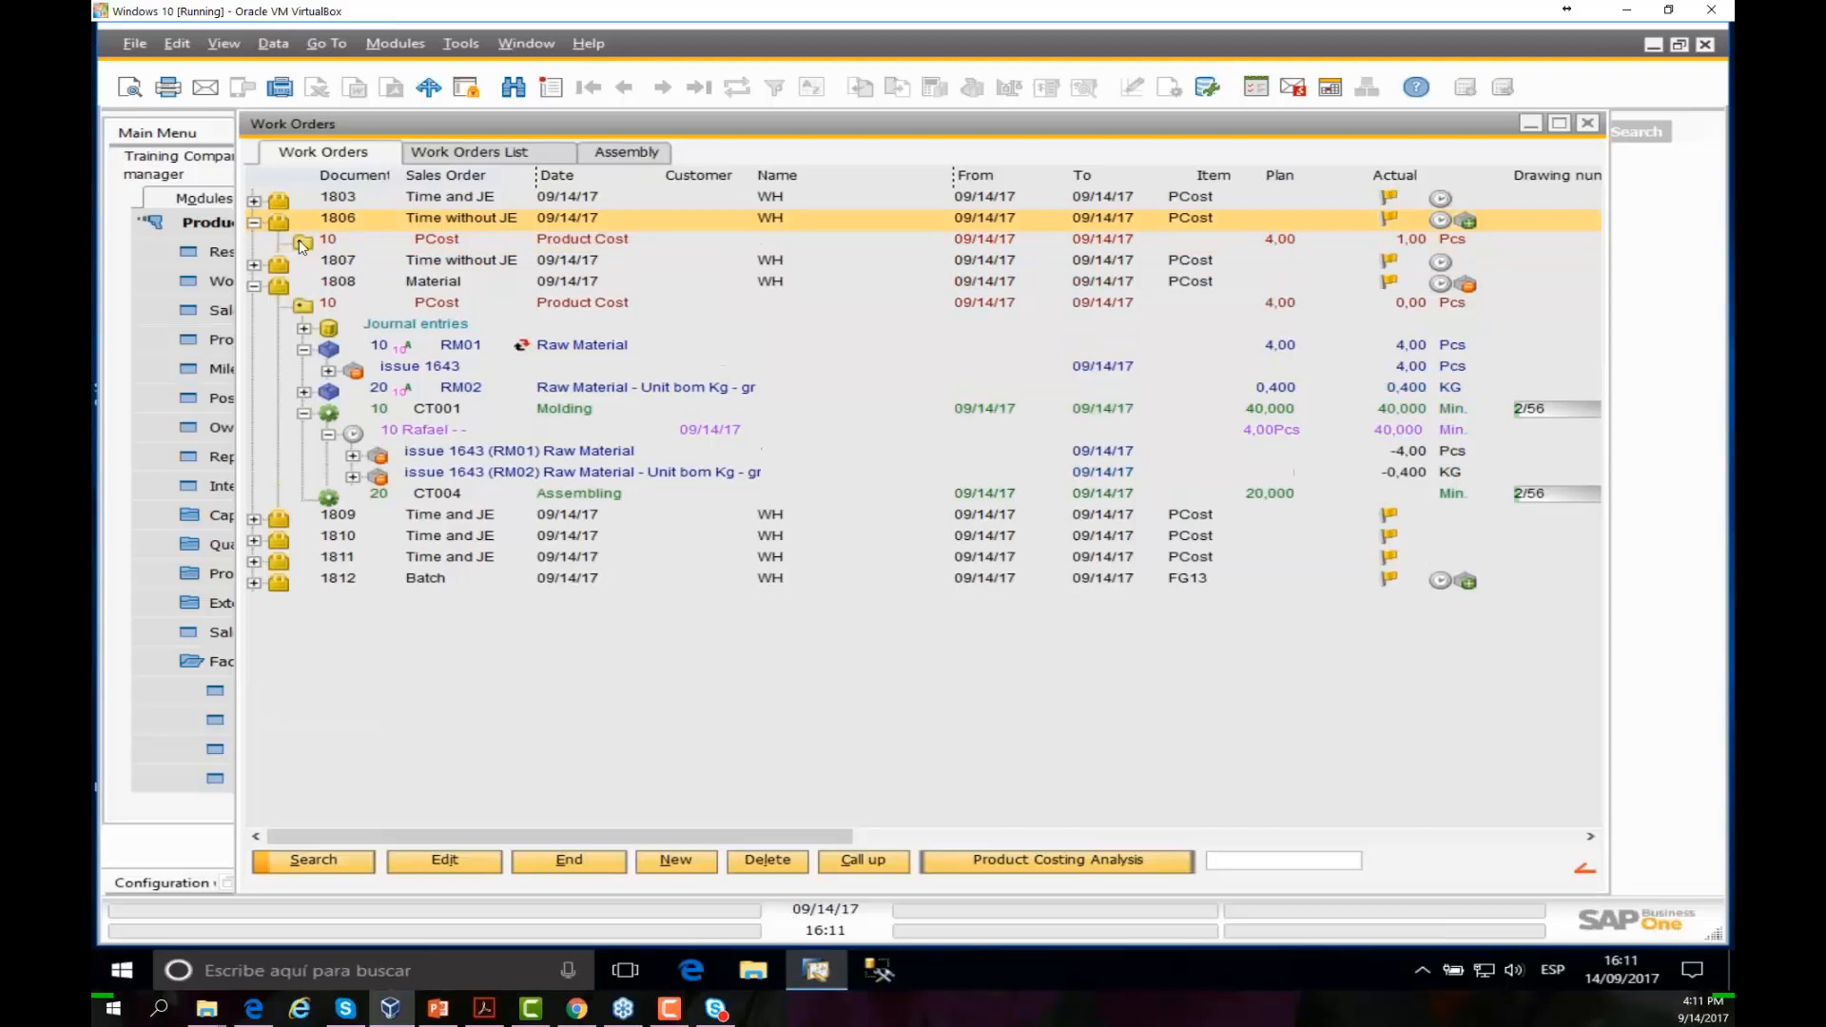
{"action": "left_click", "coordinate": [295, 243]}
{"action": "left_click", "coordinate": [305, 349]}
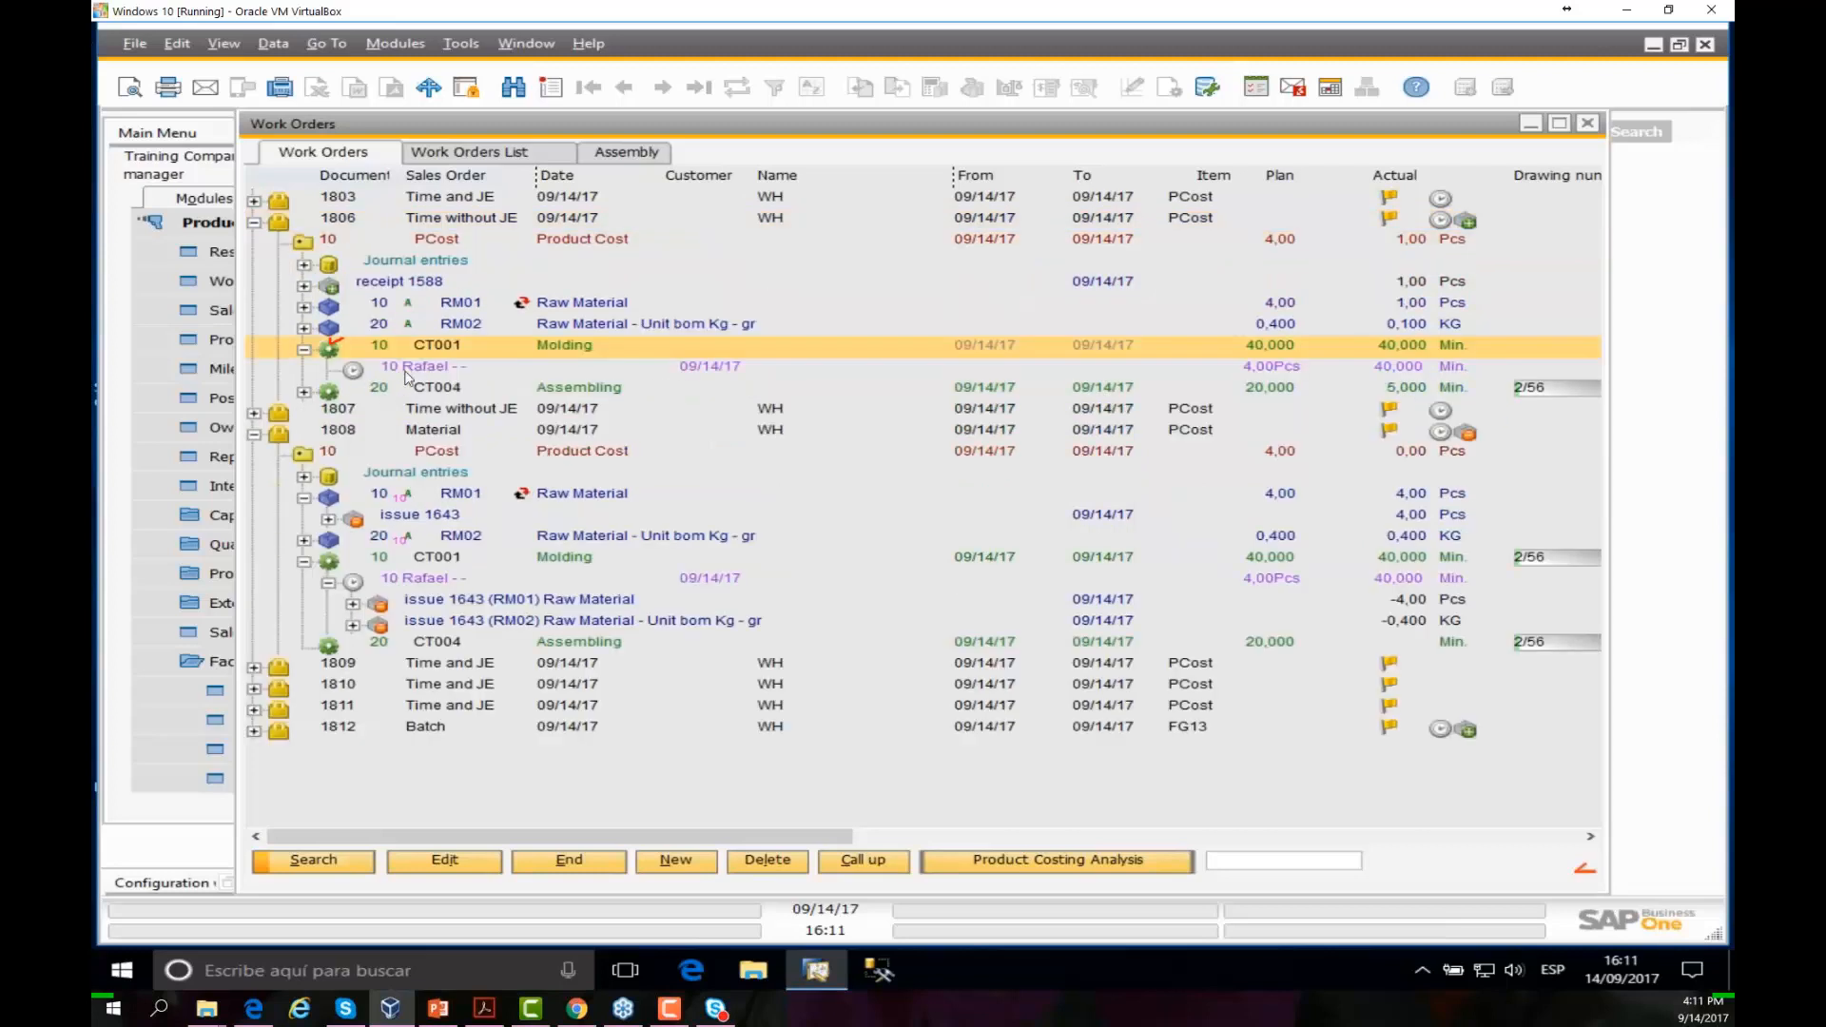
{"action": "left_click", "coordinate": [313, 390]}
{"action": "left_click", "coordinate": [304, 392]}
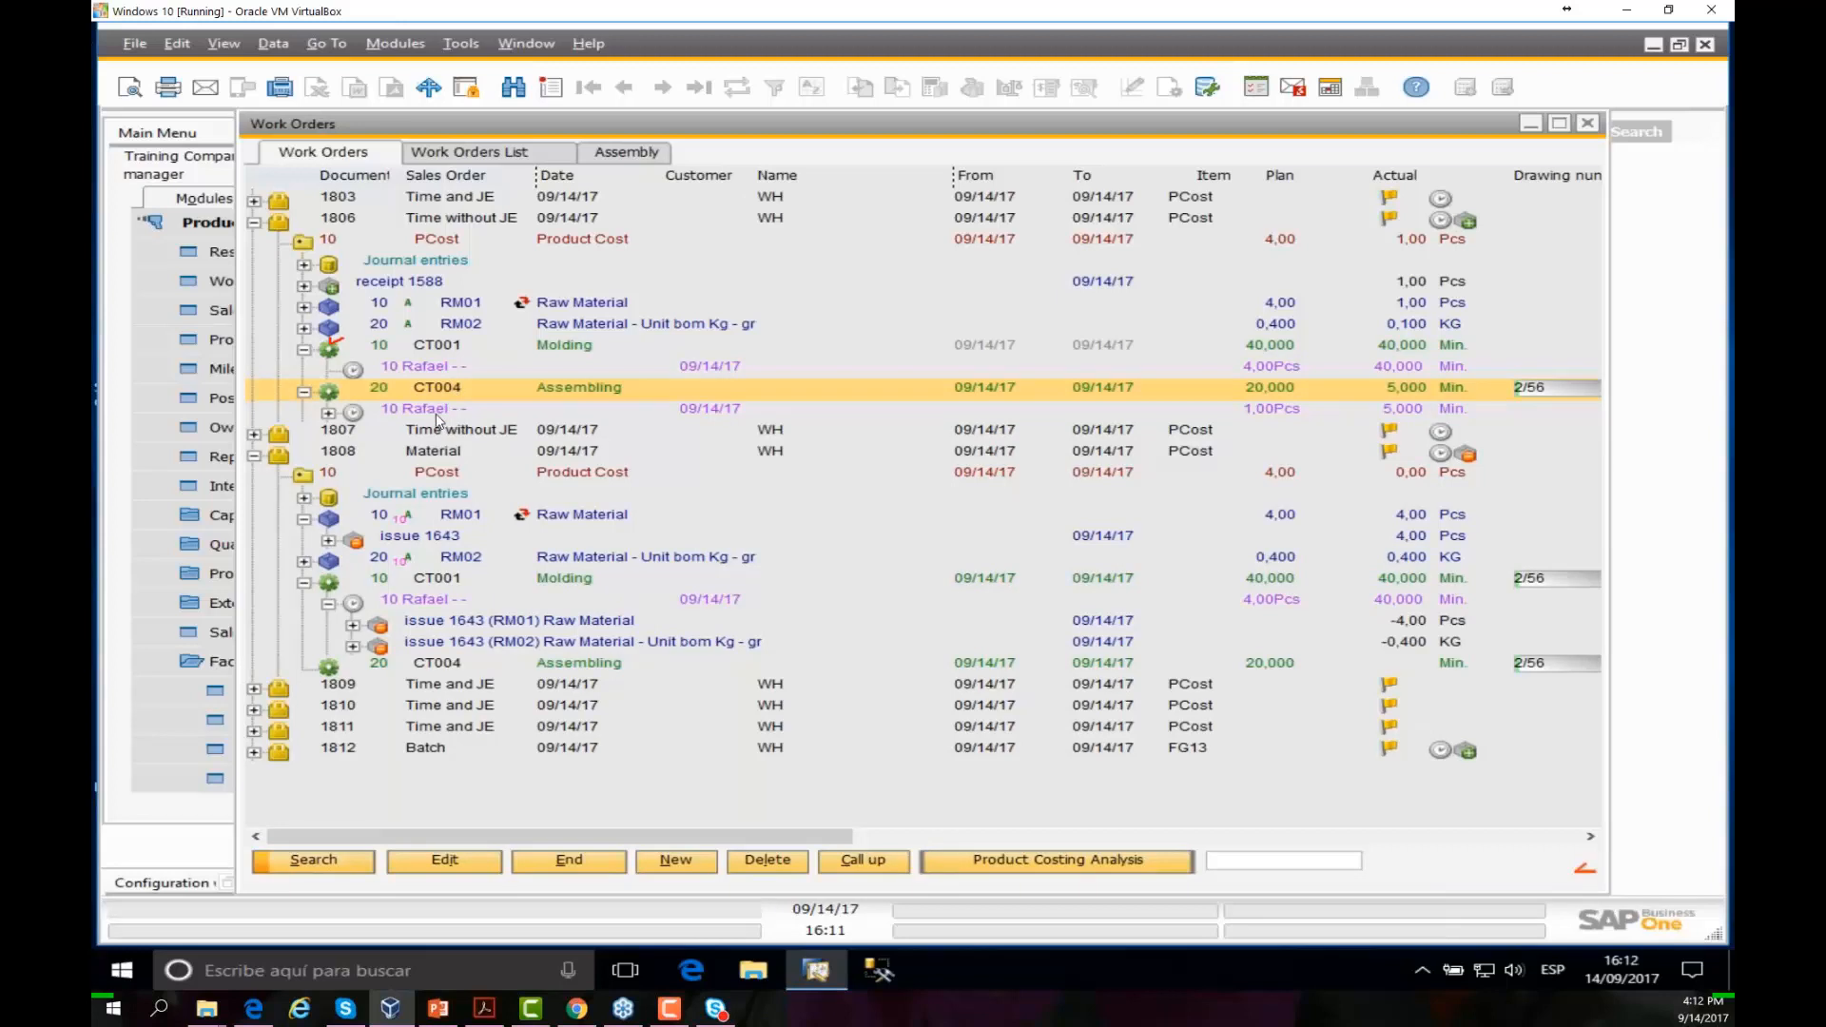
{"action": "left_click", "coordinate": [411, 369]}
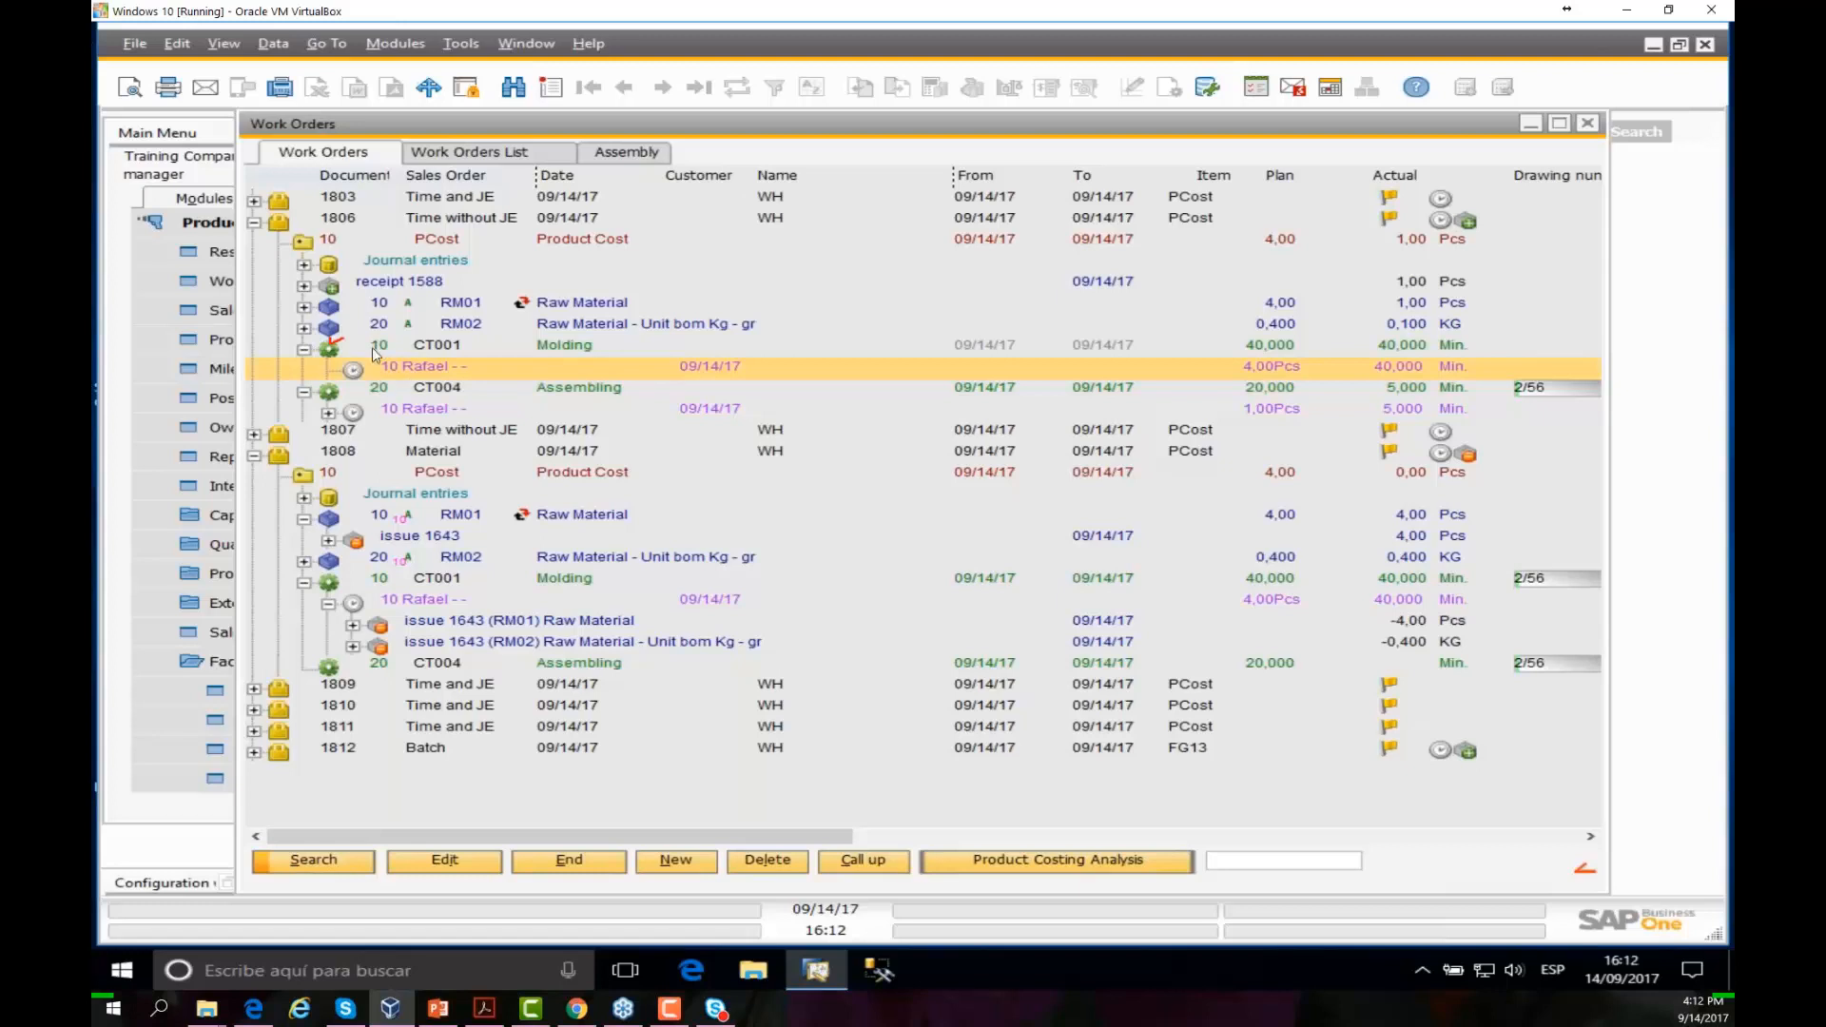
Step: Reopen the closed Molding operation of the first "Time without JE" work order by clearing its Closed option, and save the change
{"action": "left_click", "coordinate": [373, 347]}
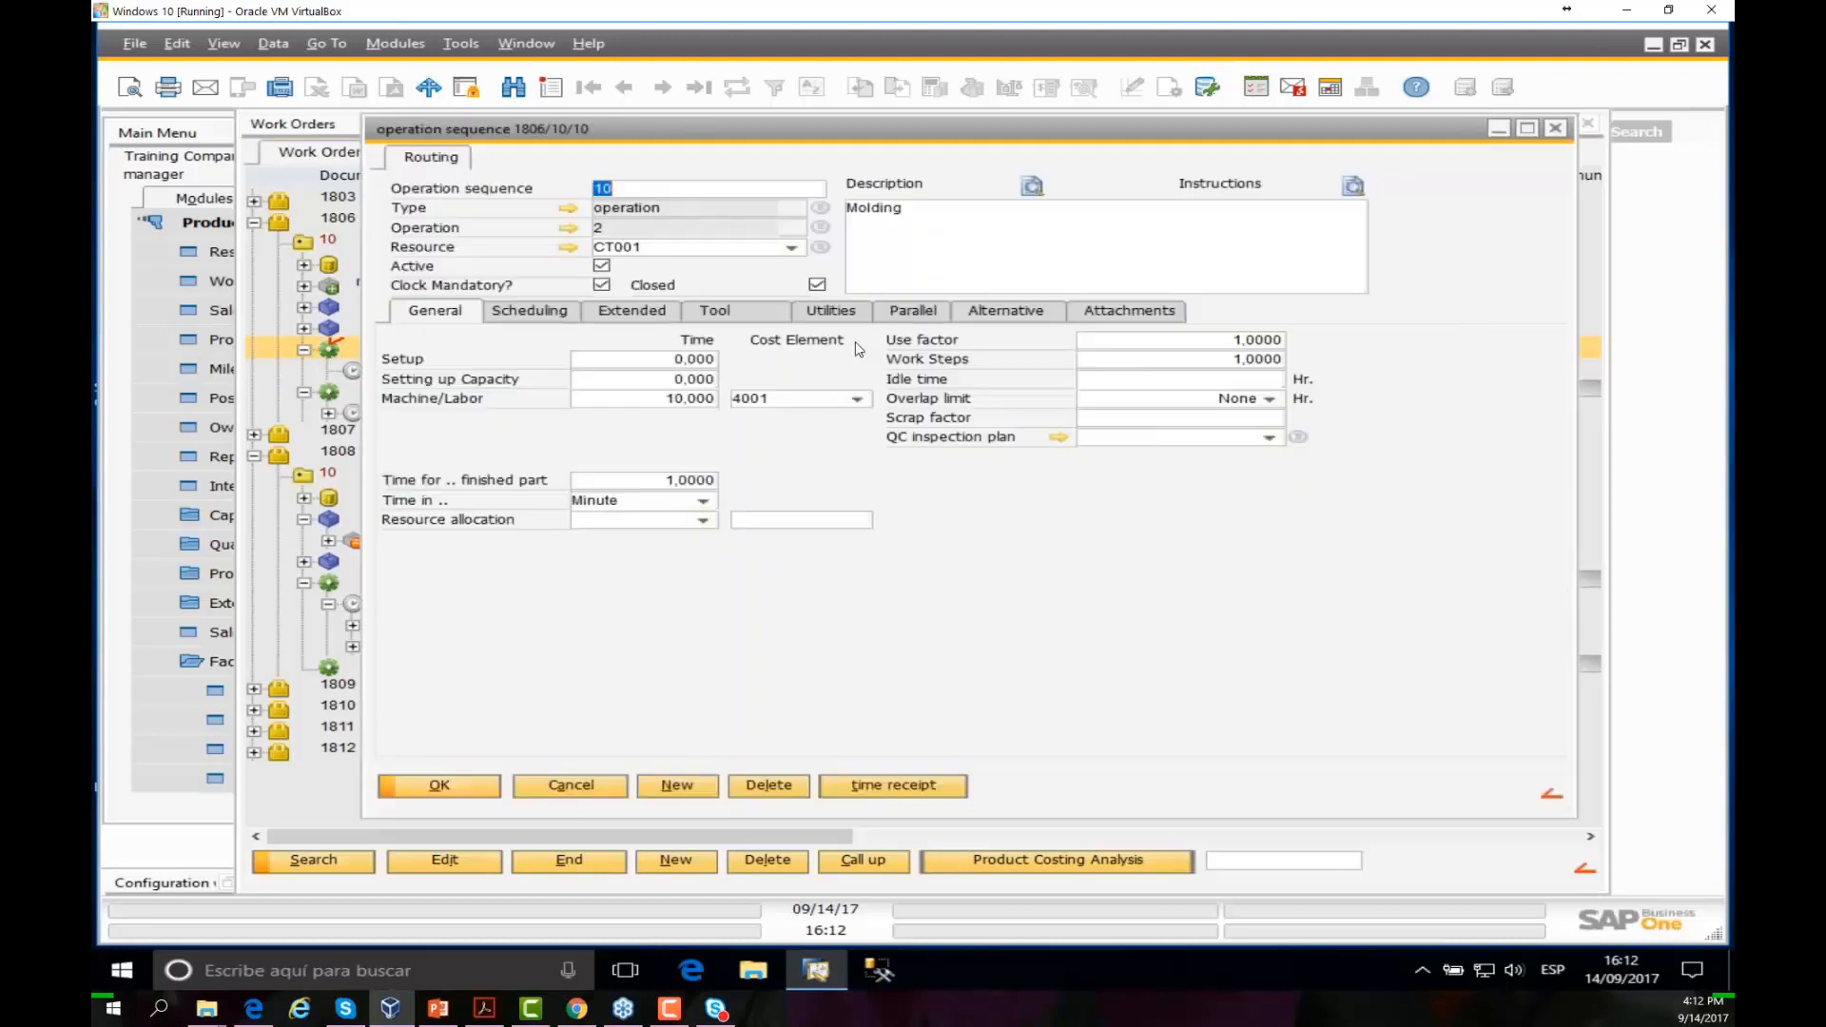
{"action": "left_click", "coordinate": [815, 284]}
{"action": "left_click", "coordinate": [454, 785]}
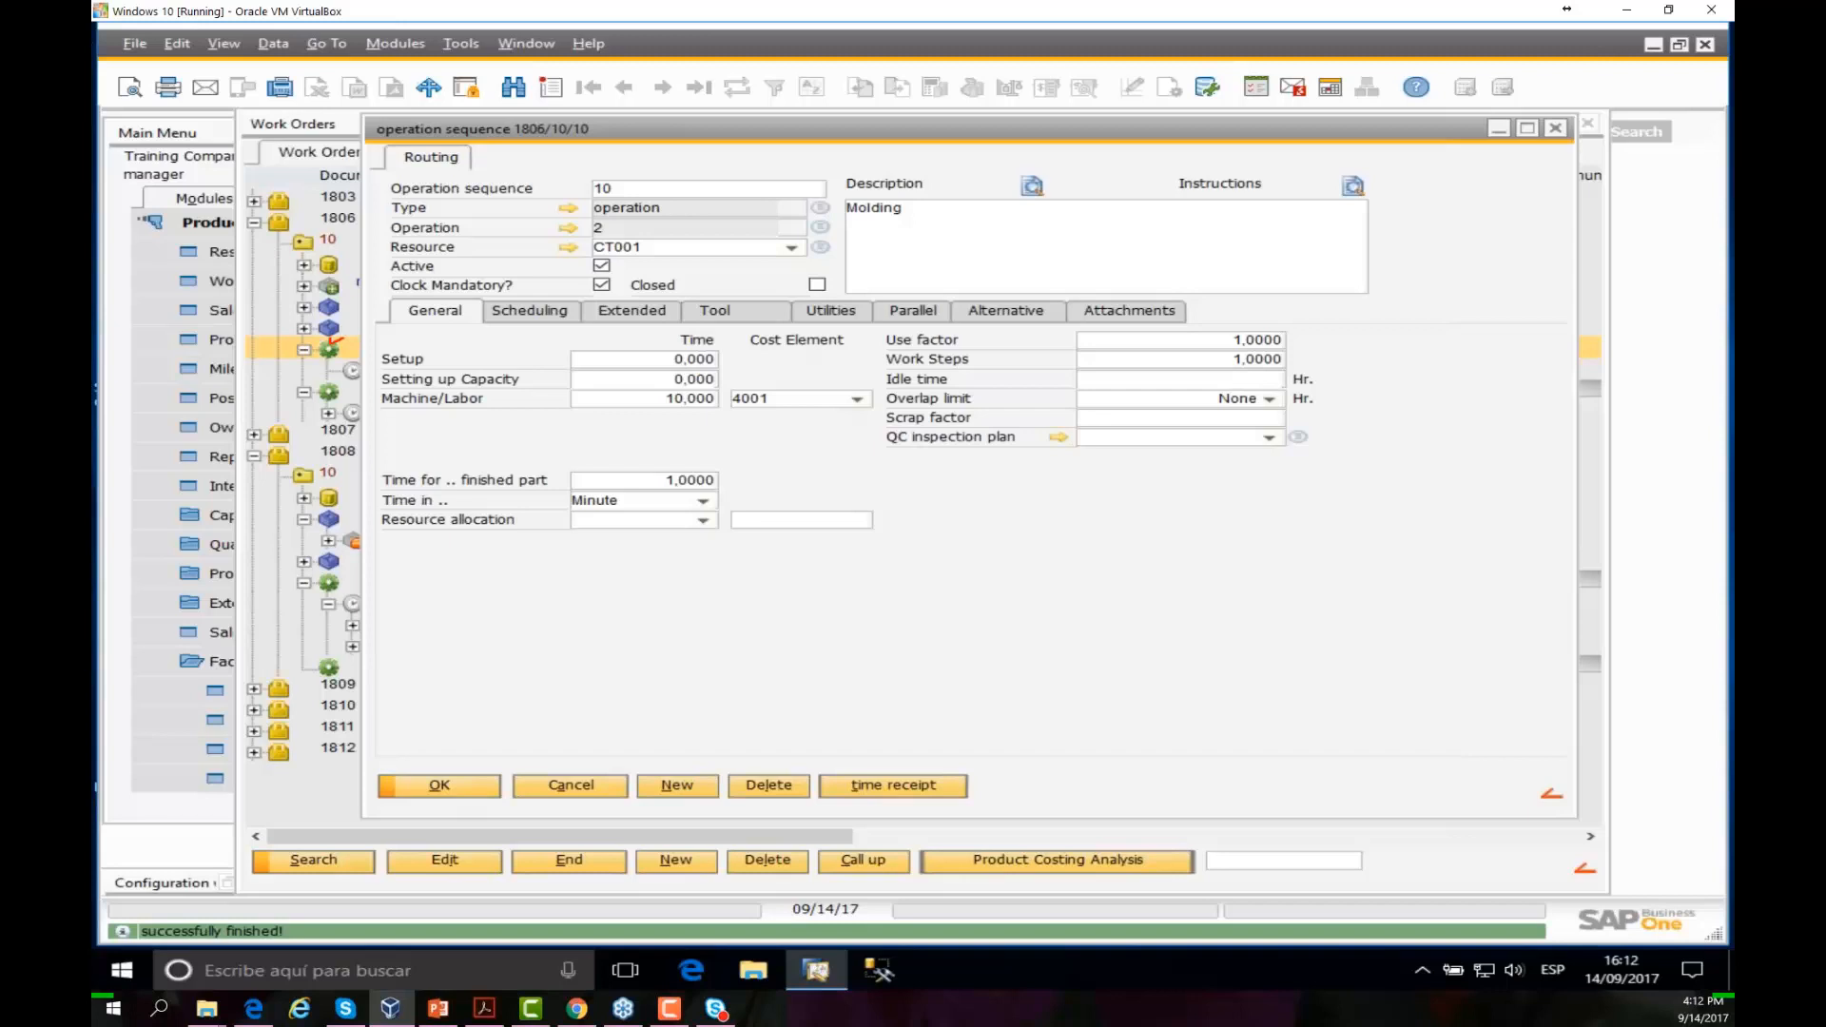
{"action": "left_click", "coordinate": [457, 788]}
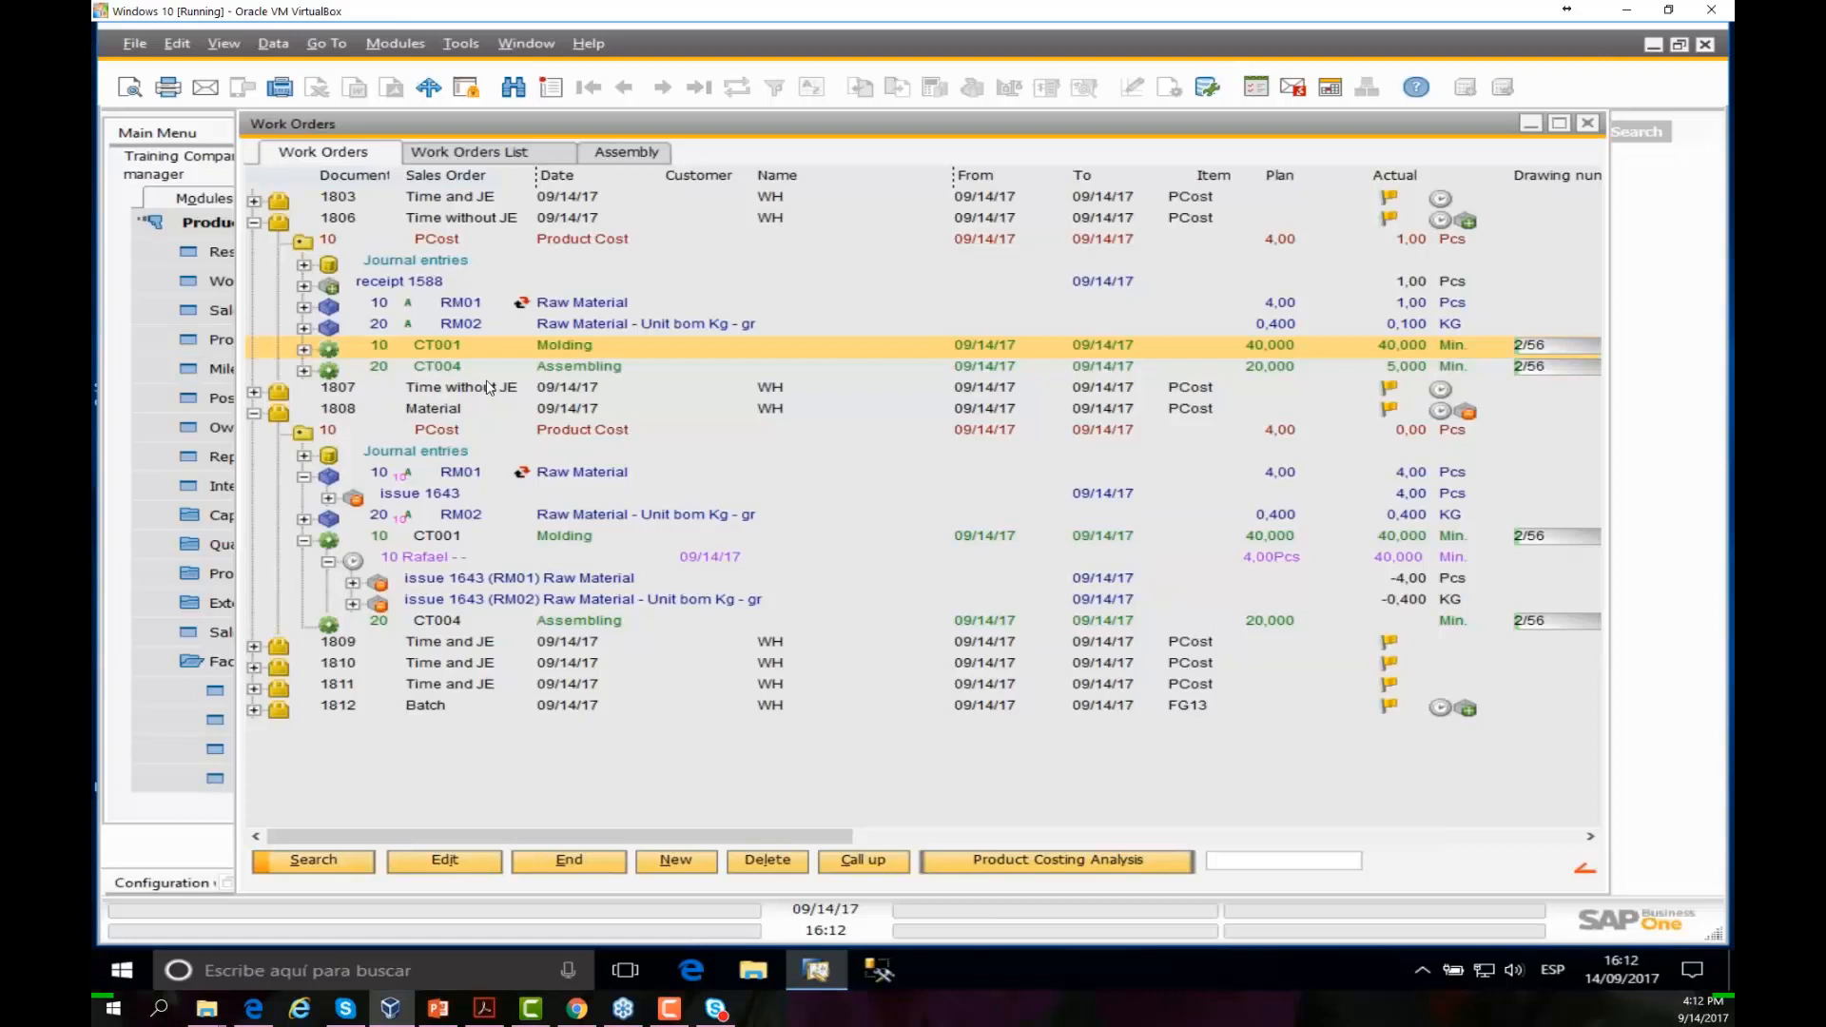
Step: Set the duration of the reopened operation's Molding time receipt to 60 minutes and save it without recalculating times
{"action": "left_click", "coordinate": [304, 350]}
{"action": "left_click", "coordinate": [441, 374]}
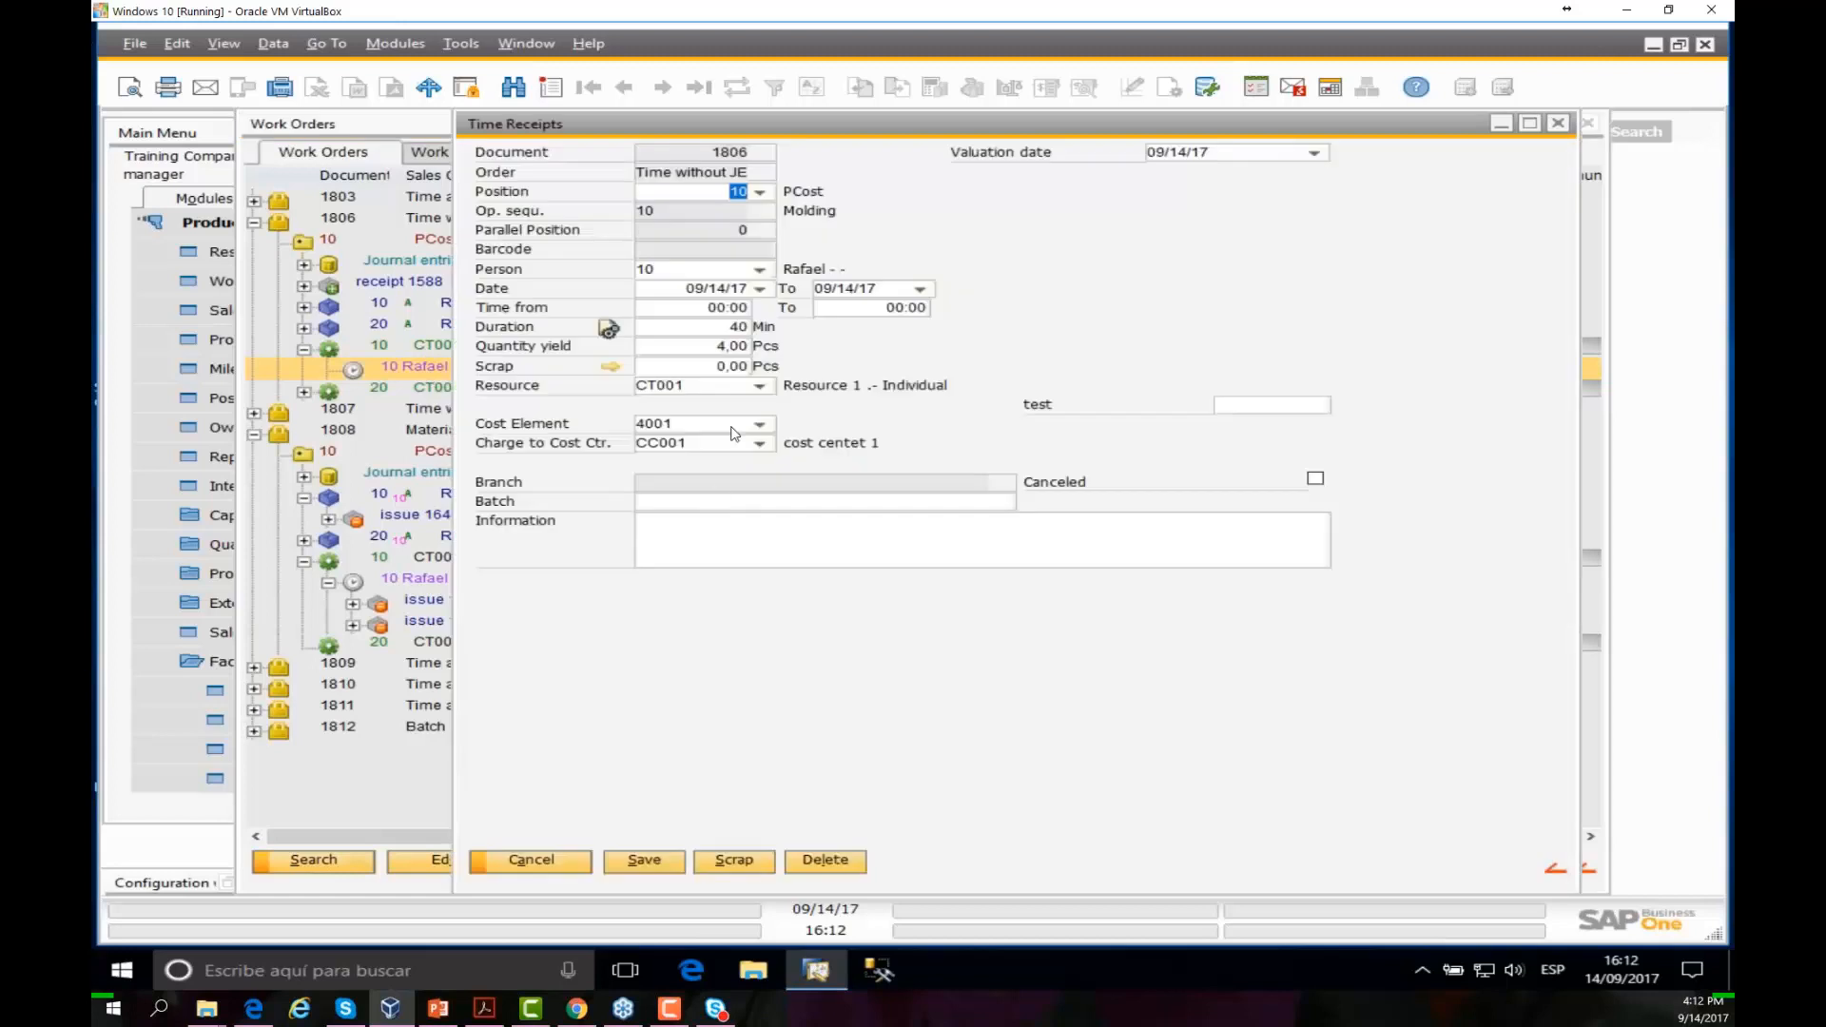
{"action": "left_click", "coordinate": [734, 328]}
{"action": "type", "text": "60"}
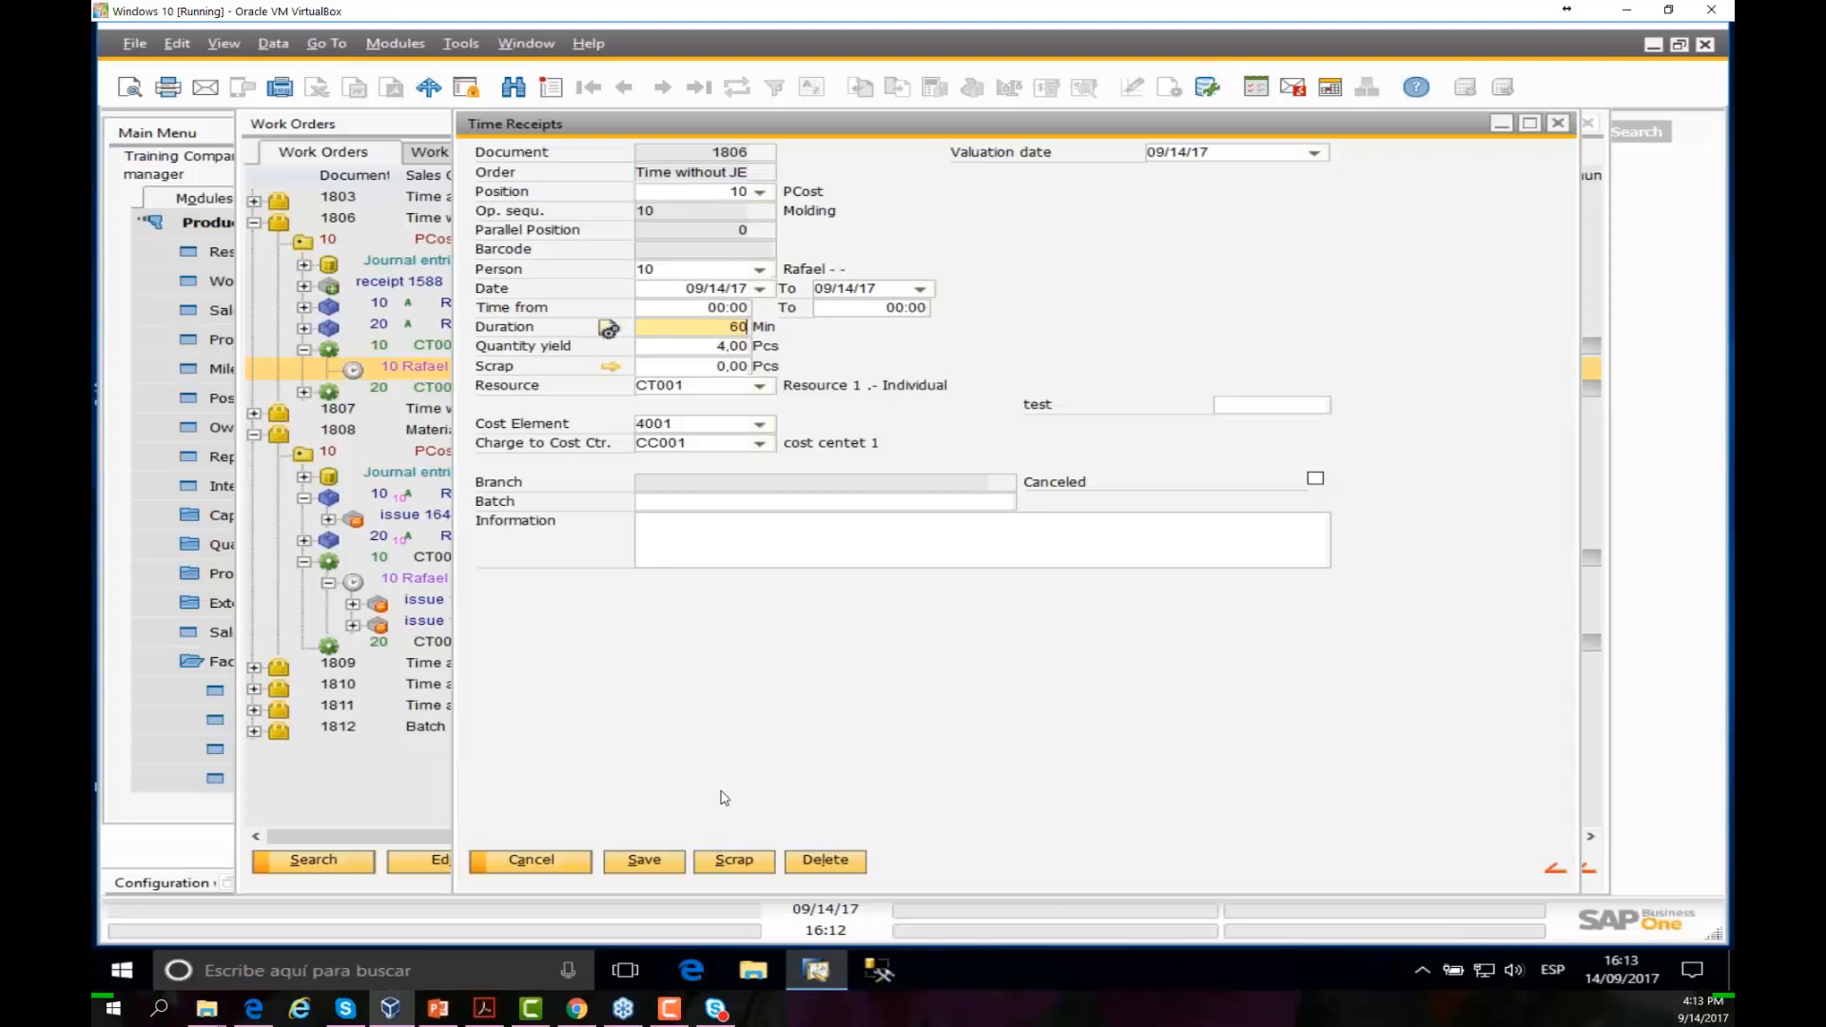
{"action": "left_click", "coordinate": [644, 859]}
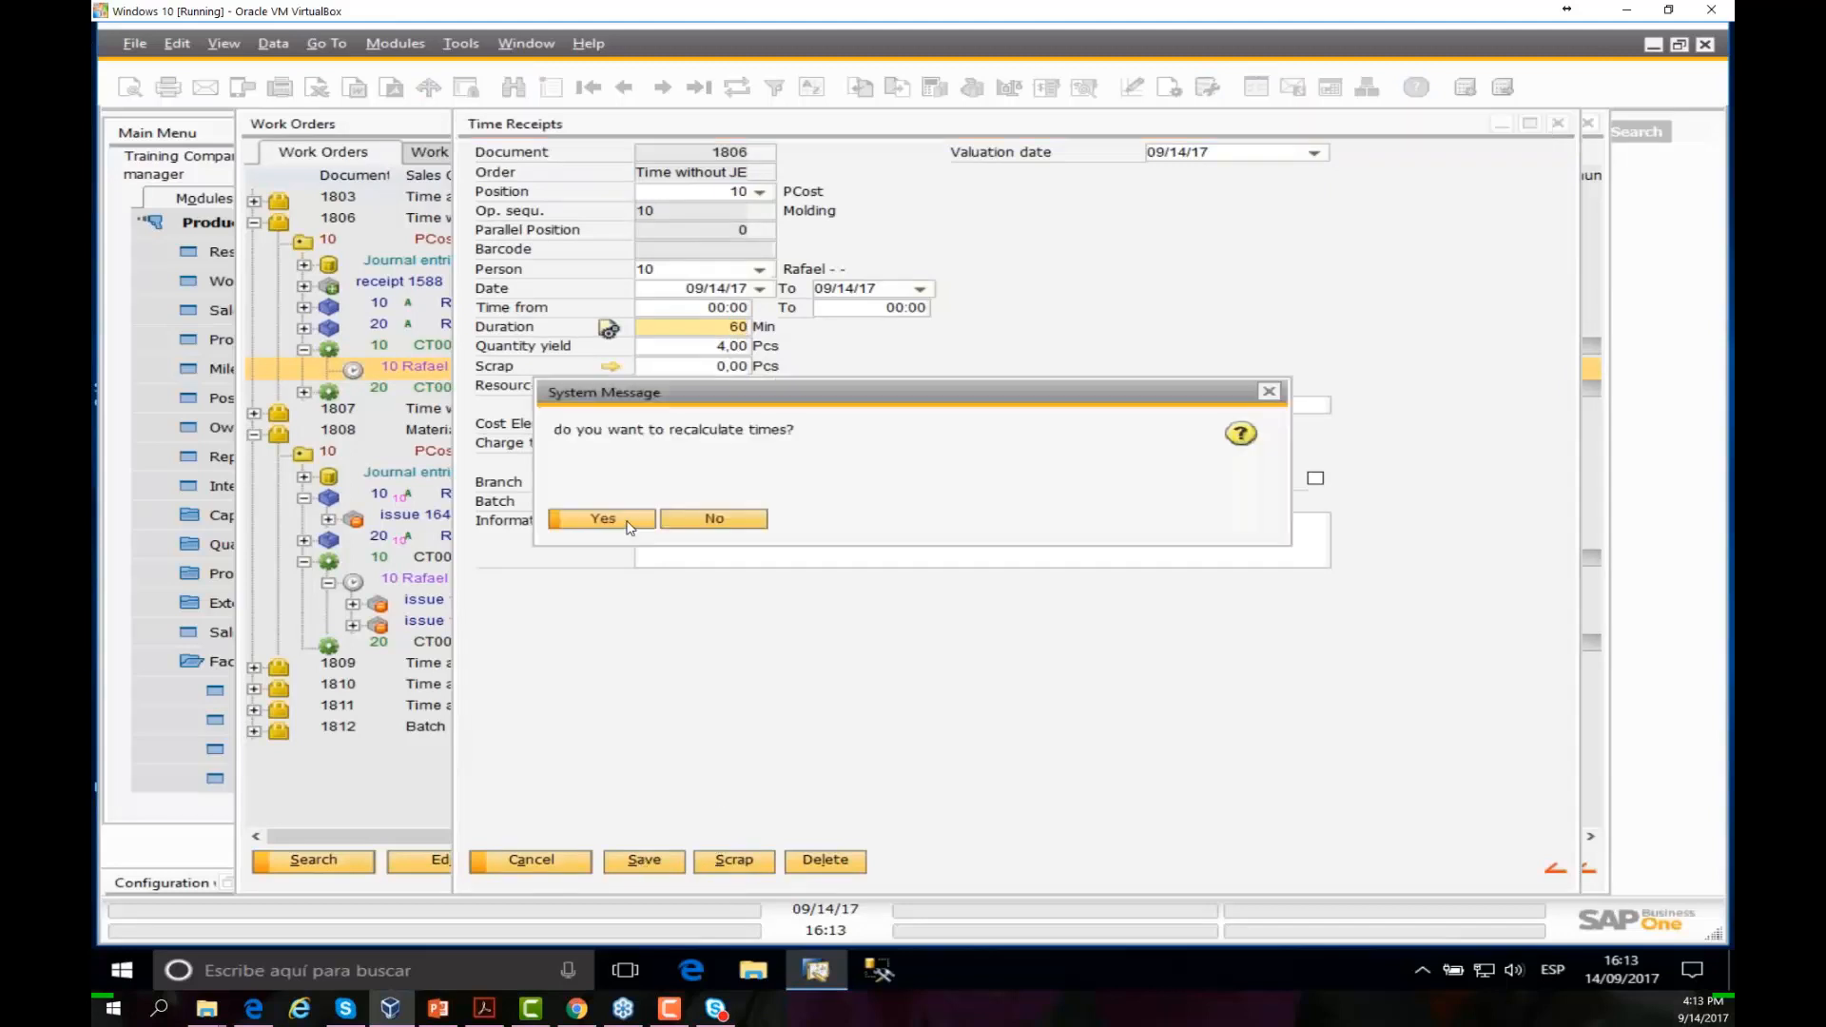
{"action": "left_click", "coordinate": [708, 520]}
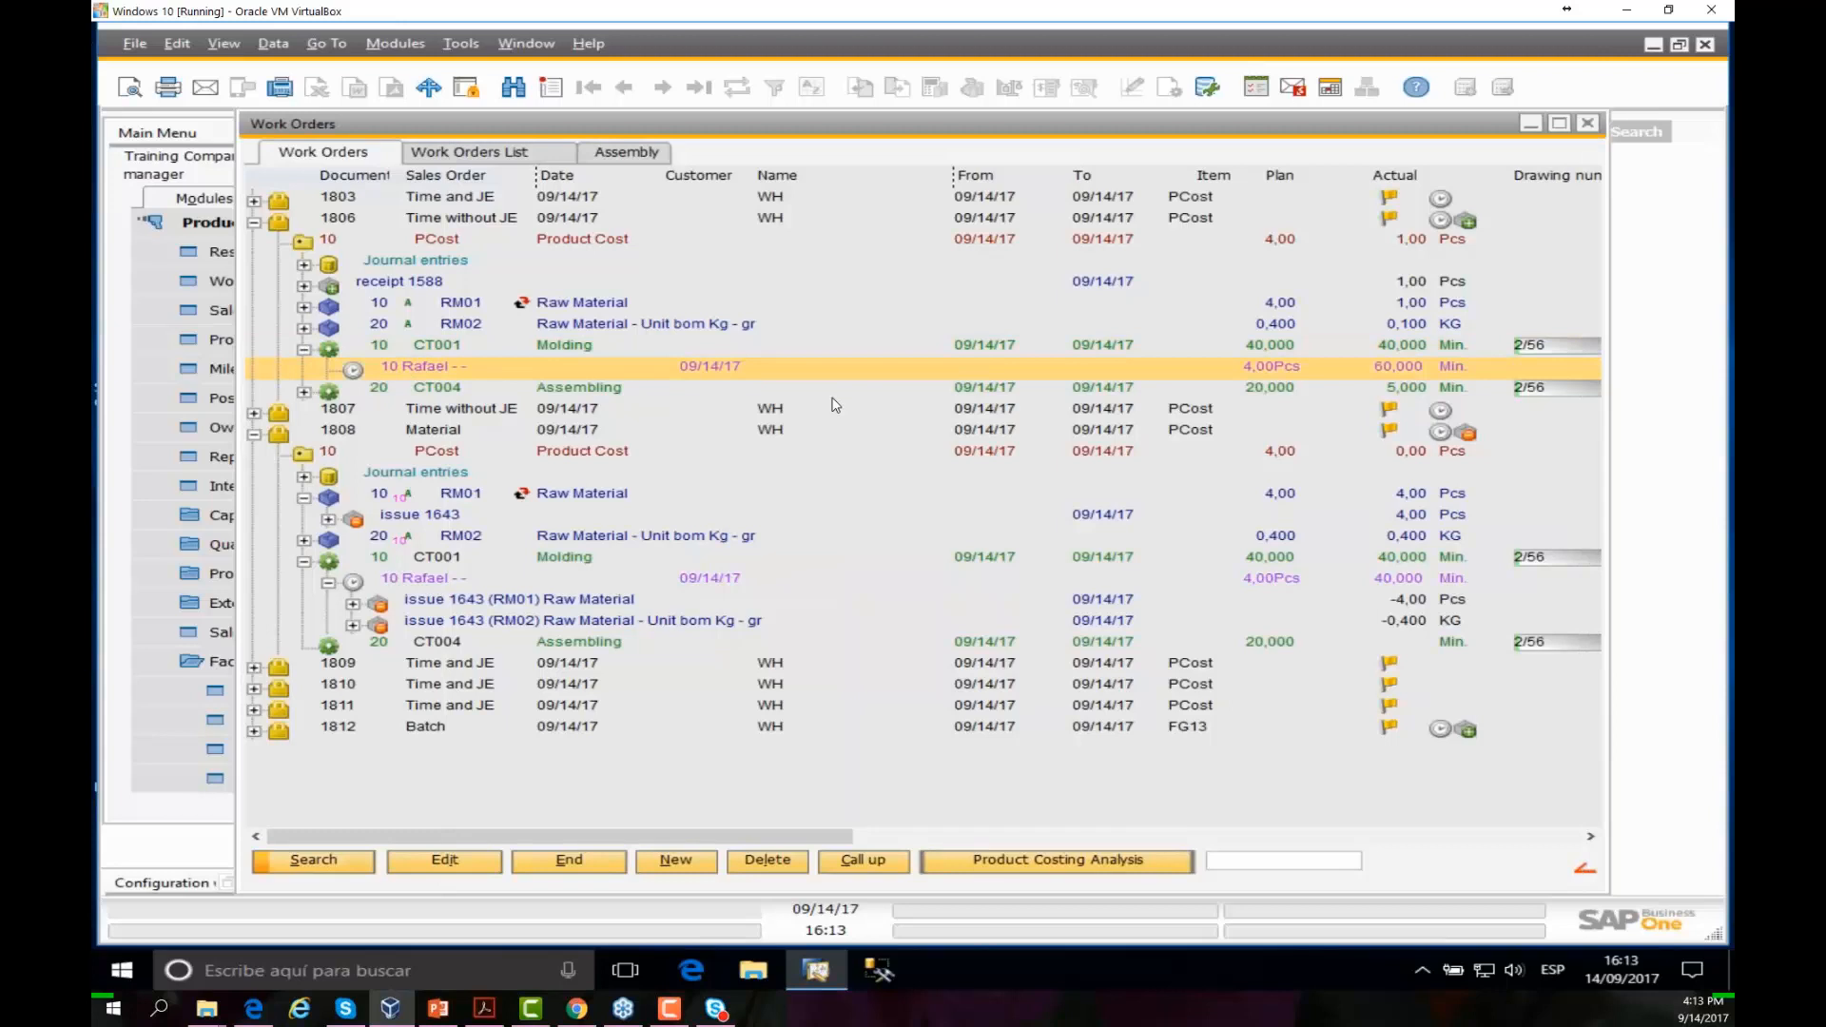
Step: Expand the first "Time without JE" order's Assembling operation and review the receipt document under its journal entries, leaving the journal entries collapsed
{"action": "left_click", "coordinate": [302, 392]}
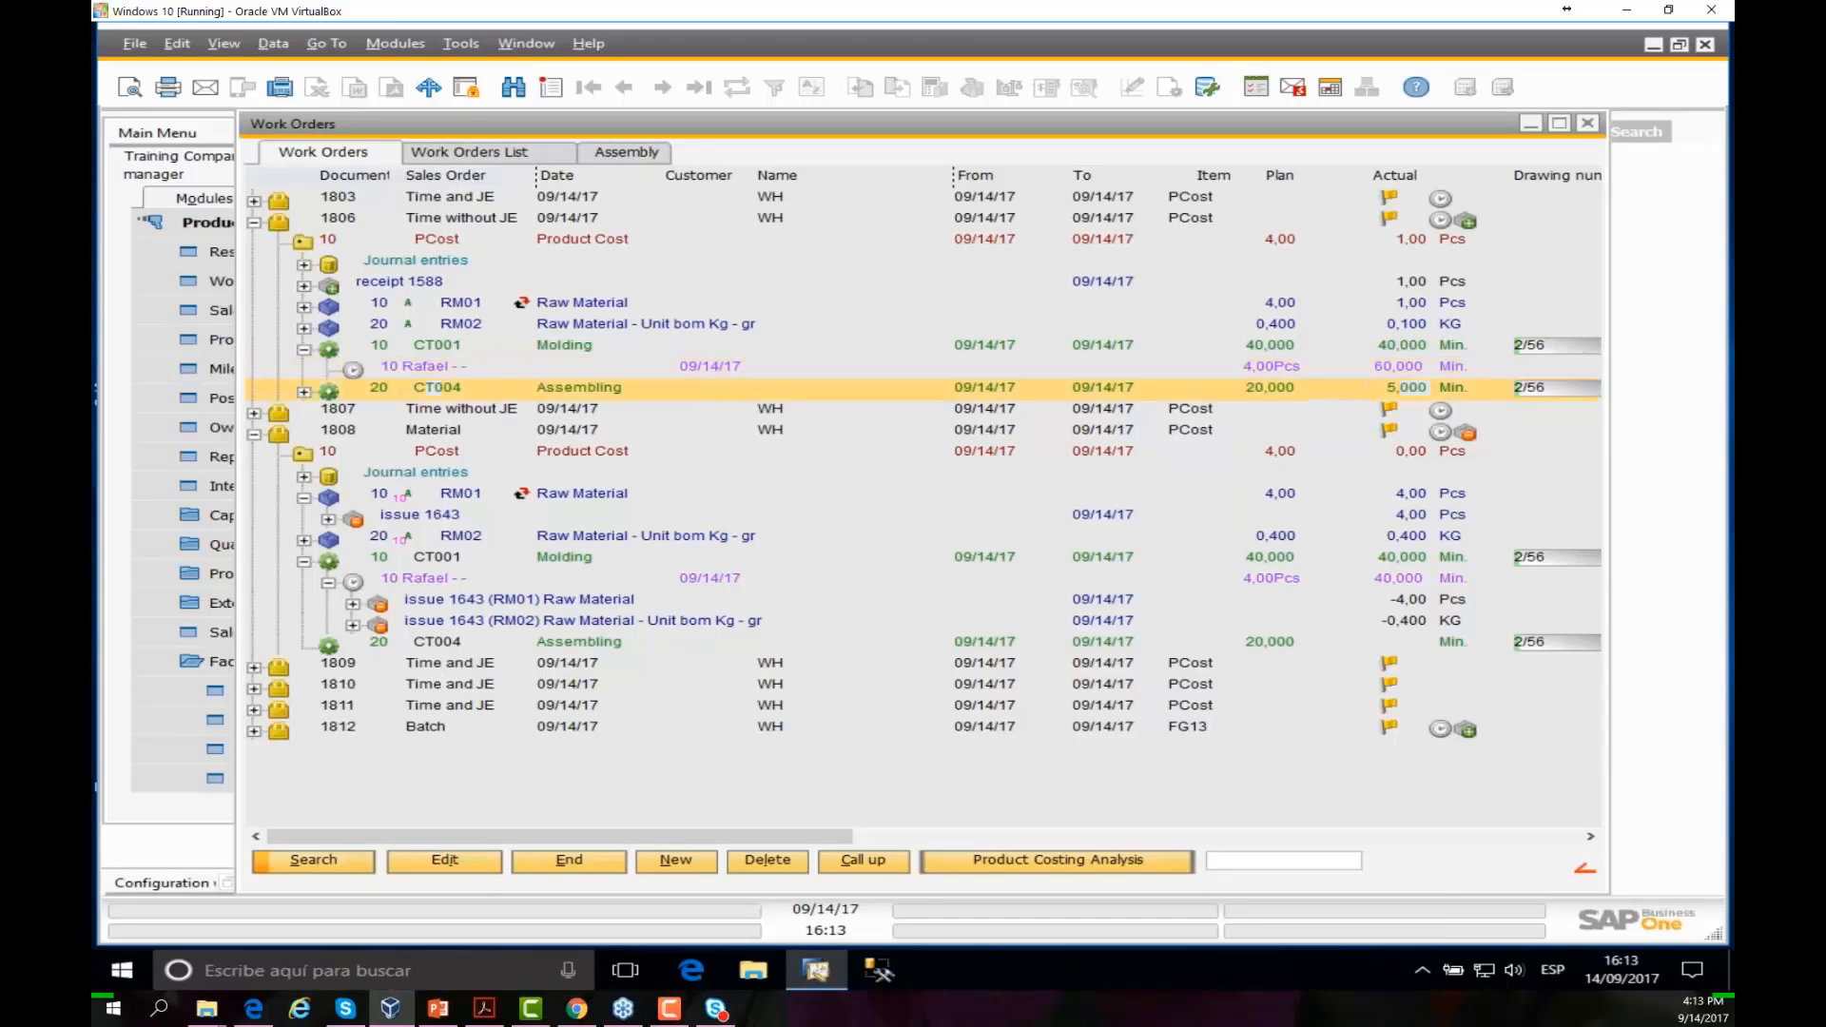
{"action": "left_click", "coordinate": [304, 265]}
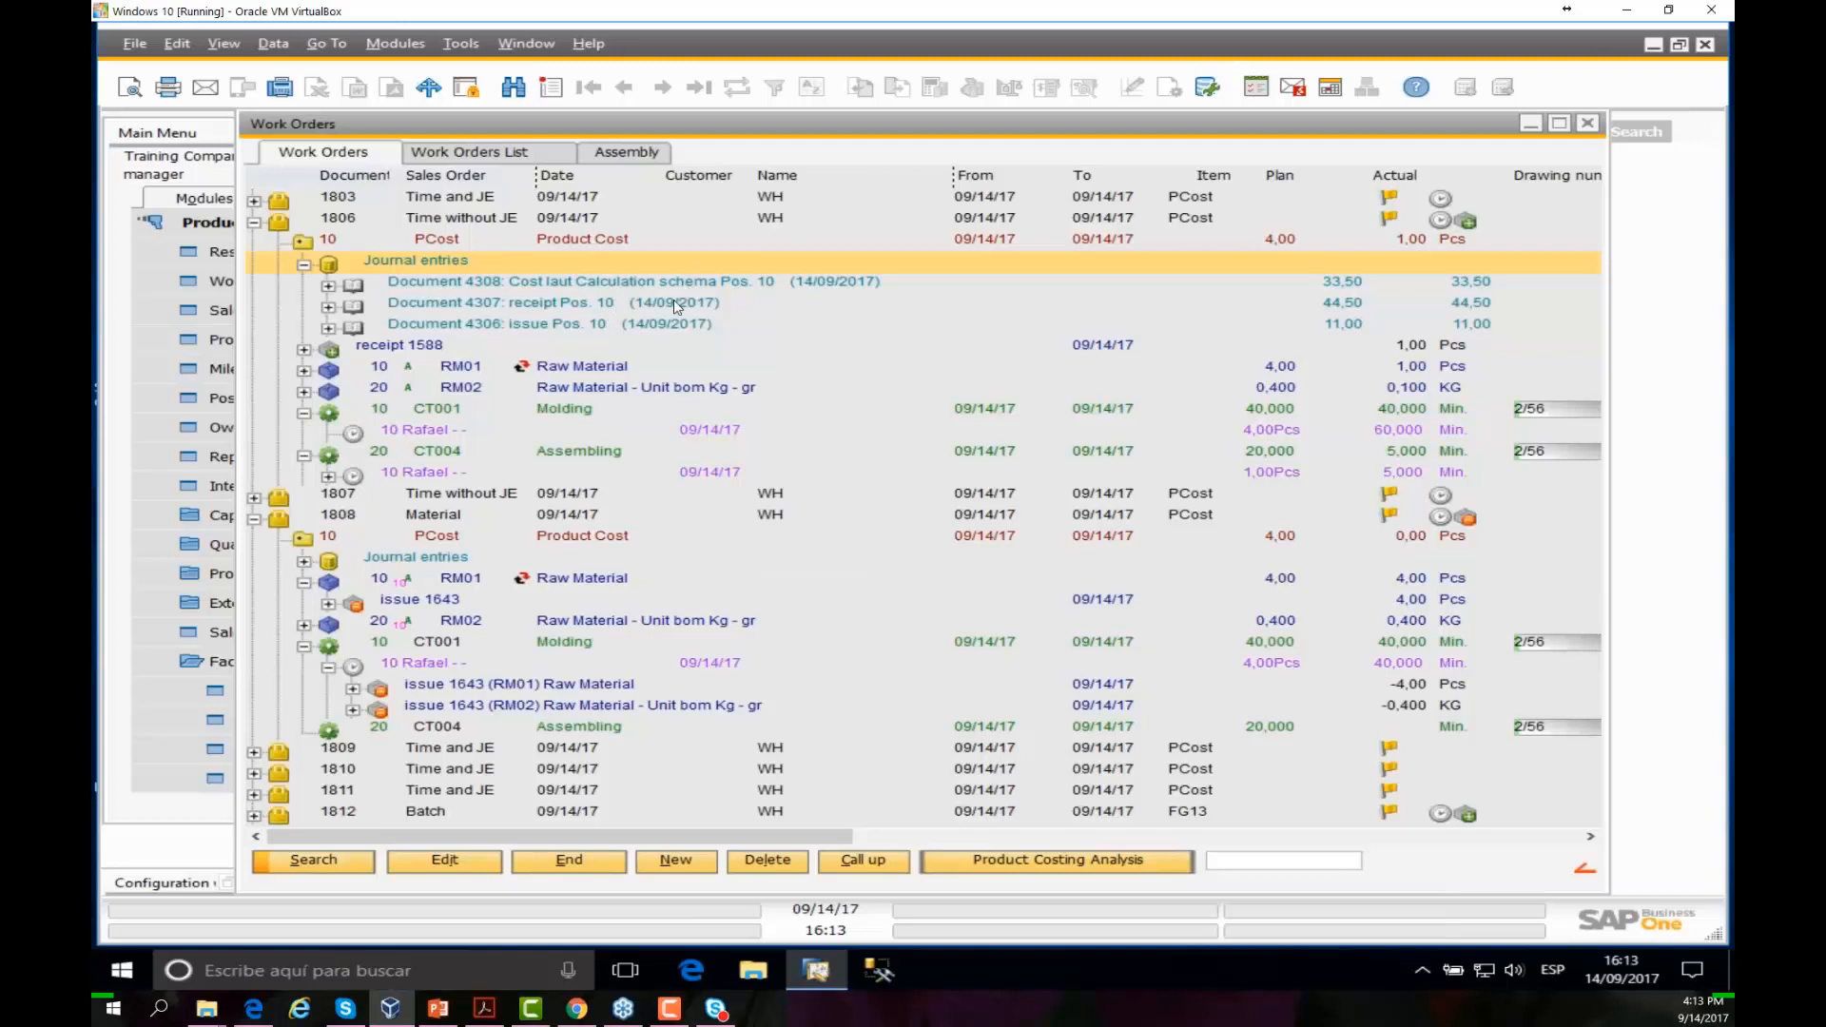
{"action": "left_click", "coordinate": [673, 301]}
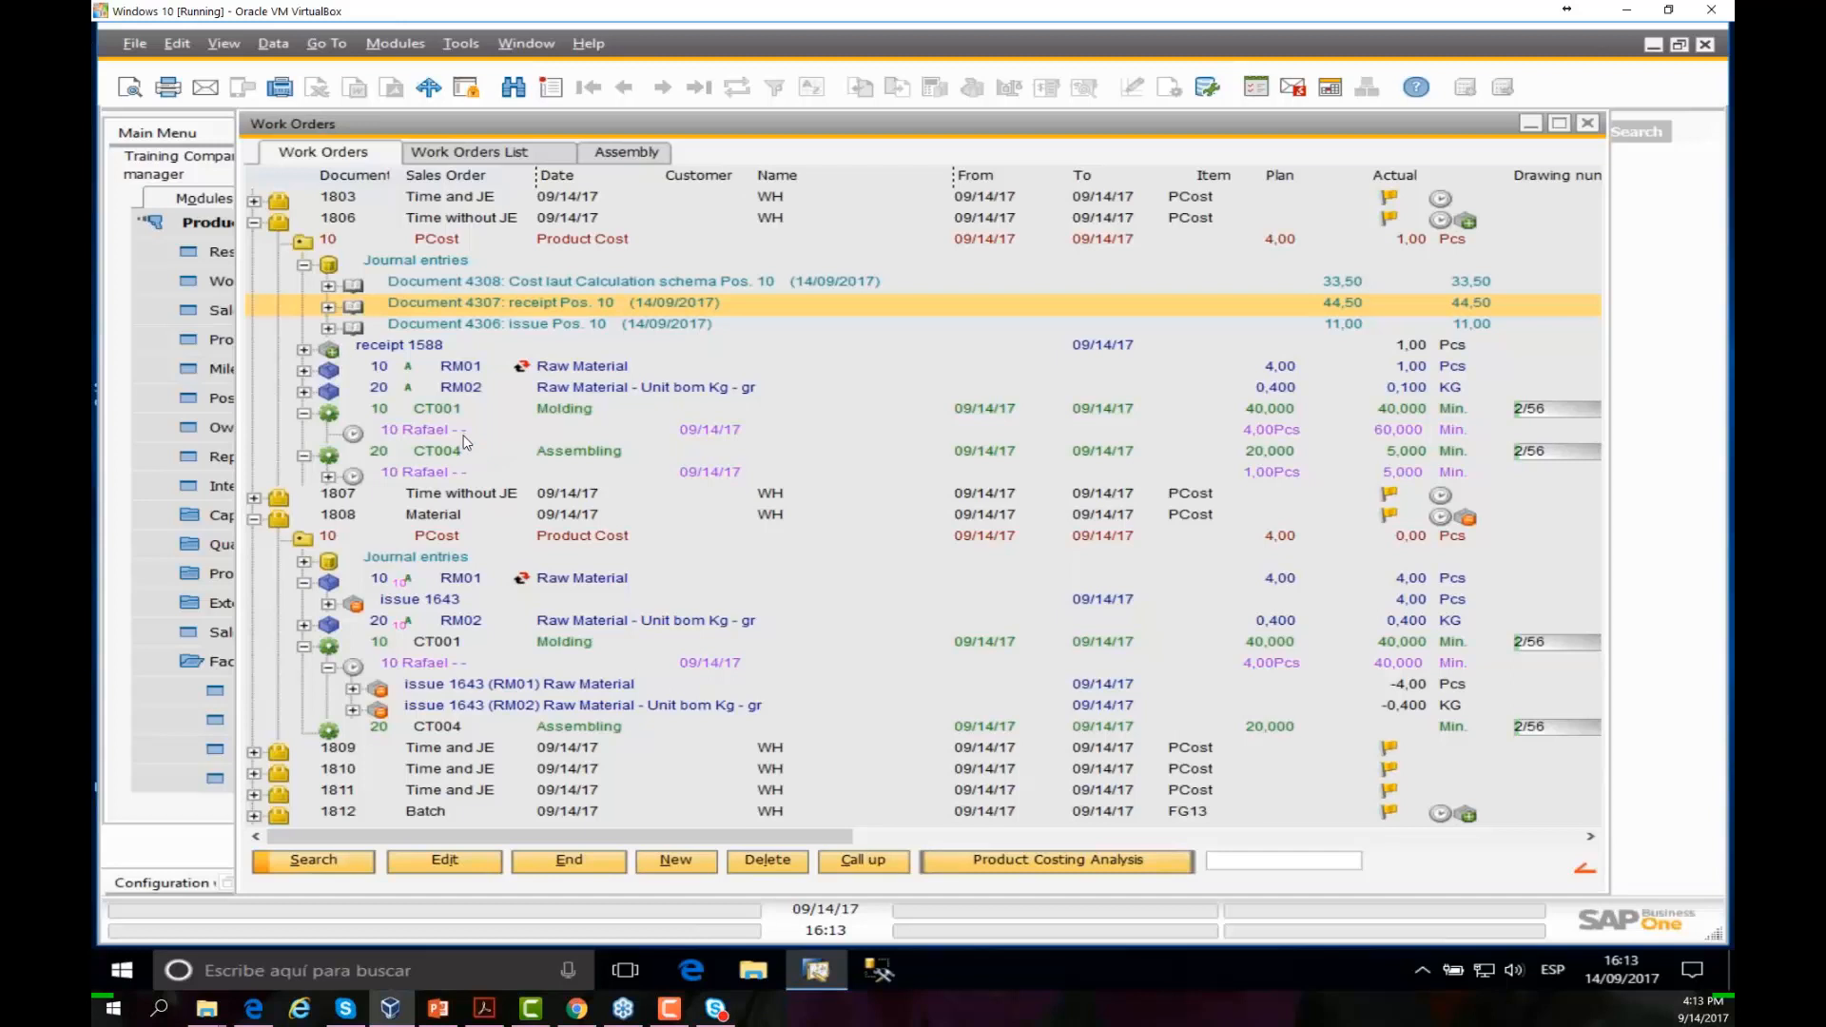
{"action": "left_click", "coordinate": [305, 264]}
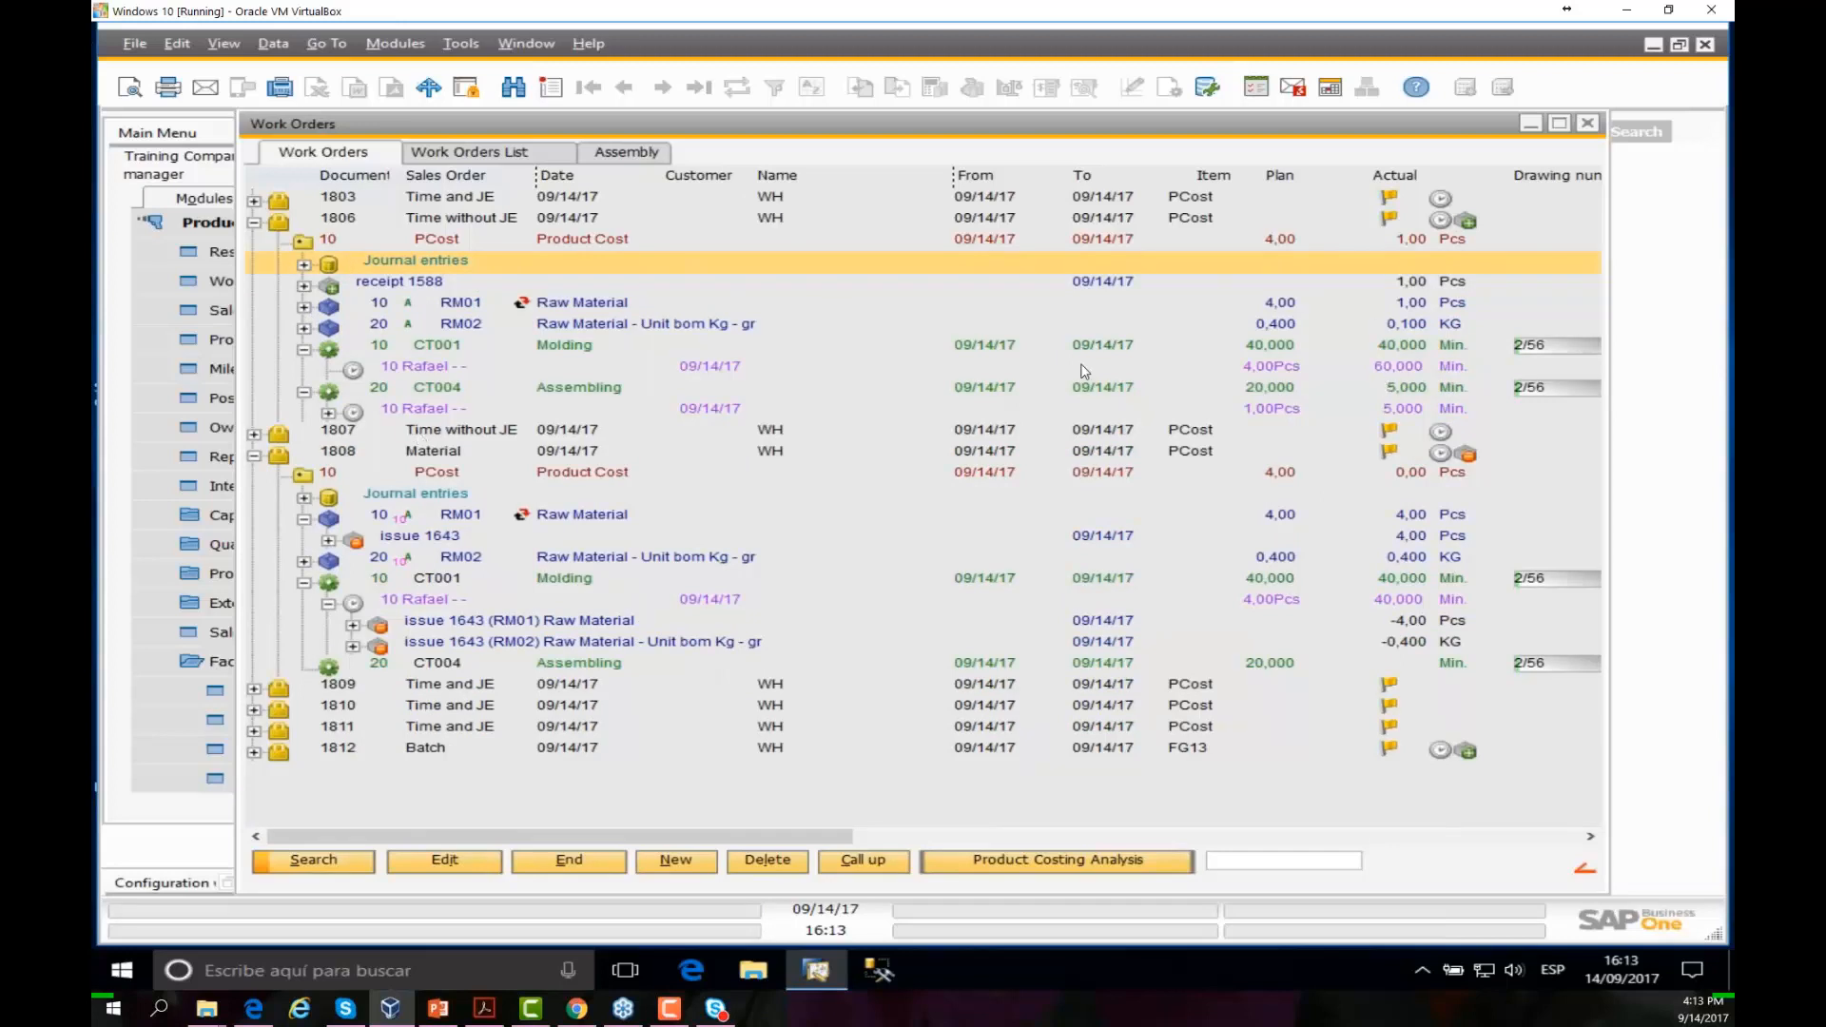
Step: Collapse and re-expand the Molding operation of the first "Time without JE" order to review its time receipt beside the Assembling operation
{"action": "left_click", "coordinate": [306, 352]}
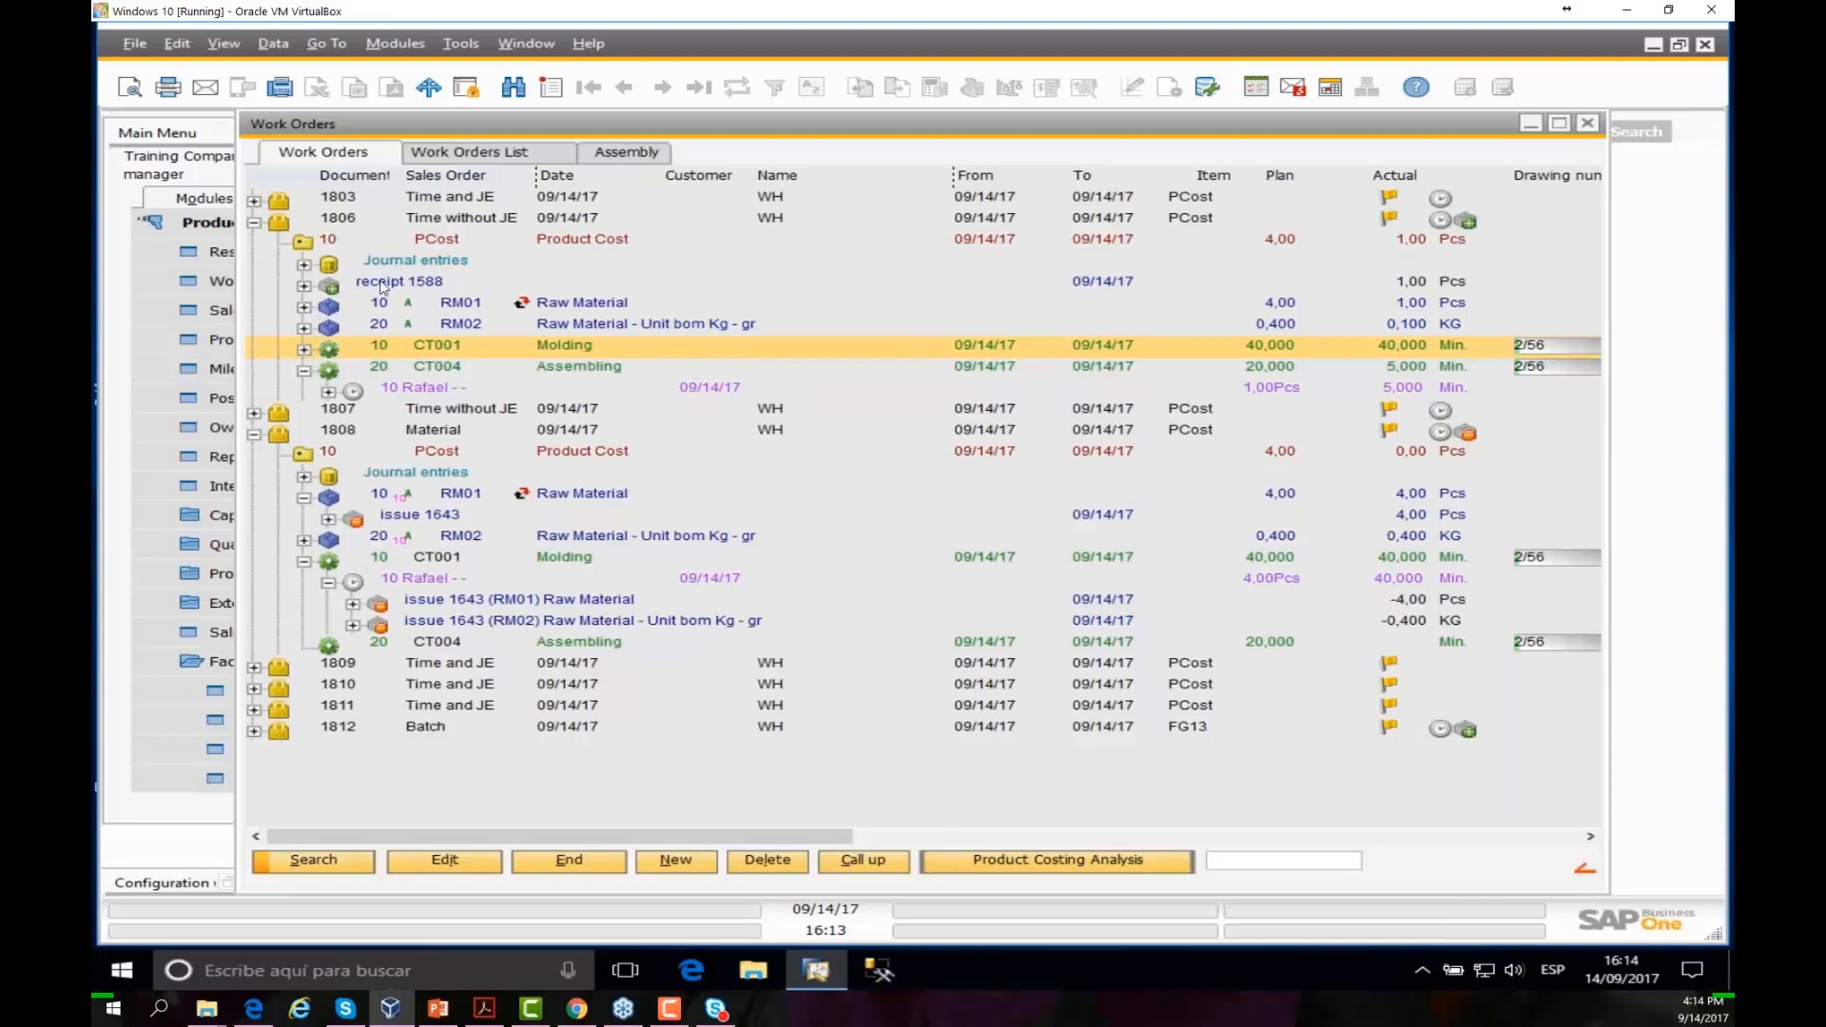
{"action": "left_click", "coordinate": [336, 371]}
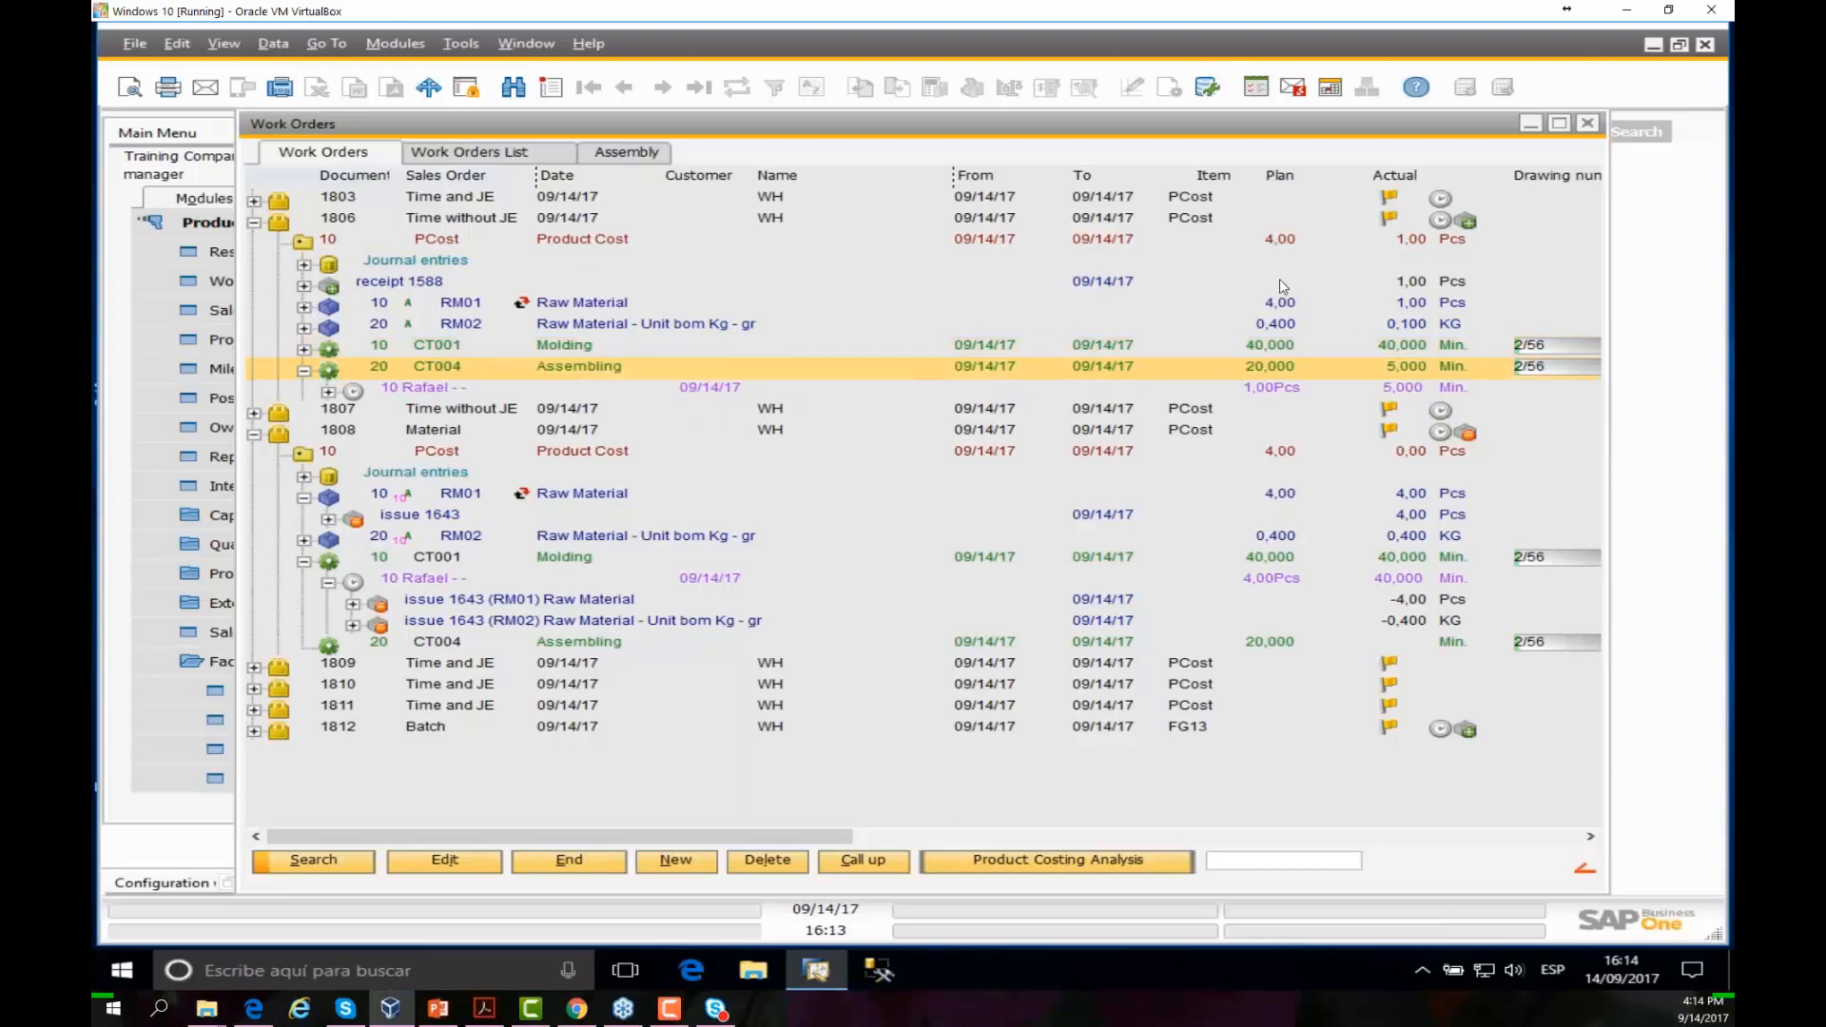
{"action": "left_click", "coordinate": [312, 354]}
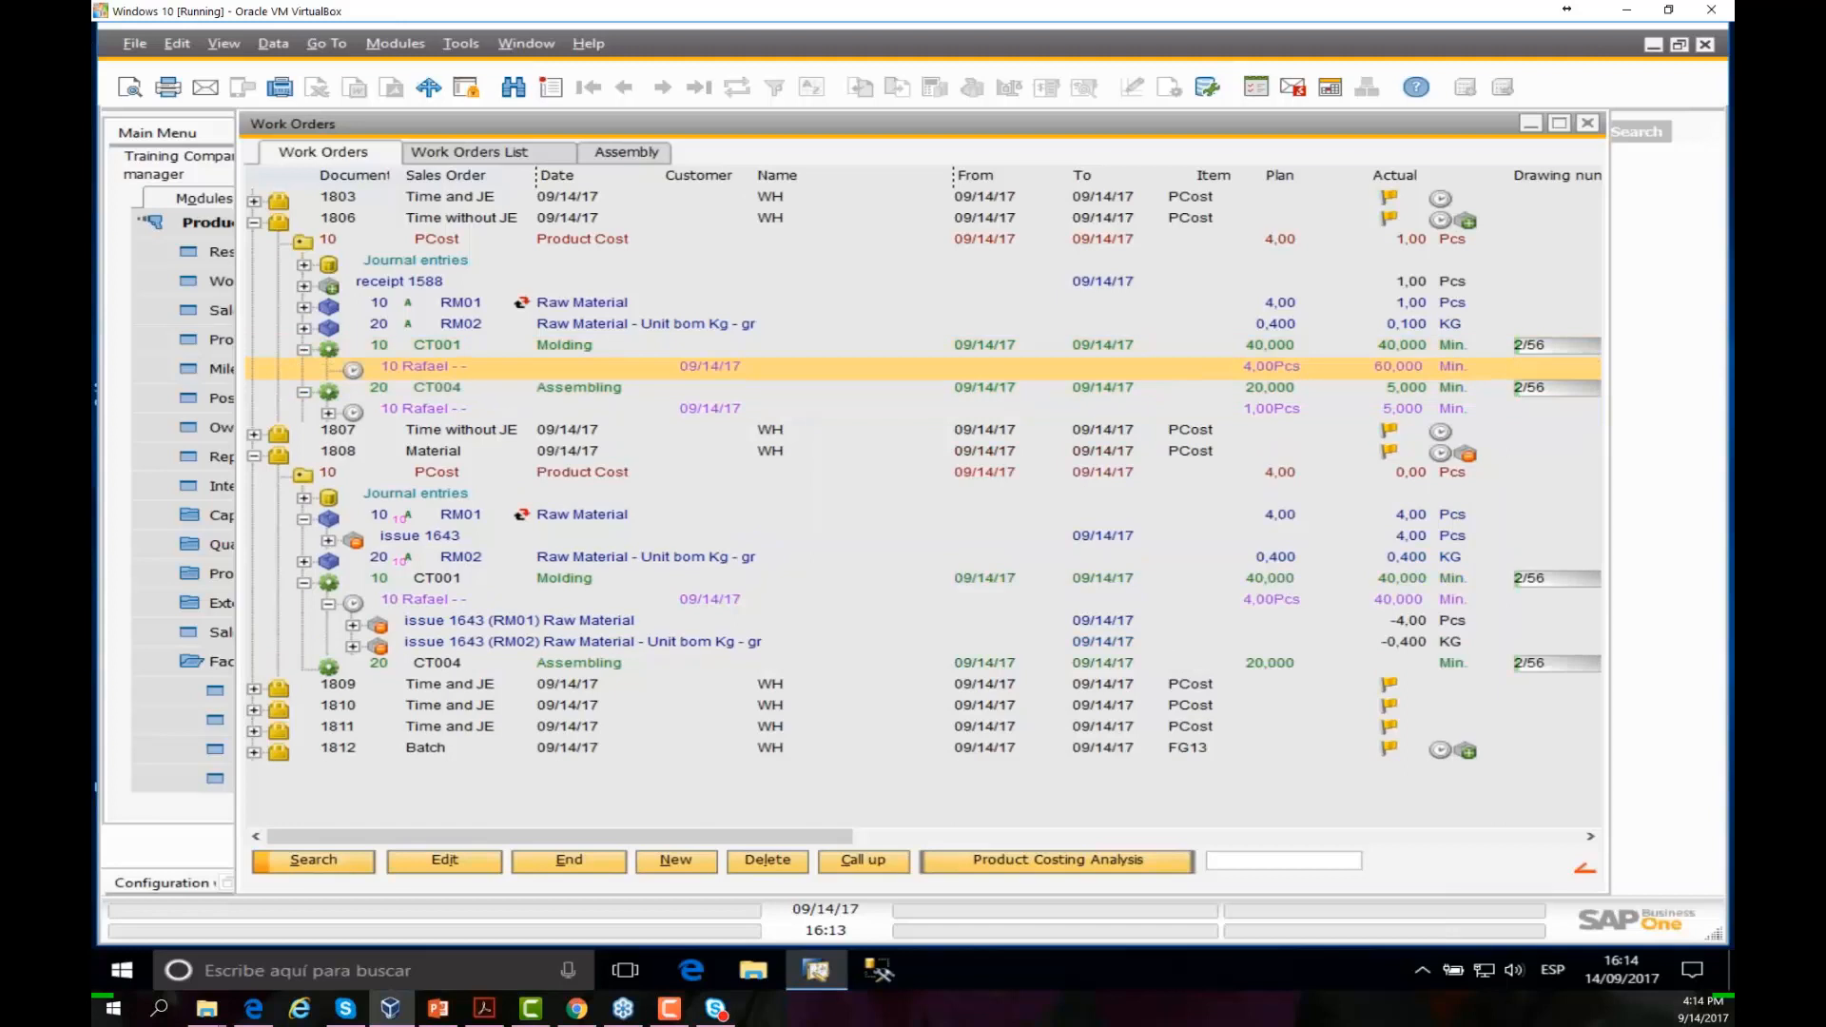
{"action": "left_click", "coordinate": [304, 349]}
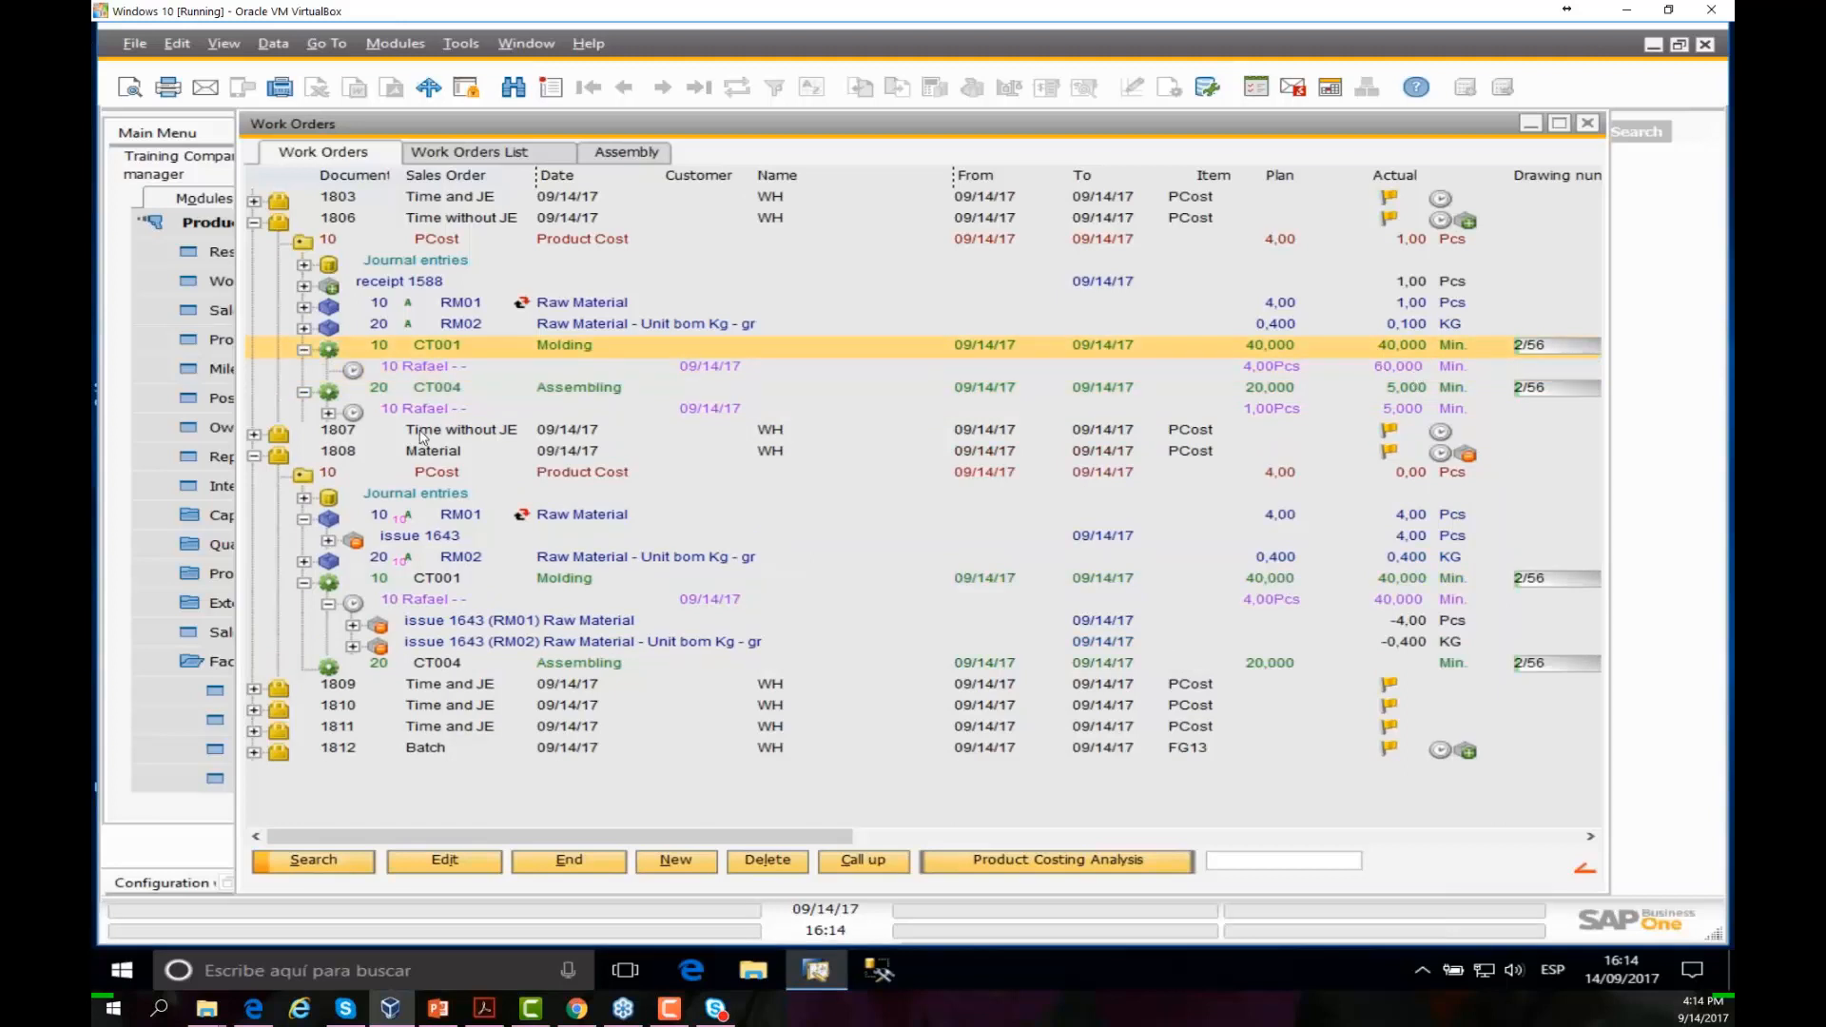
Step: Create a partial time receipt for the order's Assembling operation with person 10, a duration of 5 minutes and a quantity yield of 1
{"action": "left_click", "coordinate": [441, 388]}
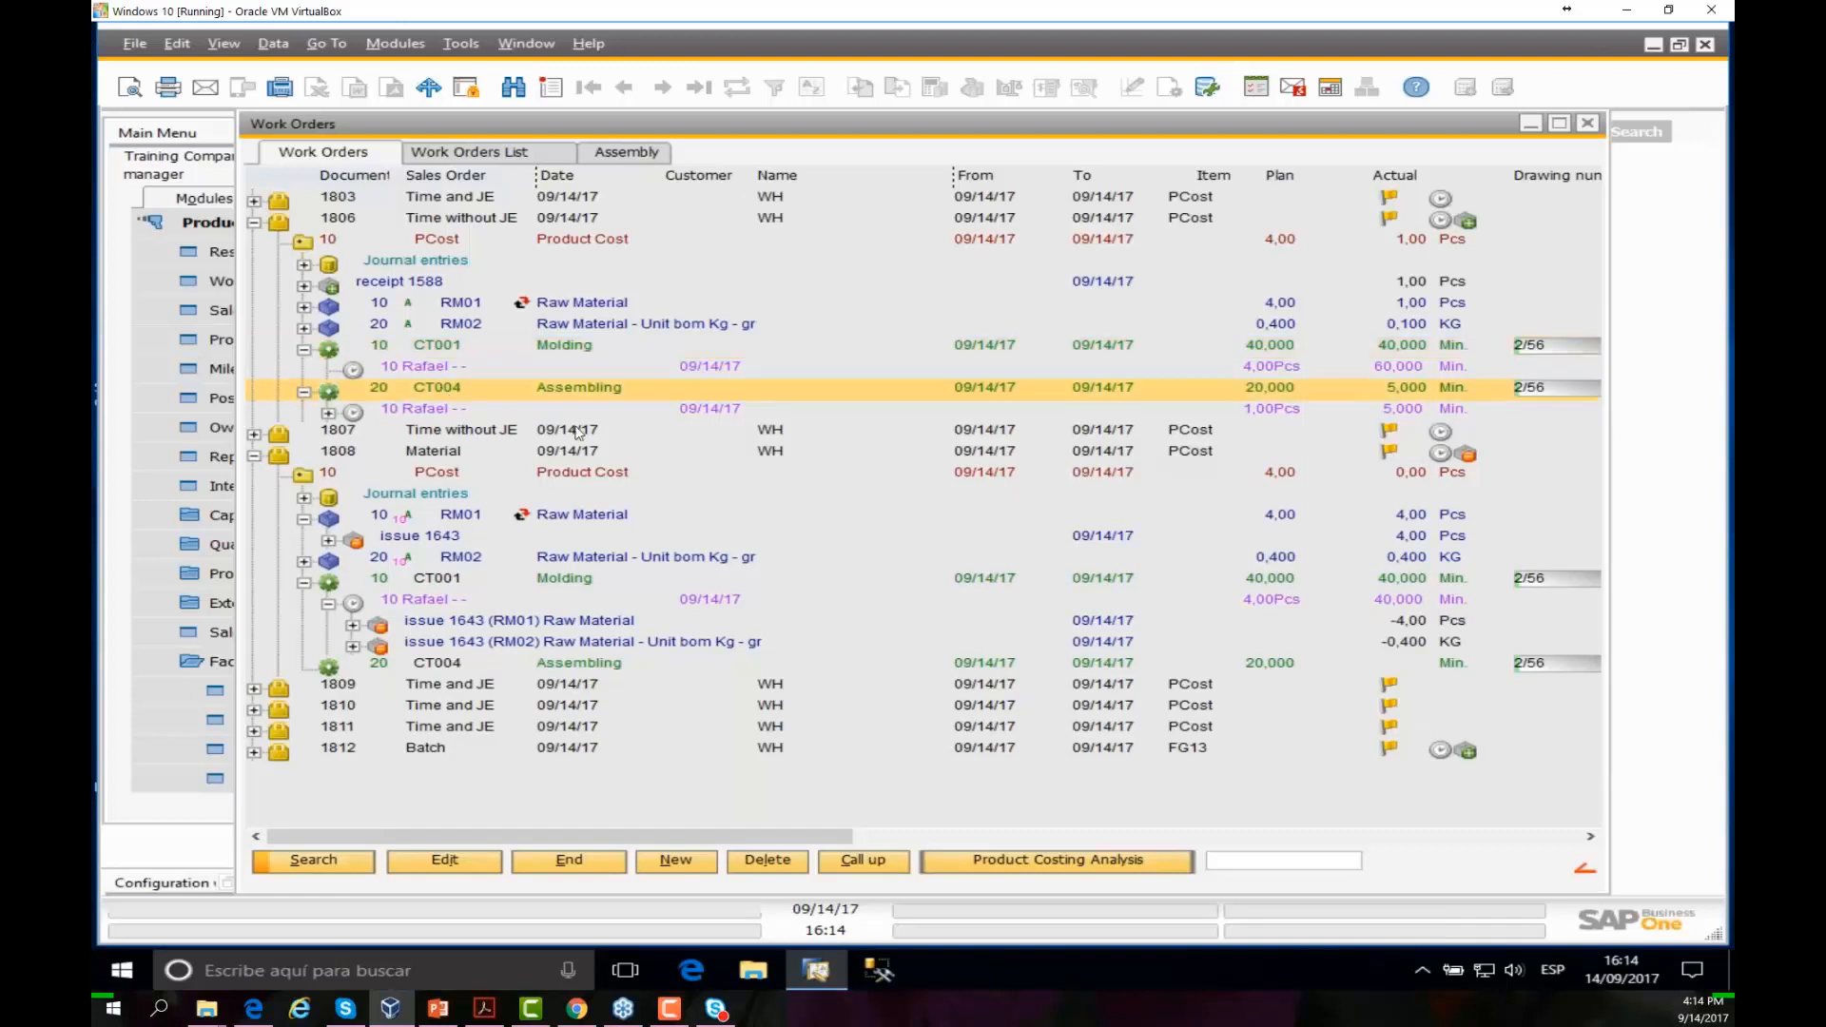
{"action": "right_click", "coordinate": [557, 489]}
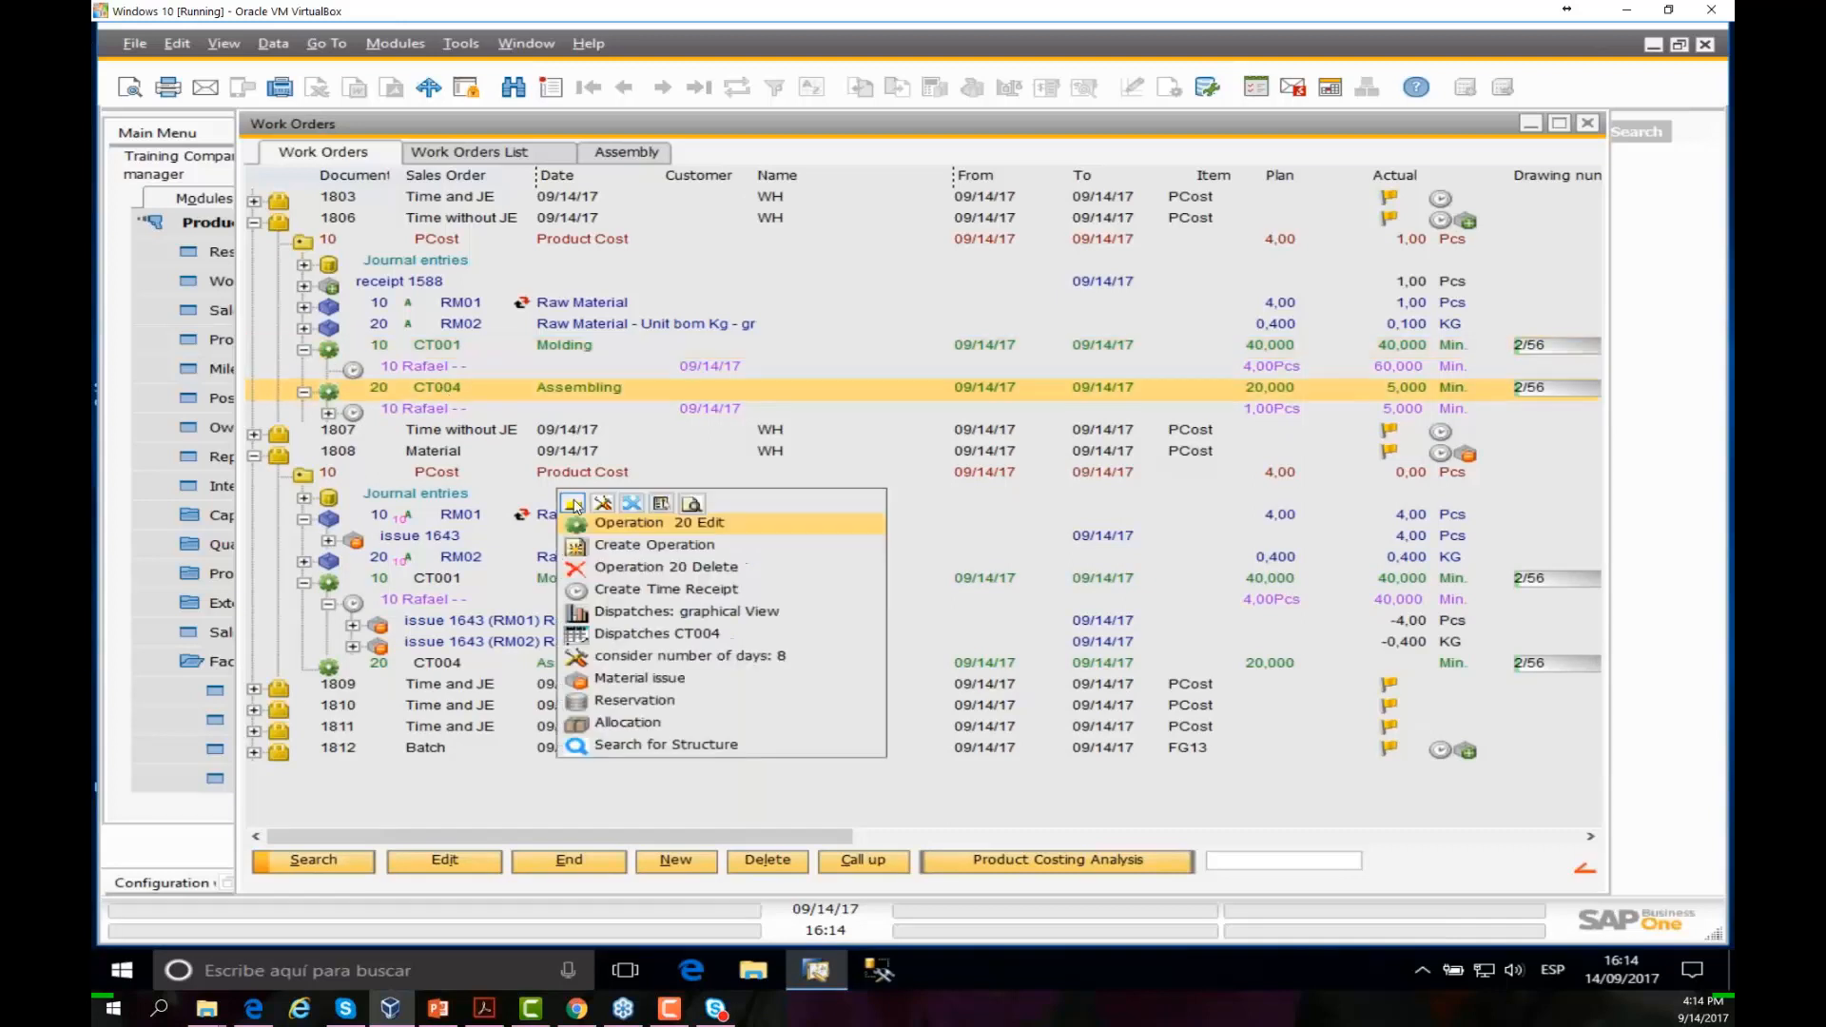
{"action": "left_click", "coordinate": [681, 594]}
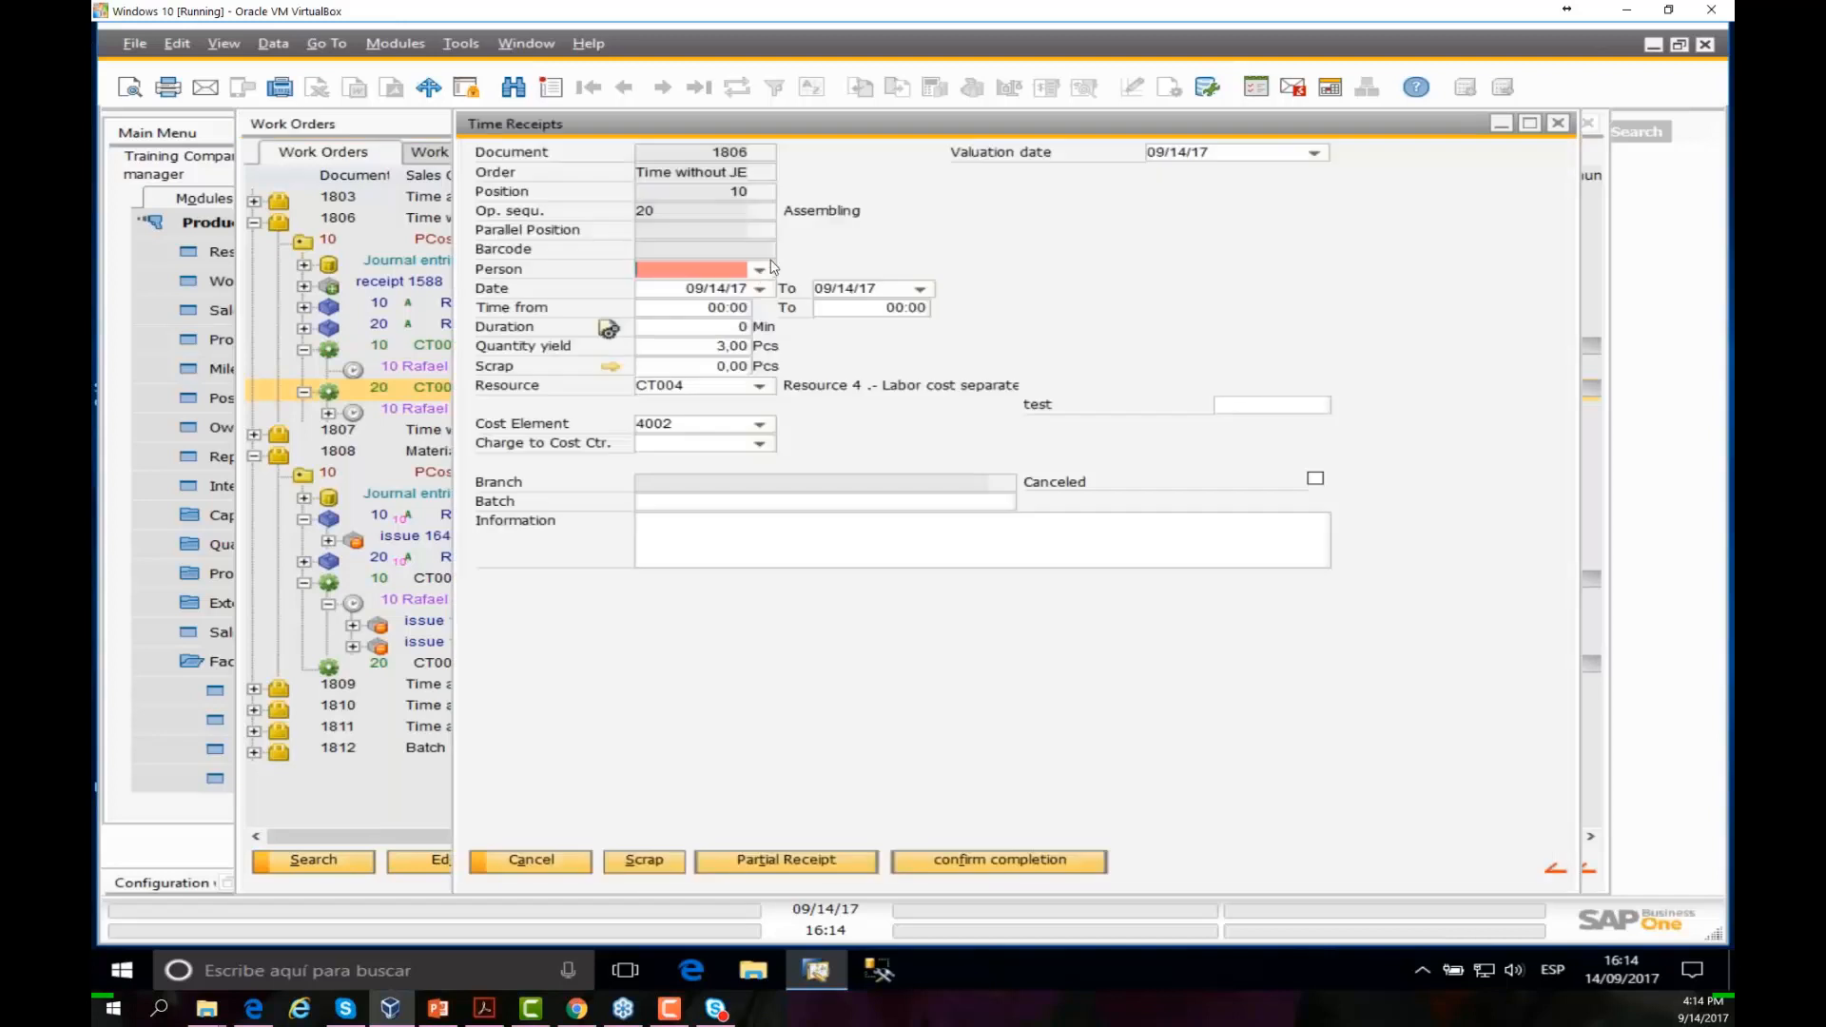
{"action": "left_click", "coordinate": [767, 269]}
{"action": "left_click", "coordinate": [664, 280]}
{"action": "left_click", "coordinate": [737, 327]}
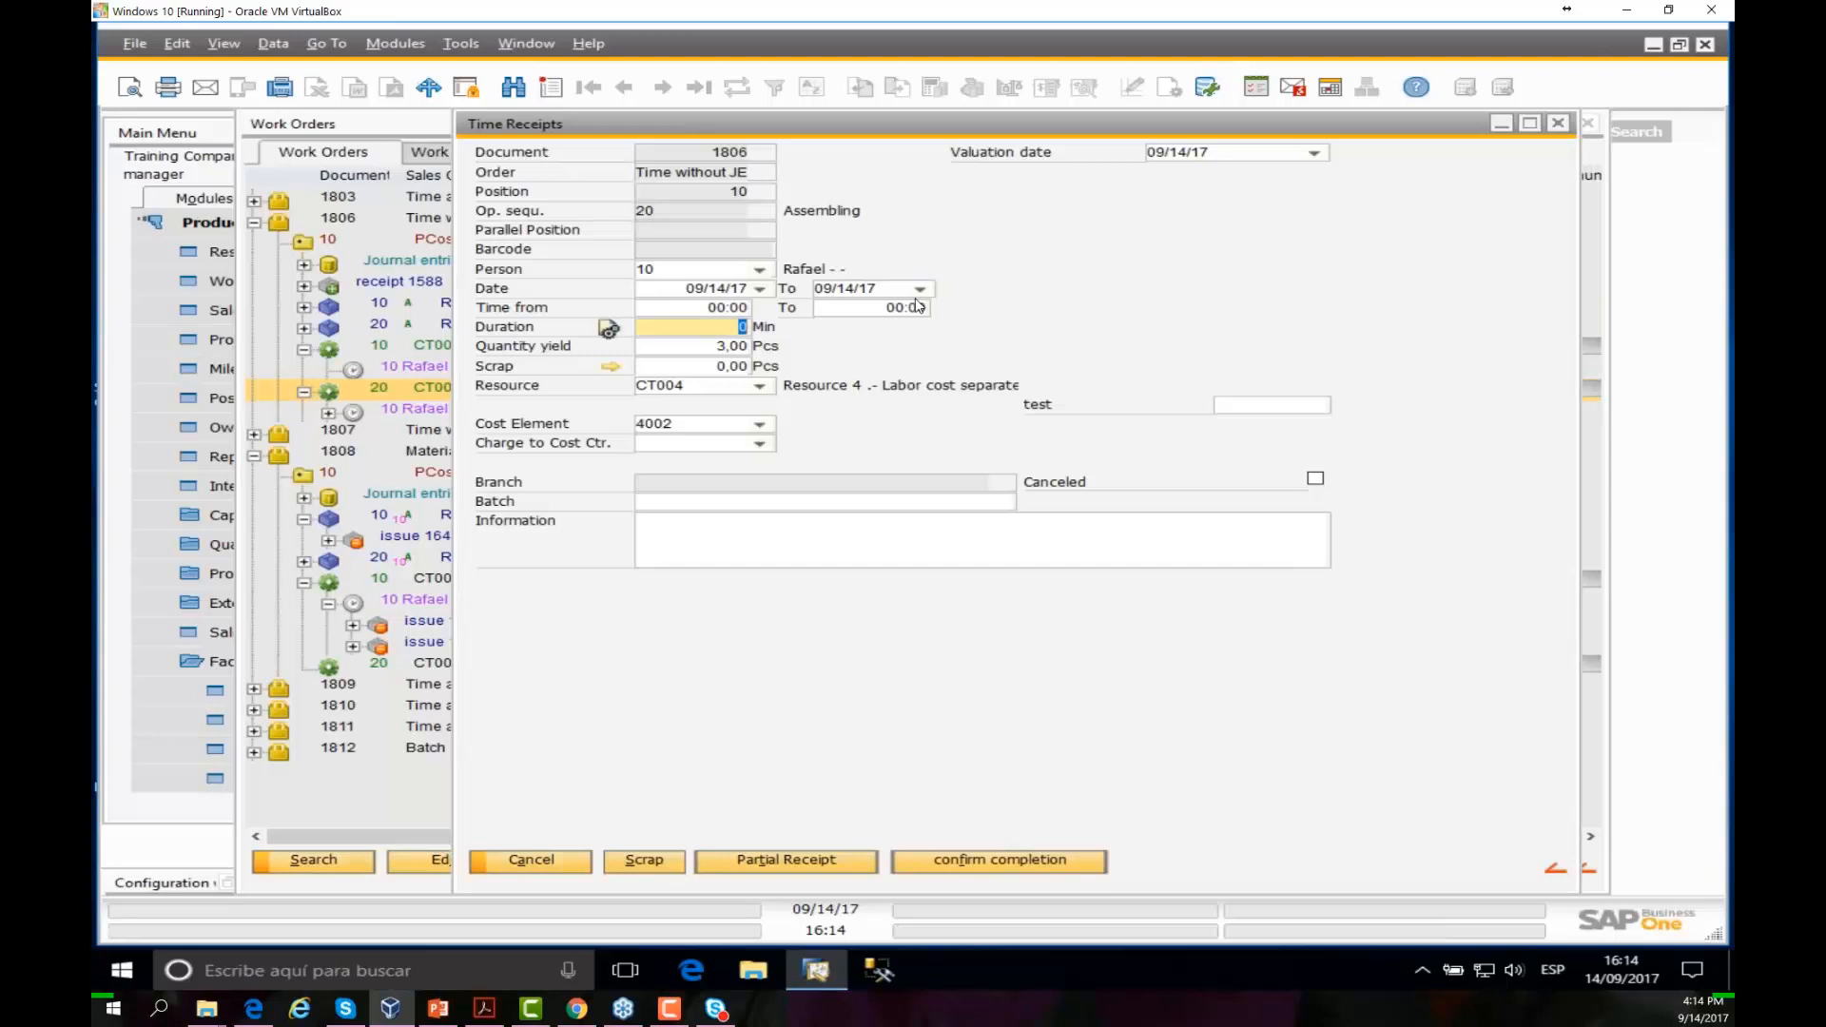
{"action": "type", "text": "5"}
{"action": "left_click", "coordinate": [713, 348]}
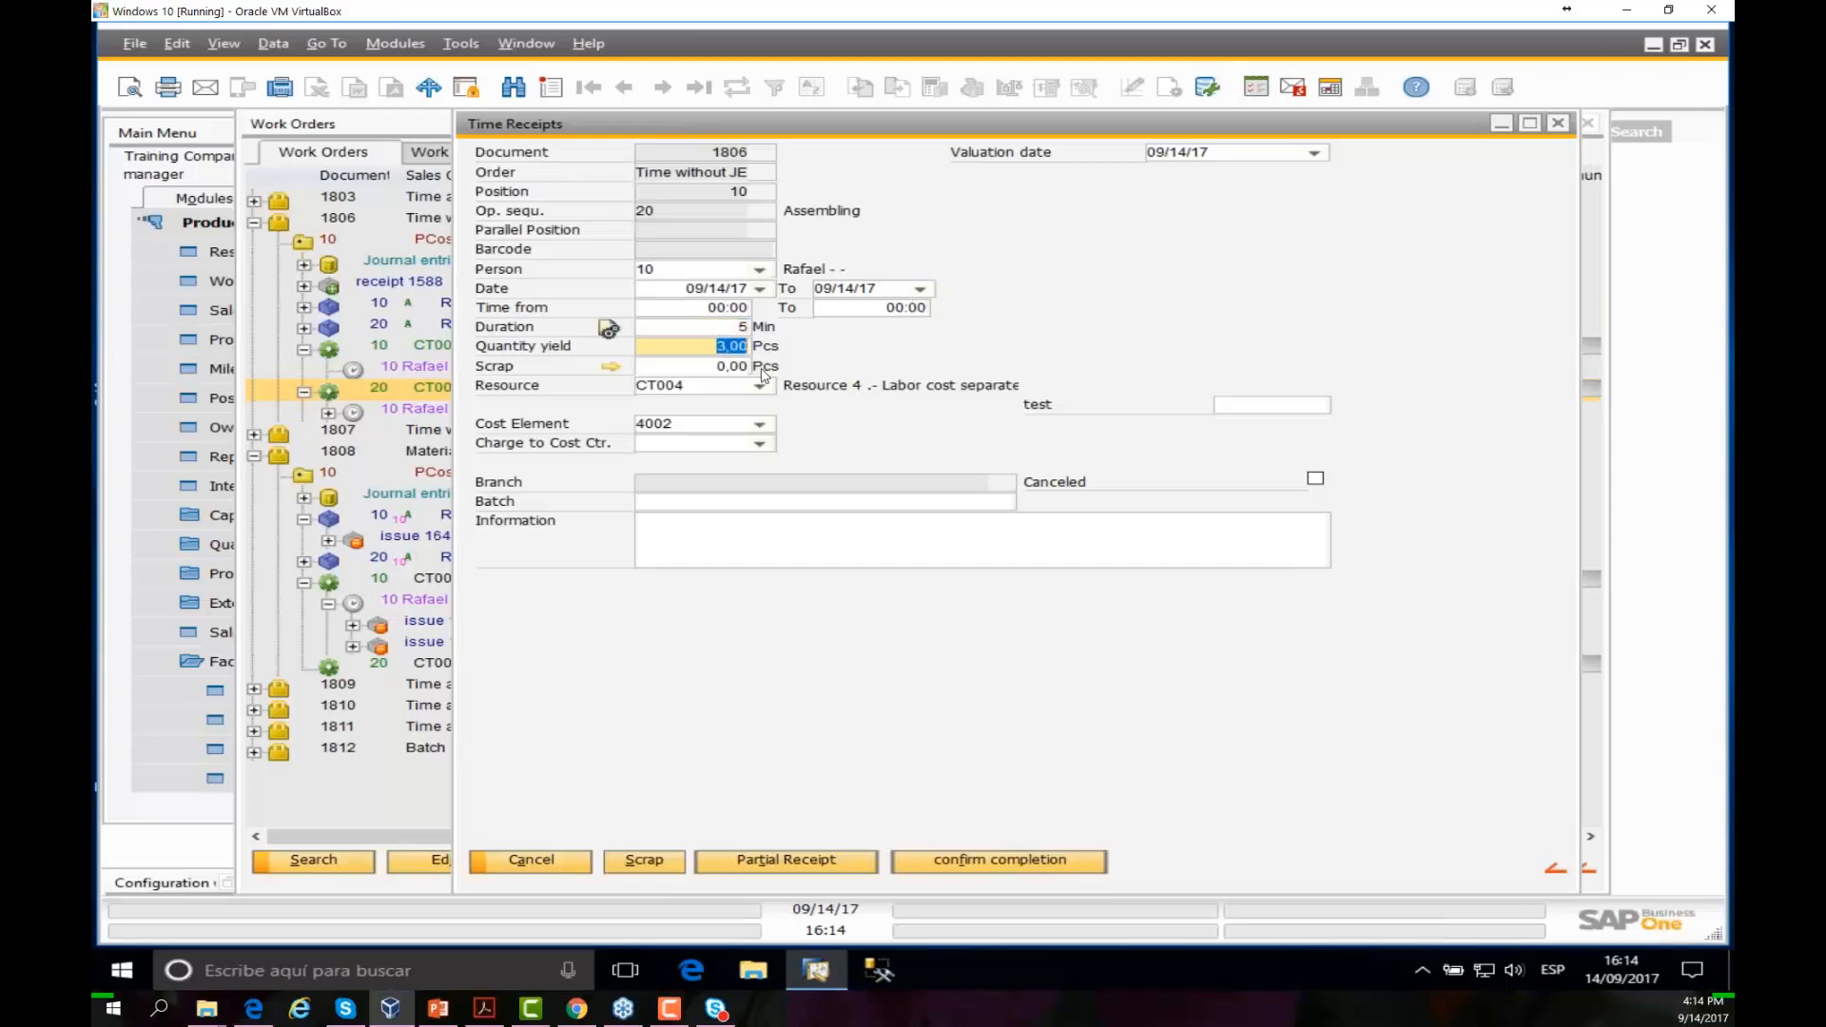
{"action": "type", "text": "1"}
{"action": "left_click", "coordinate": [784, 858]}
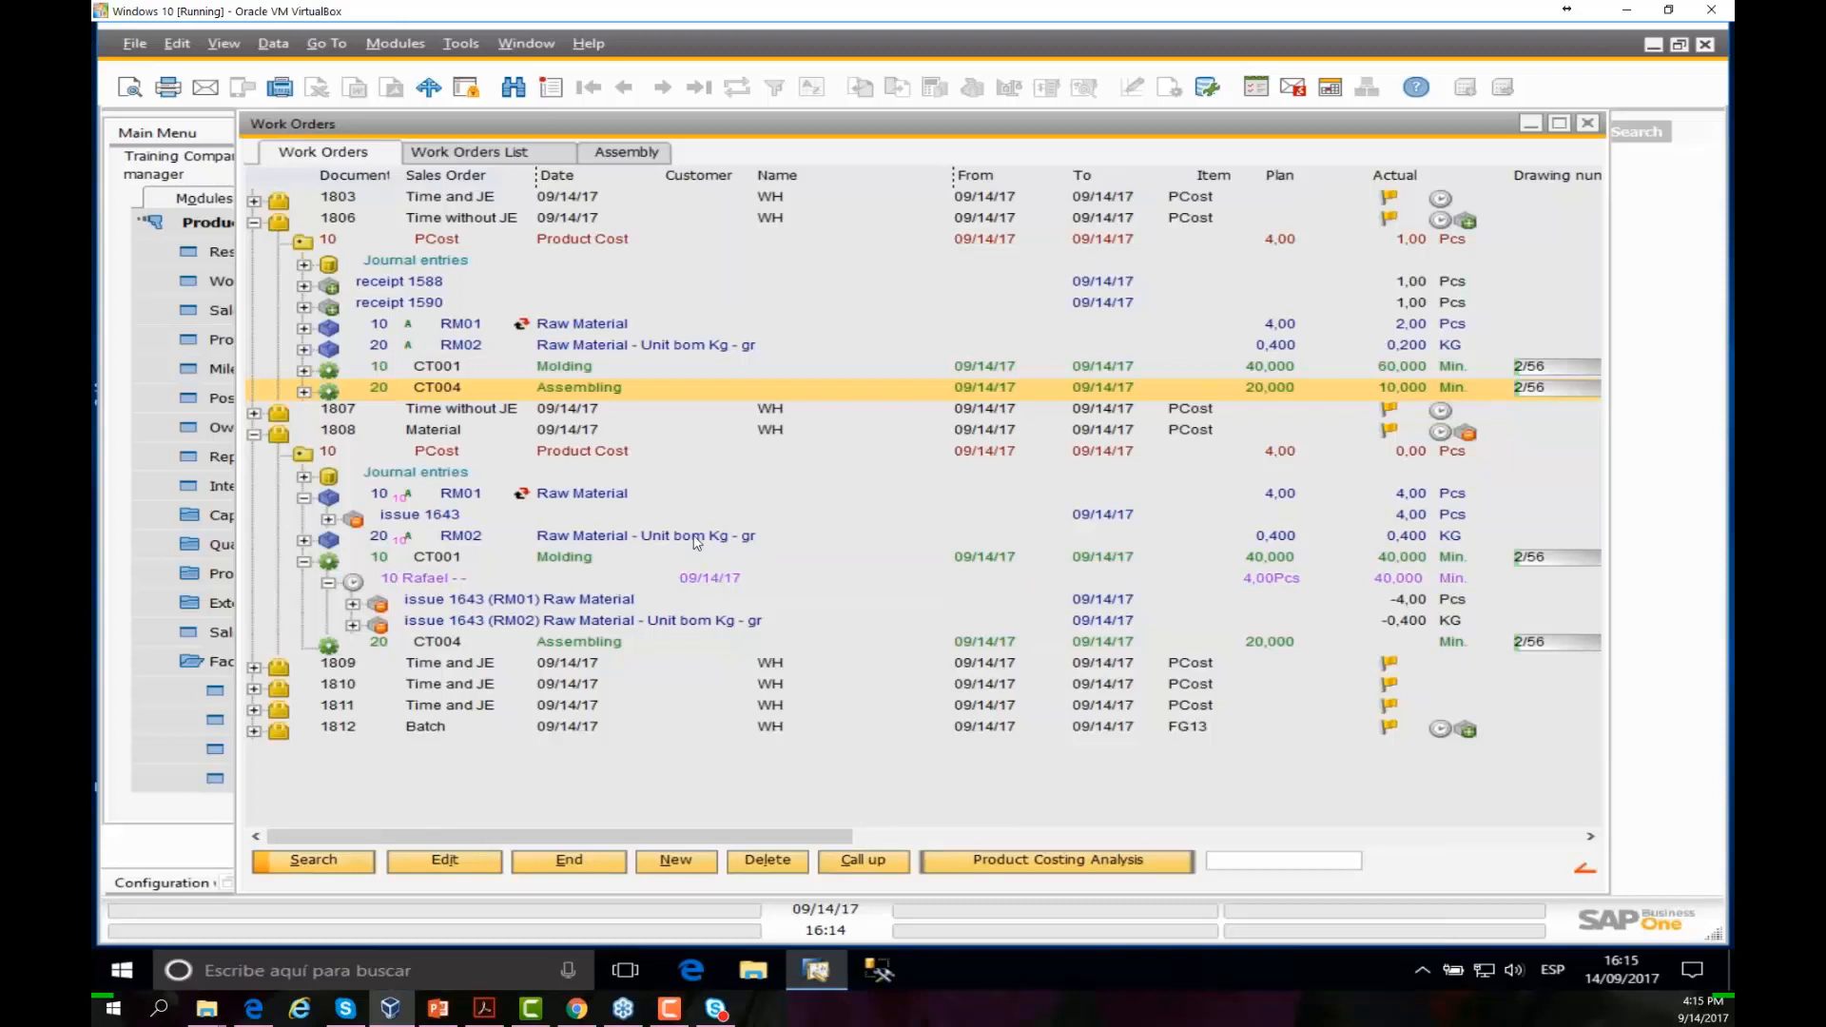
Step: Expand receipts 1588 and 1590 of the first "Time without JE" order and compare the costs of their journal documents
{"action": "left_click", "coordinate": [398, 282]}
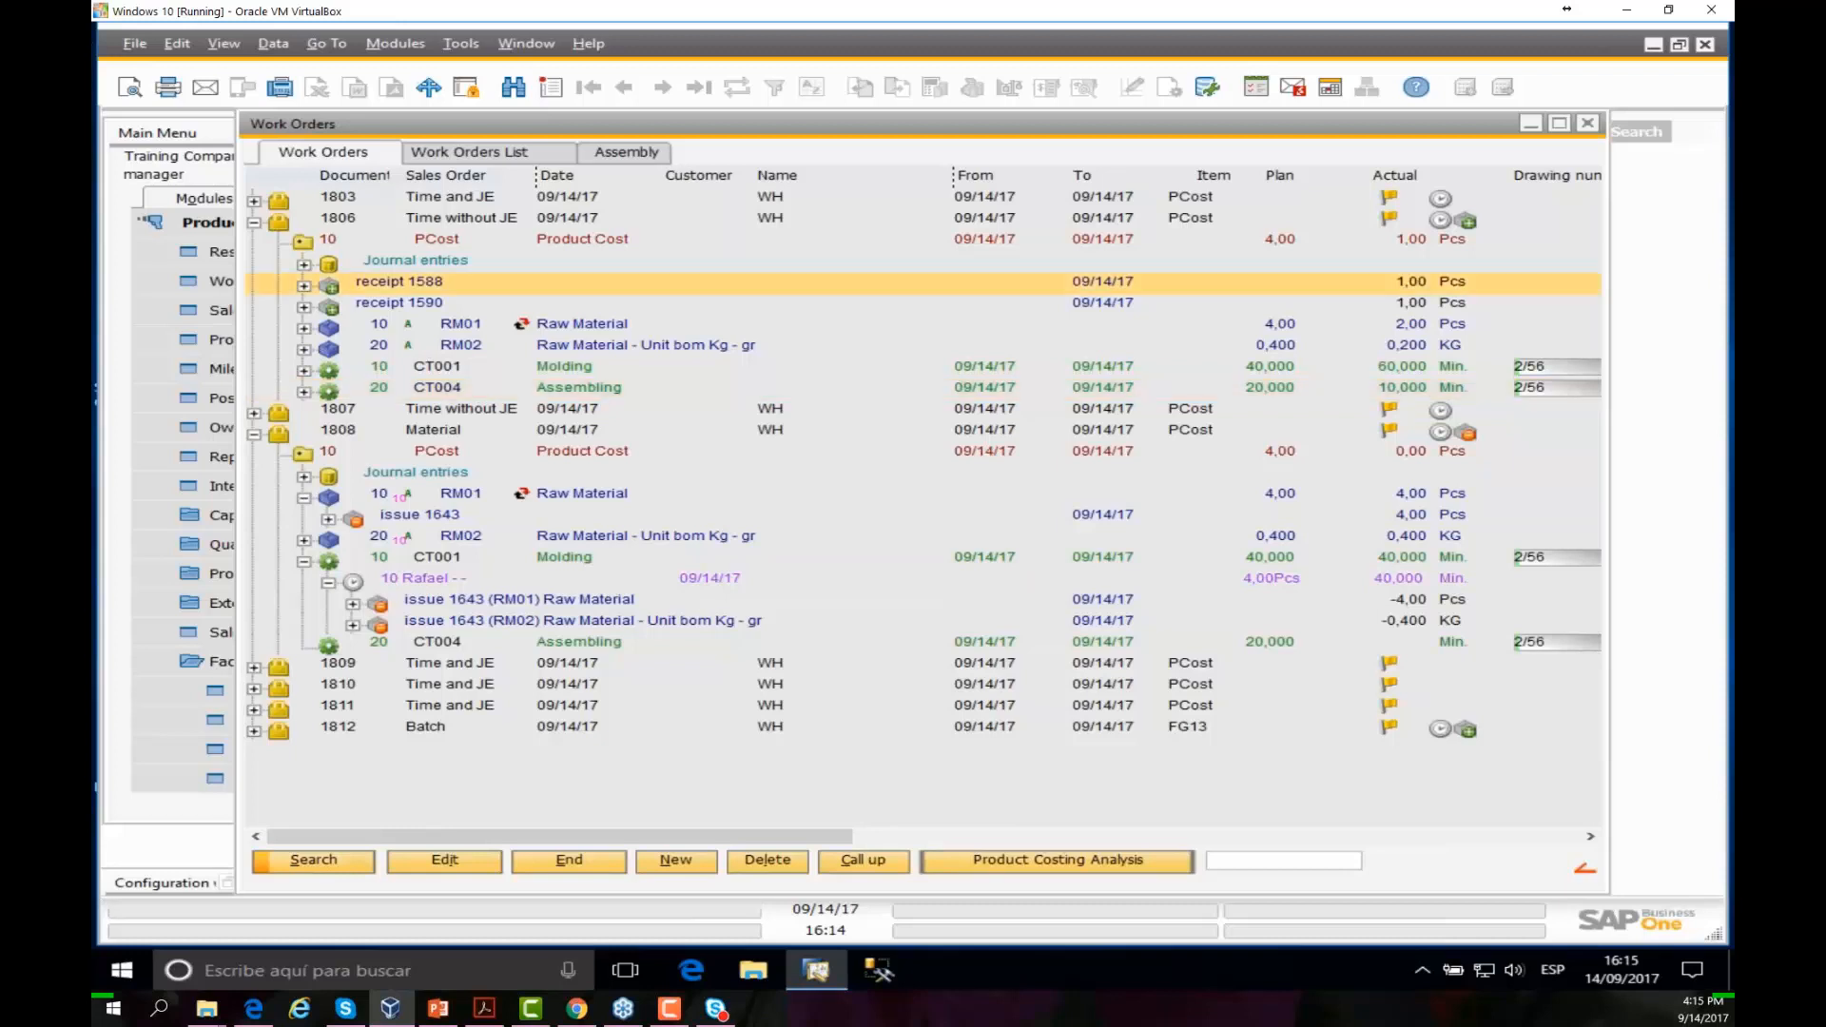
{"action": "left_click", "coordinate": [305, 286]}
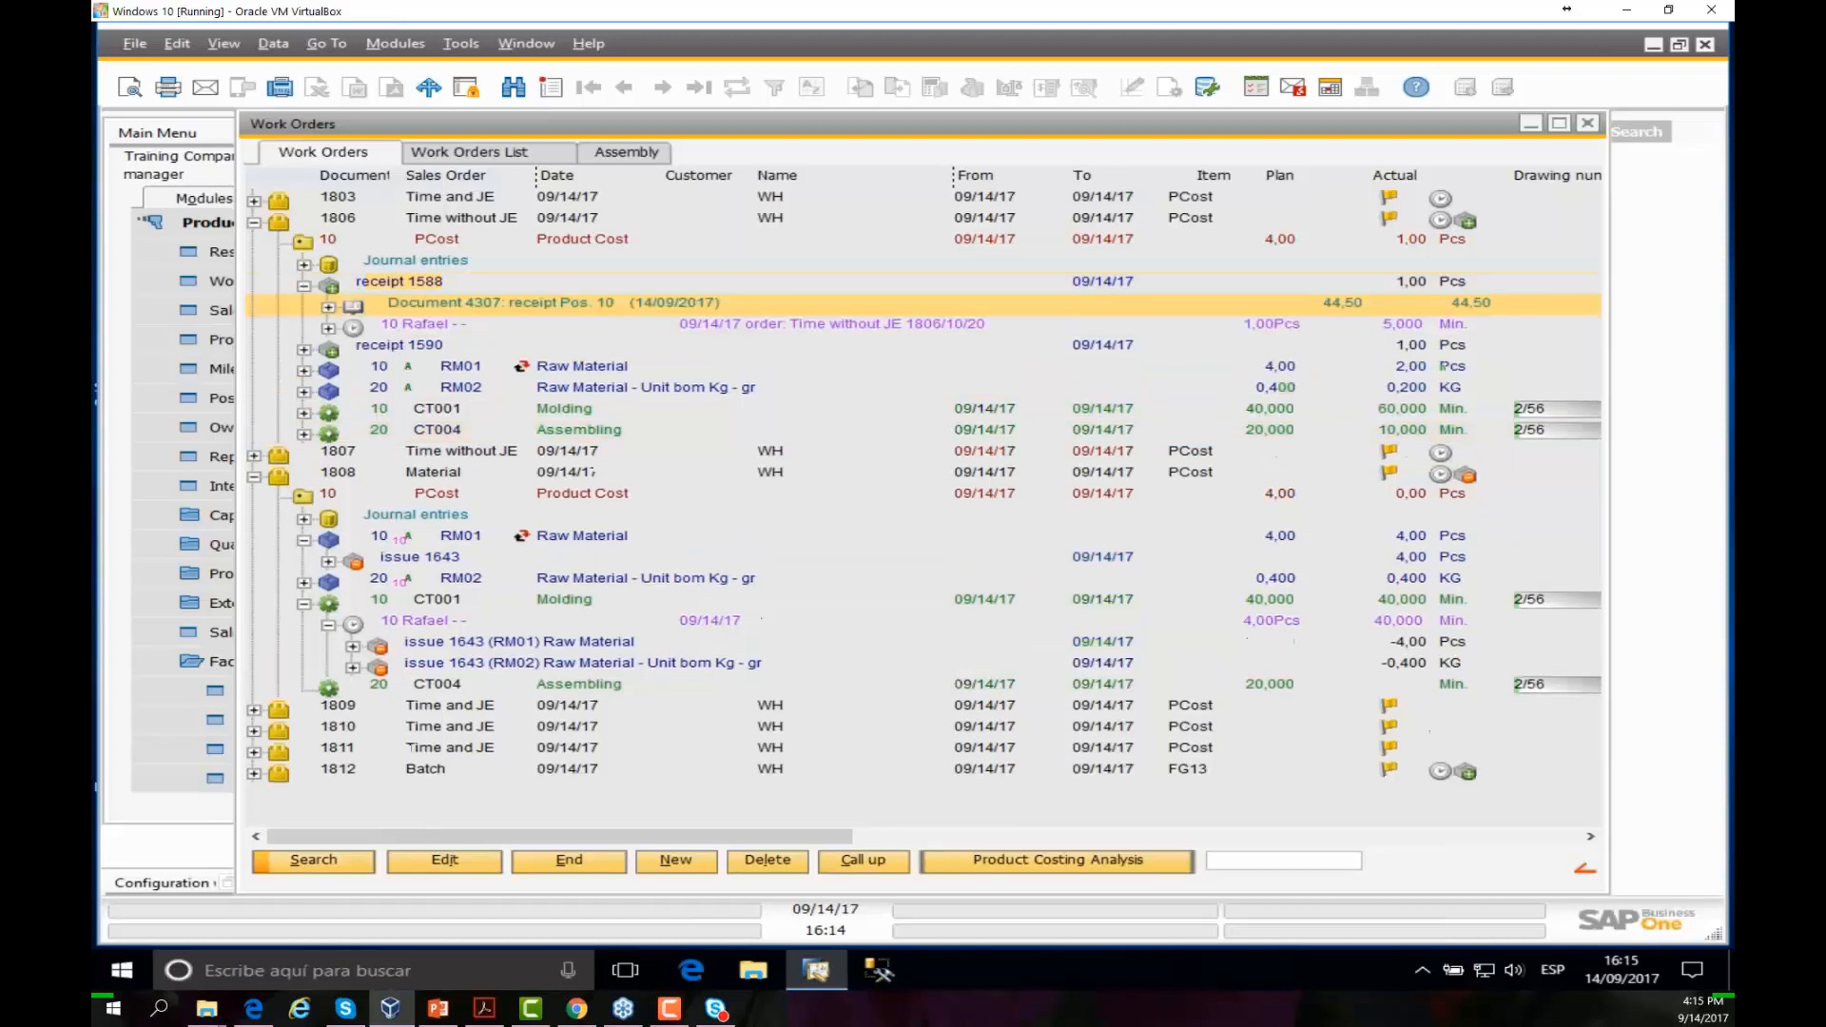
{"action": "left_click", "coordinate": [305, 351]}
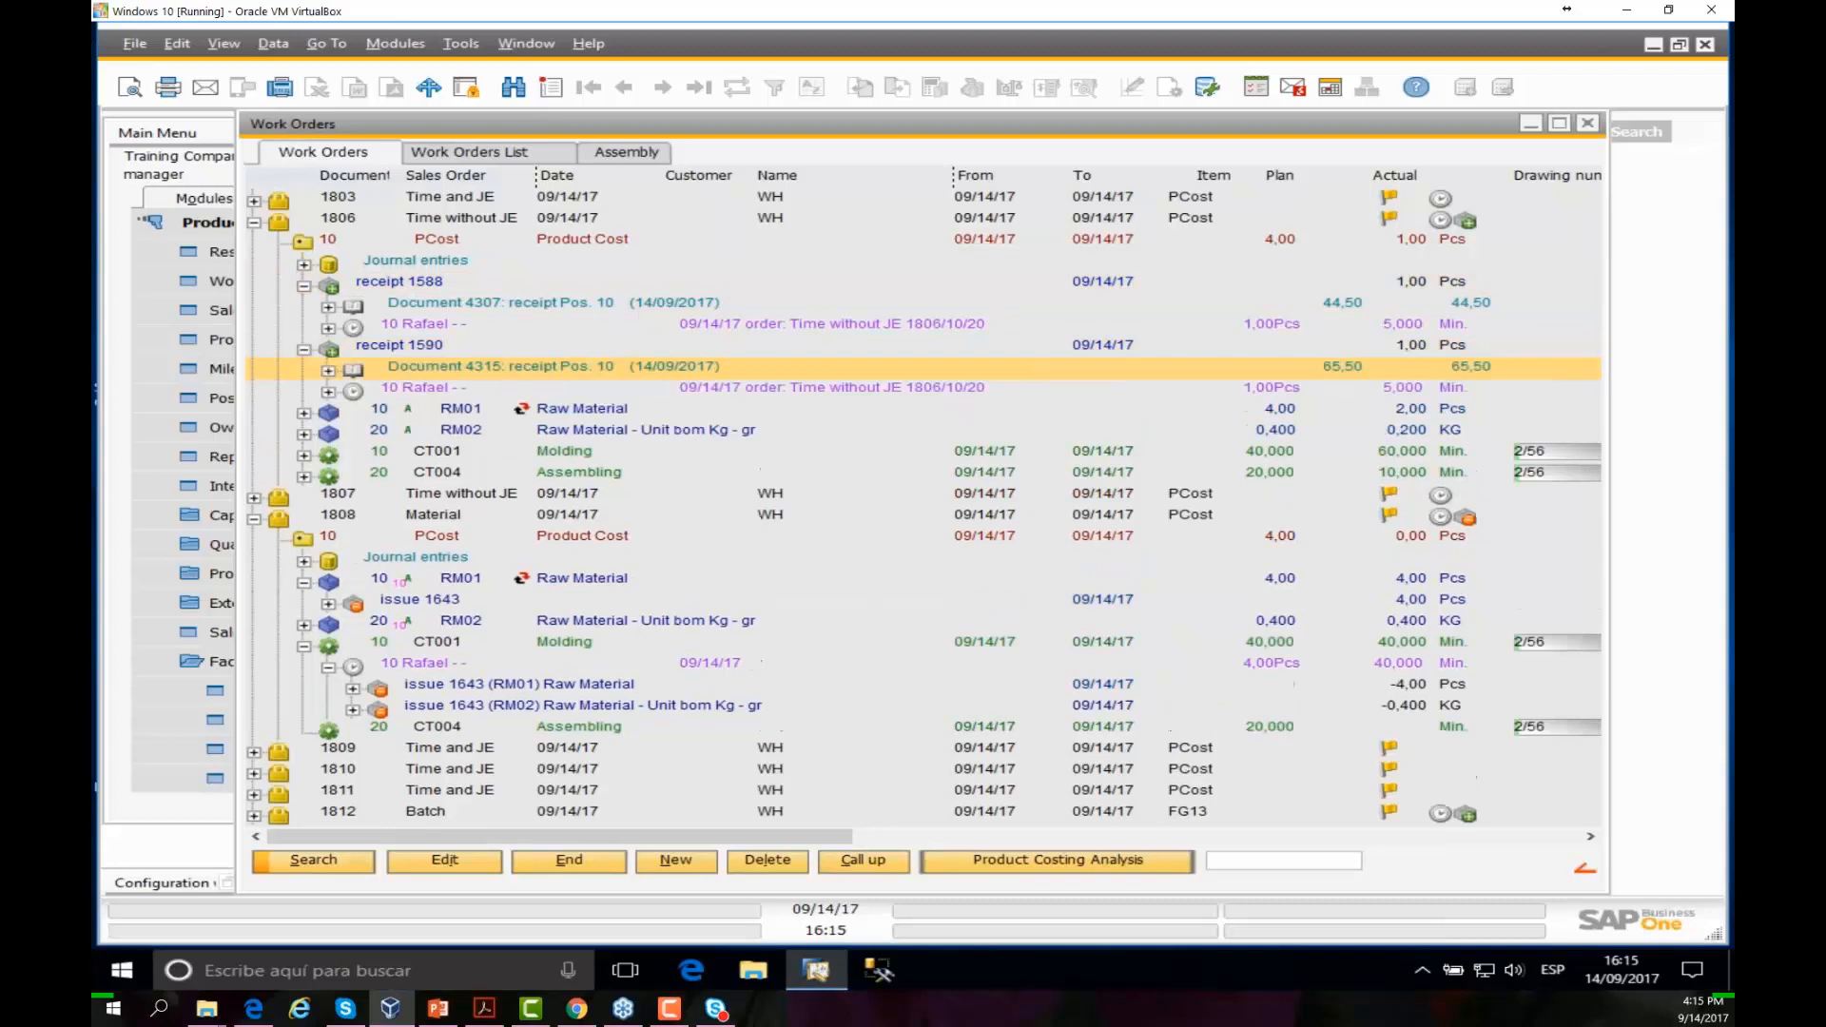
{"action": "left_click", "coordinate": [399, 346]}
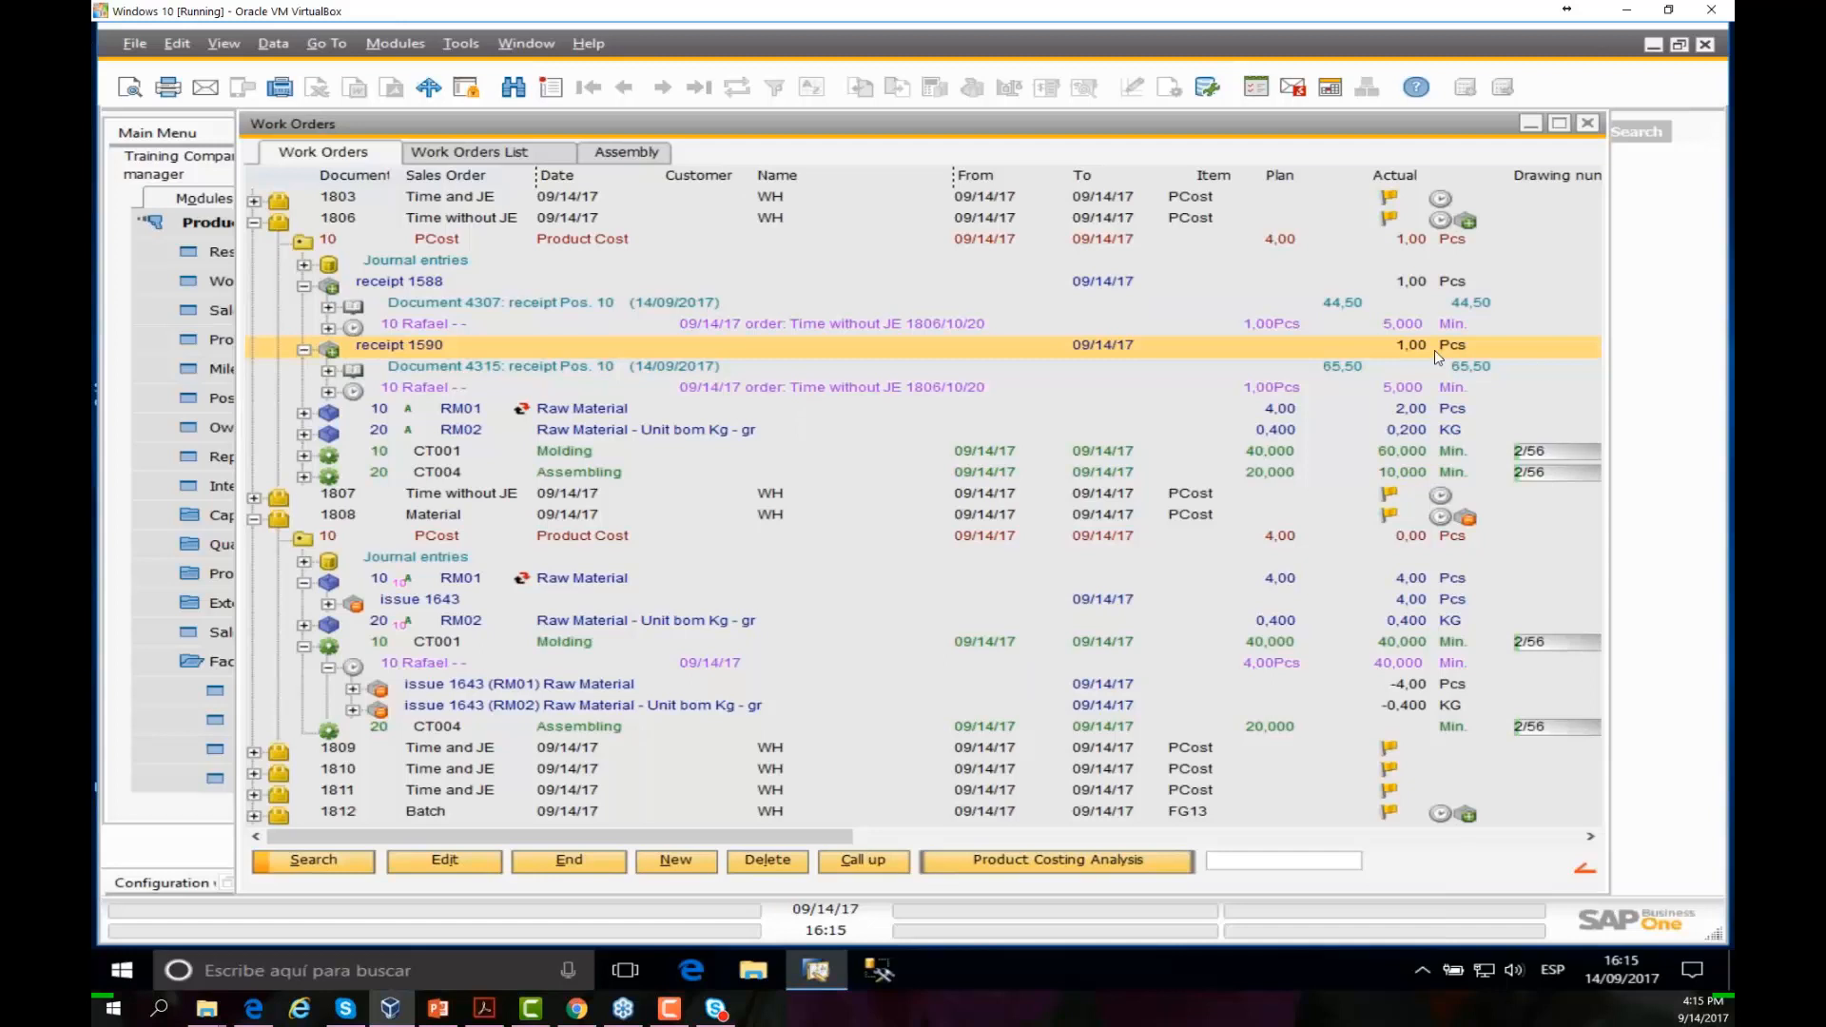
{"action": "left_click", "coordinate": [1356, 310]}
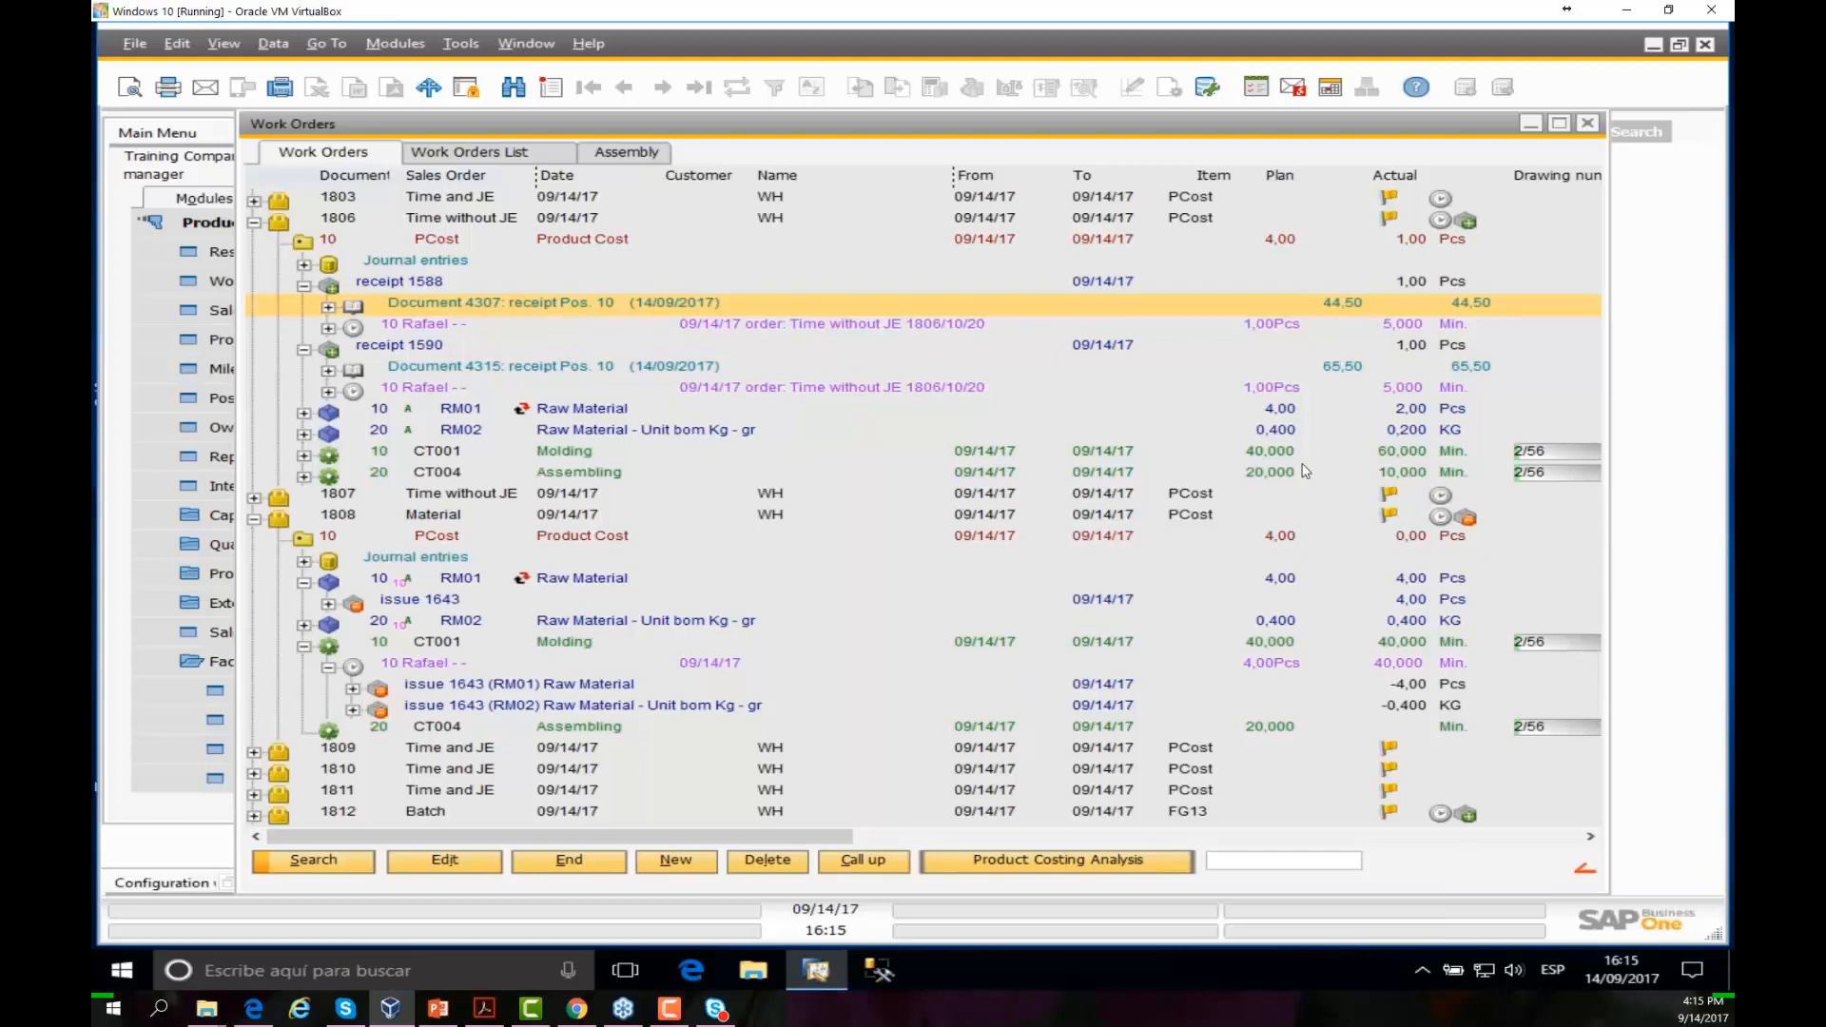
{"action": "left_click", "coordinate": [1355, 369]}
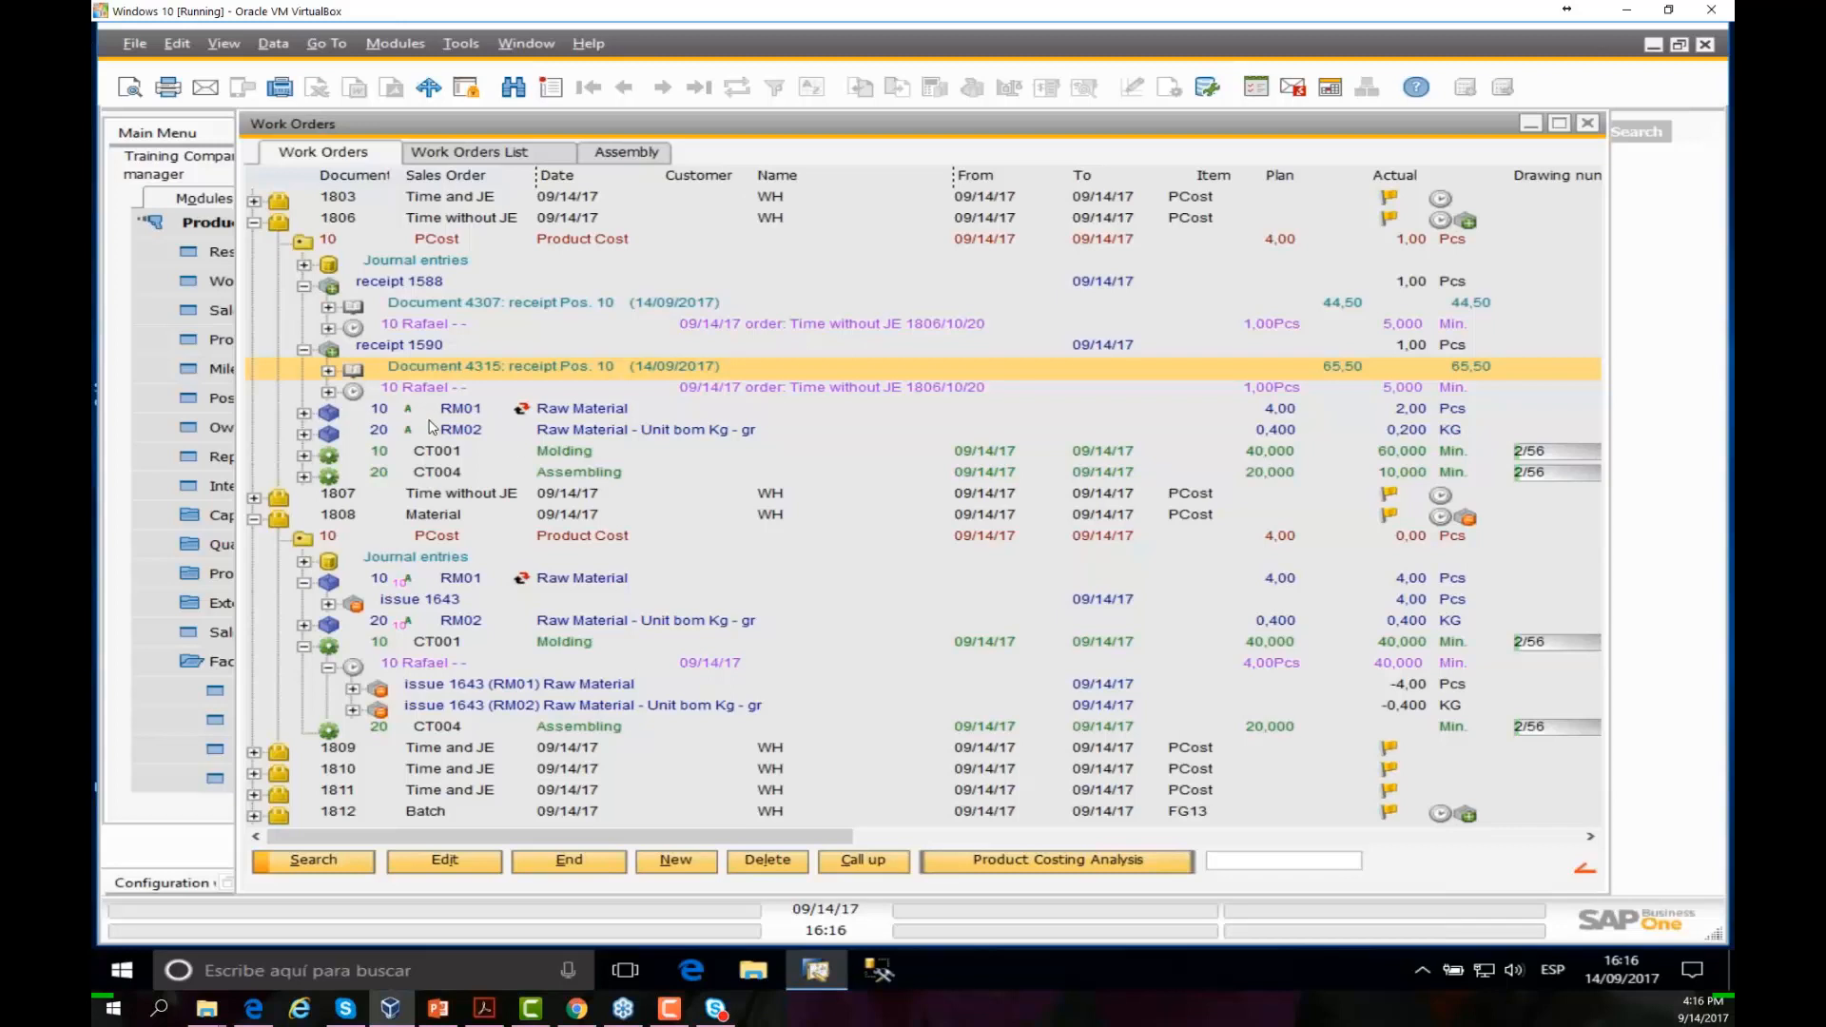
Step: Create a time receipt for the Assembling operation with person 10, 10 minutes and 2 pieces, and confirm the operation's completion
{"action": "double_click", "coordinate": [437, 239]}
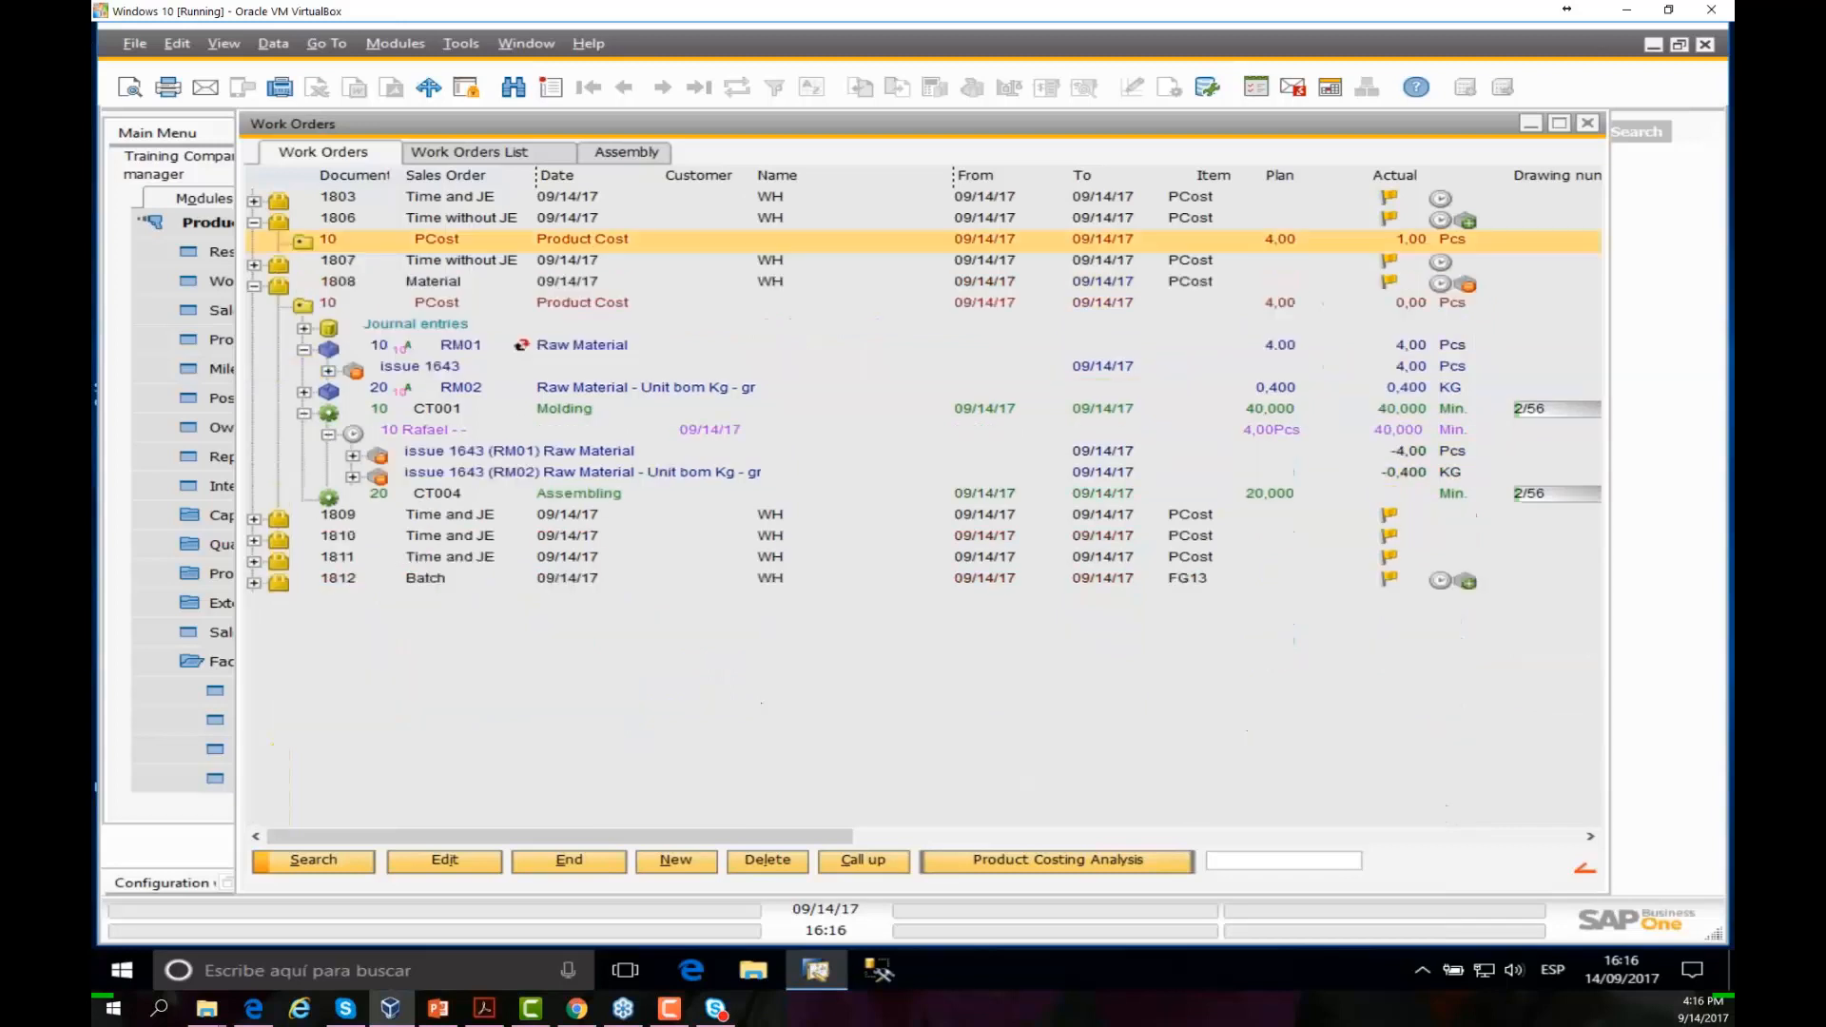
{"action": "left_click", "coordinate": [263, 270]}
{"action": "left_click", "coordinate": [309, 245]}
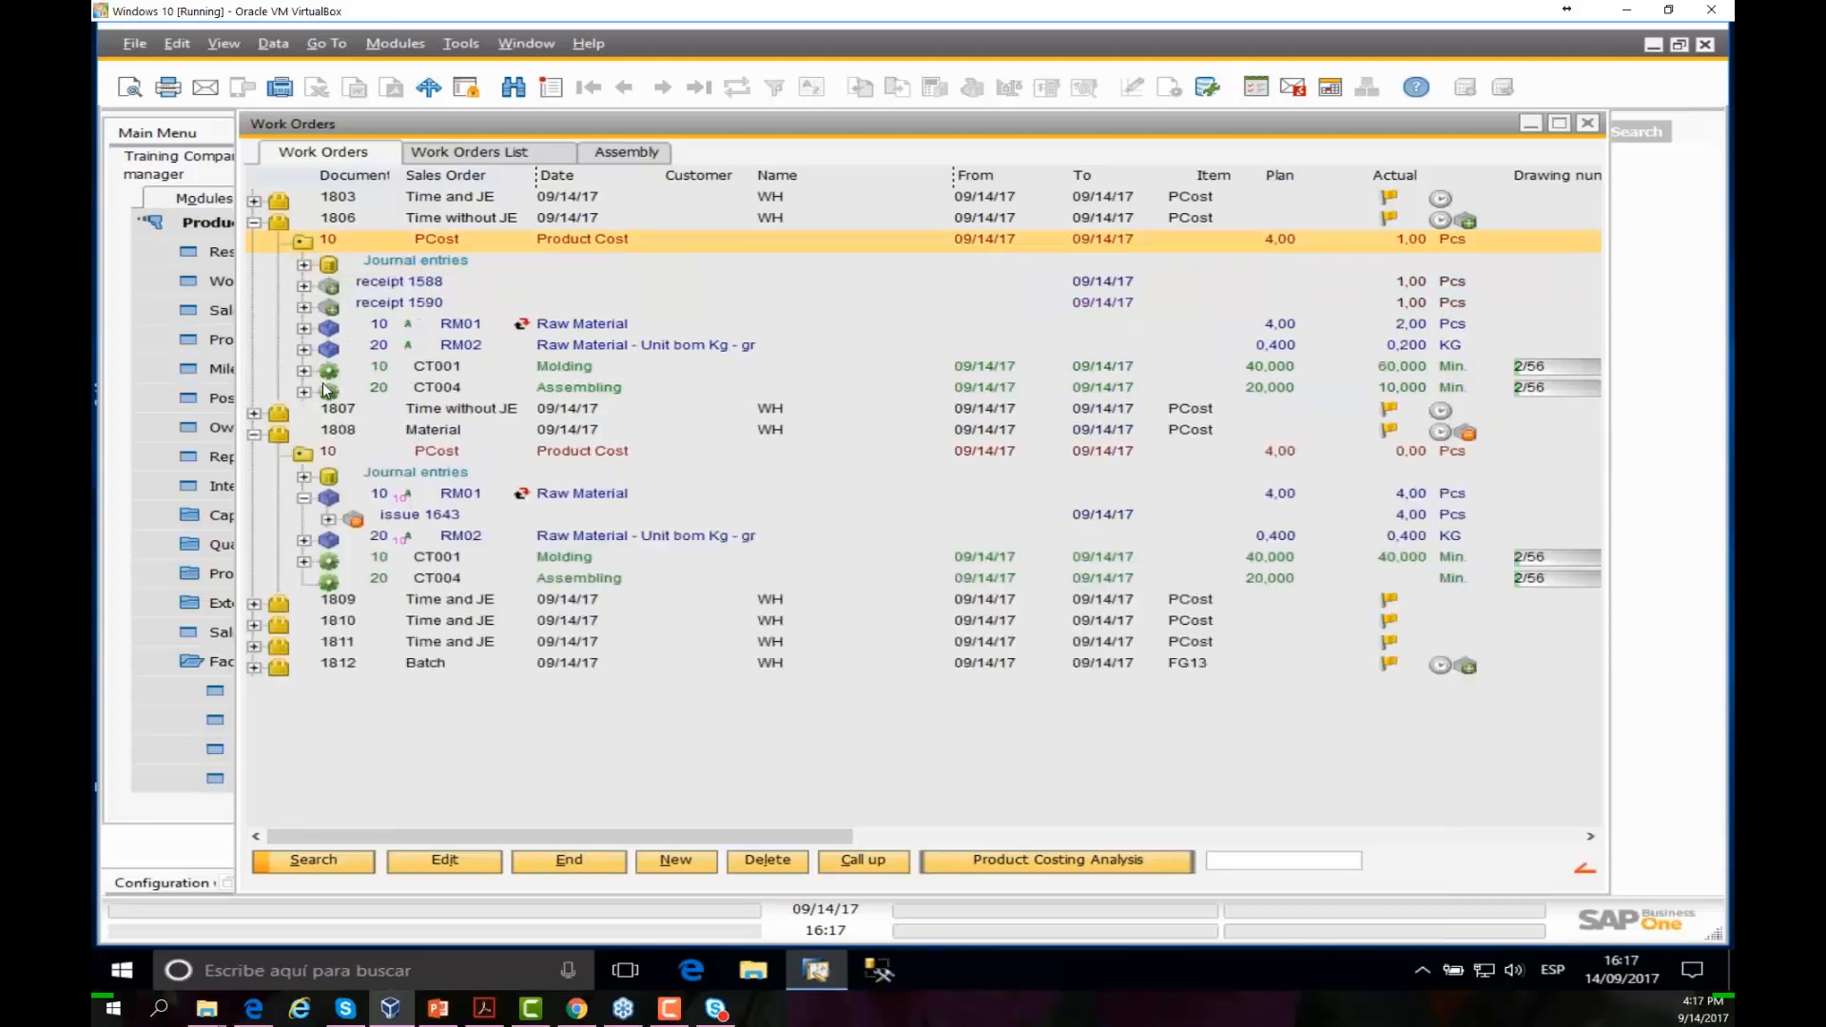
{"action": "left_click", "coordinate": [339, 392]}
{"action": "right_click", "coordinate": [339, 392]}
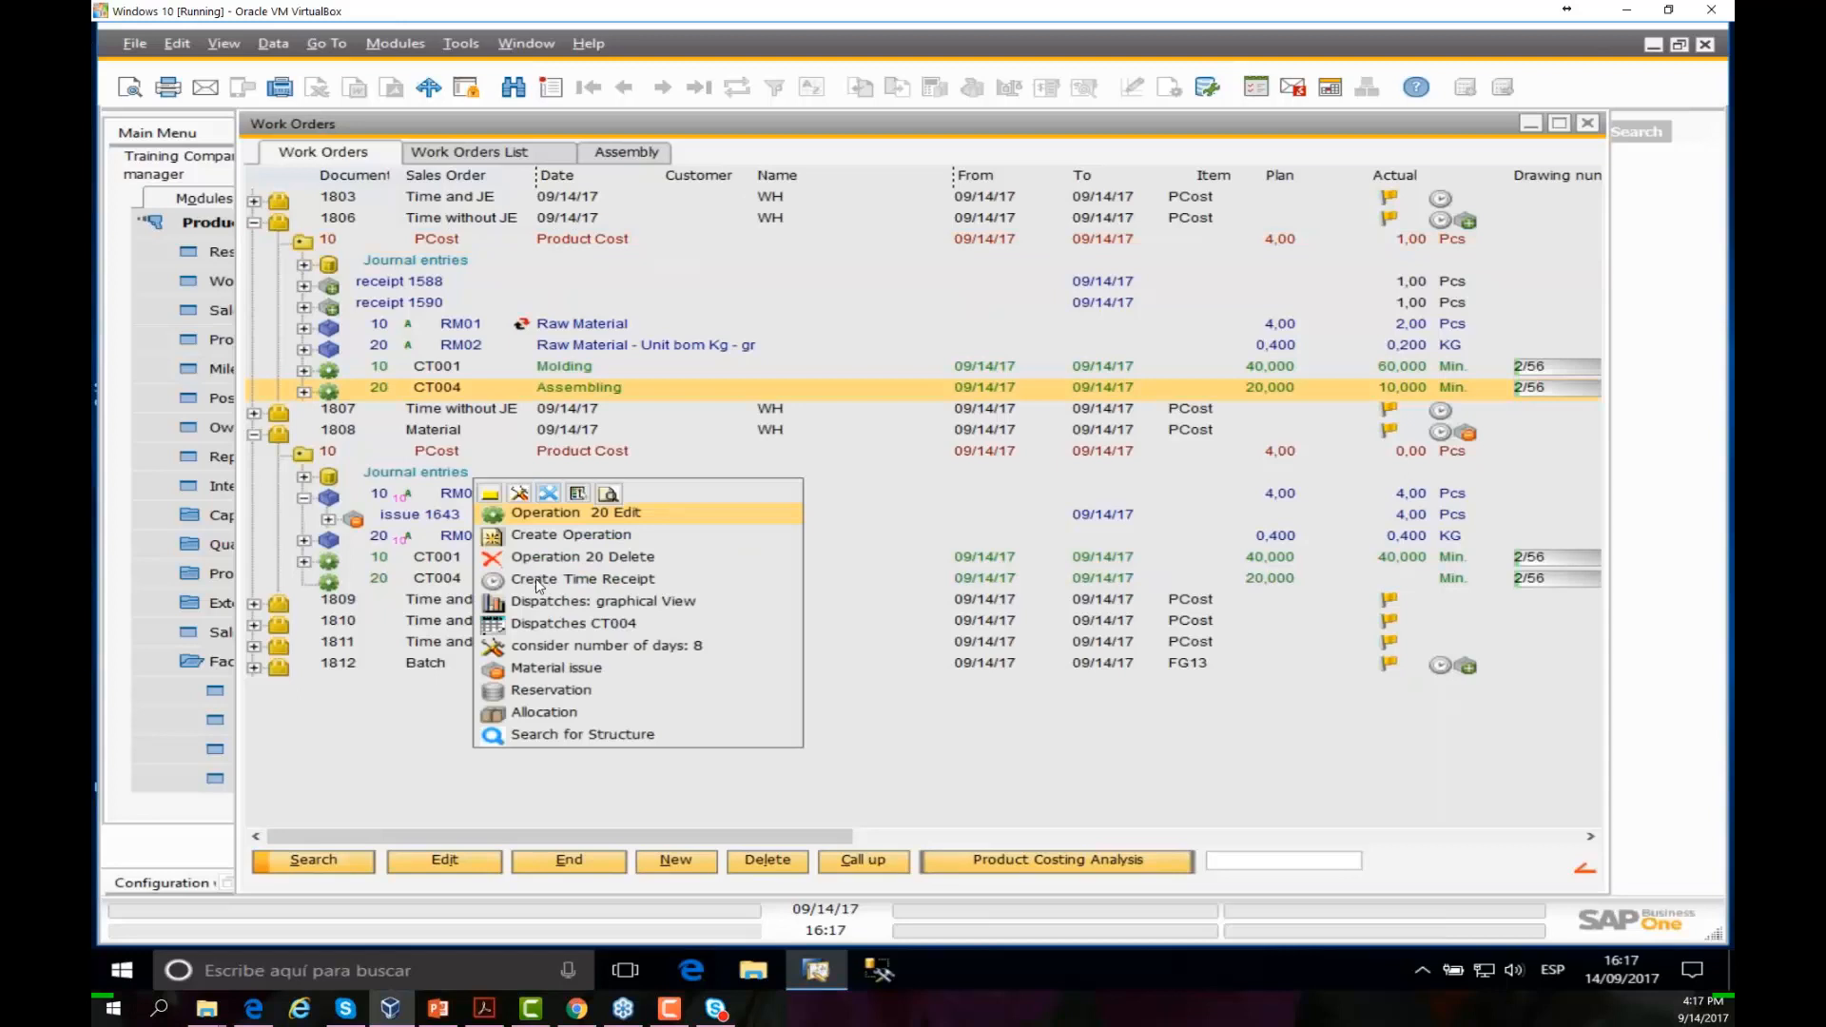
{"action": "left_click", "coordinate": [542, 582]}
{"action": "type", "text": "10"}
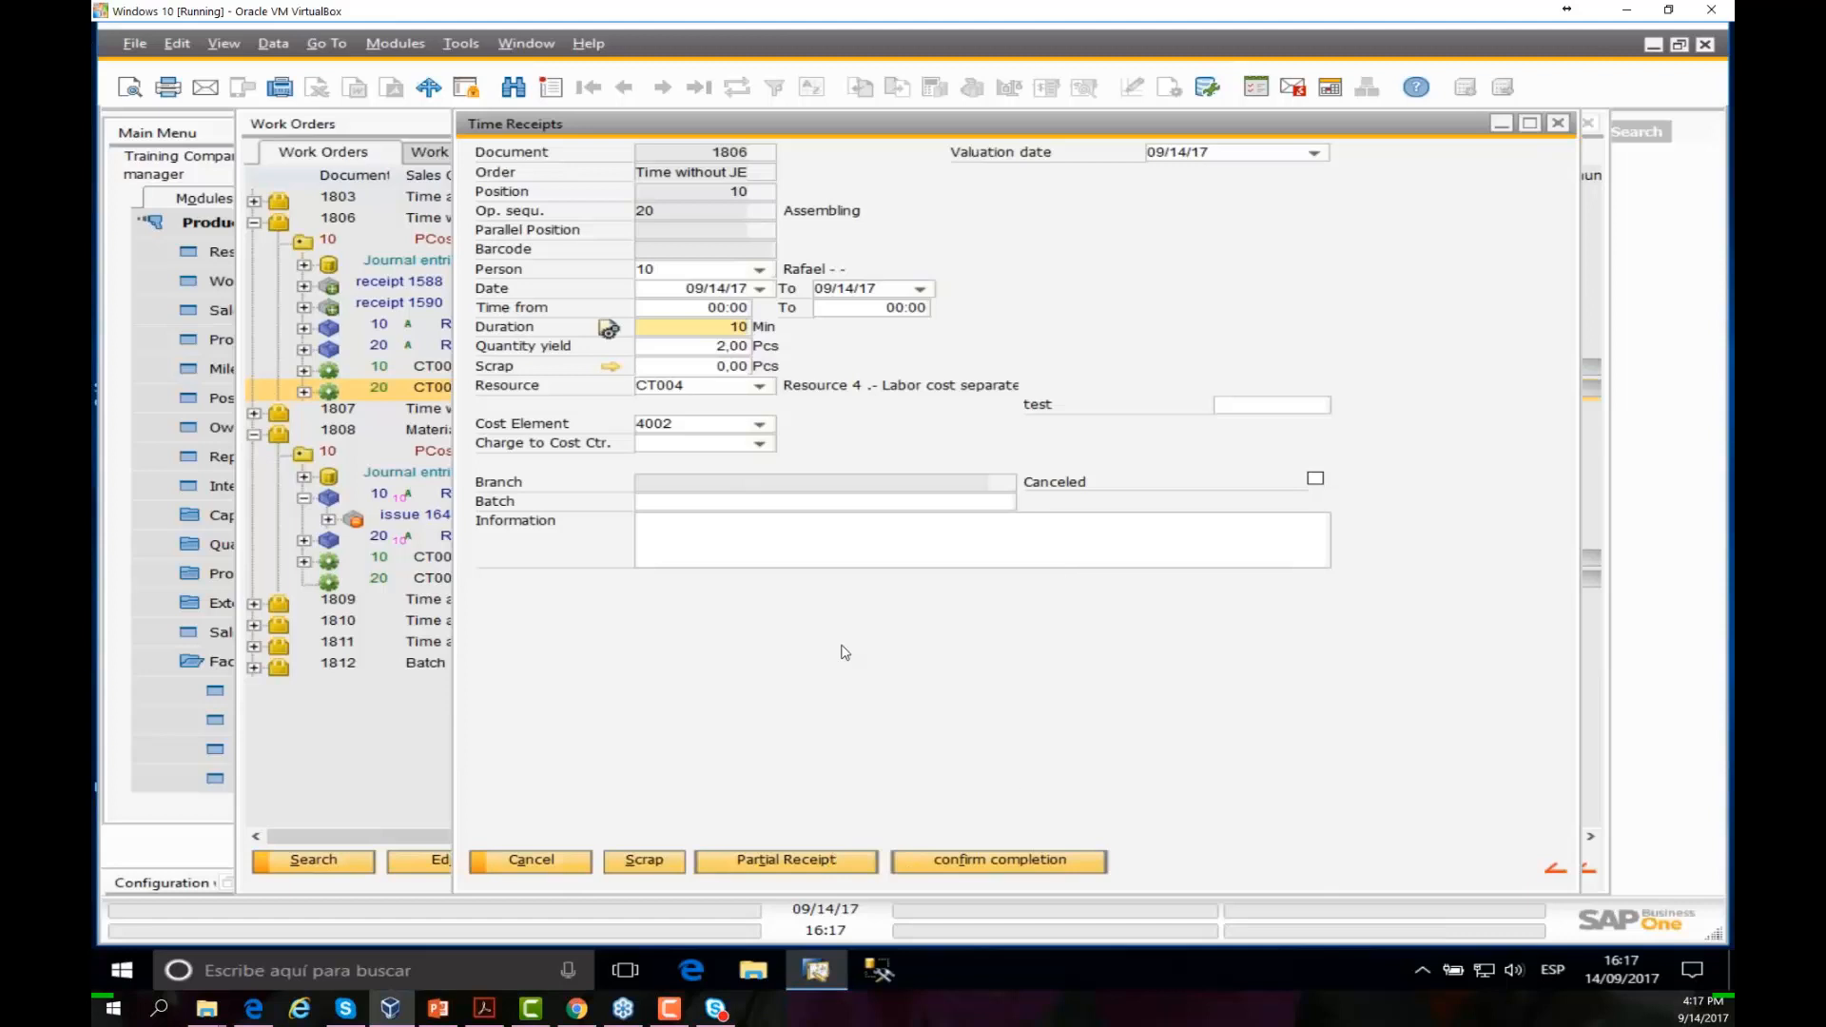
{"action": "left_click", "coordinate": [1025, 863]}
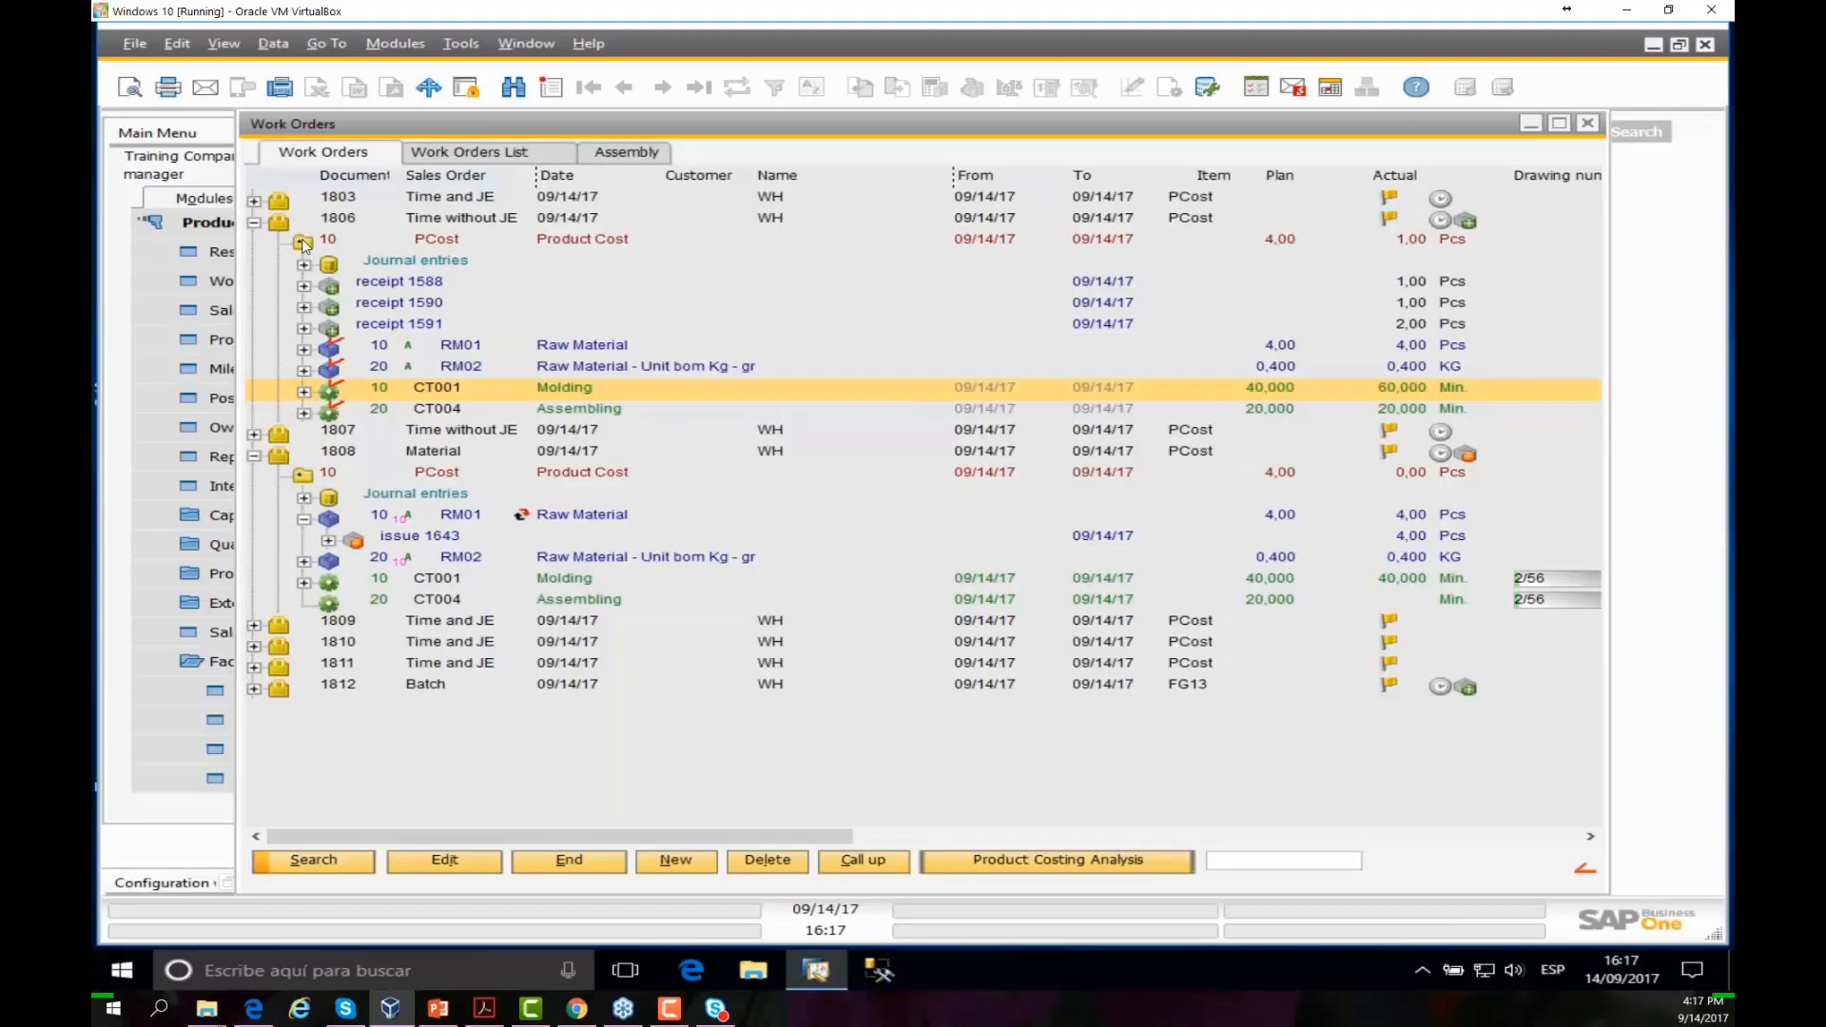
Step: Collapse and re-expand the order's Product Cost position, and expand its Assembling operation to examine the time receipts
{"action": "left_click", "coordinate": [304, 244]}
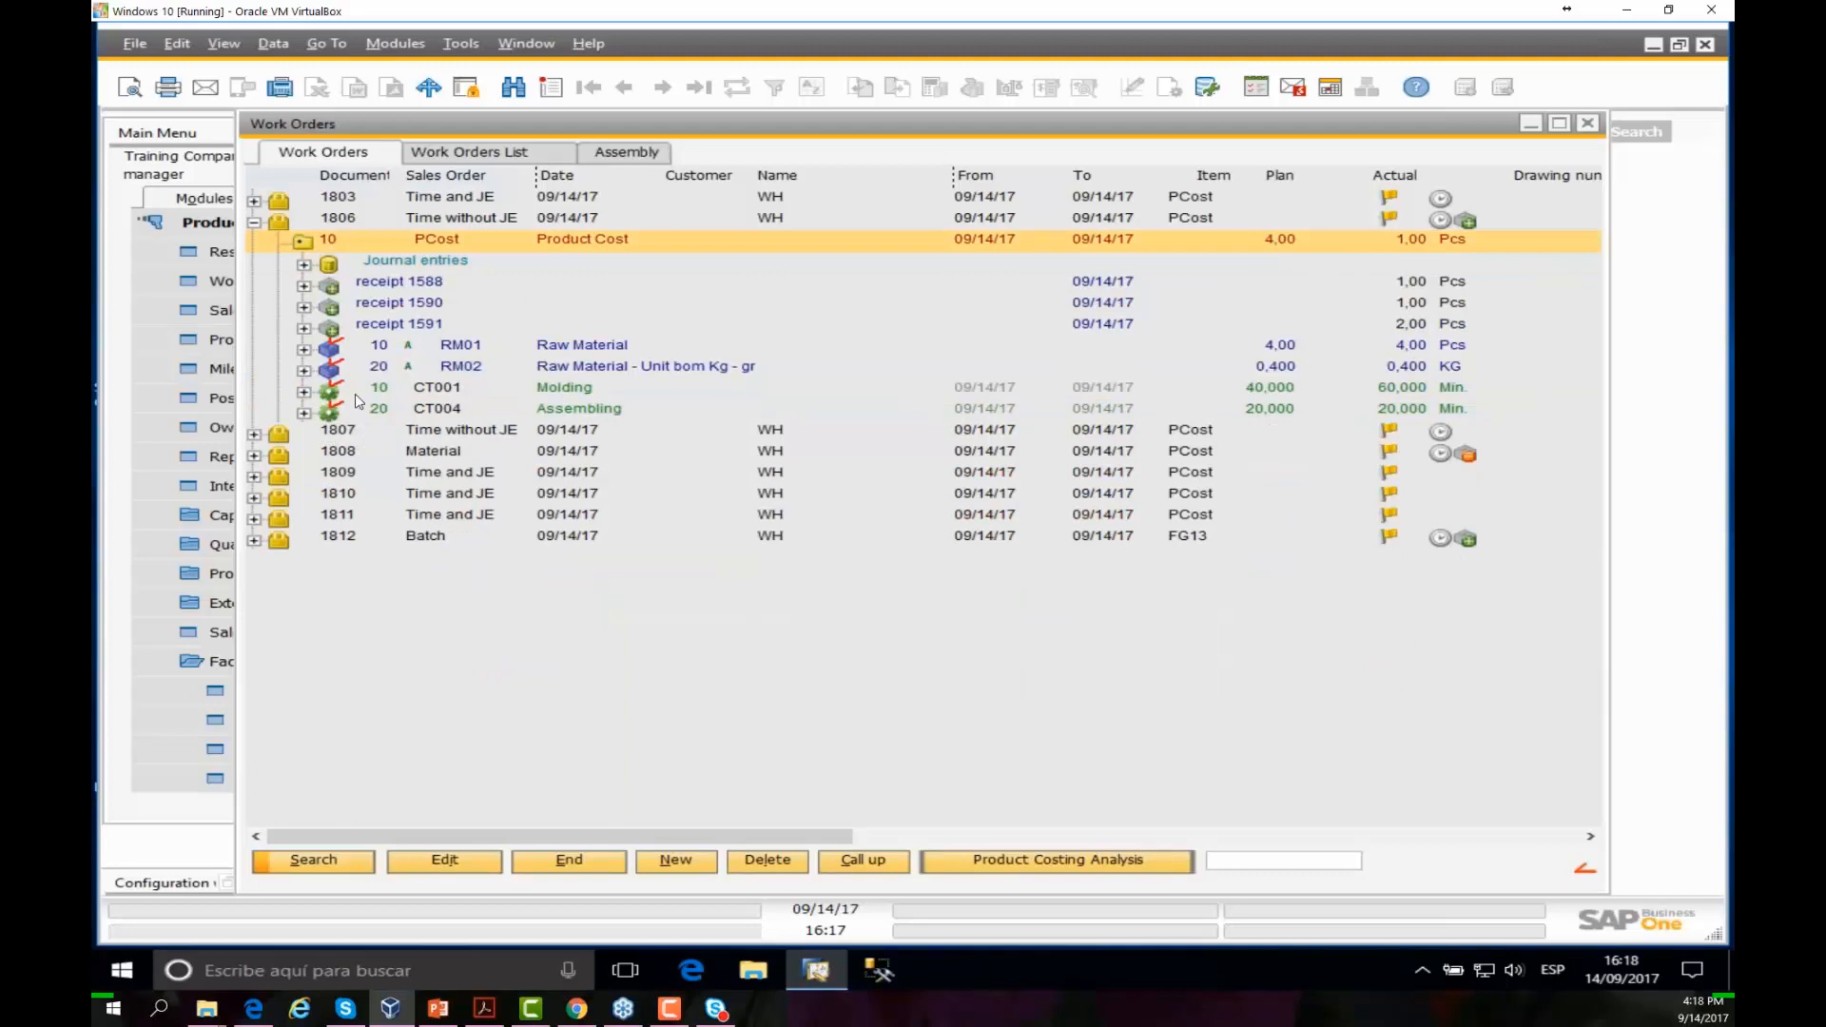
{"action": "left_click", "coordinate": [307, 415]}
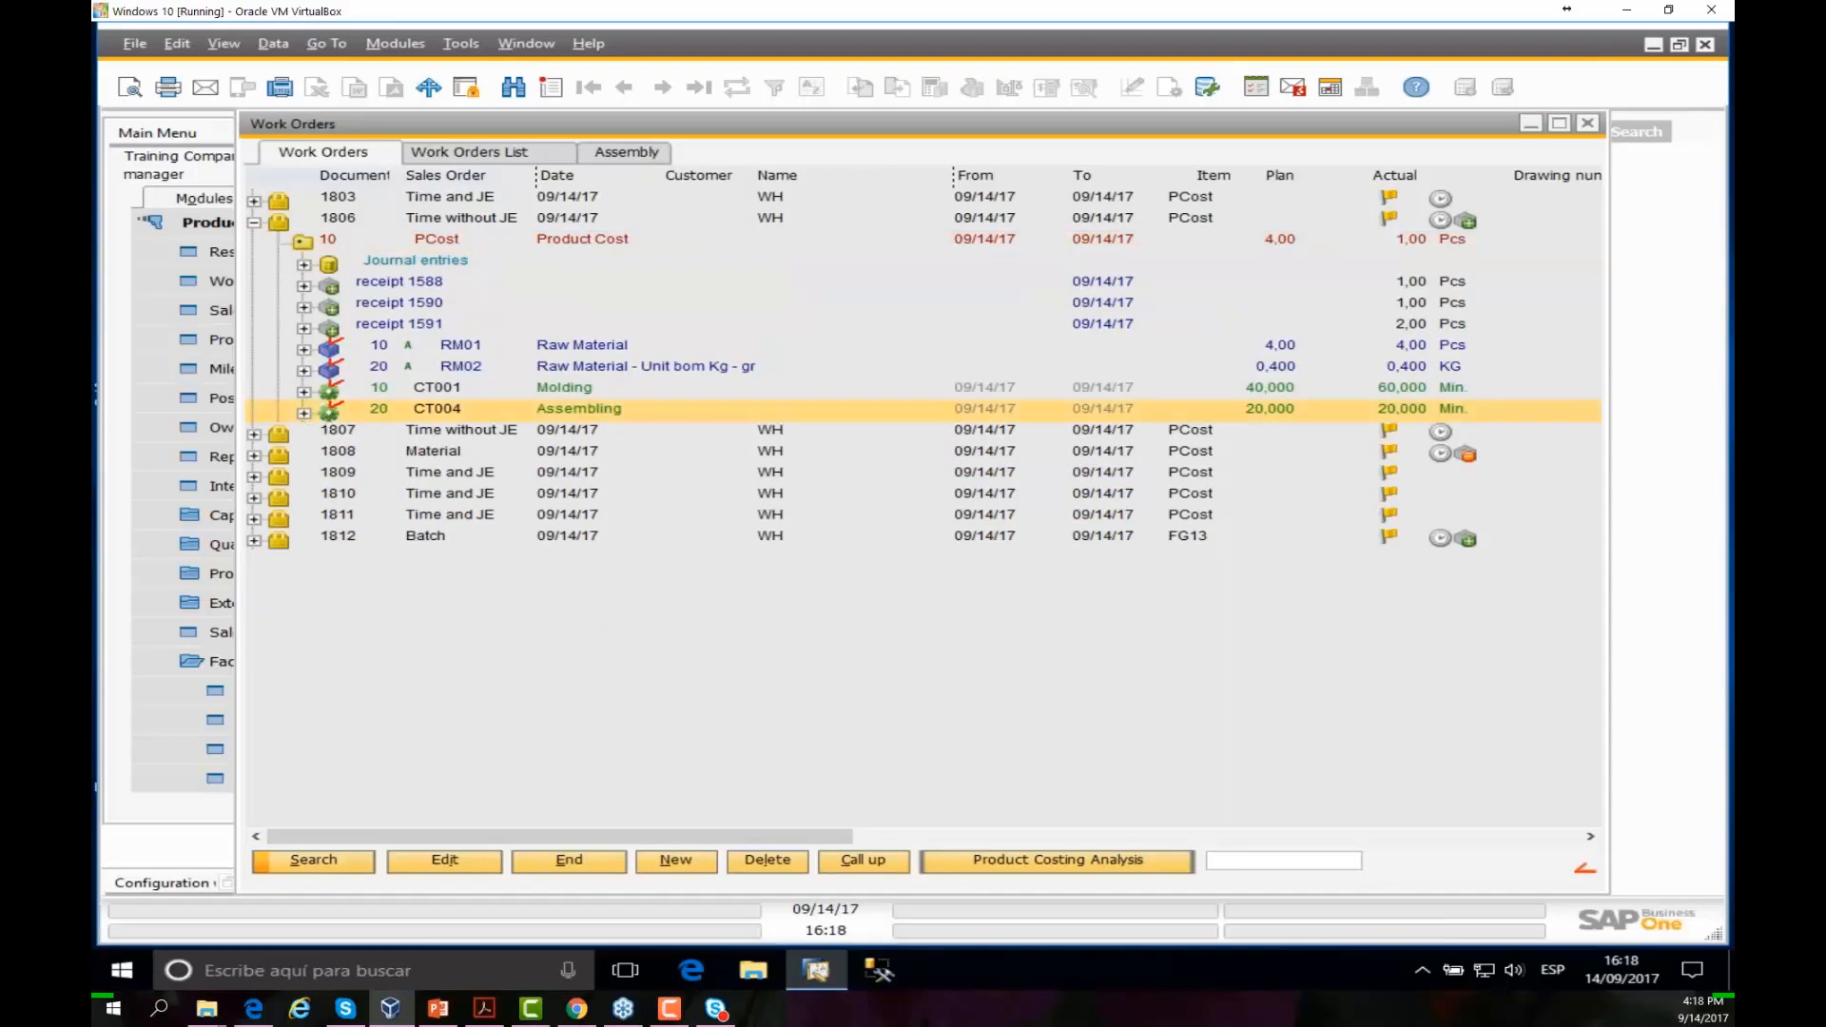
{"action": "left_click", "coordinate": [304, 414]}
{"action": "left_click", "coordinate": [428, 453]}
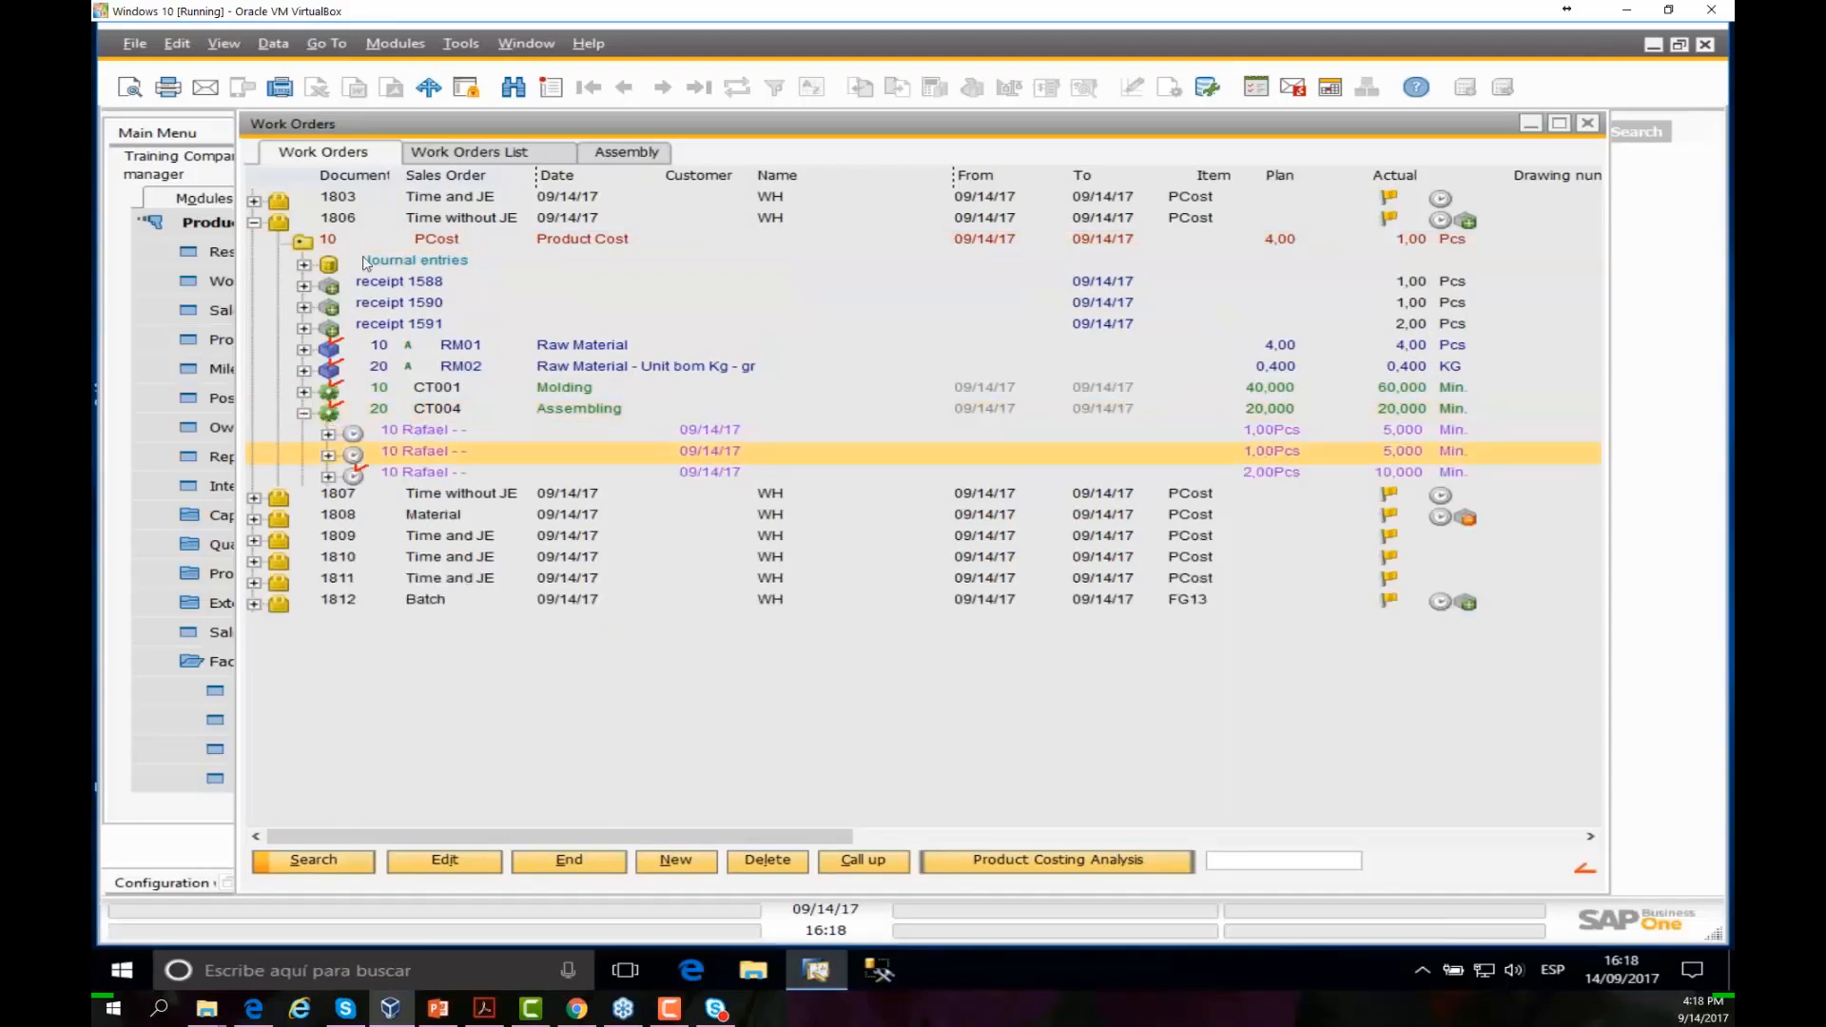
Step: Refresh the first "Time without JE" order by collapsing and re-expanding it, and check the last time receipt under Assembling
{"action": "left_click", "coordinate": [254, 223]}
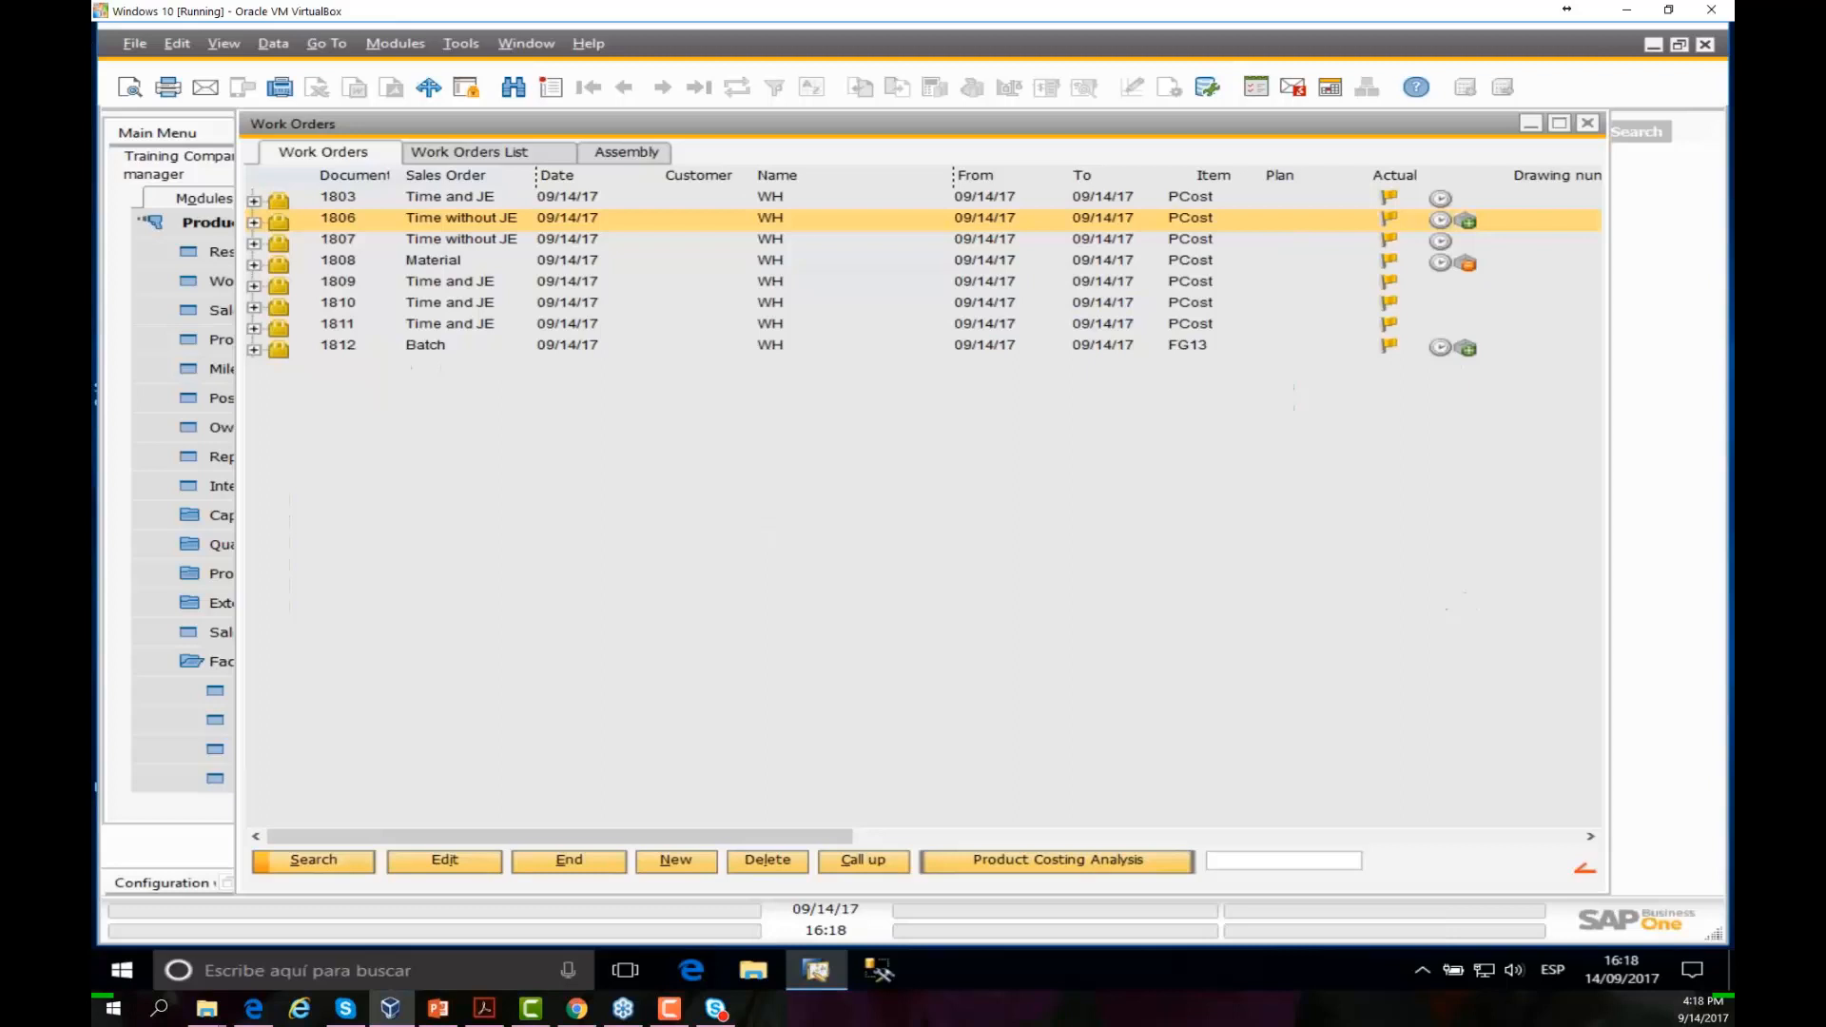
{"action": "left_click", "coordinate": [254, 224]}
{"action": "left_click", "coordinate": [308, 239]}
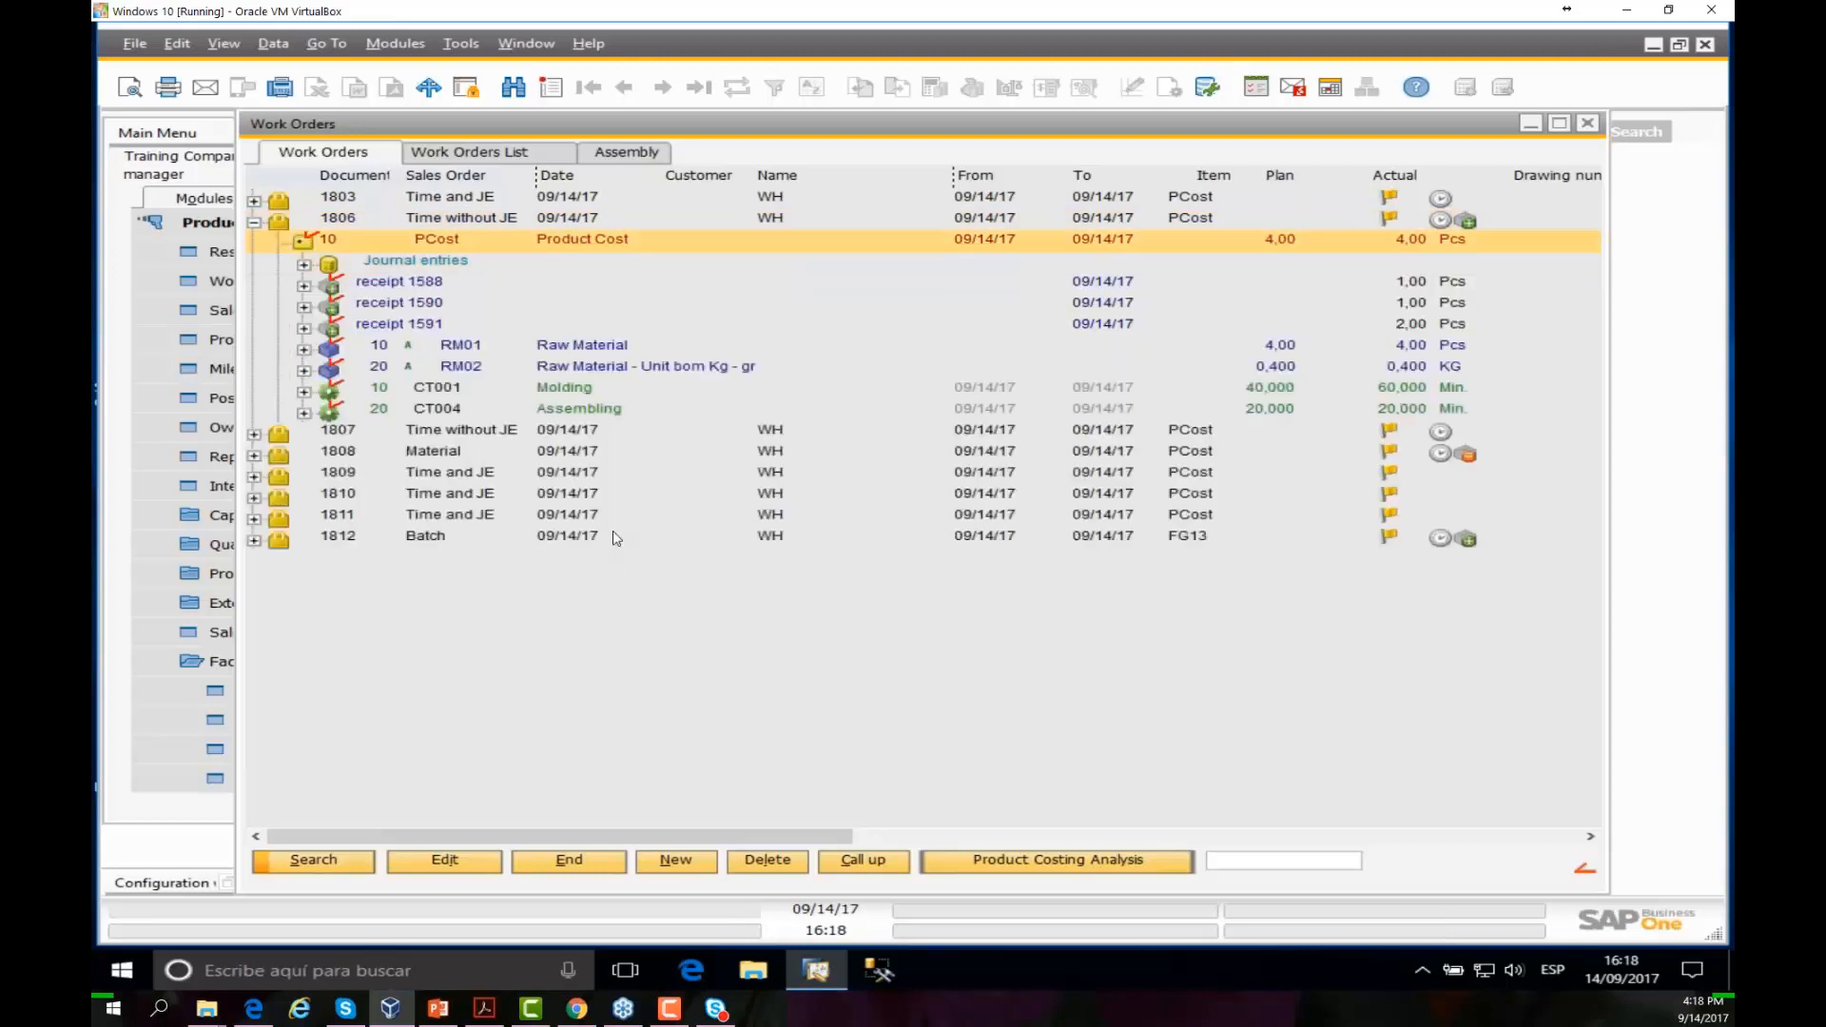
{"action": "left_click", "coordinate": [314, 416]}
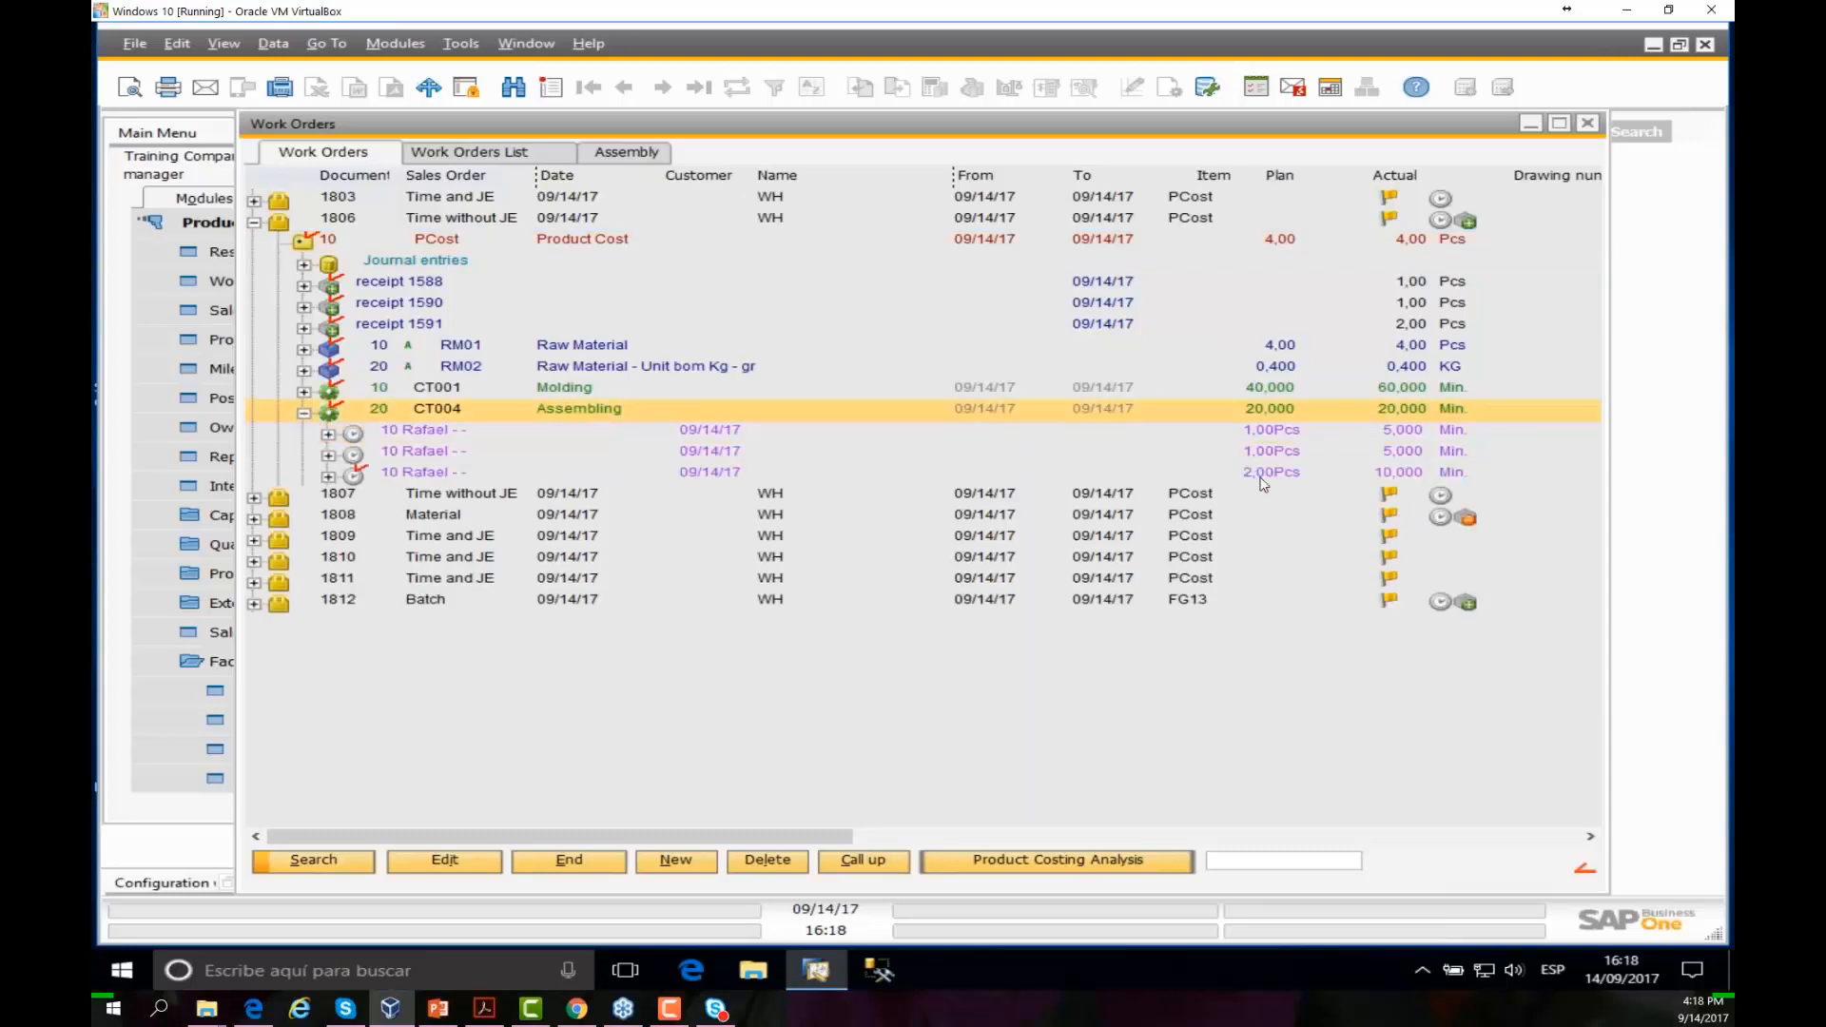
{"action": "left_click", "coordinate": [1401, 470]}
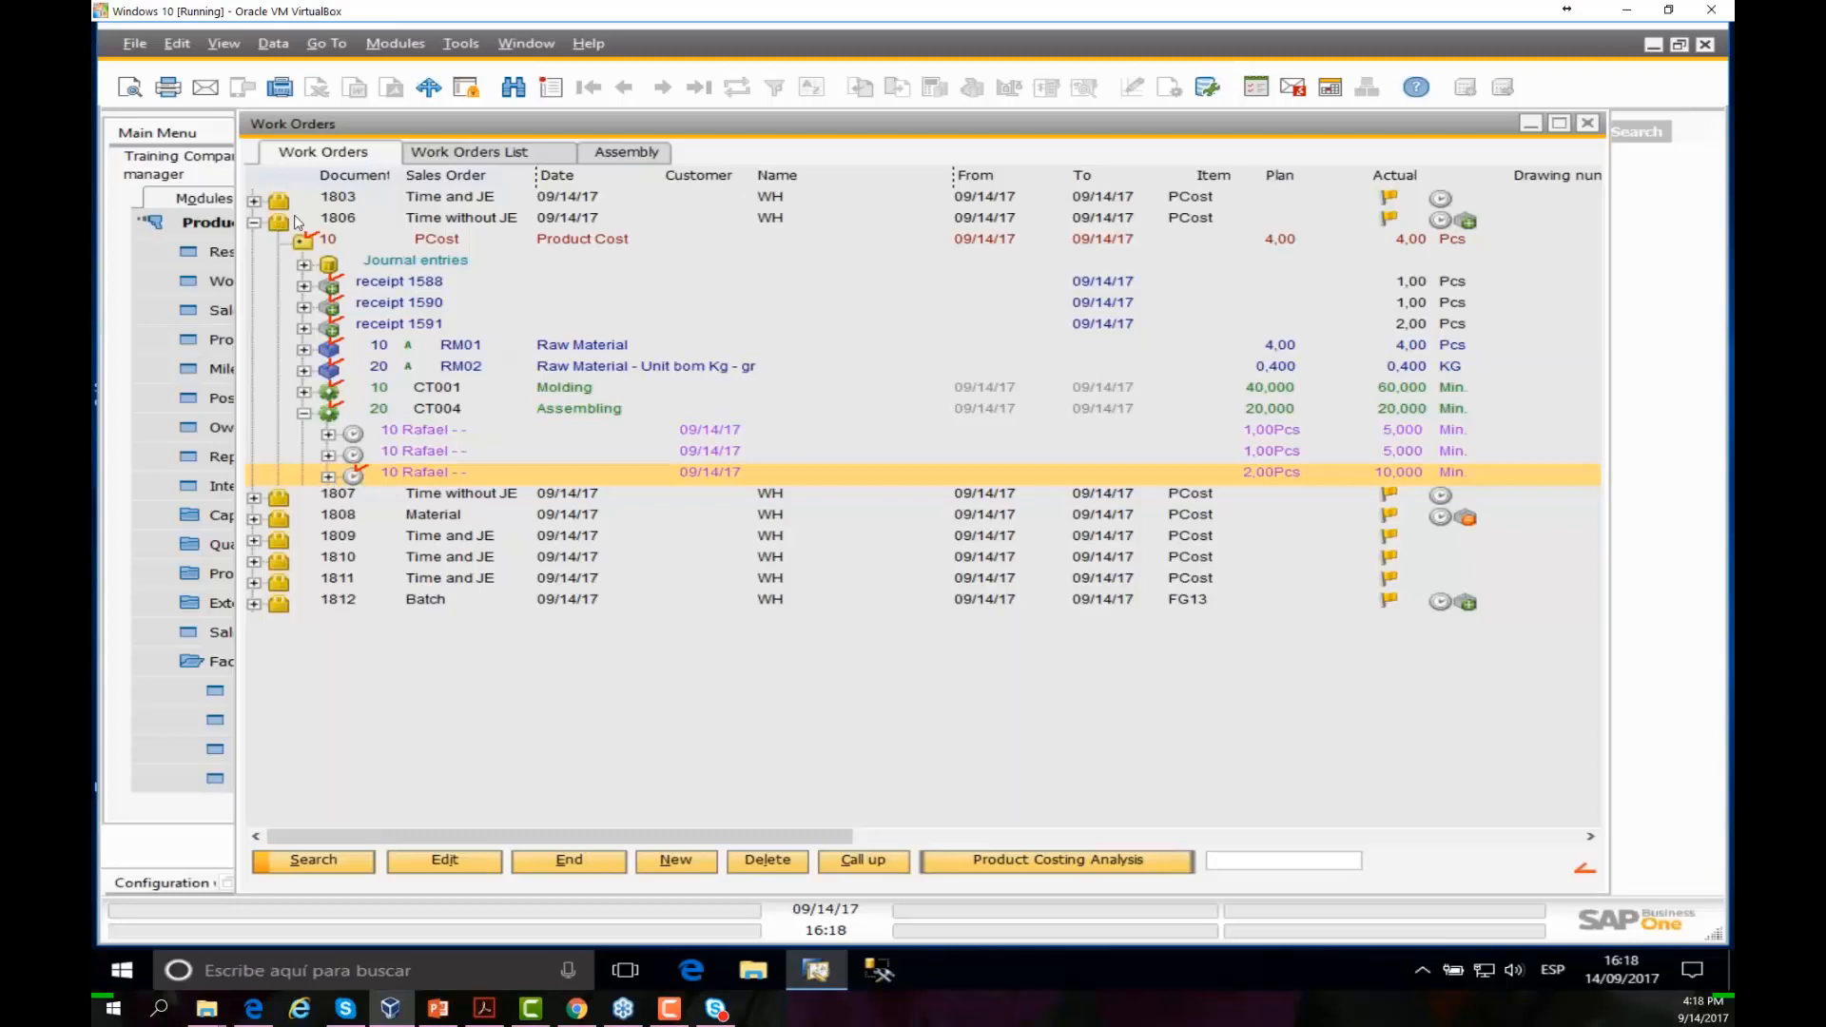
Step: Reopen the first "Time without JE" work order together with its positions, and save the order document
{"action": "left_click", "coordinate": [337, 220]}
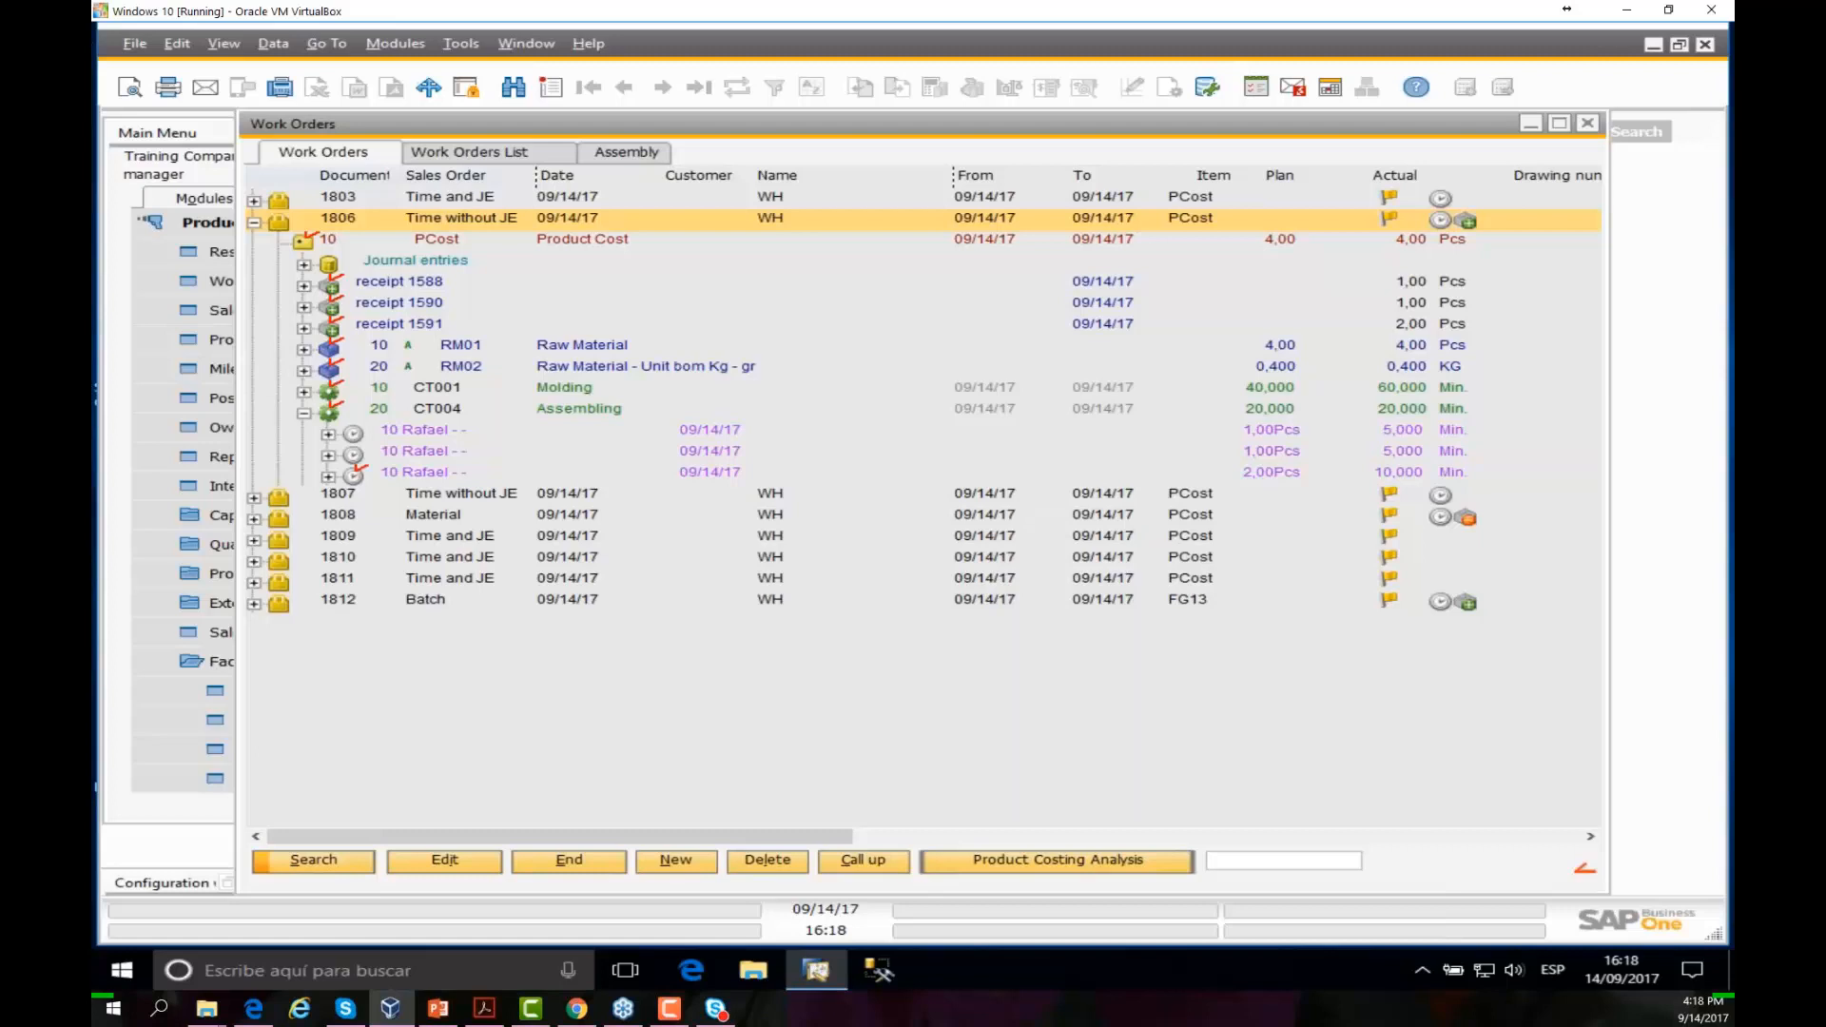
{"action": "double_click", "coordinate": [460, 219]}
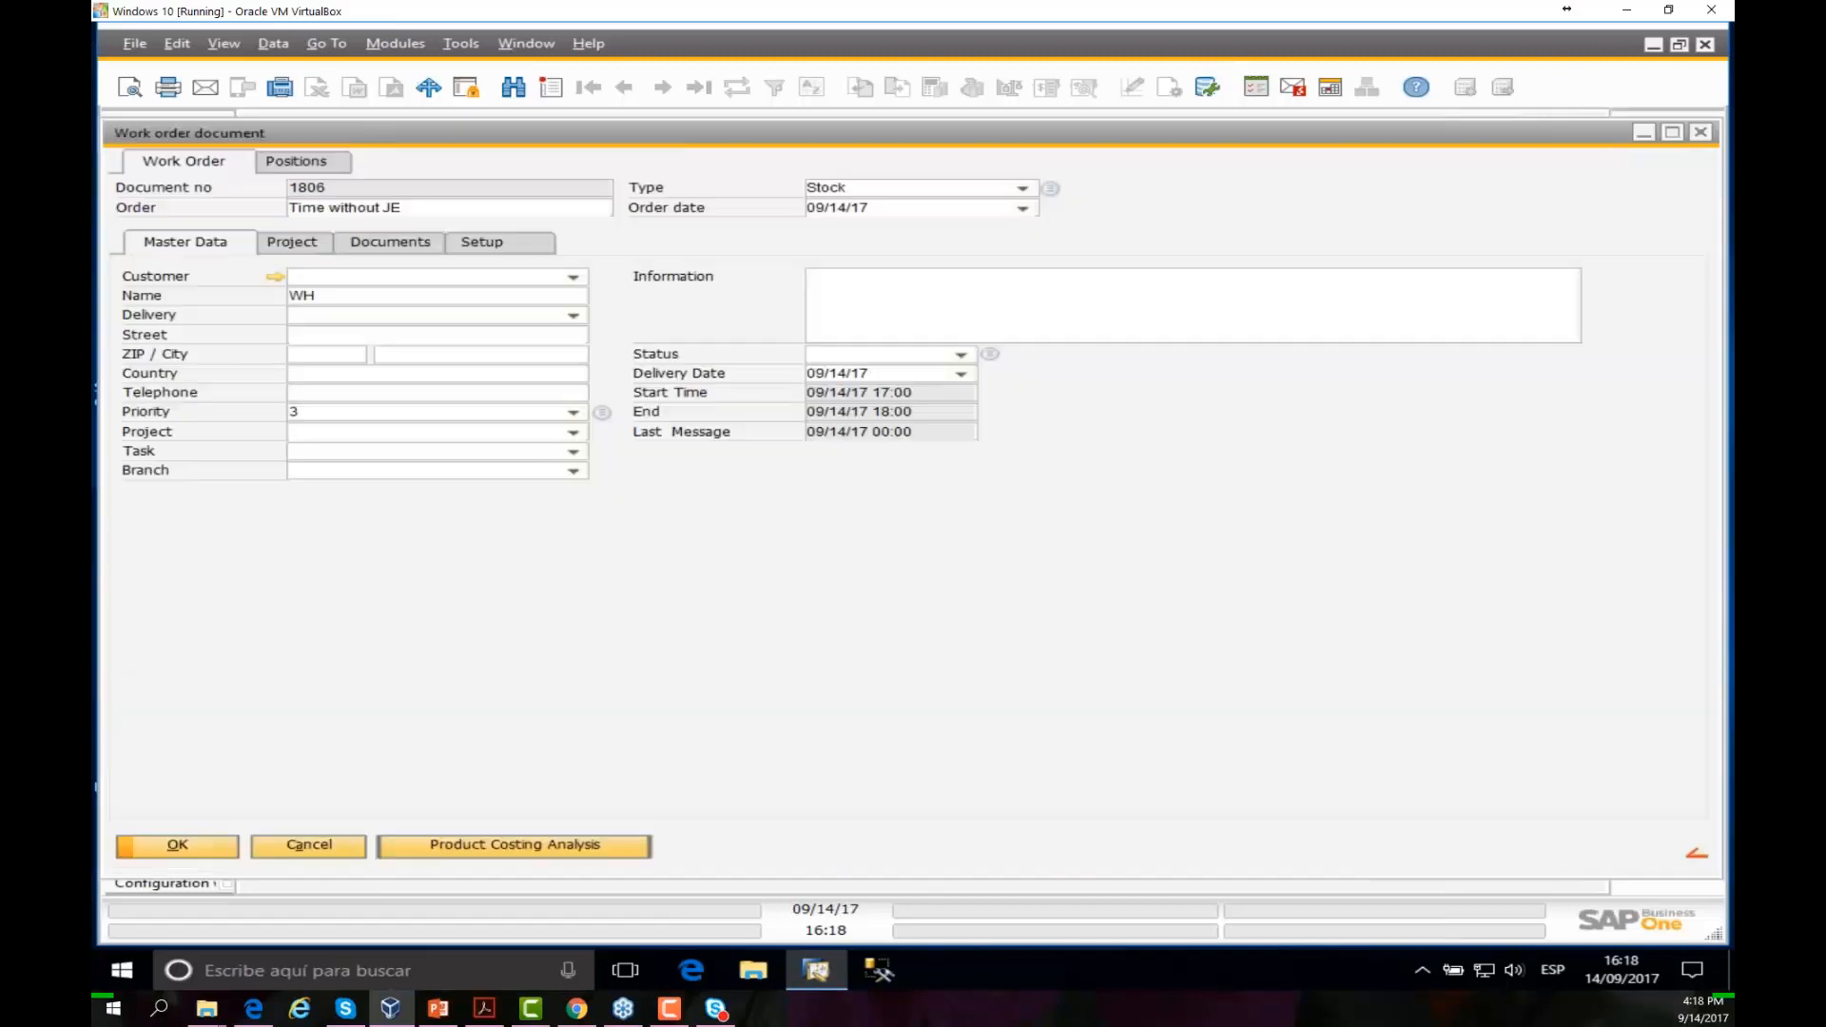
{"action": "right_click", "coordinate": [900, 575]}
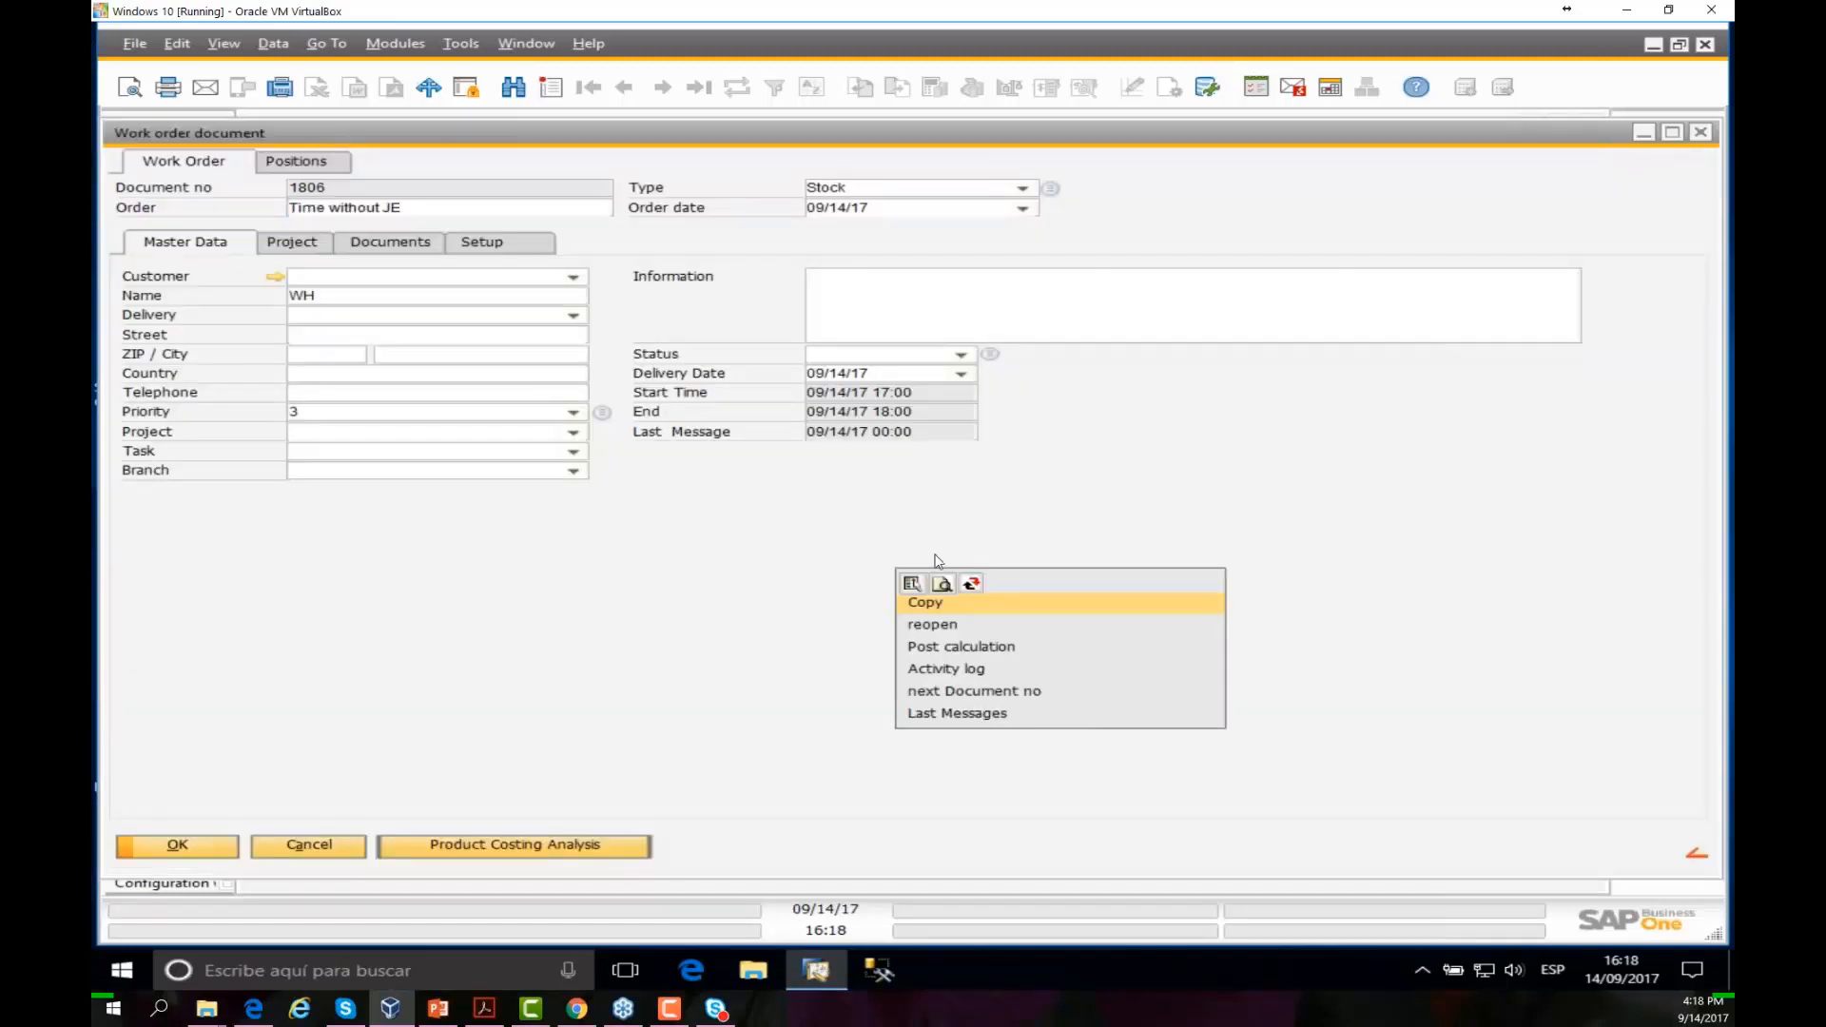
{"action": "left_click", "coordinate": [945, 623]}
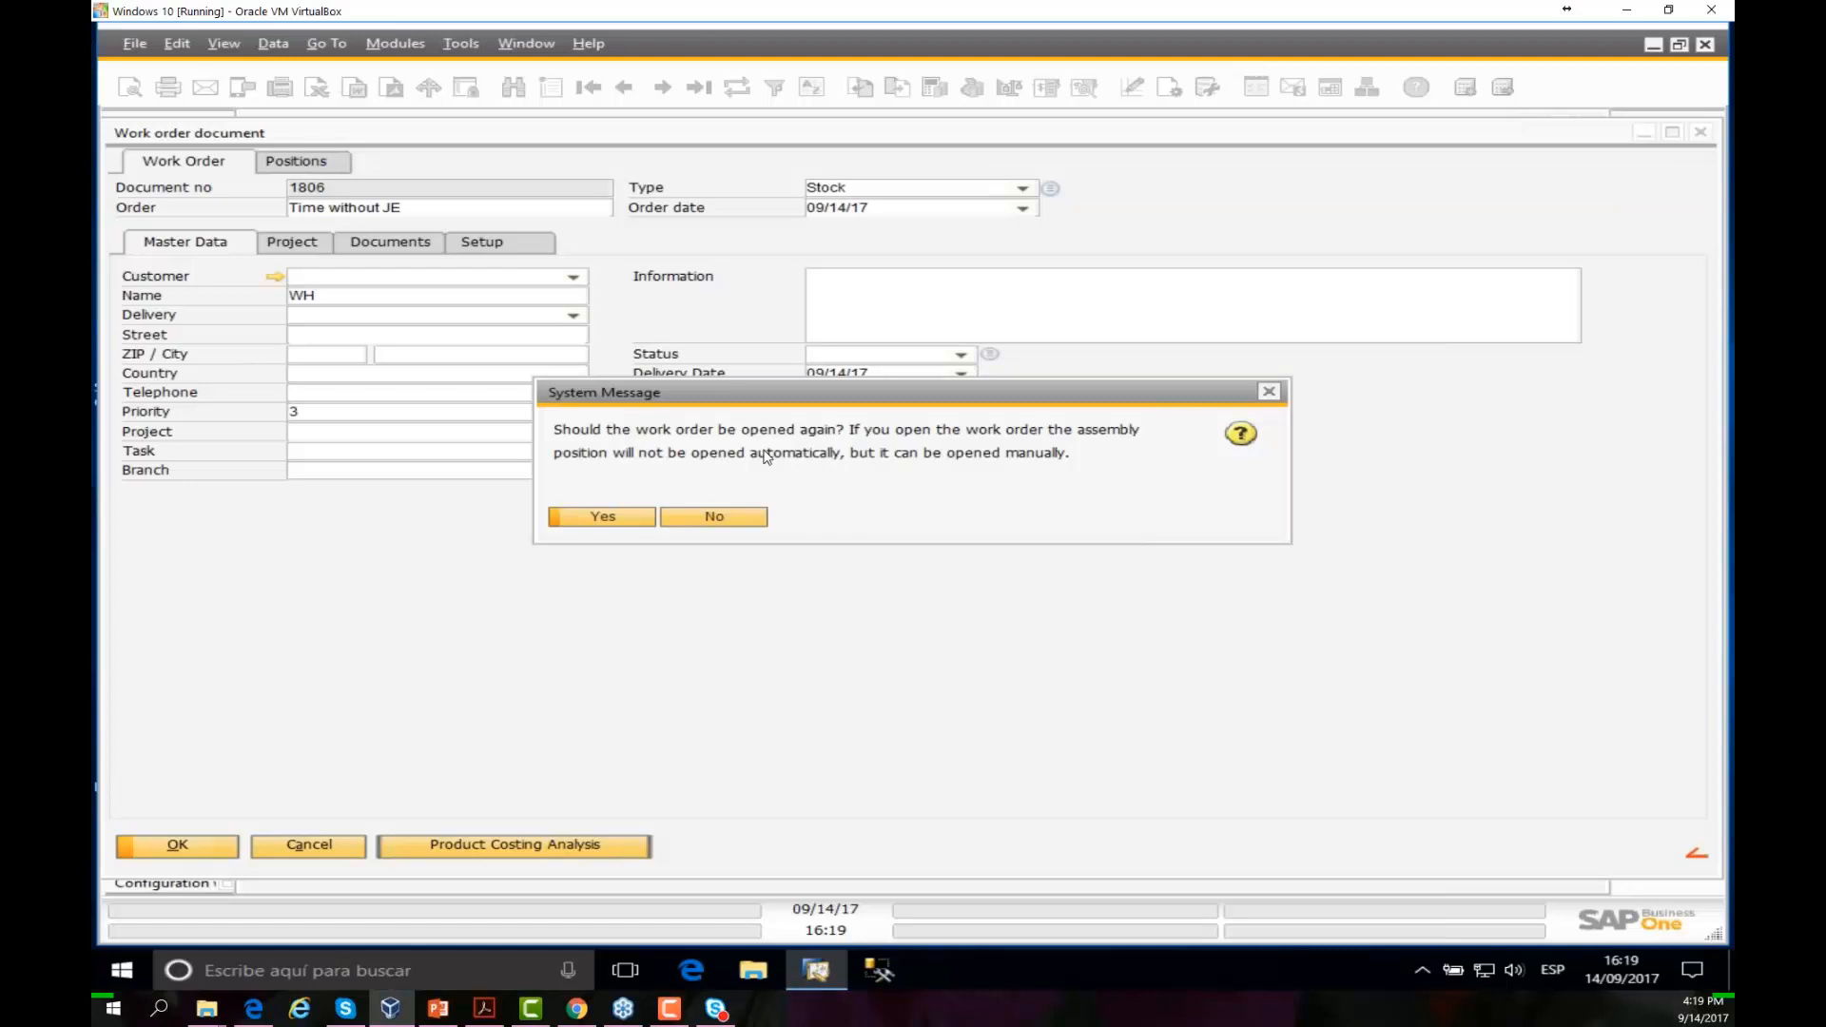
{"action": "left_click", "coordinate": [642, 518]}
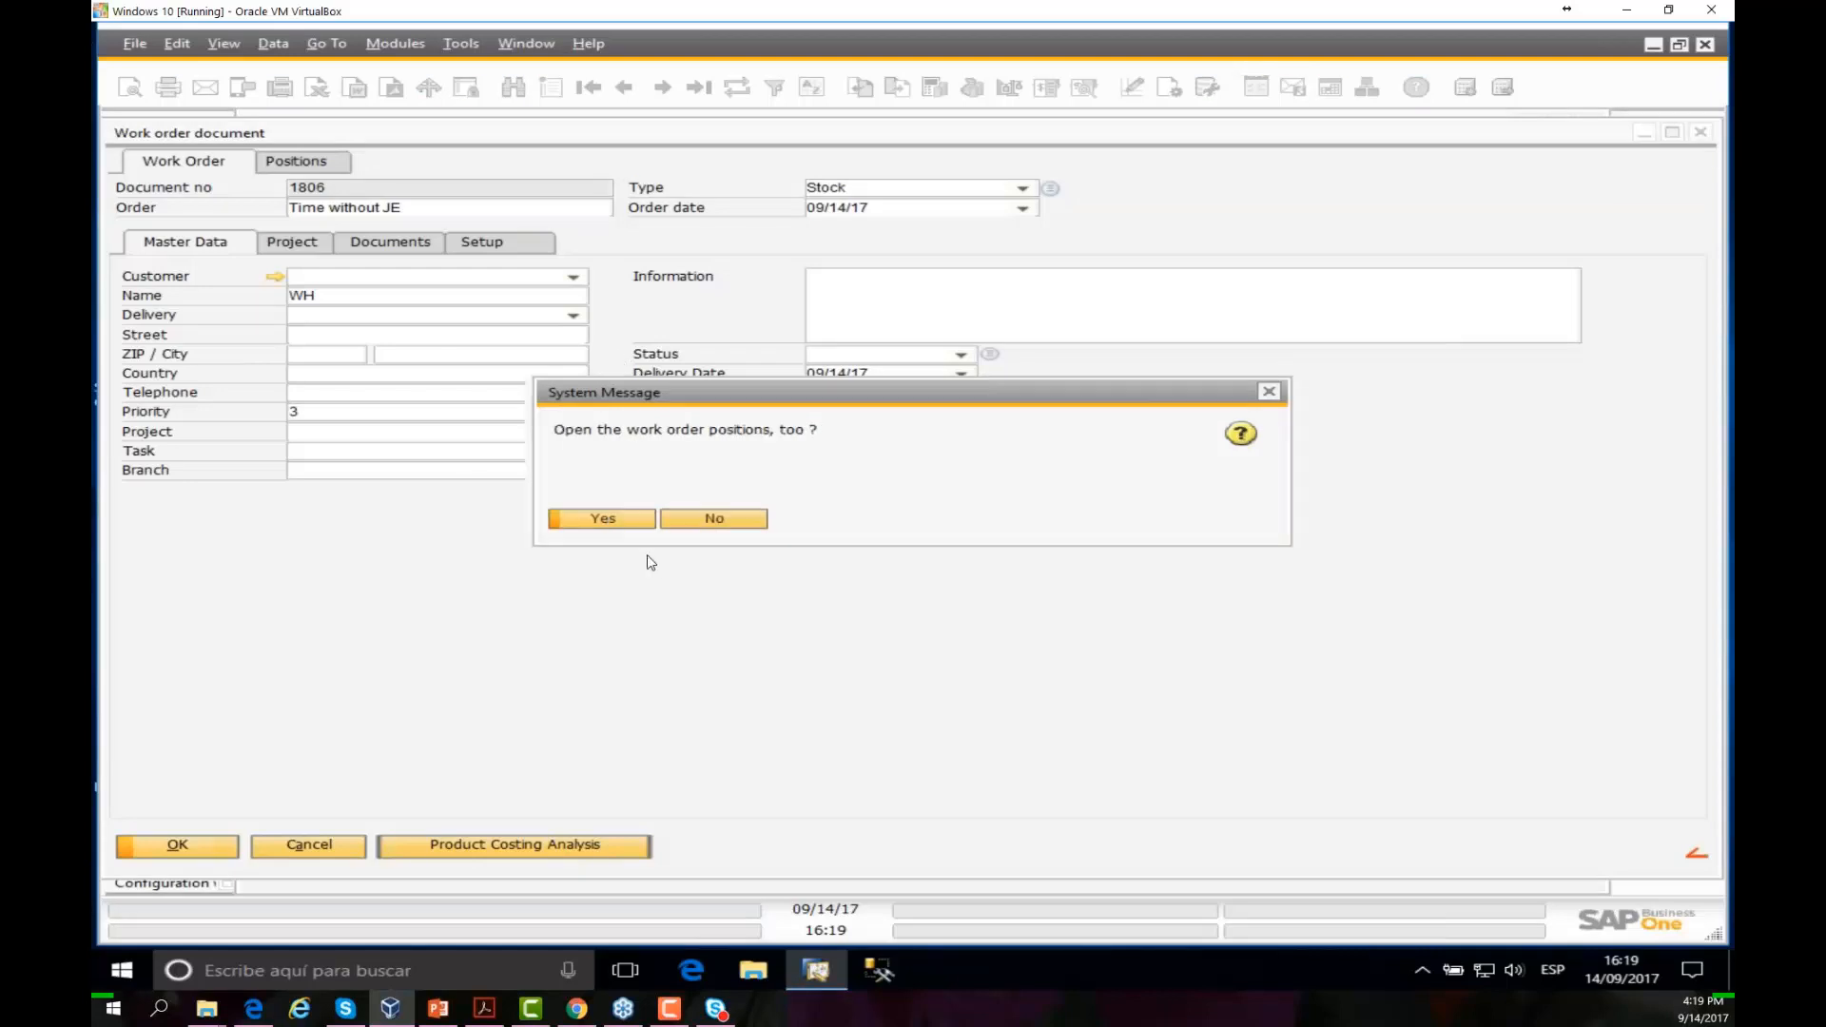
{"action": "left_click", "coordinate": [613, 522]}
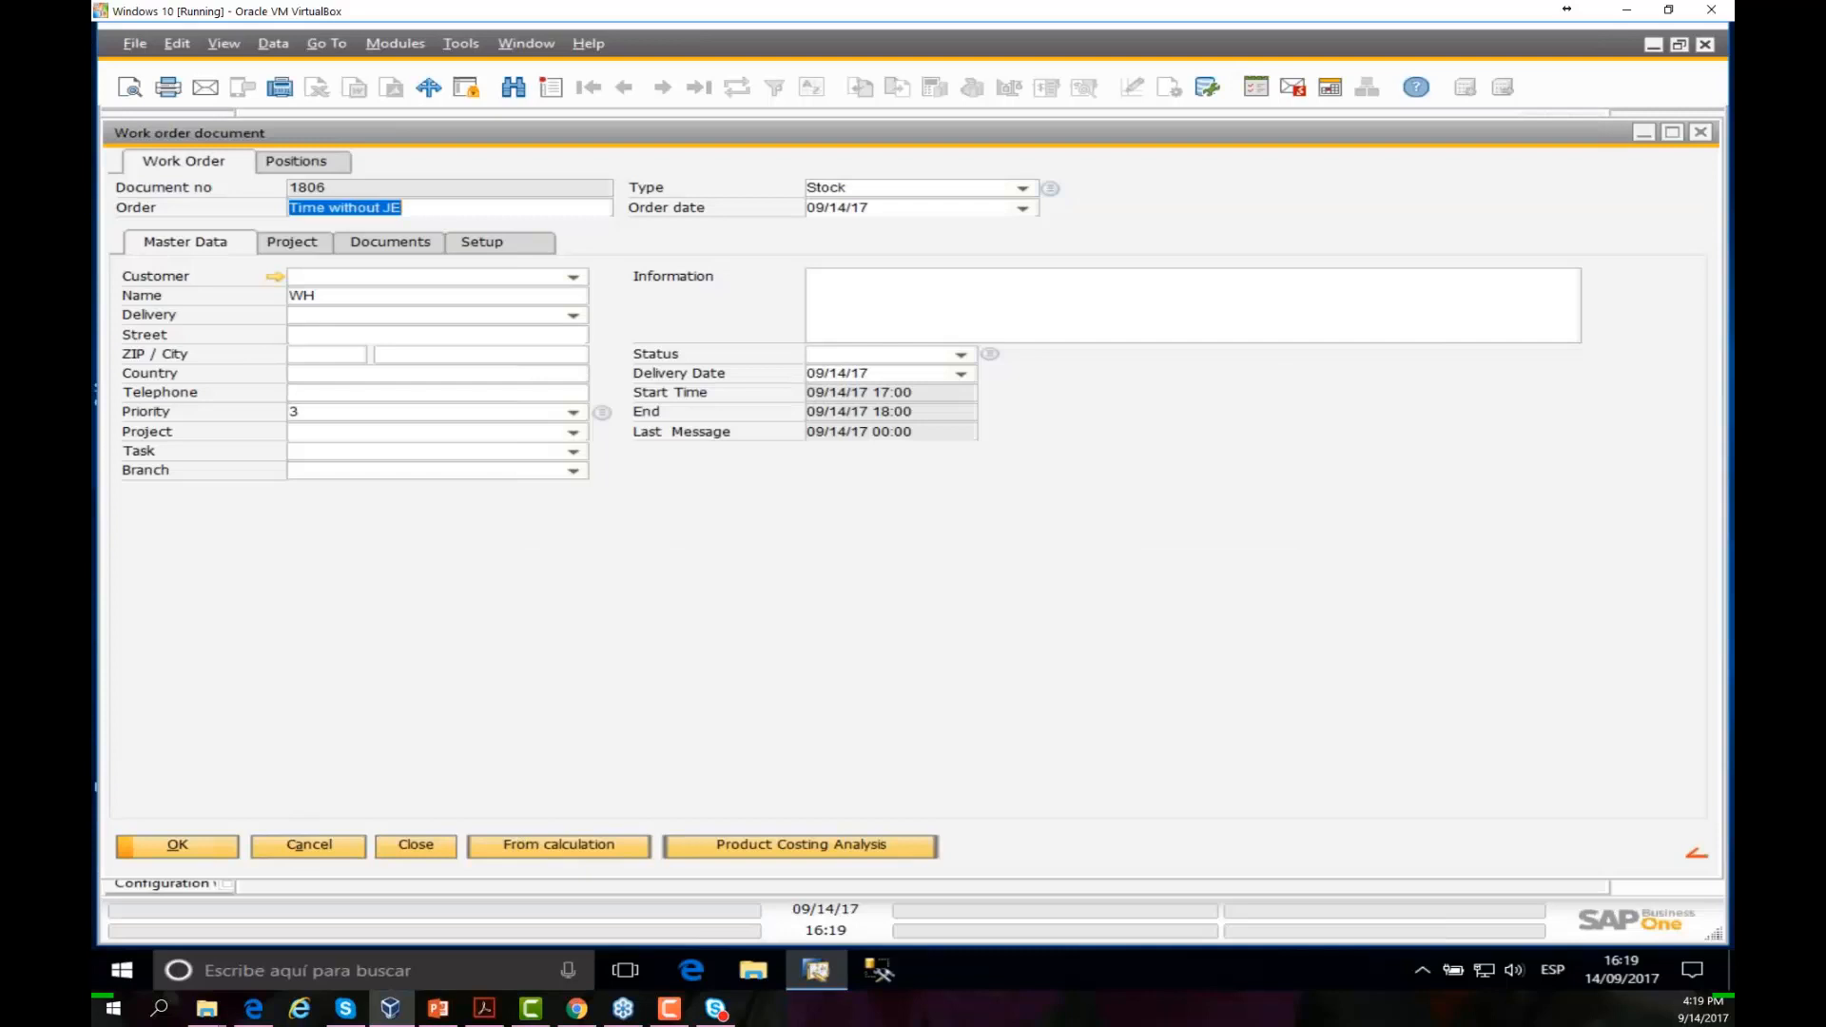
{"action": "left_click", "coordinate": [177, 846]}
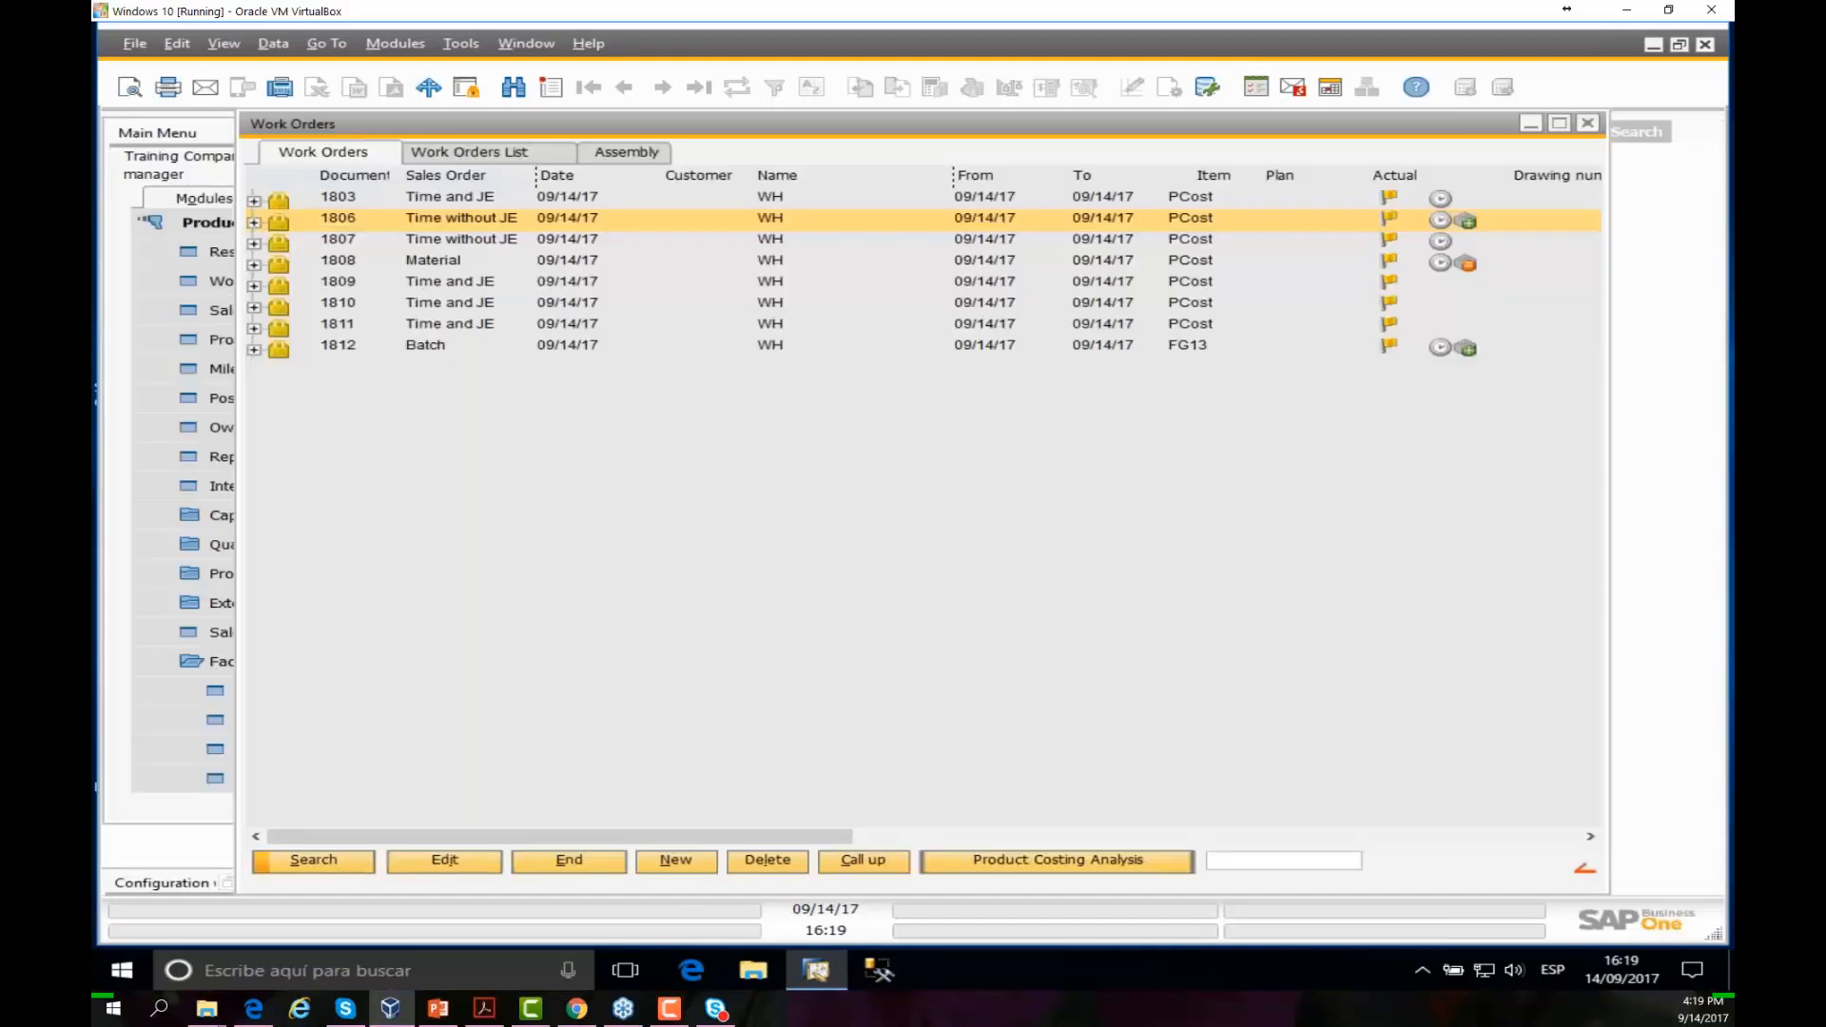
Step: Expand the reopened order down to the last Assembling time receipt, and examine its linked documents and receipt details
{"action": "left_click", "coordinate": [254, 222]}
{"action": "left_click", "coordinate": [328, 238]}
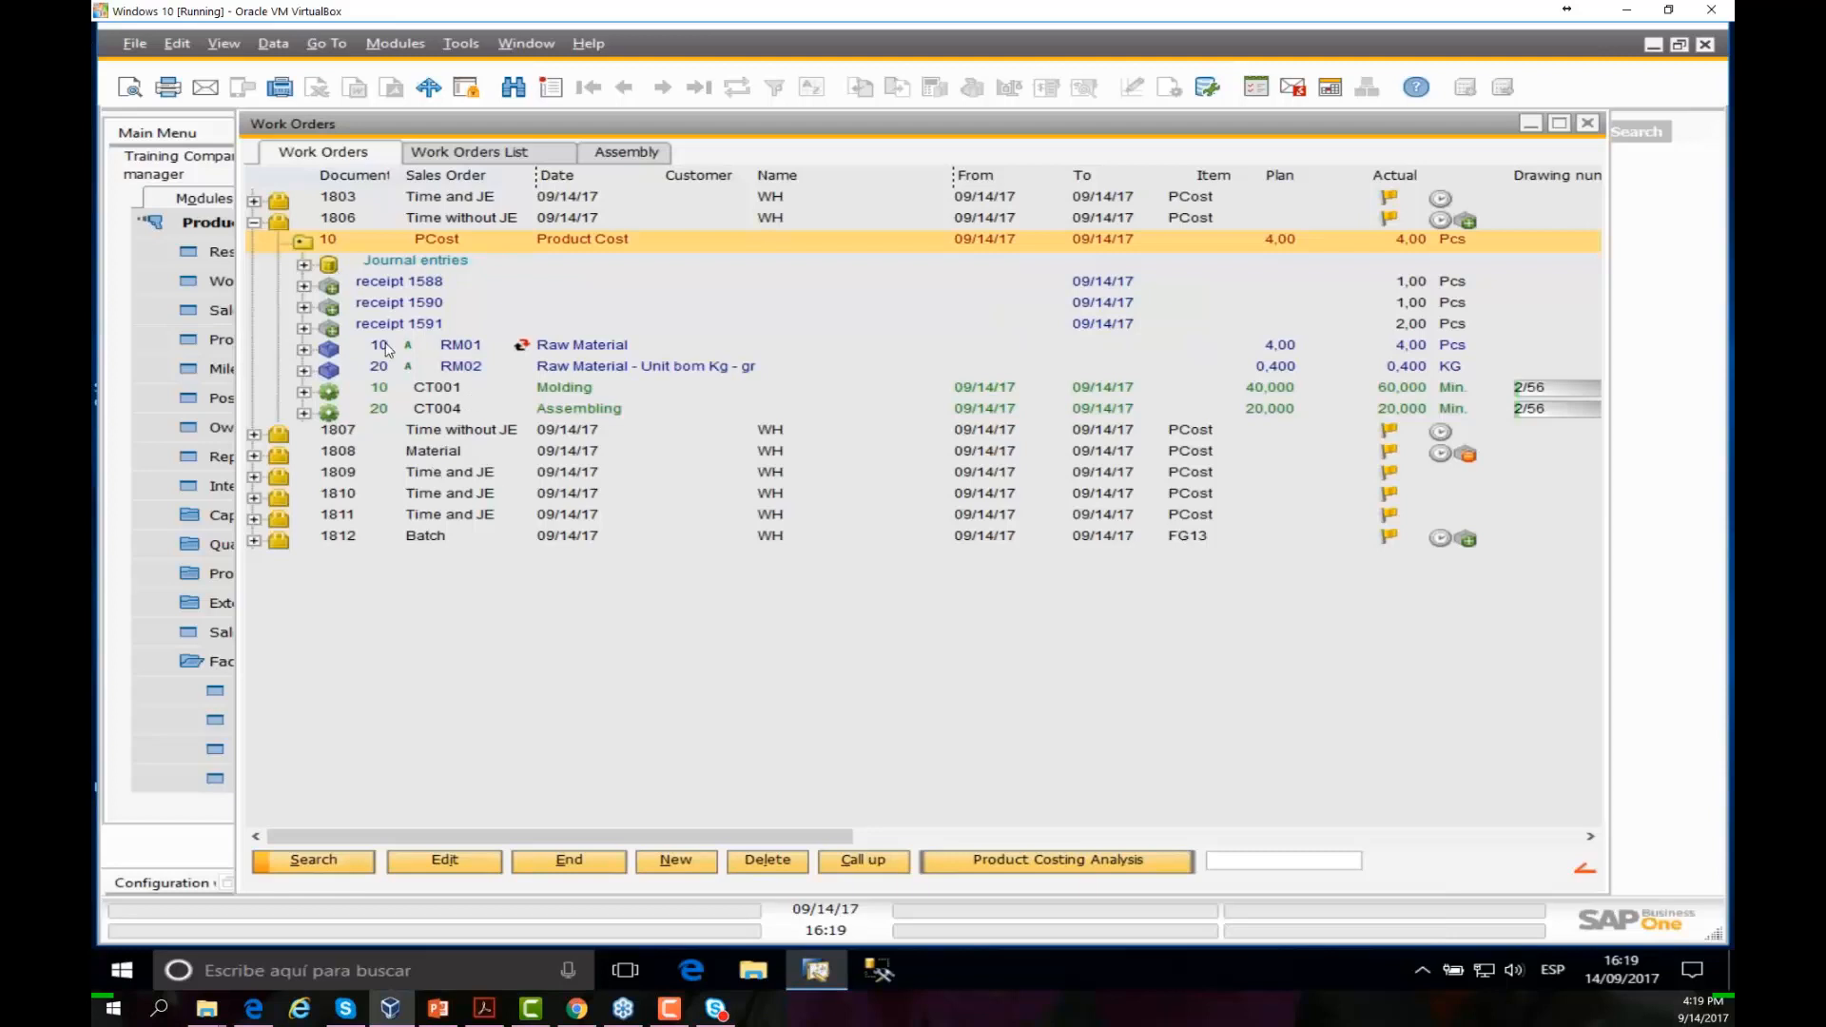
{"action": "left_click", "coordinate": [448, 412]}
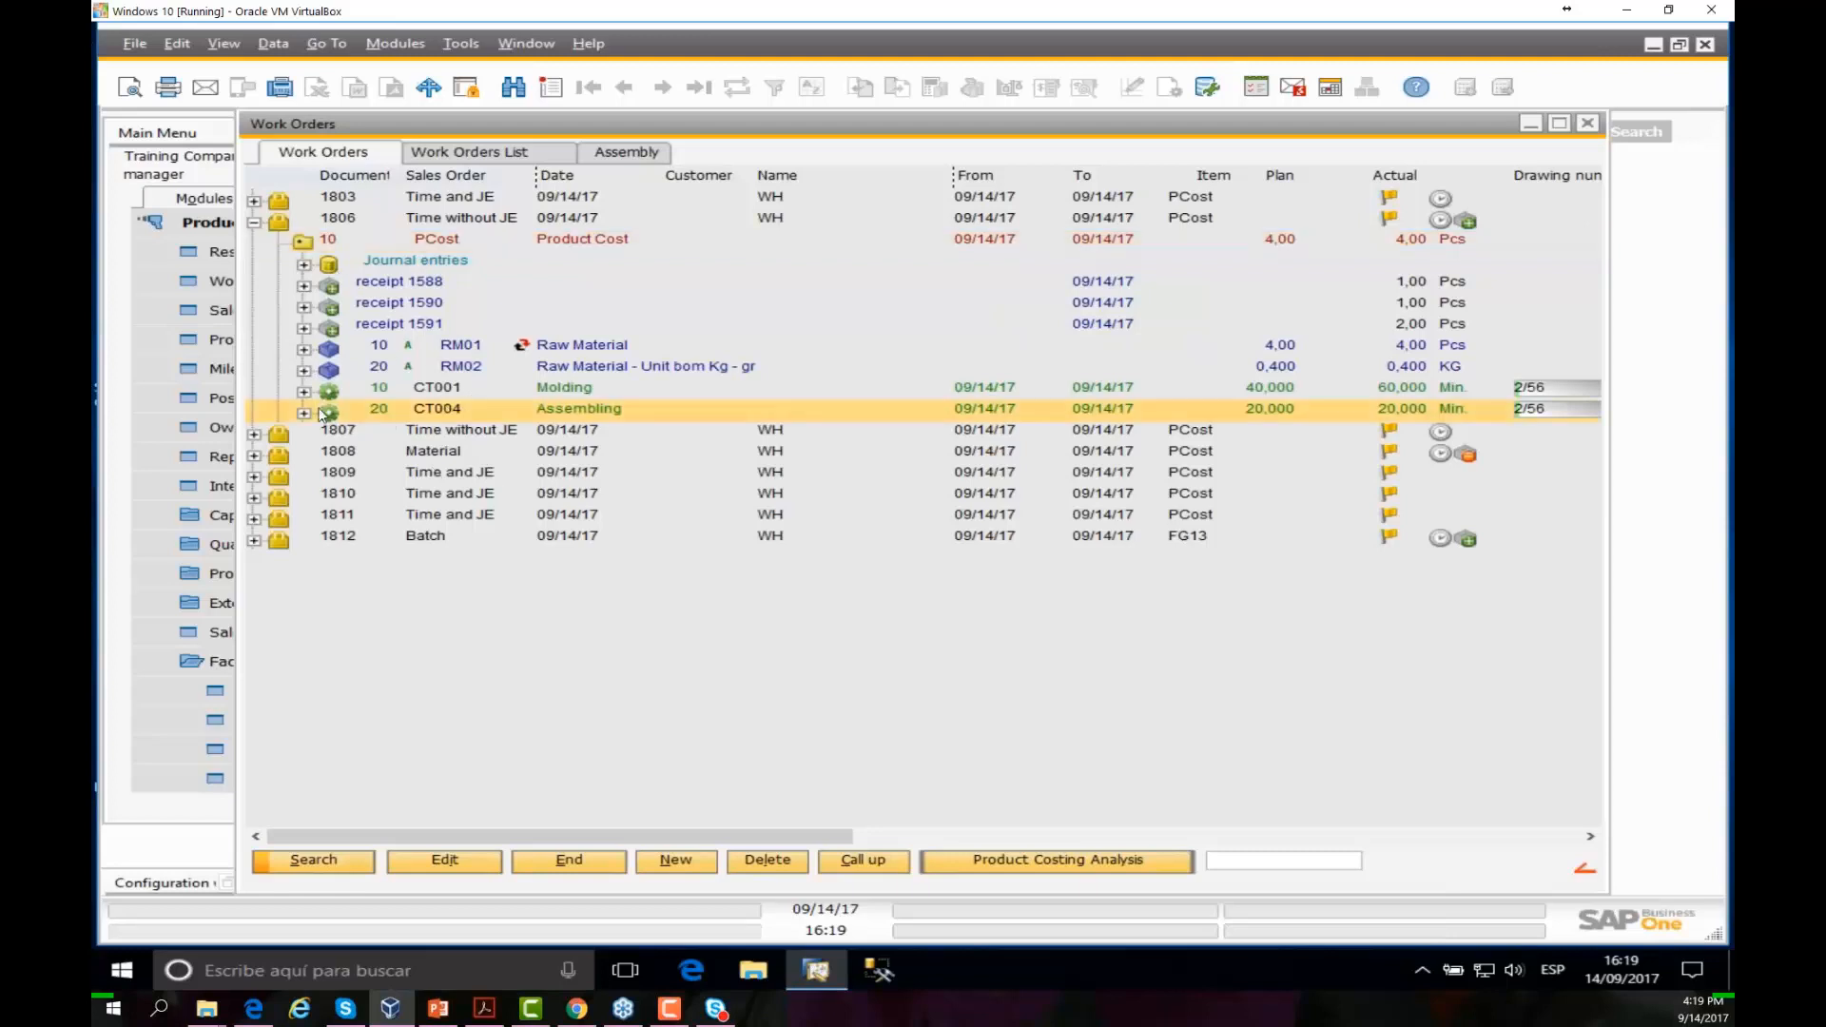
{"action": "left_click", "coordinate": [304, 412]}
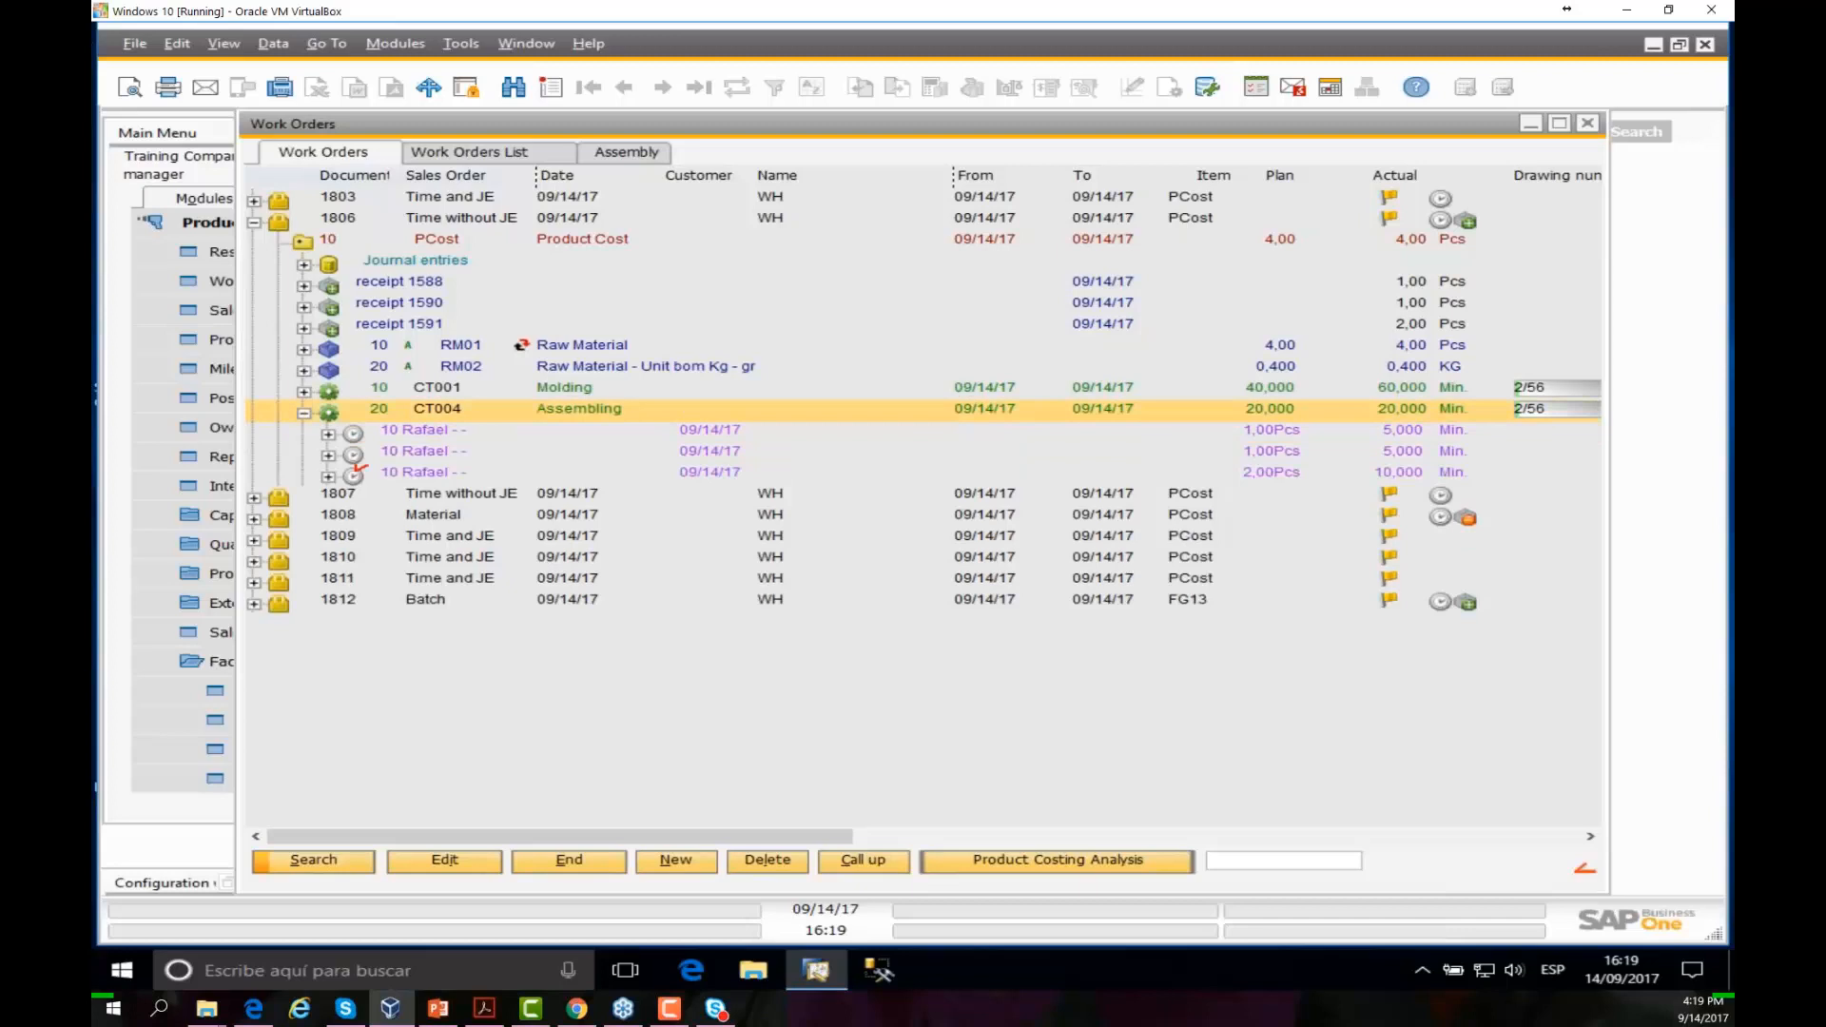
{"action": "left_click", "coordinate": [1282, 475]}
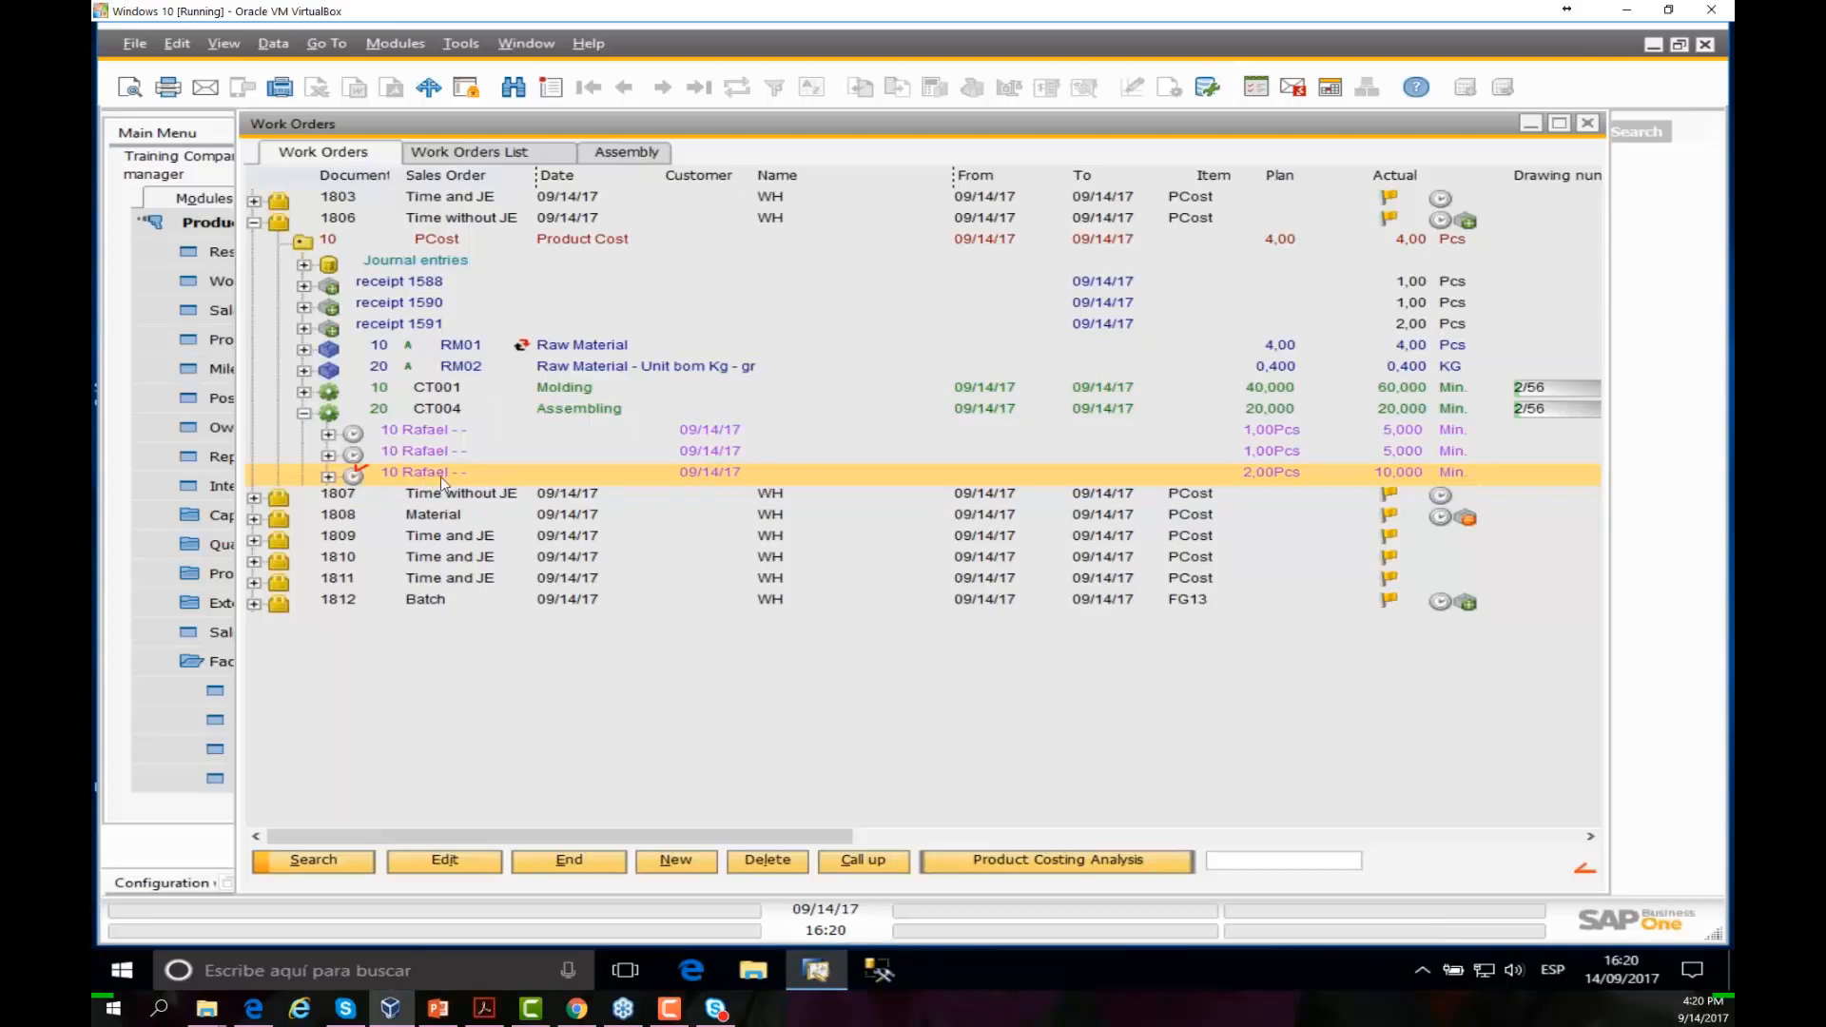
{"action": "left_click", "coordinate": [325, 478]}
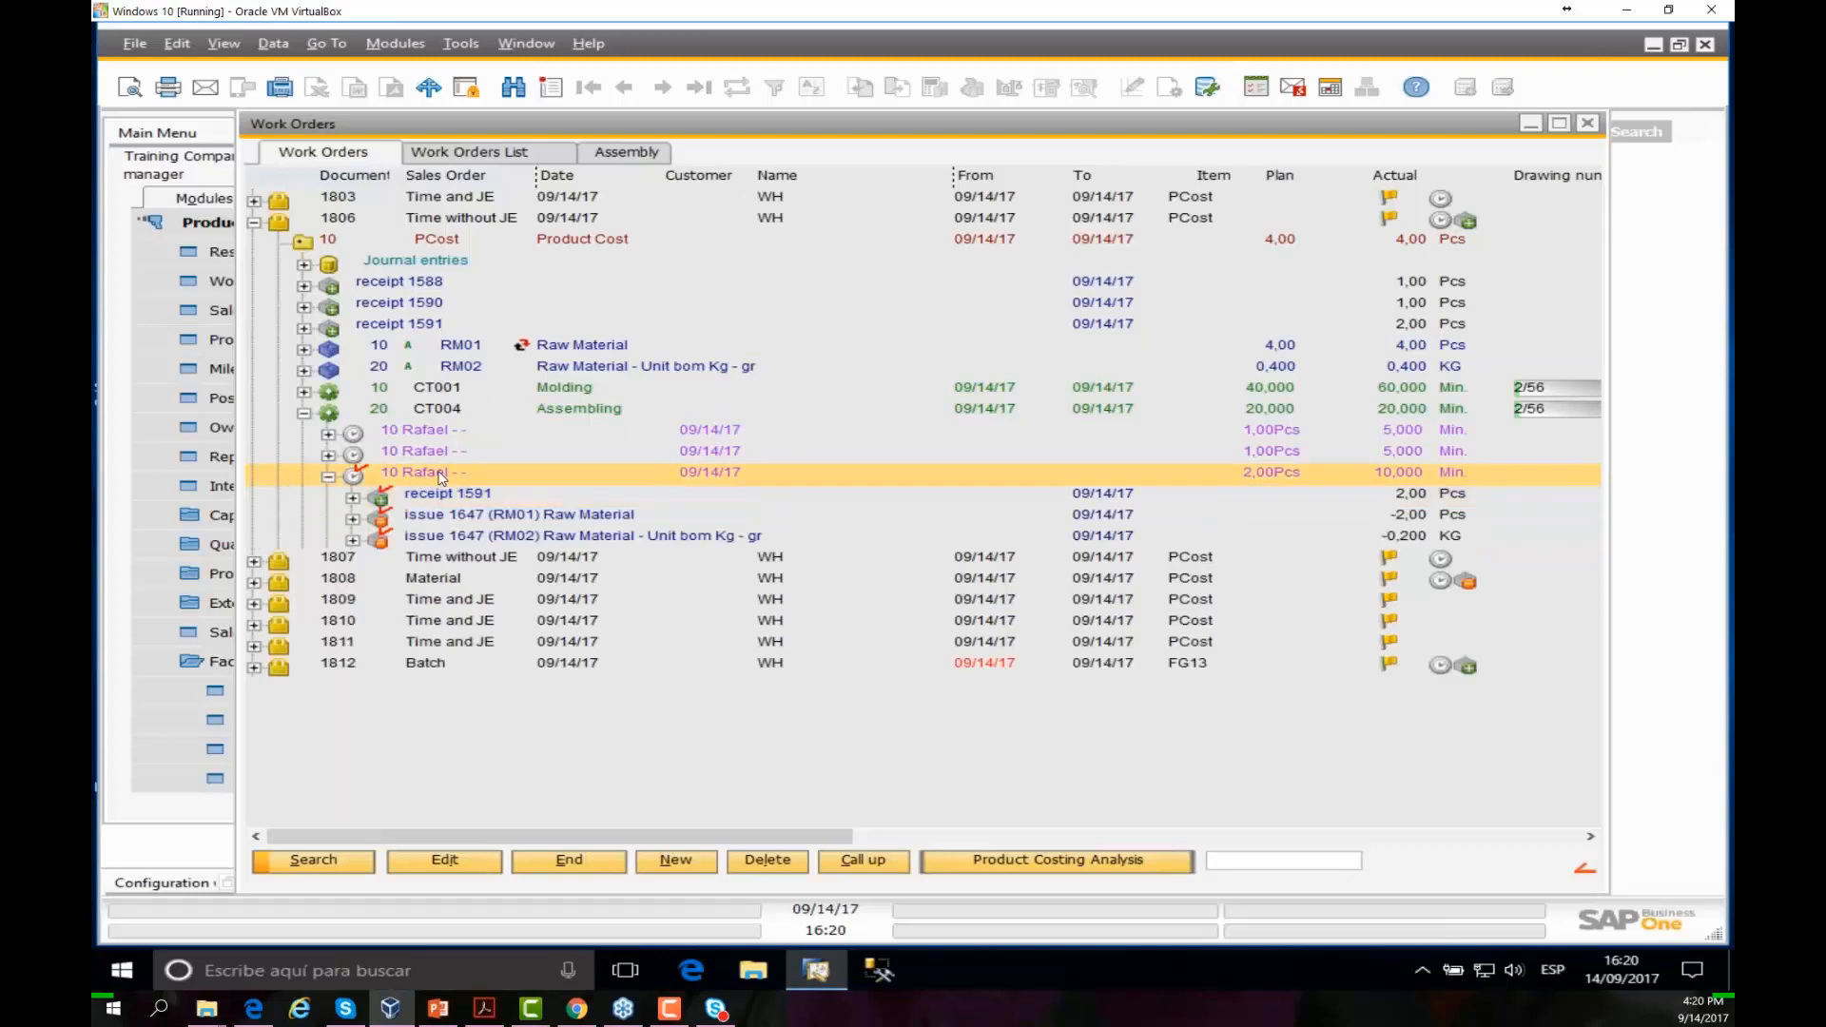
{"action": "double_click", "coordinate": [680, 474]}
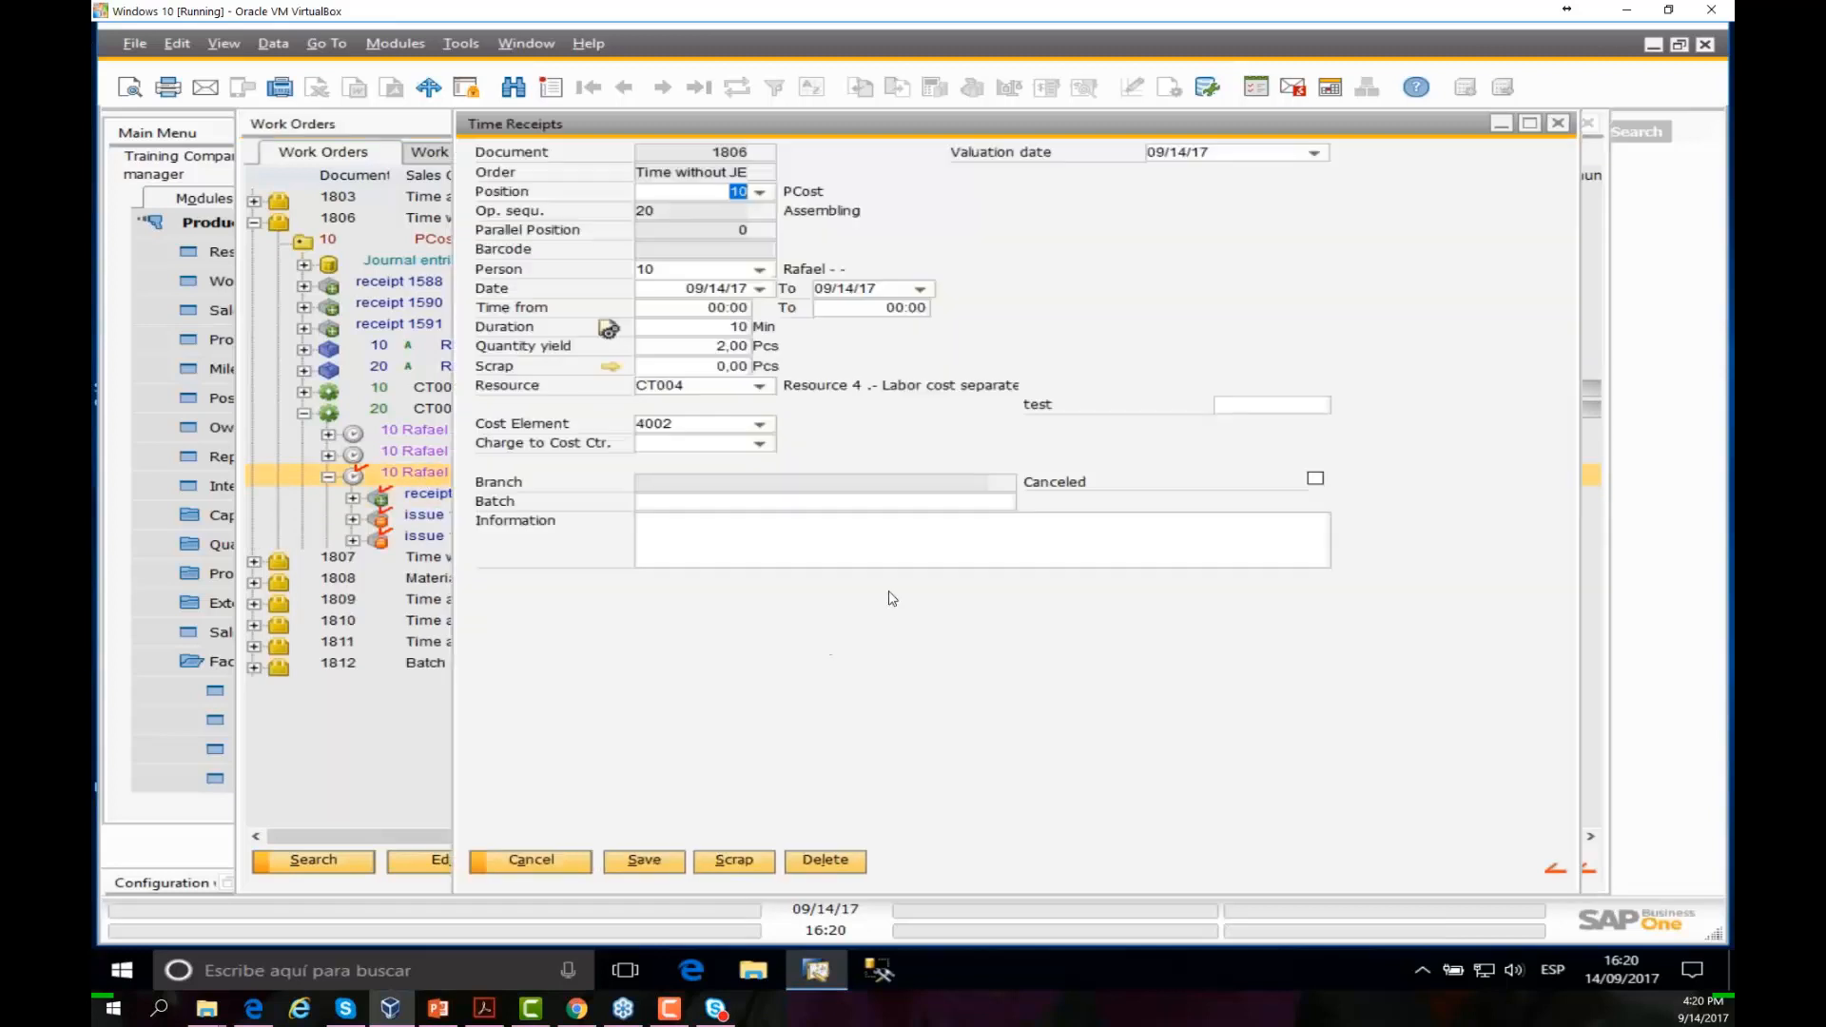
{"action": "left_click", "coordinate": [1574, 125]}
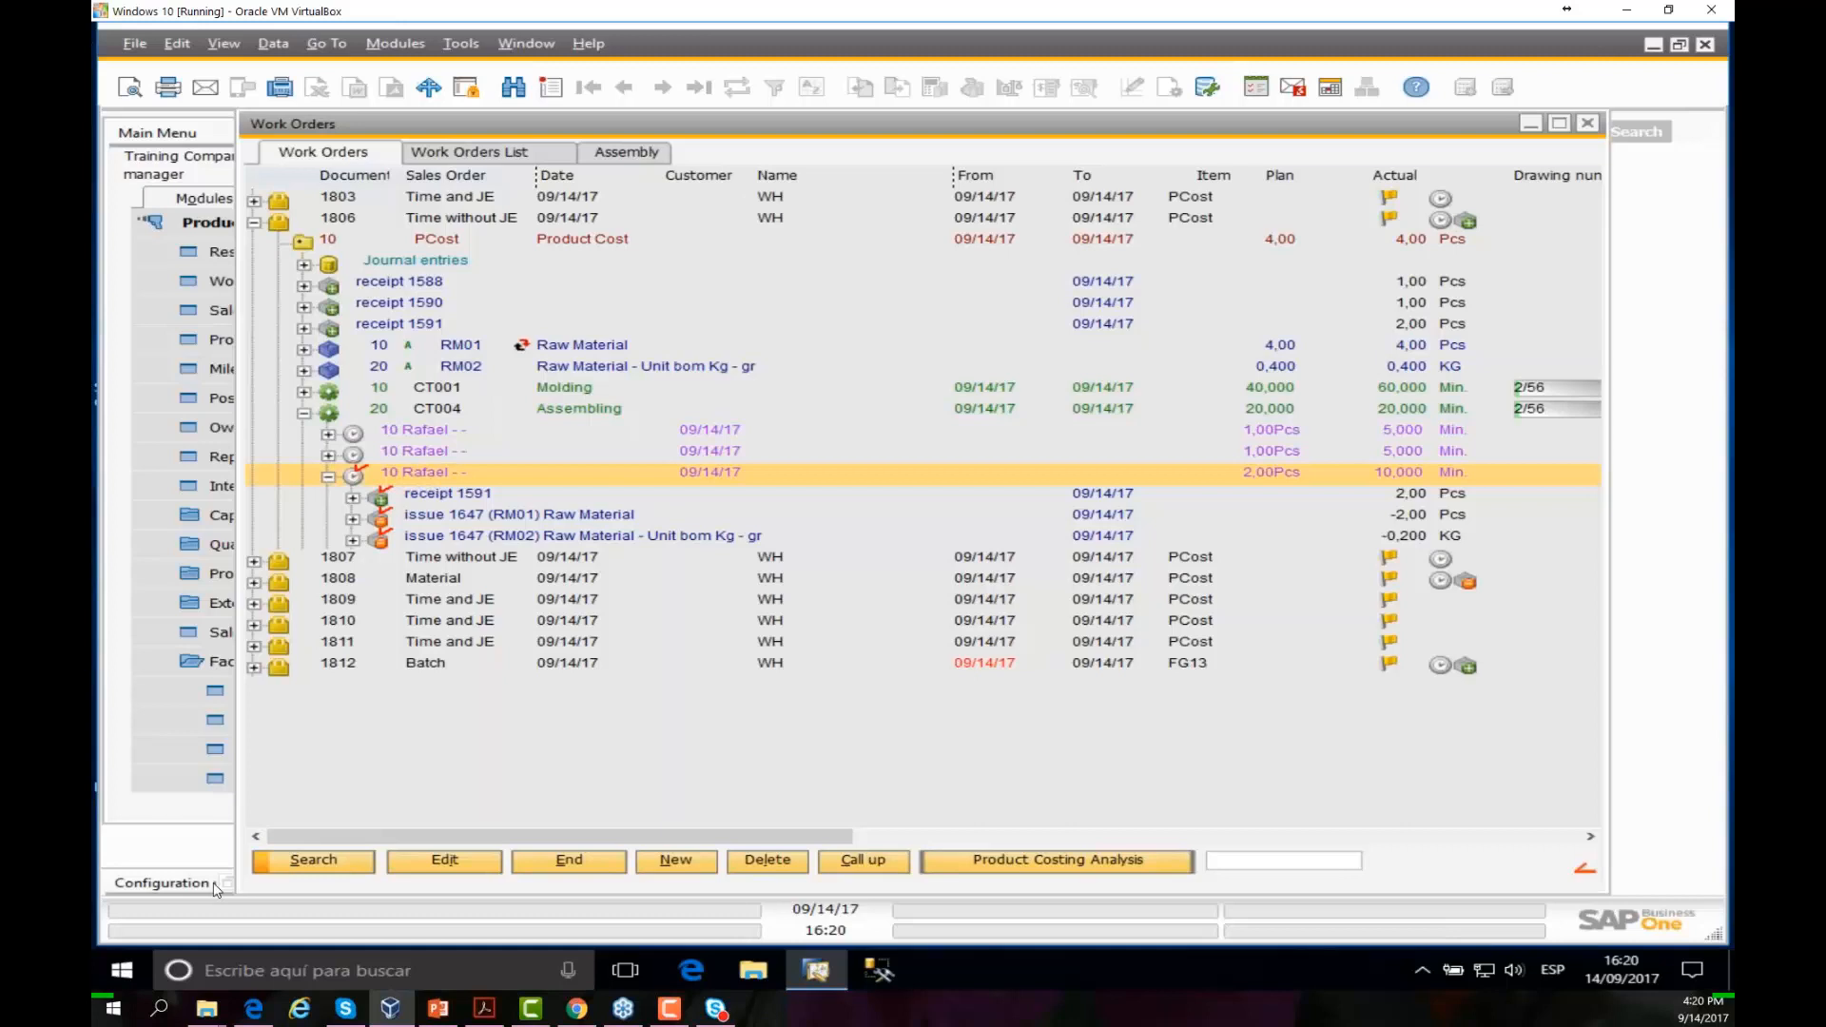
Step: Check the "Order time receipt: Protocol" setting under Production FDC in the Configuration wizard, and minimize the wizard
{"action": "left_click", "coordinate": [260, 882]}
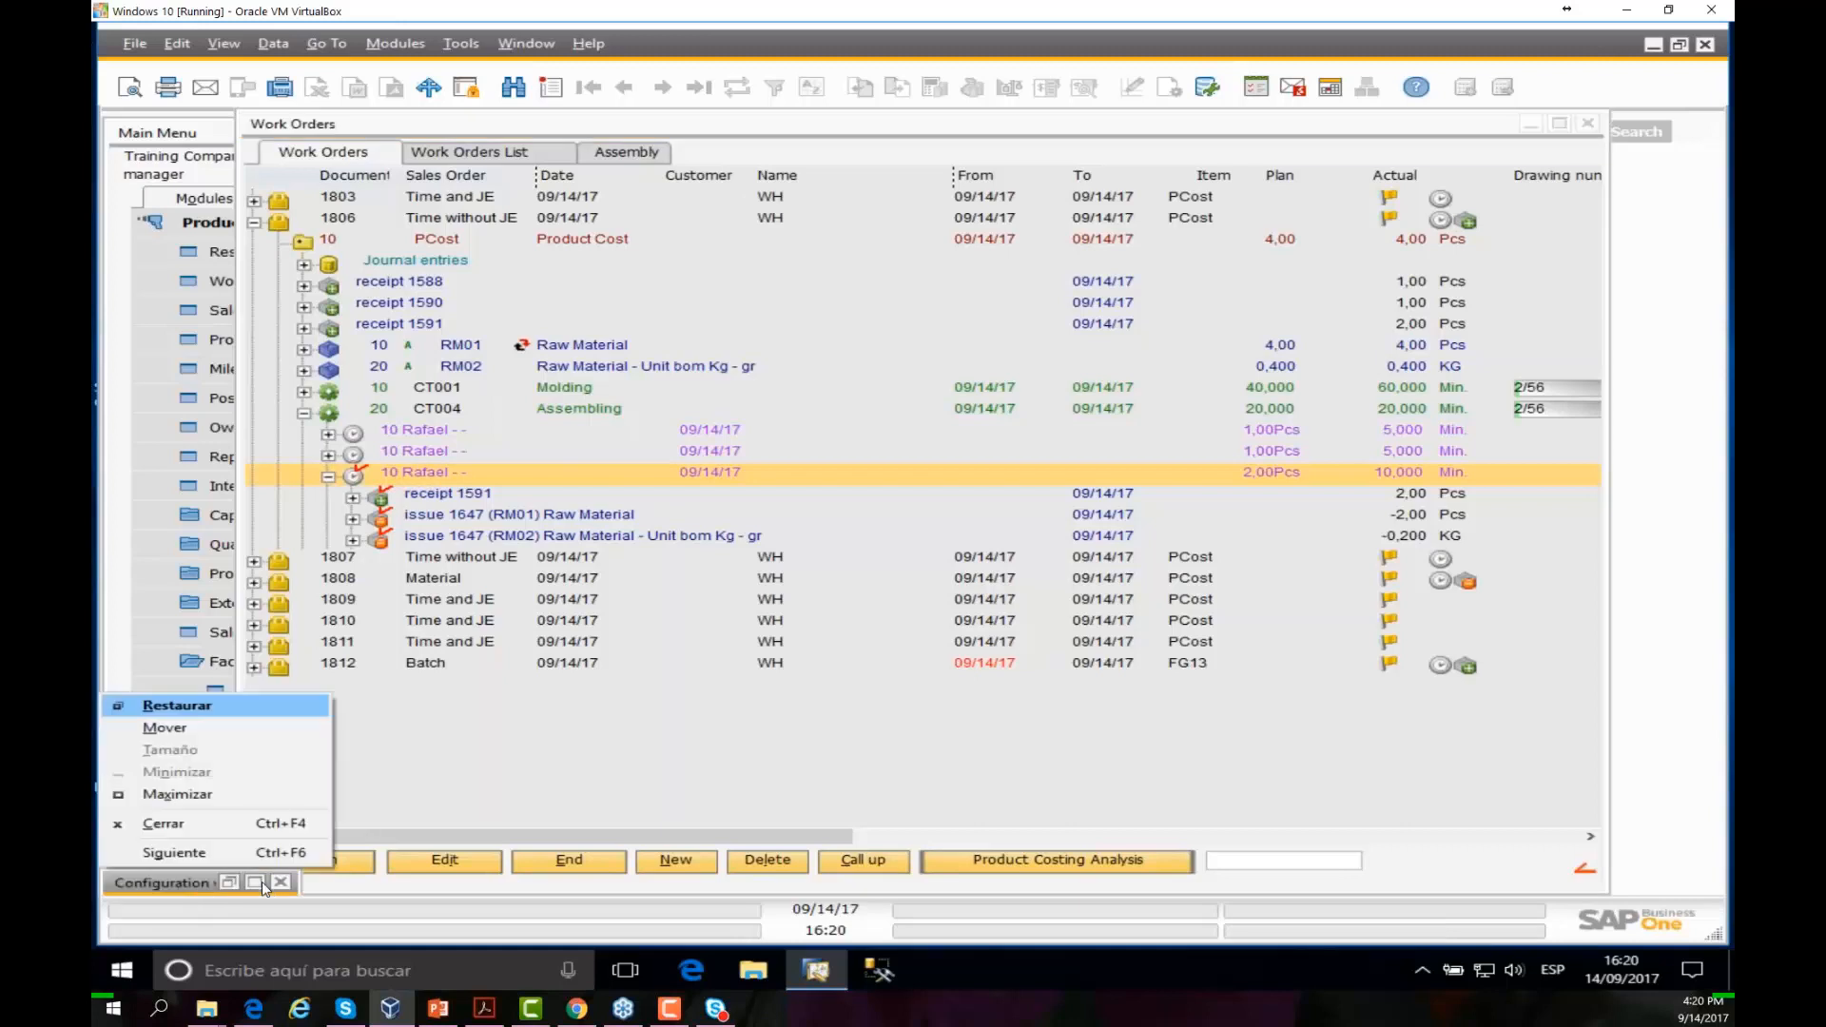
{"action": "left_click", "coordinate": [260, 881]}
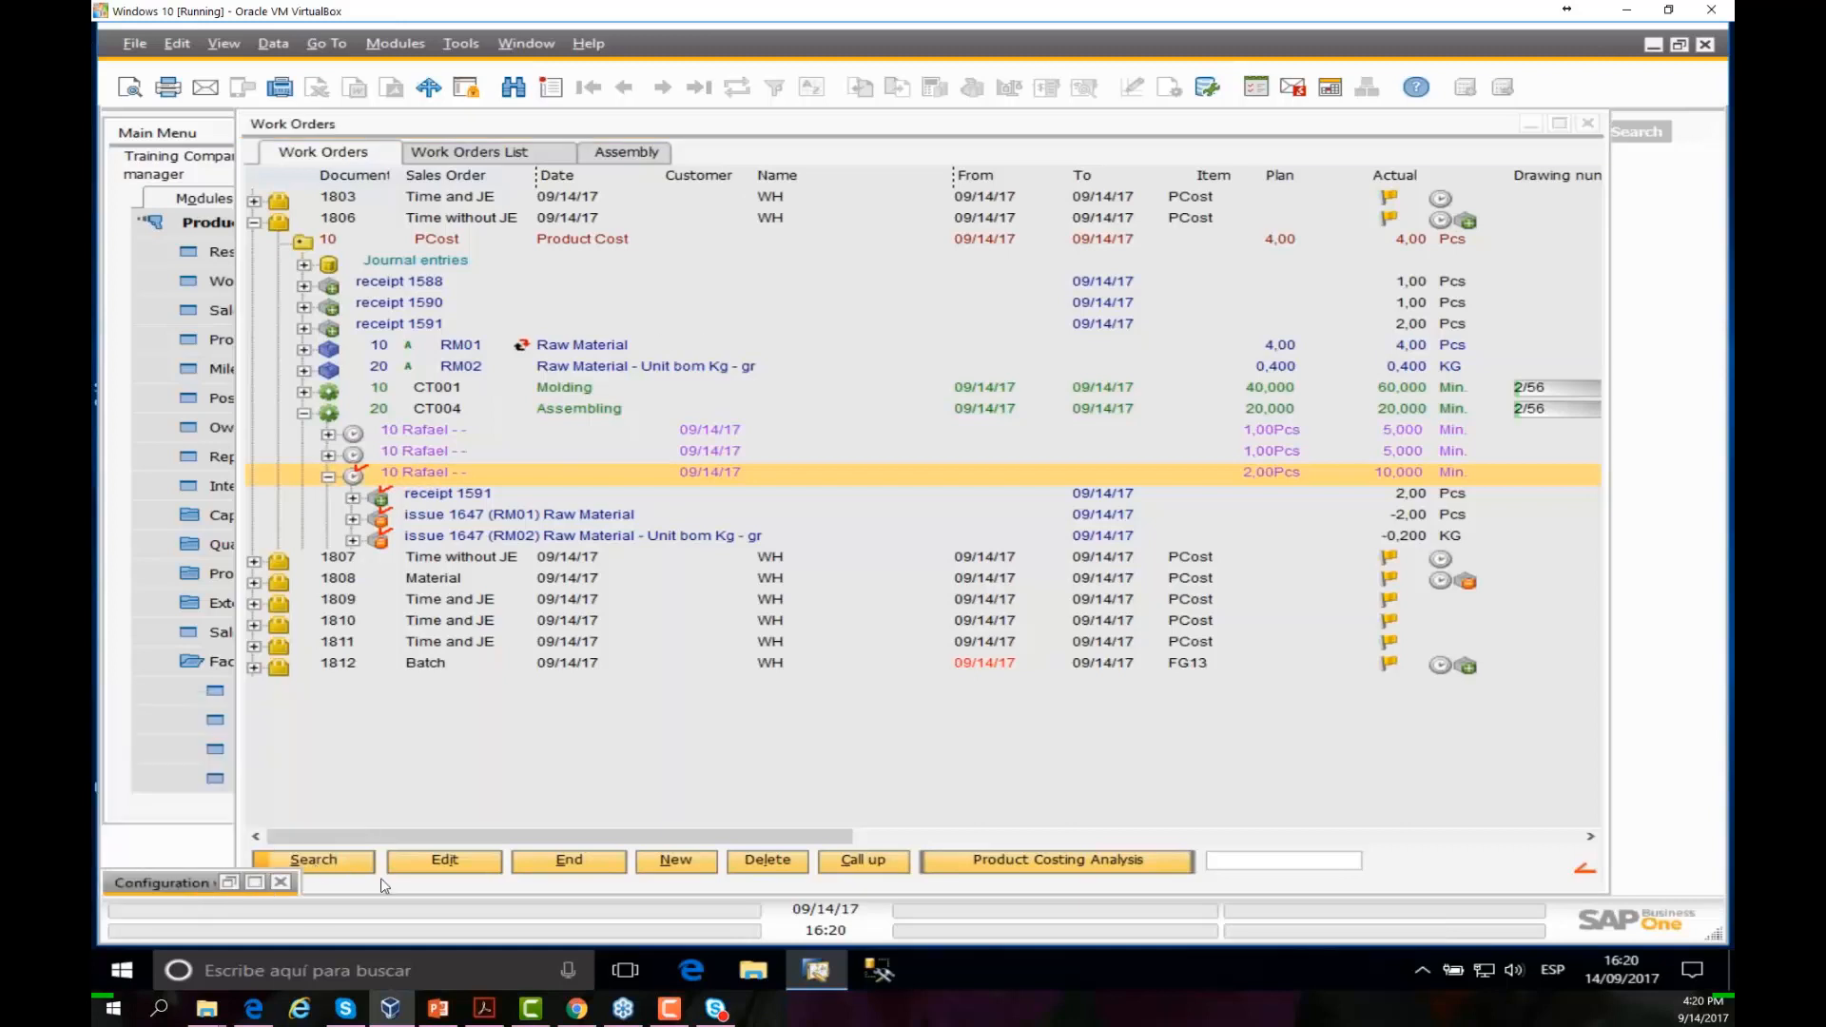
{"action": "left_click", "coordinate": [255, 882]}
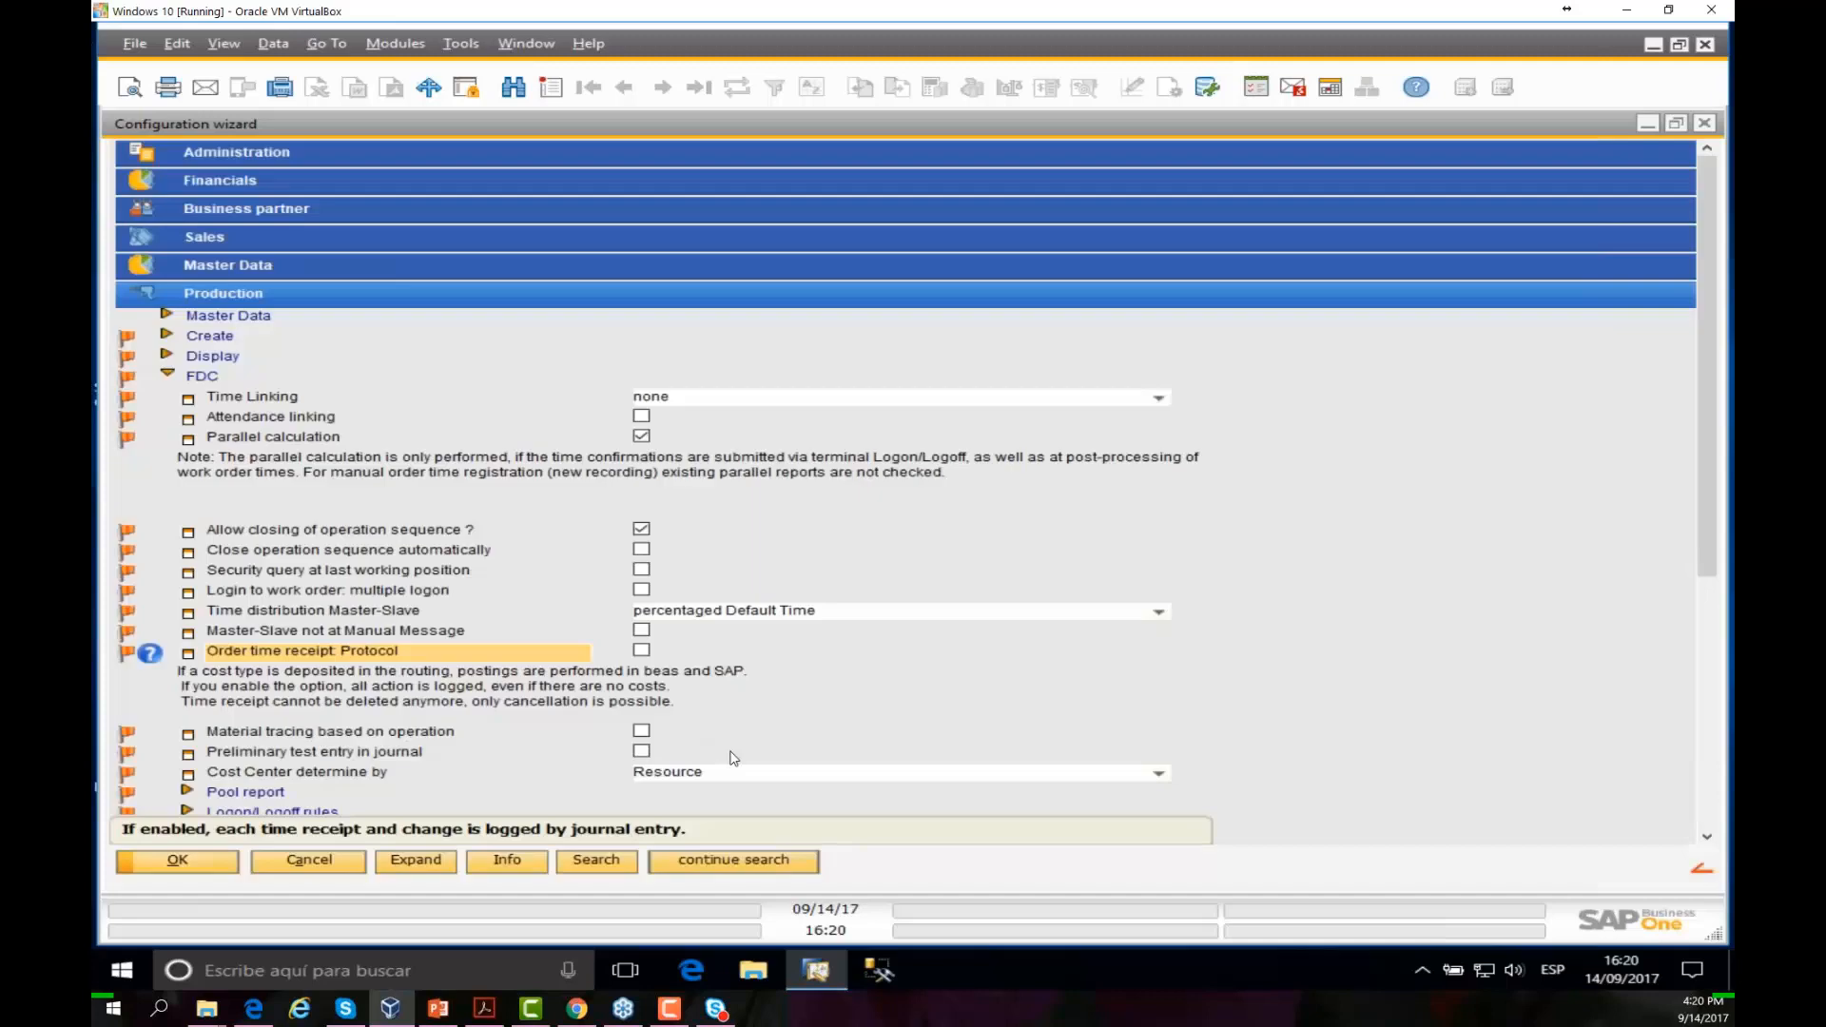
{"action": "left_click", "coordinate": [1648, 125]}
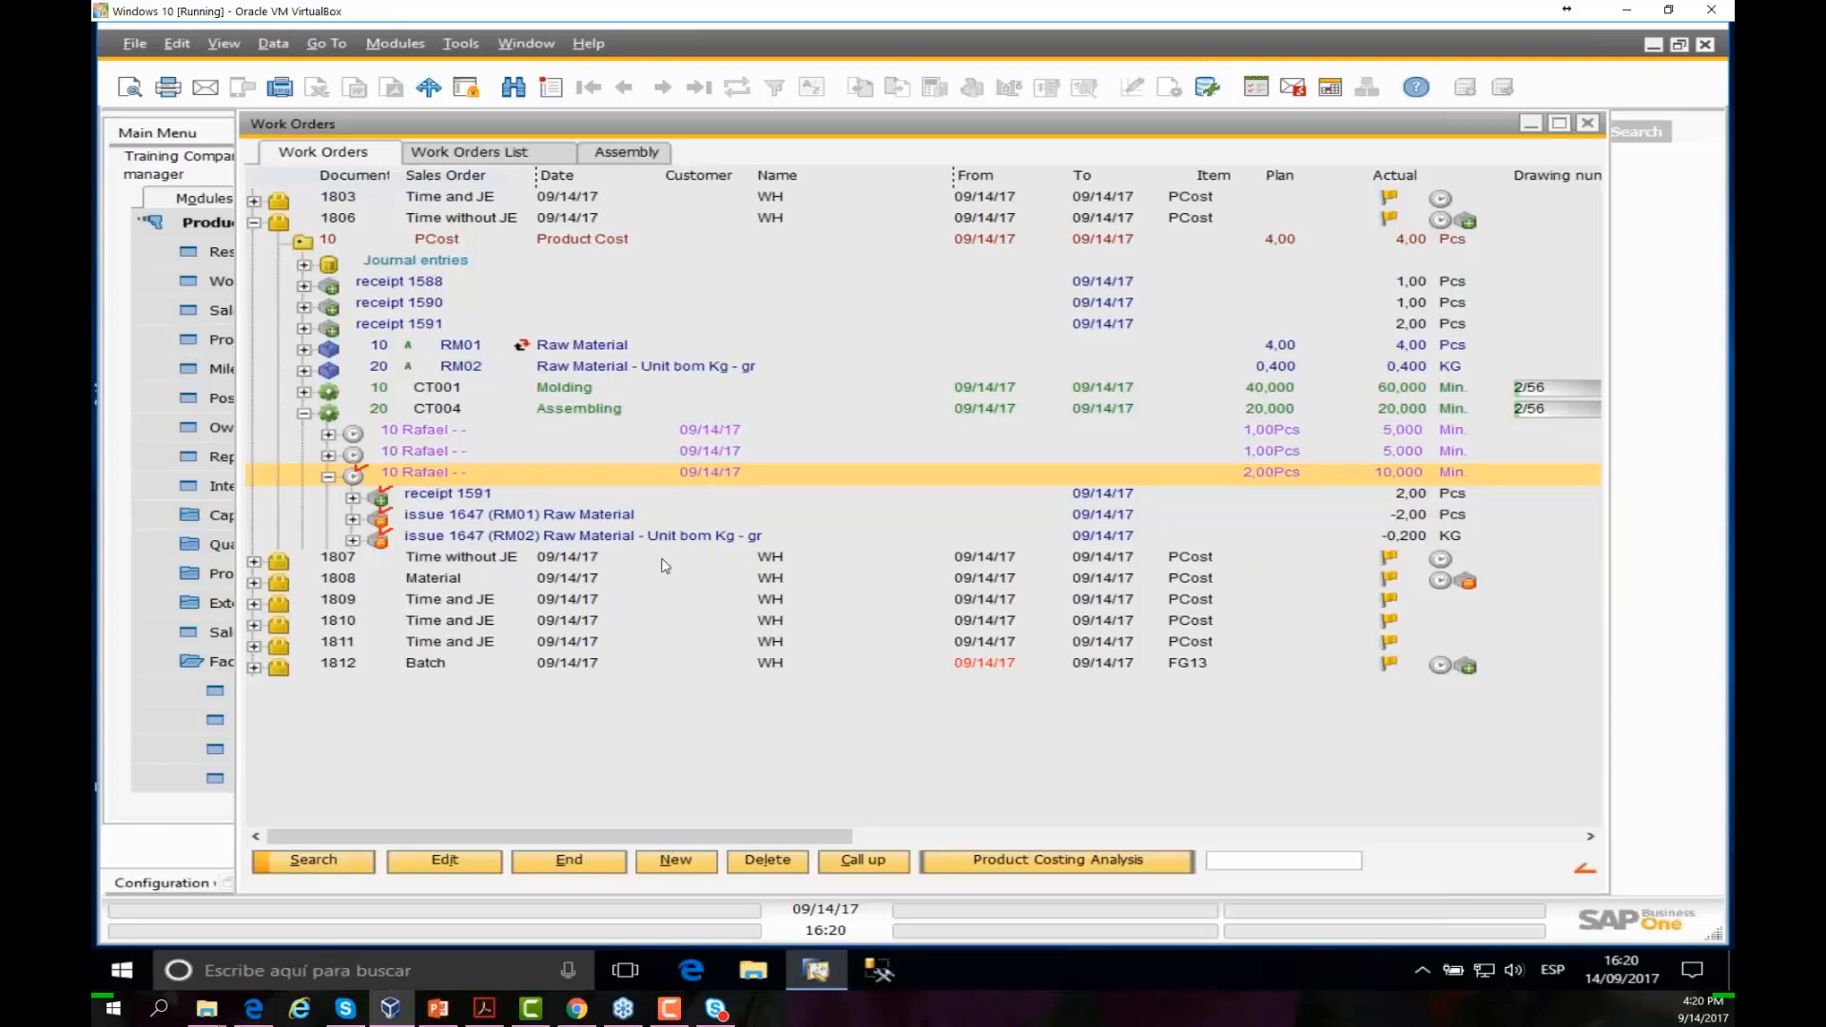
Step: Set the duration and quantity yield of the last Assembling time receipt to 0, save, and acknowledge the message
{"action": "double_click", "coordinate": [772, 474]}
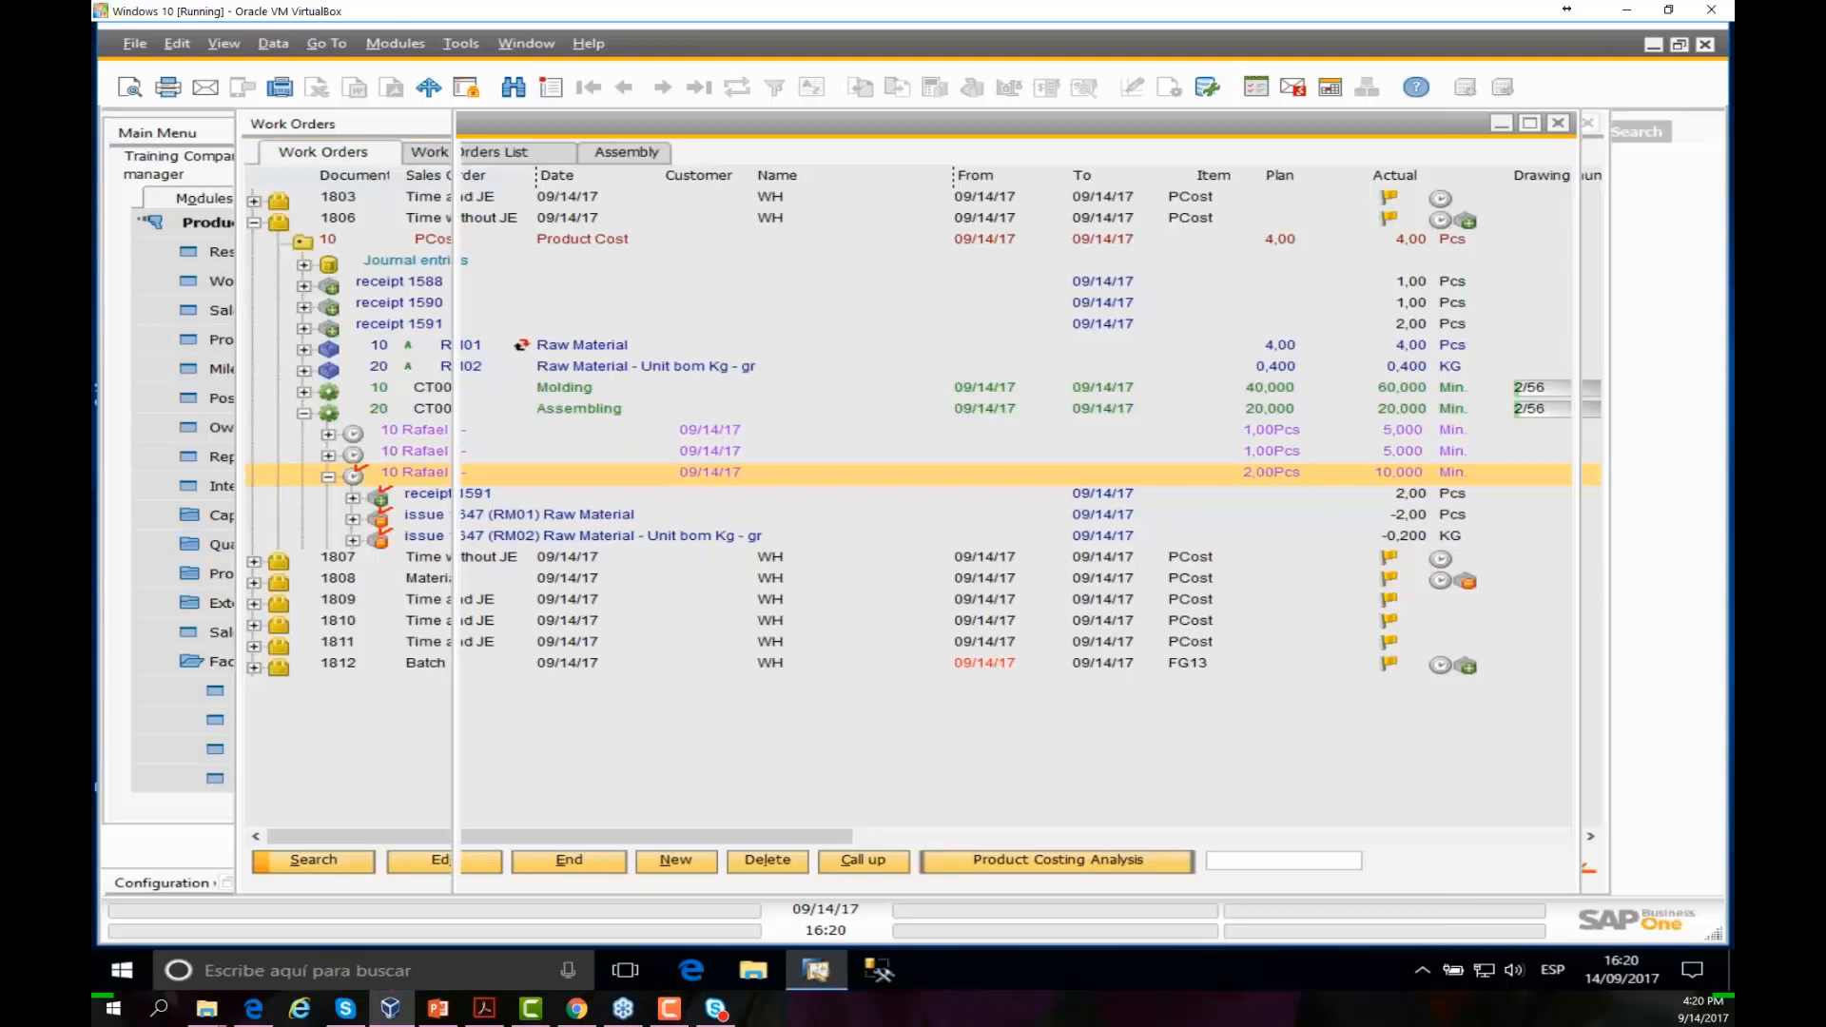
{"action": "left_click_drag", "start_coordinate": [707, 333], "coordinate": [978, 346]}
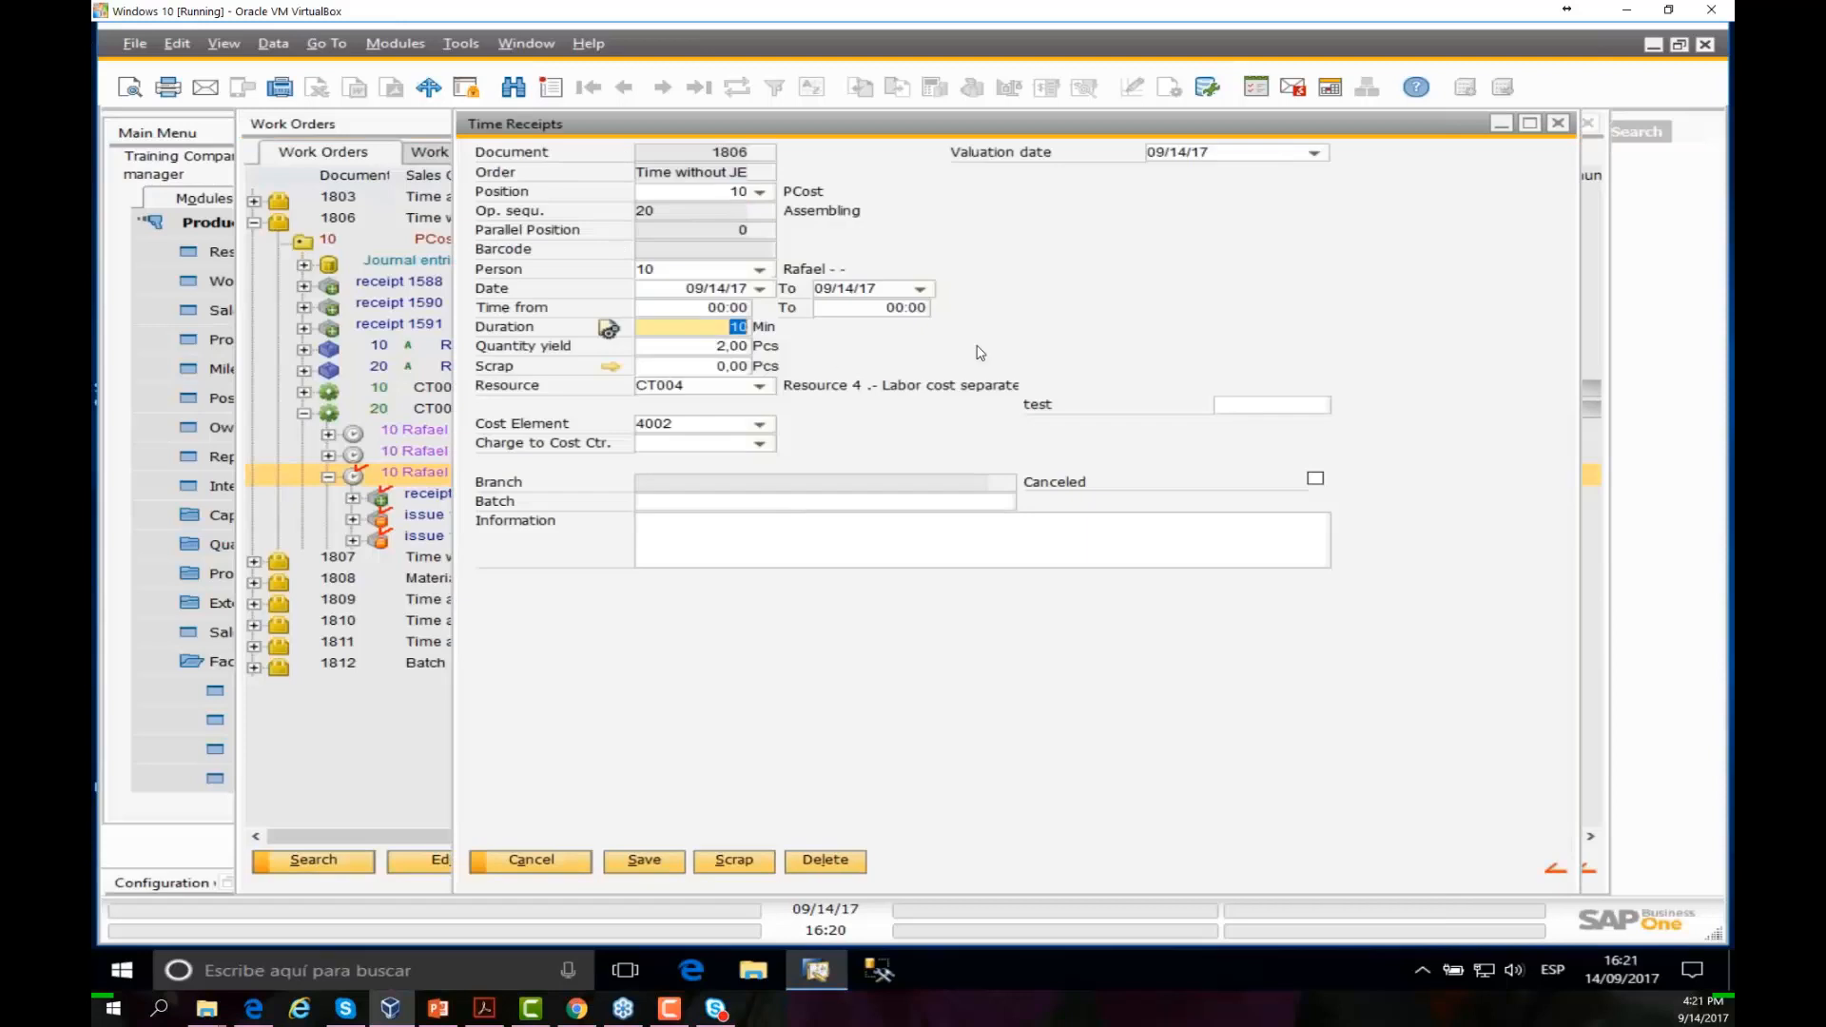
{"action": "type", "text": "0"}
{"action": "left_click", "coordinate": [717, 347]}
{"action": "type", "text": "0"}
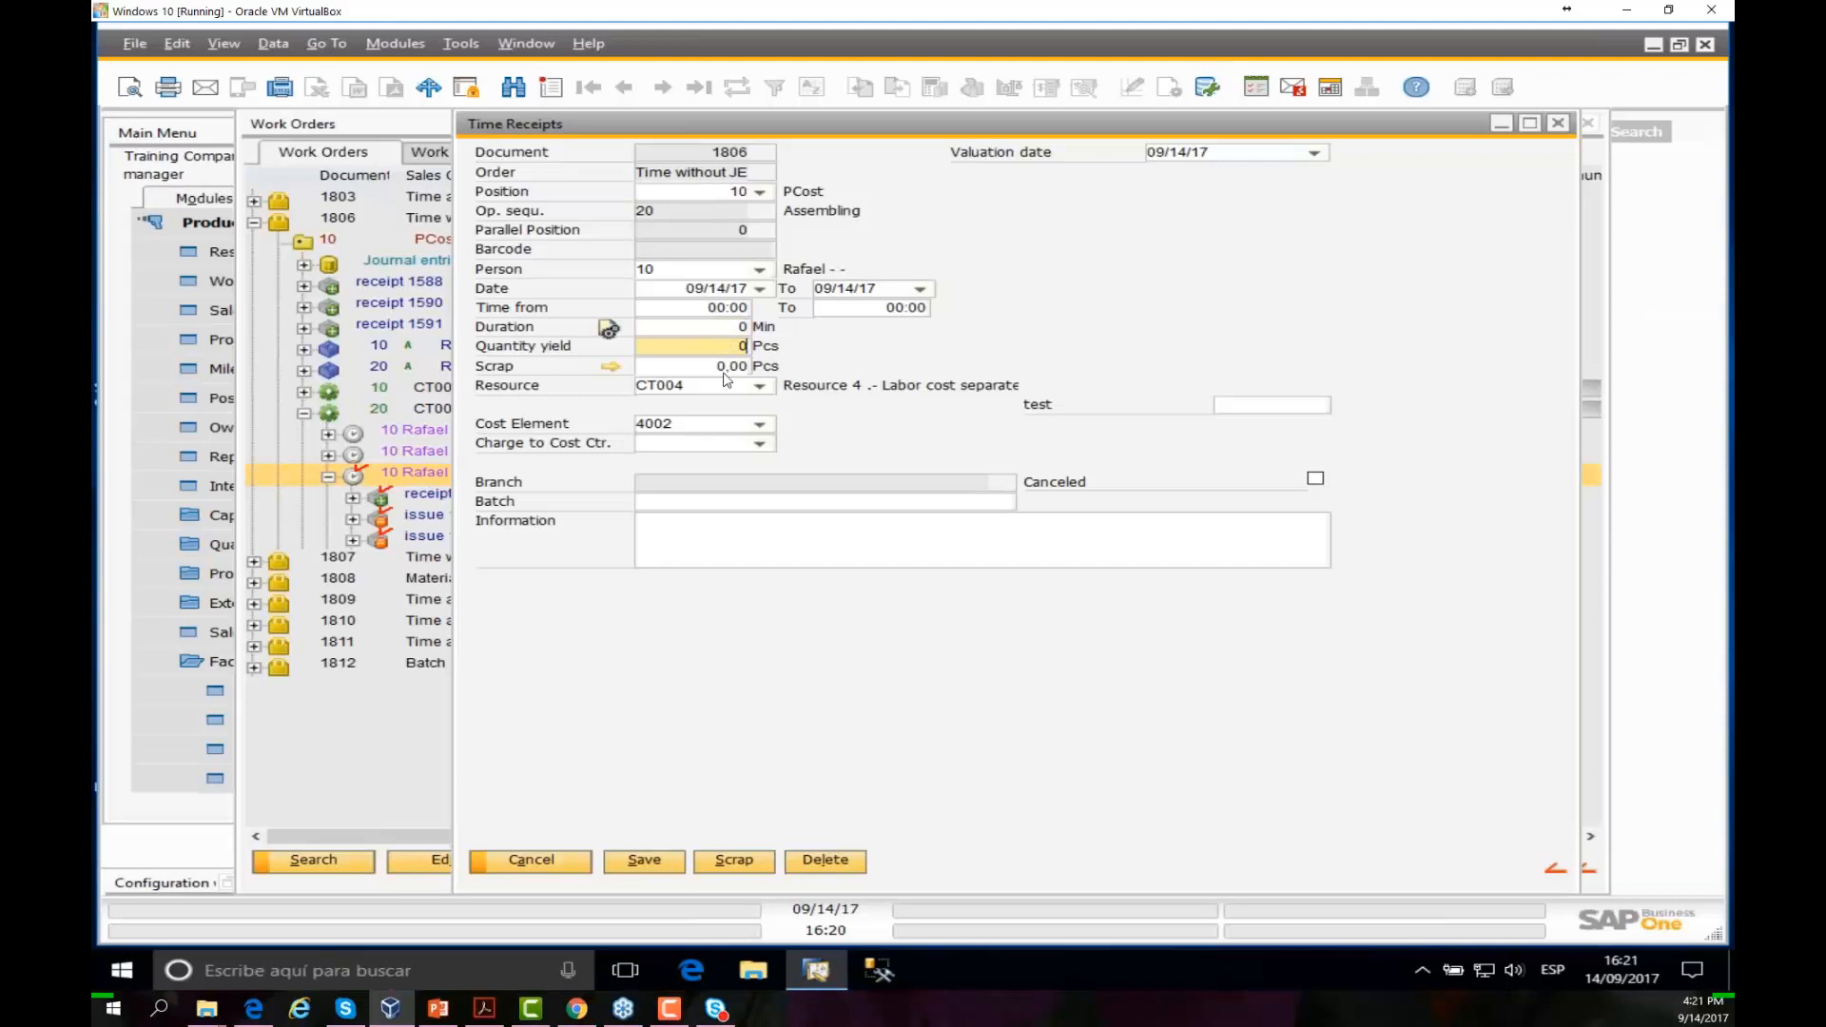
{"action": "left_click", "coordinate": [646, 861]}
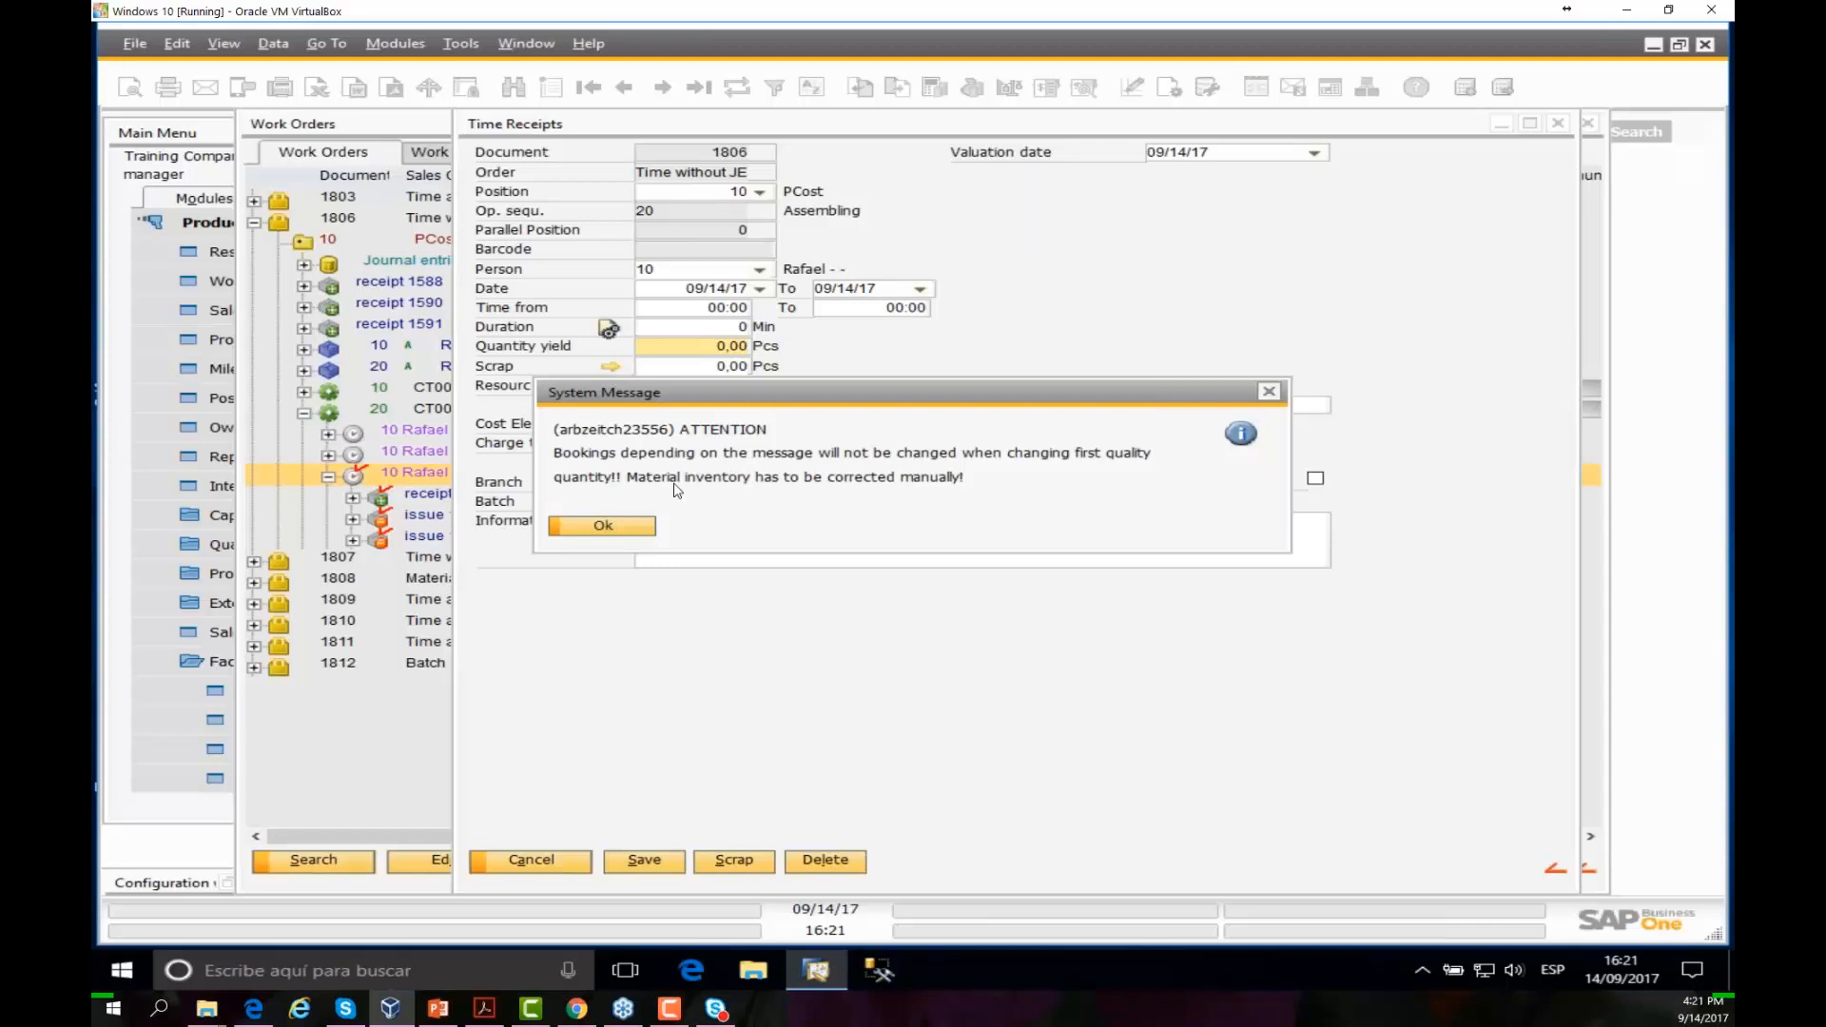
{"action": "left_click", "coordinate": [608, 538]}
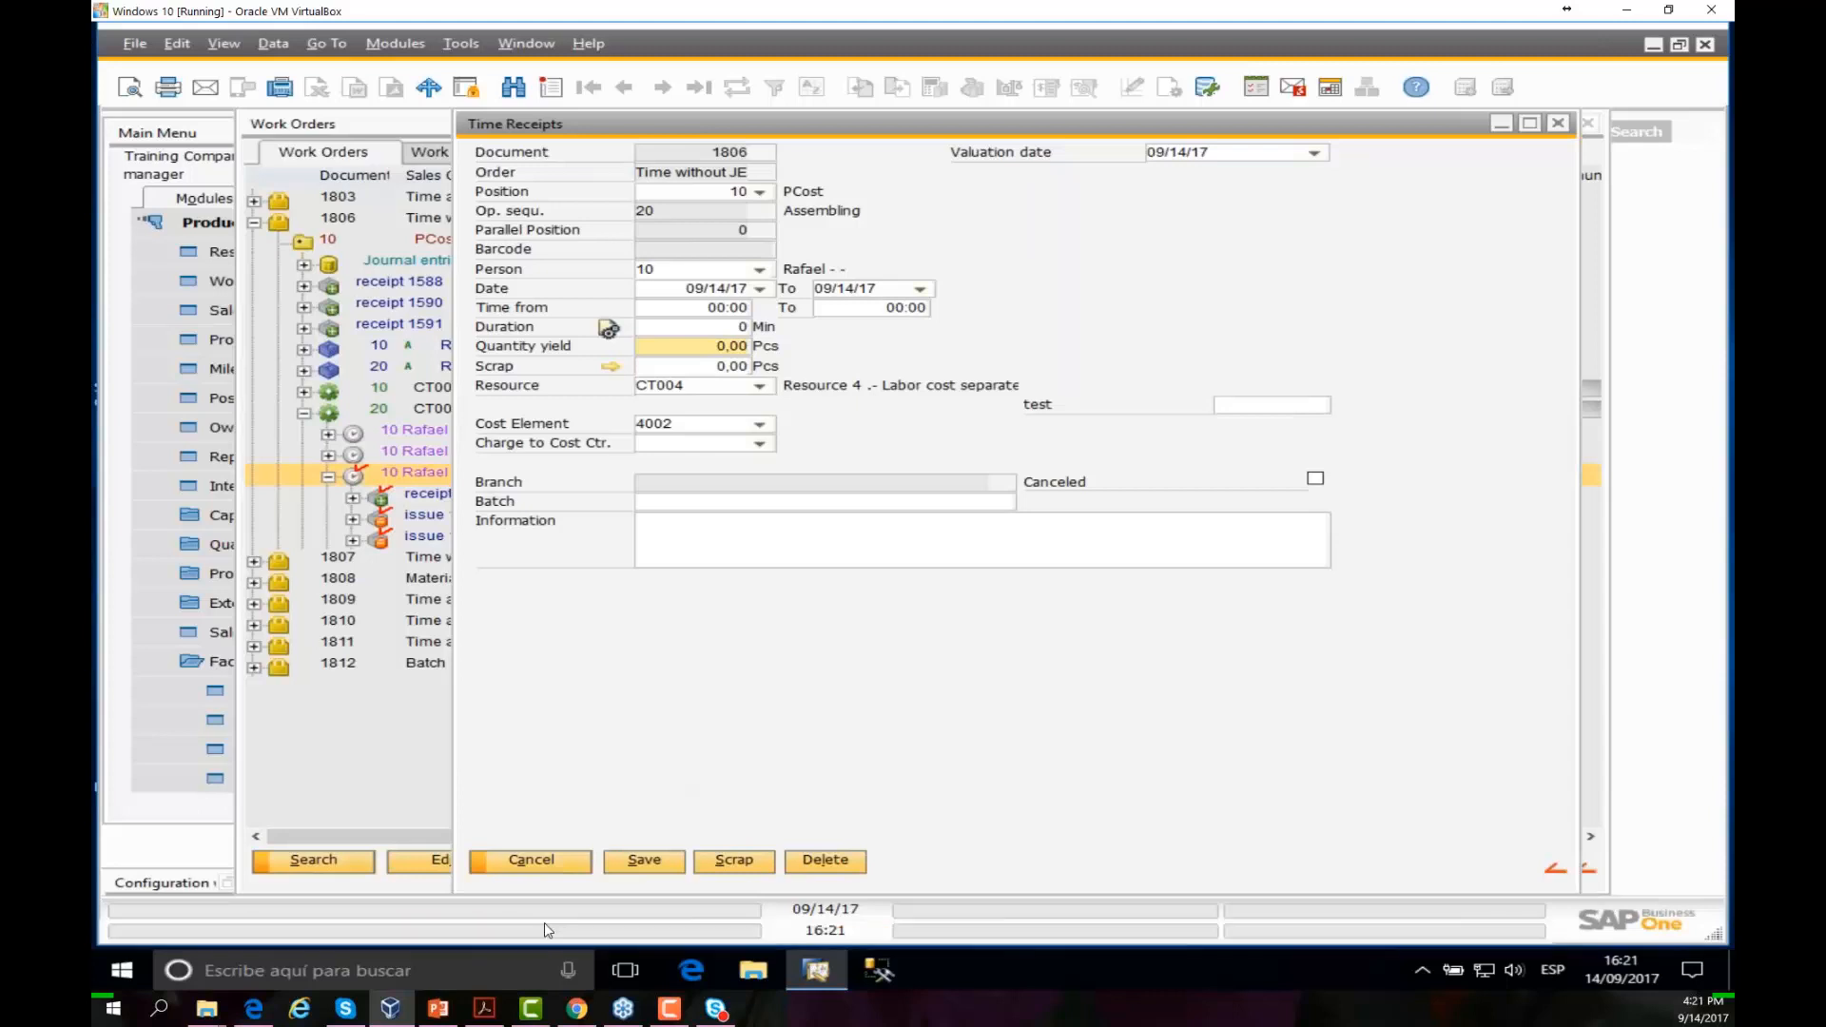
Step: Set the time receipt's duration to 5 minutes, save it with times recalculated, and select it in the order
{"action": "left_click", "coordinate": [732, 327]}
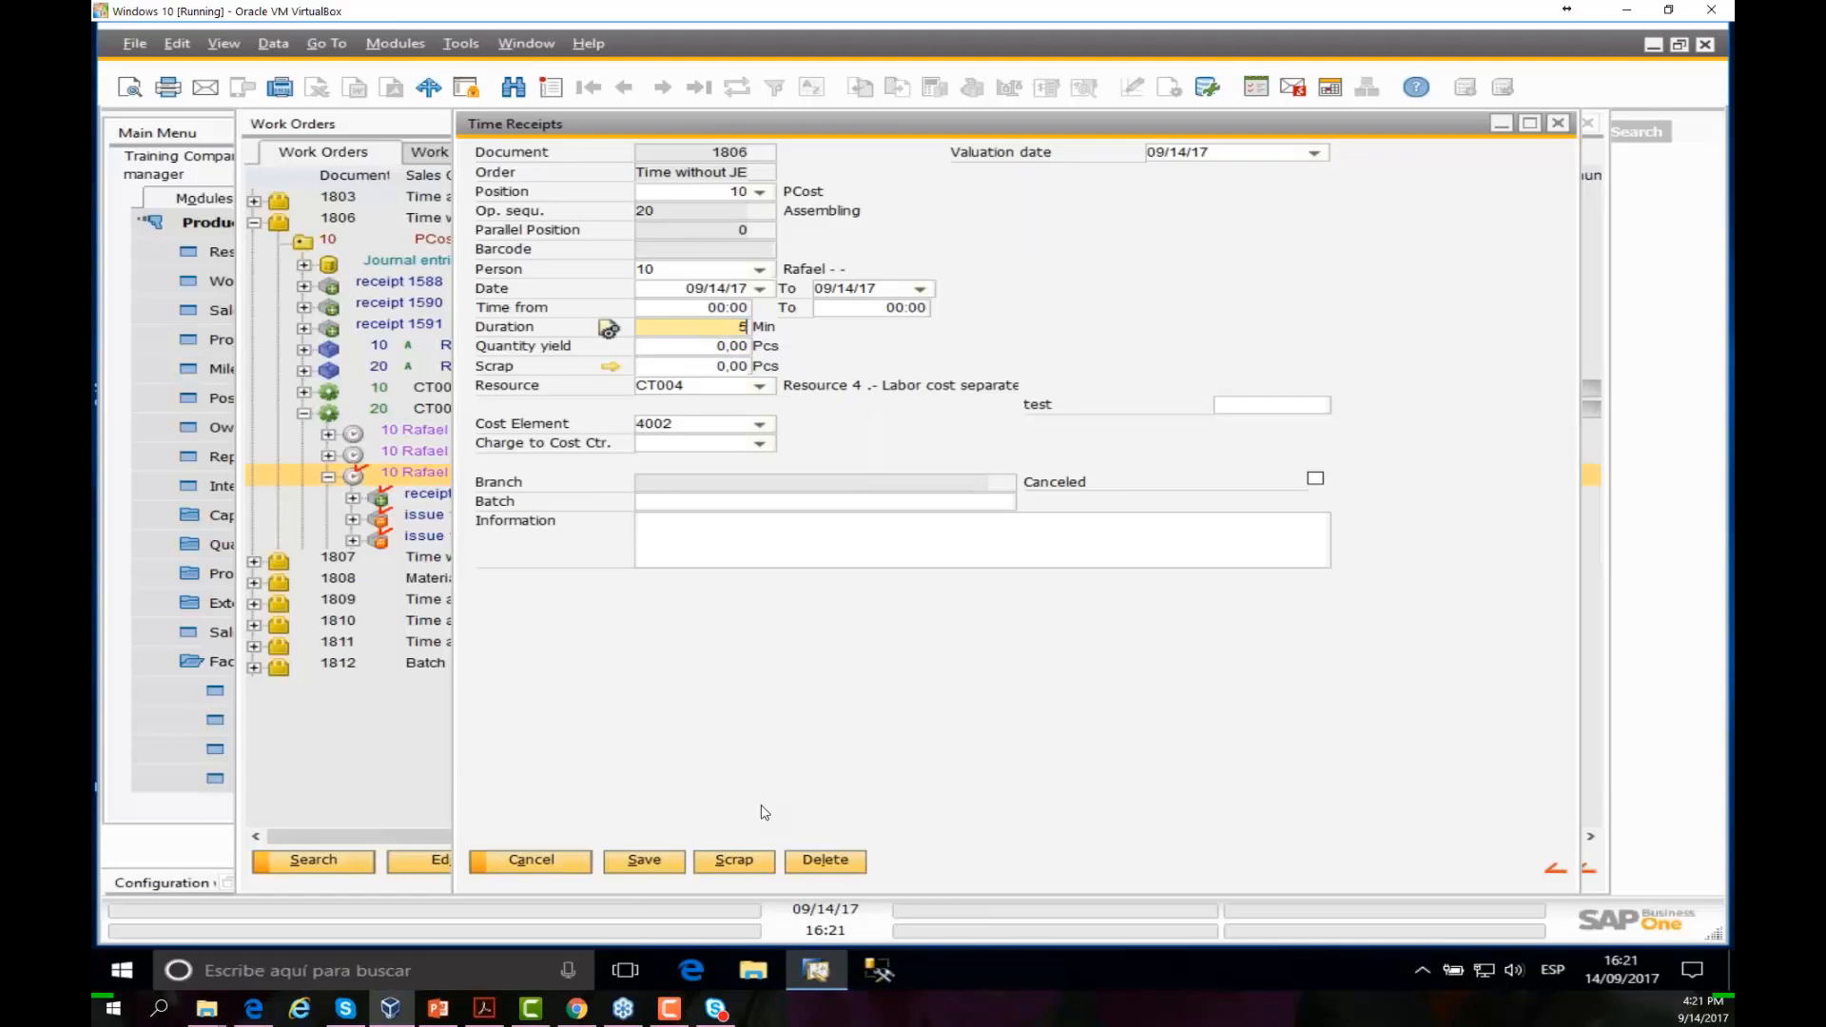
{"action": "left_click", "coordinate": [668, 859]}
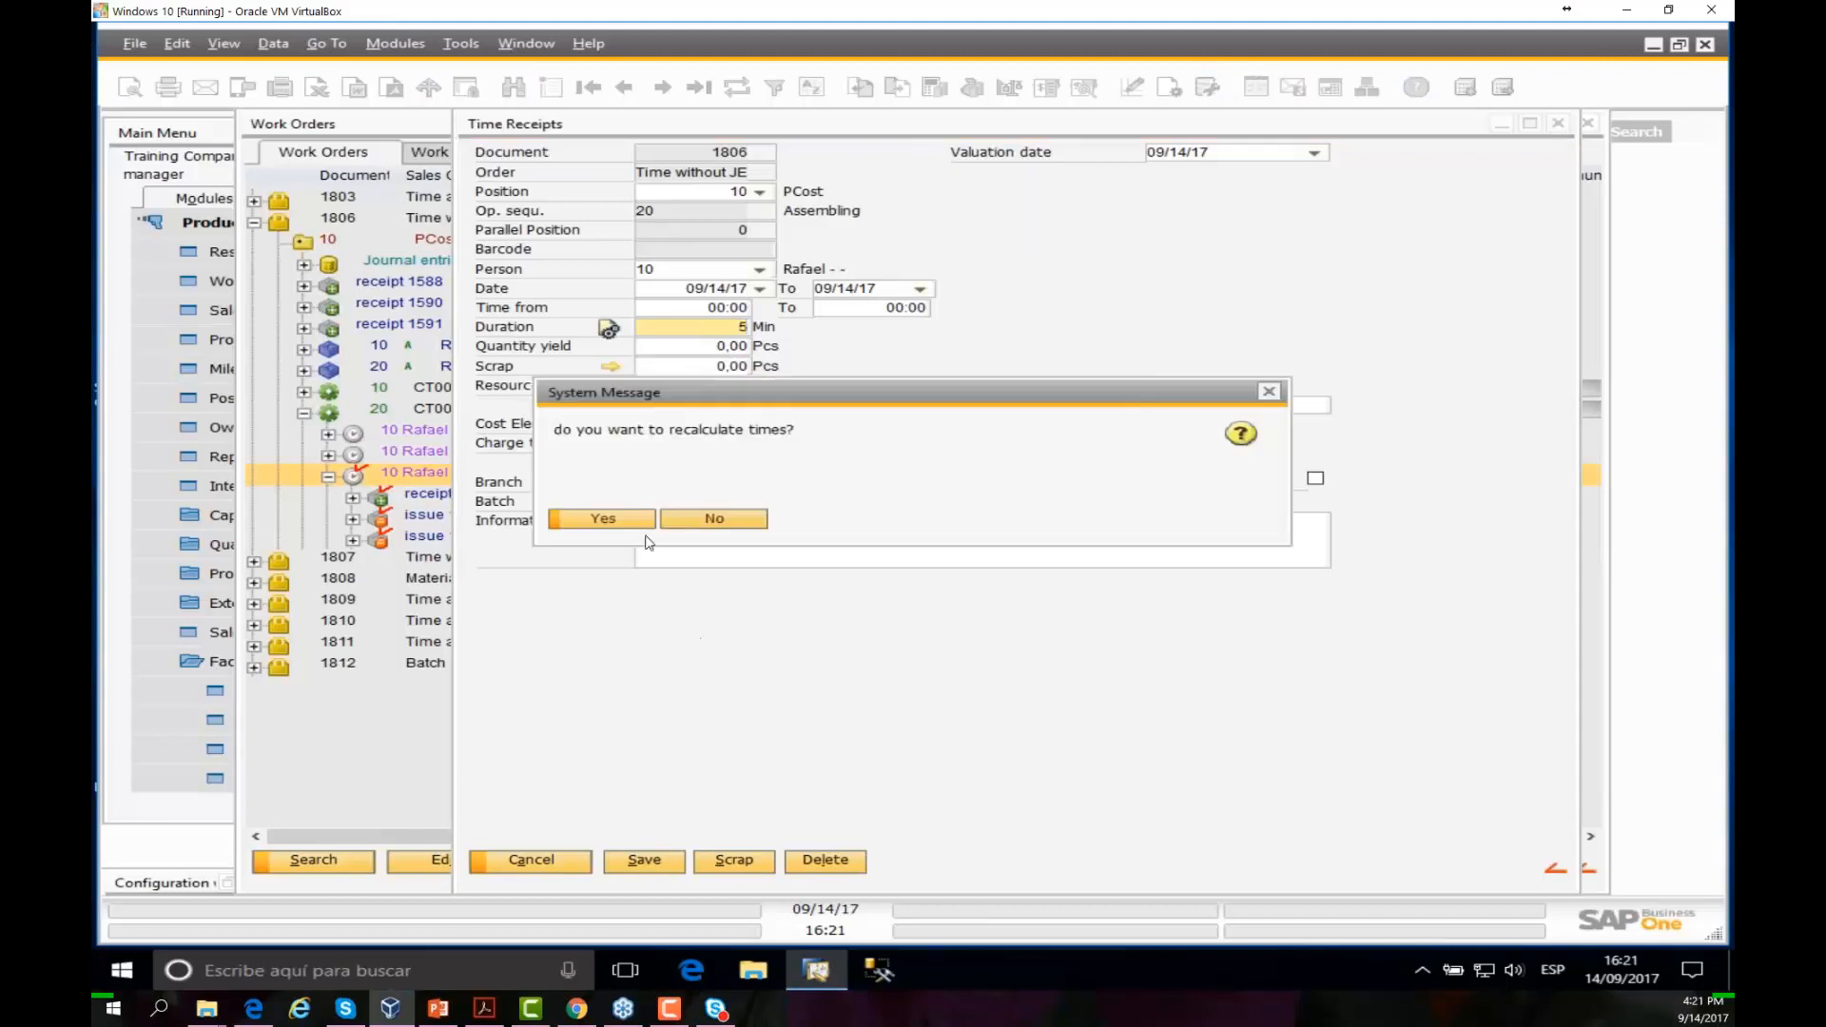
{"action": "key", "text": "Return"}
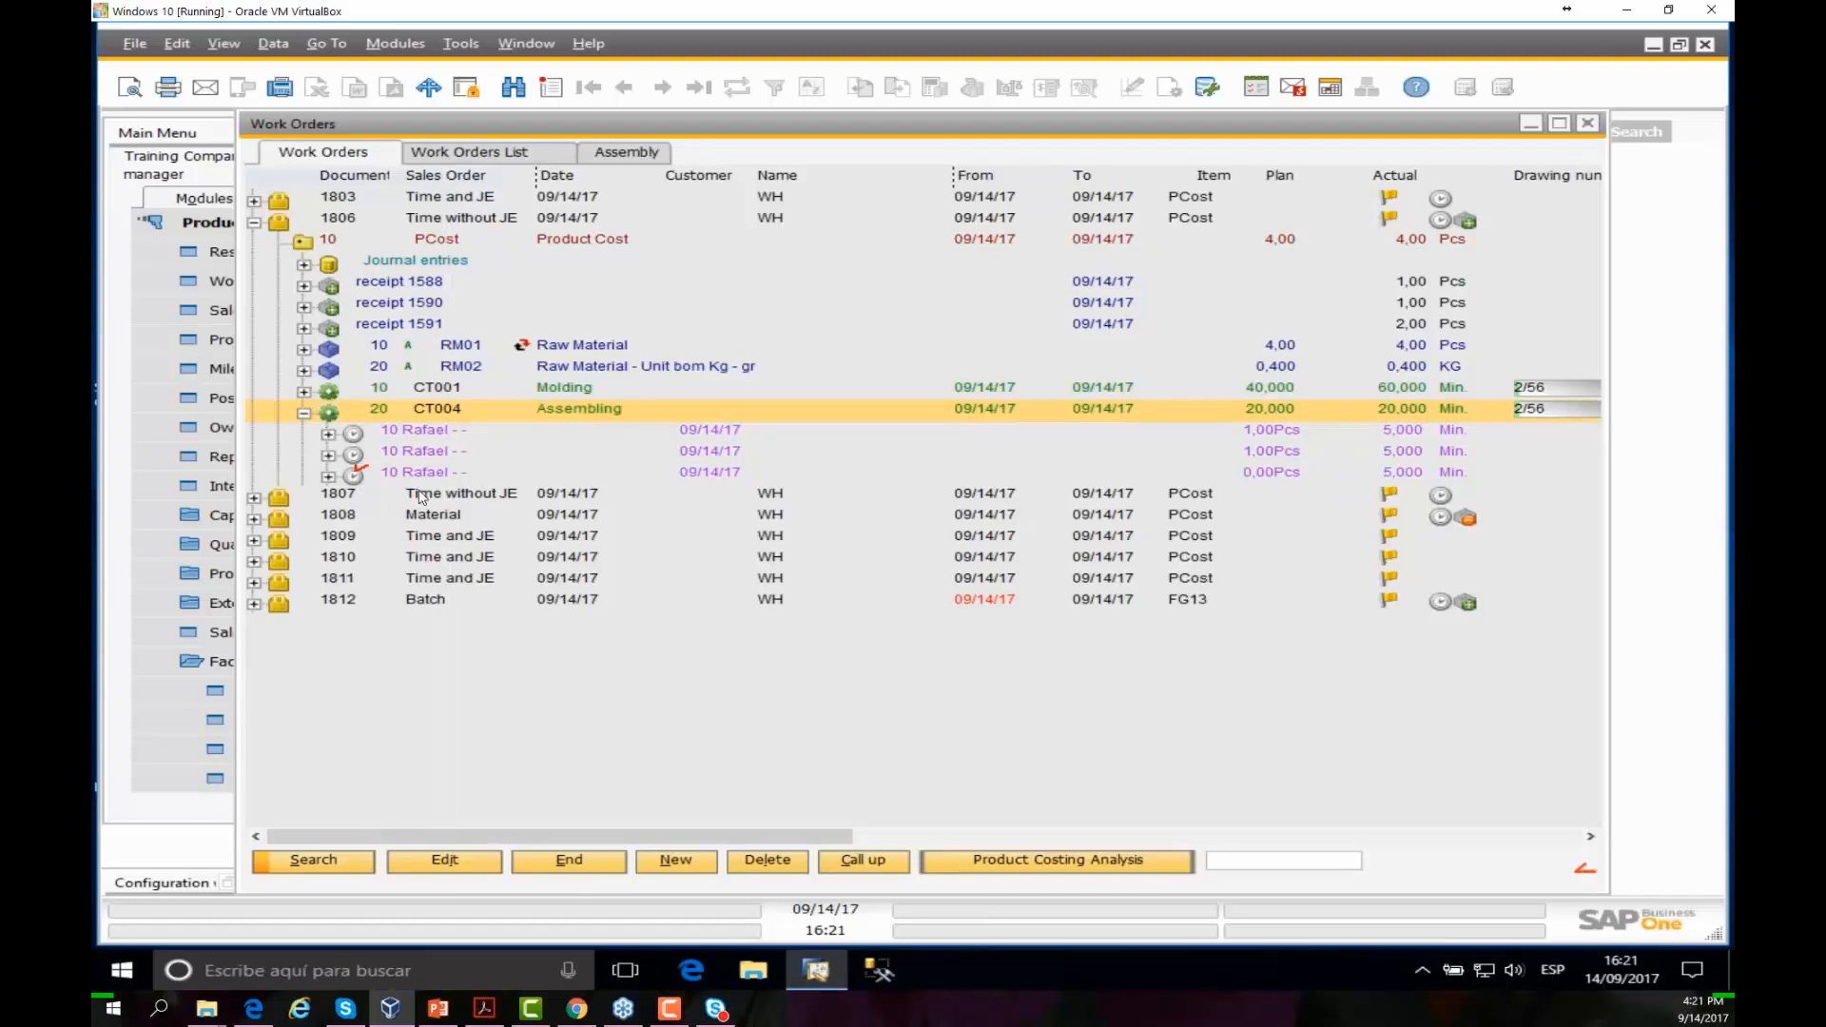
{"action": "left_click", "coordinate": [1280, 475]}
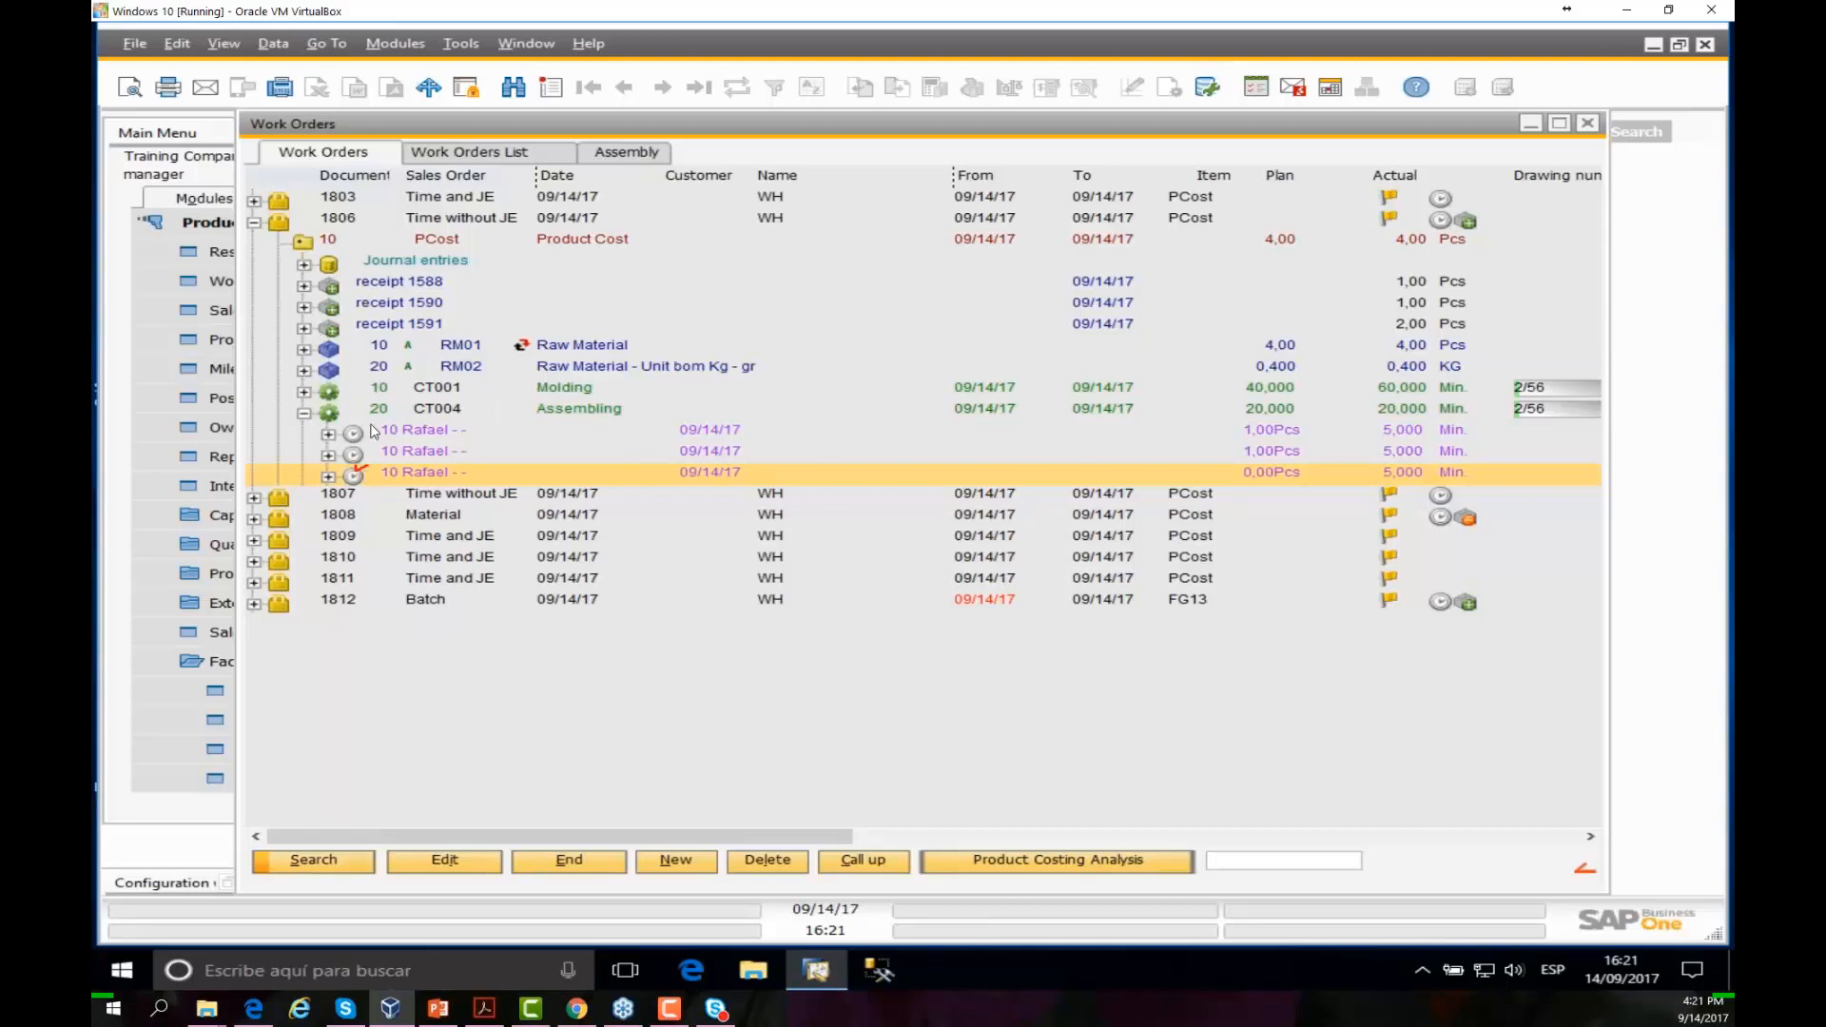
Step: Expand the material issues of RM02 and open the cancellation of issue 1647
{"action": "left_click", "coordinate": [314, 367]}
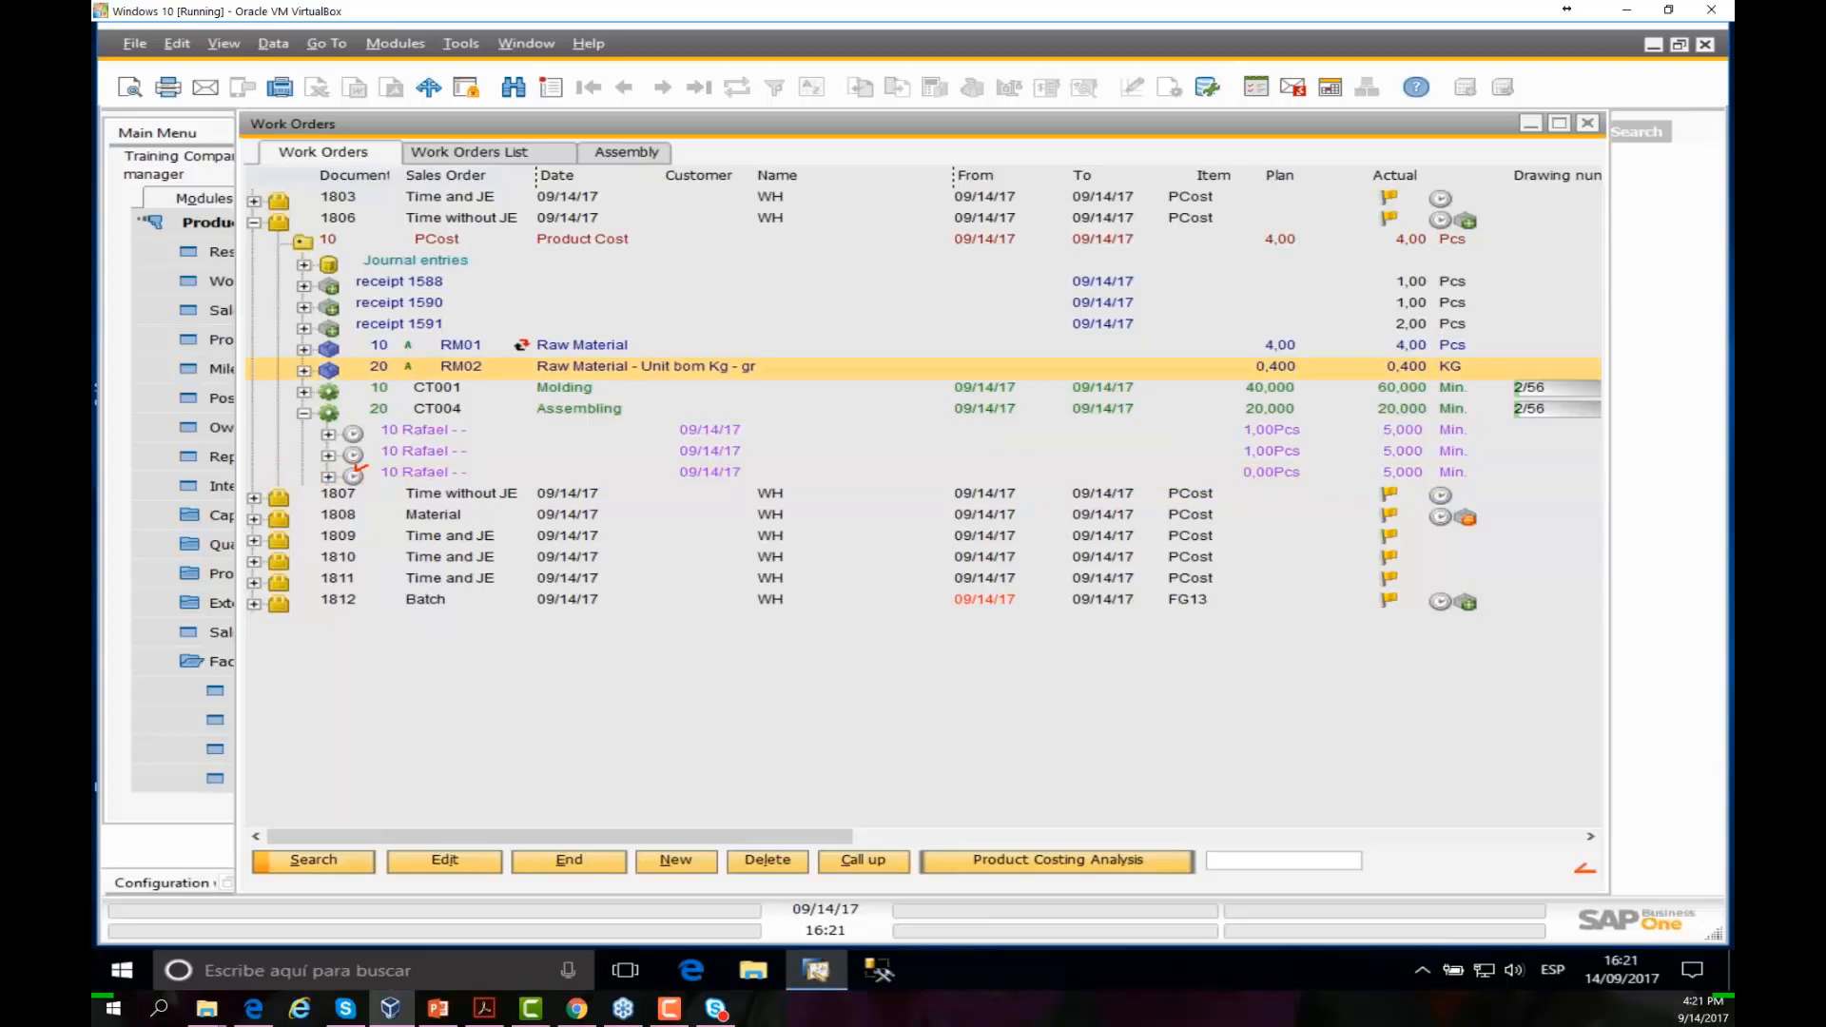
{"action": "left_click", "coordinate": [304, 370]}
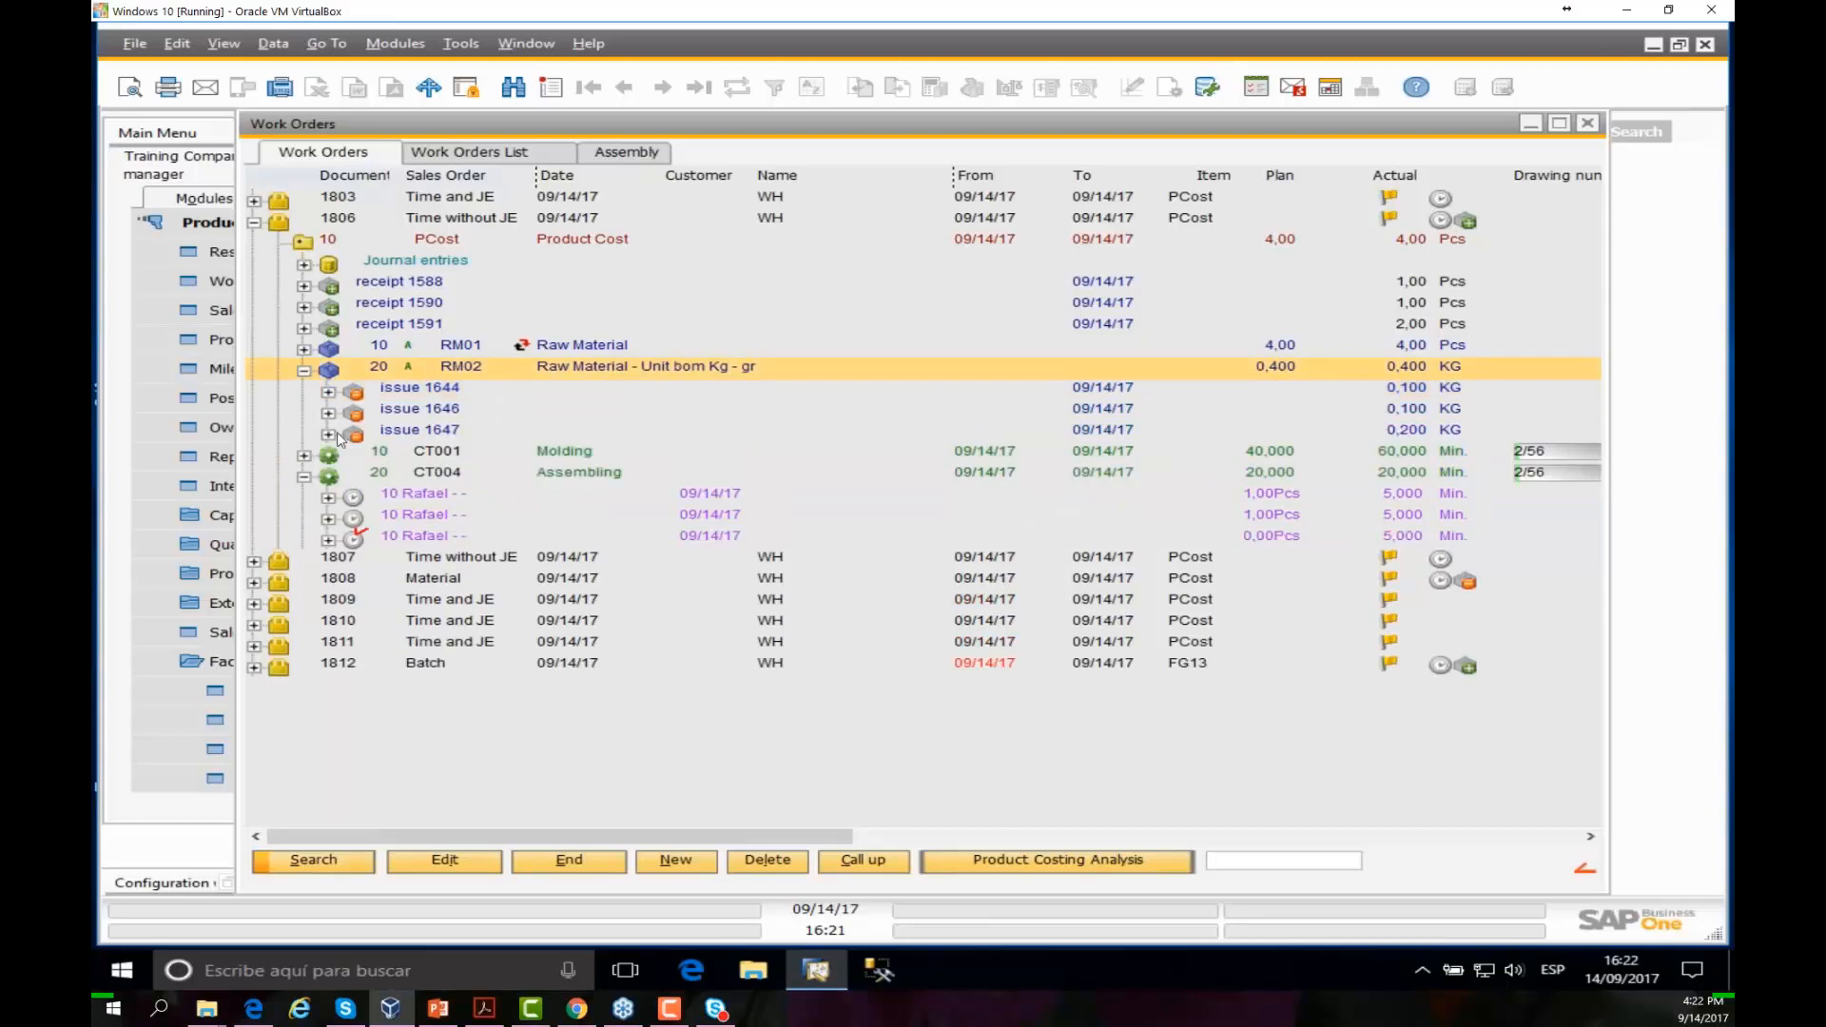
{"action": "left_click", "coordinate": [392, 435]}
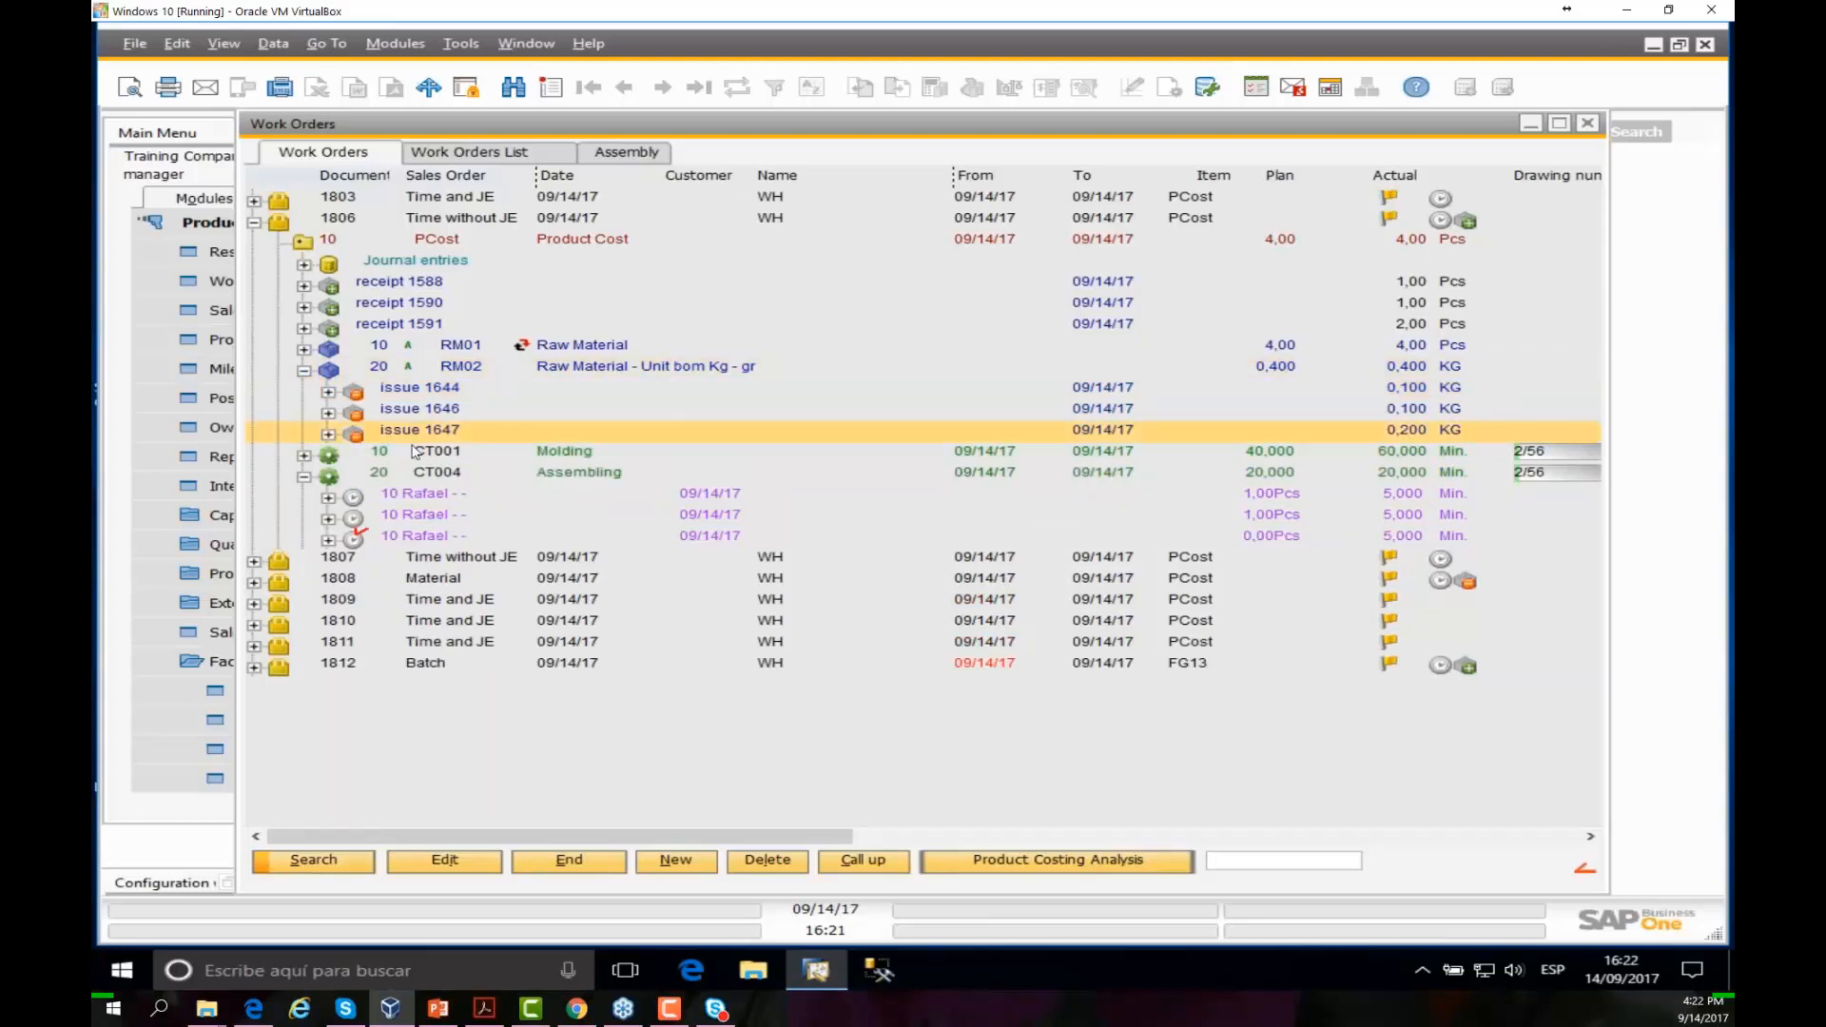
{"action": "right_click", "coordinate": [376, 438]}
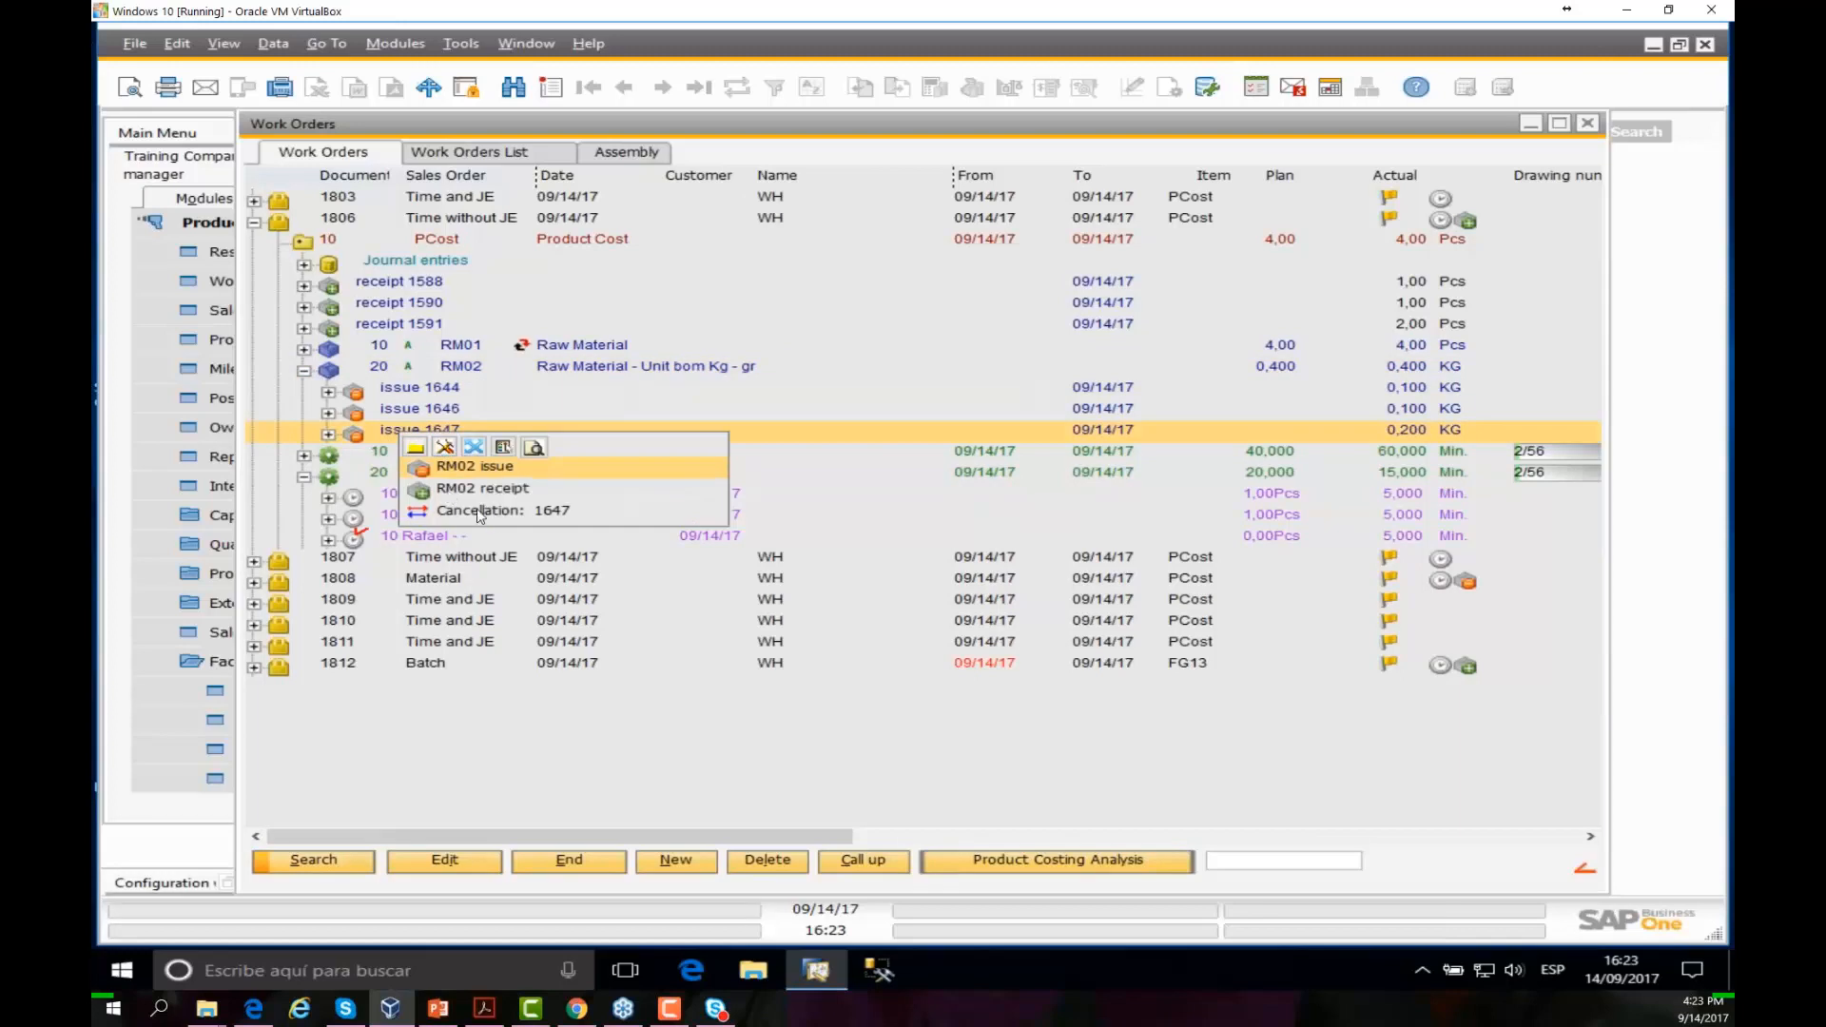
{"action": "left_click", "coordinate": [554, 512]}
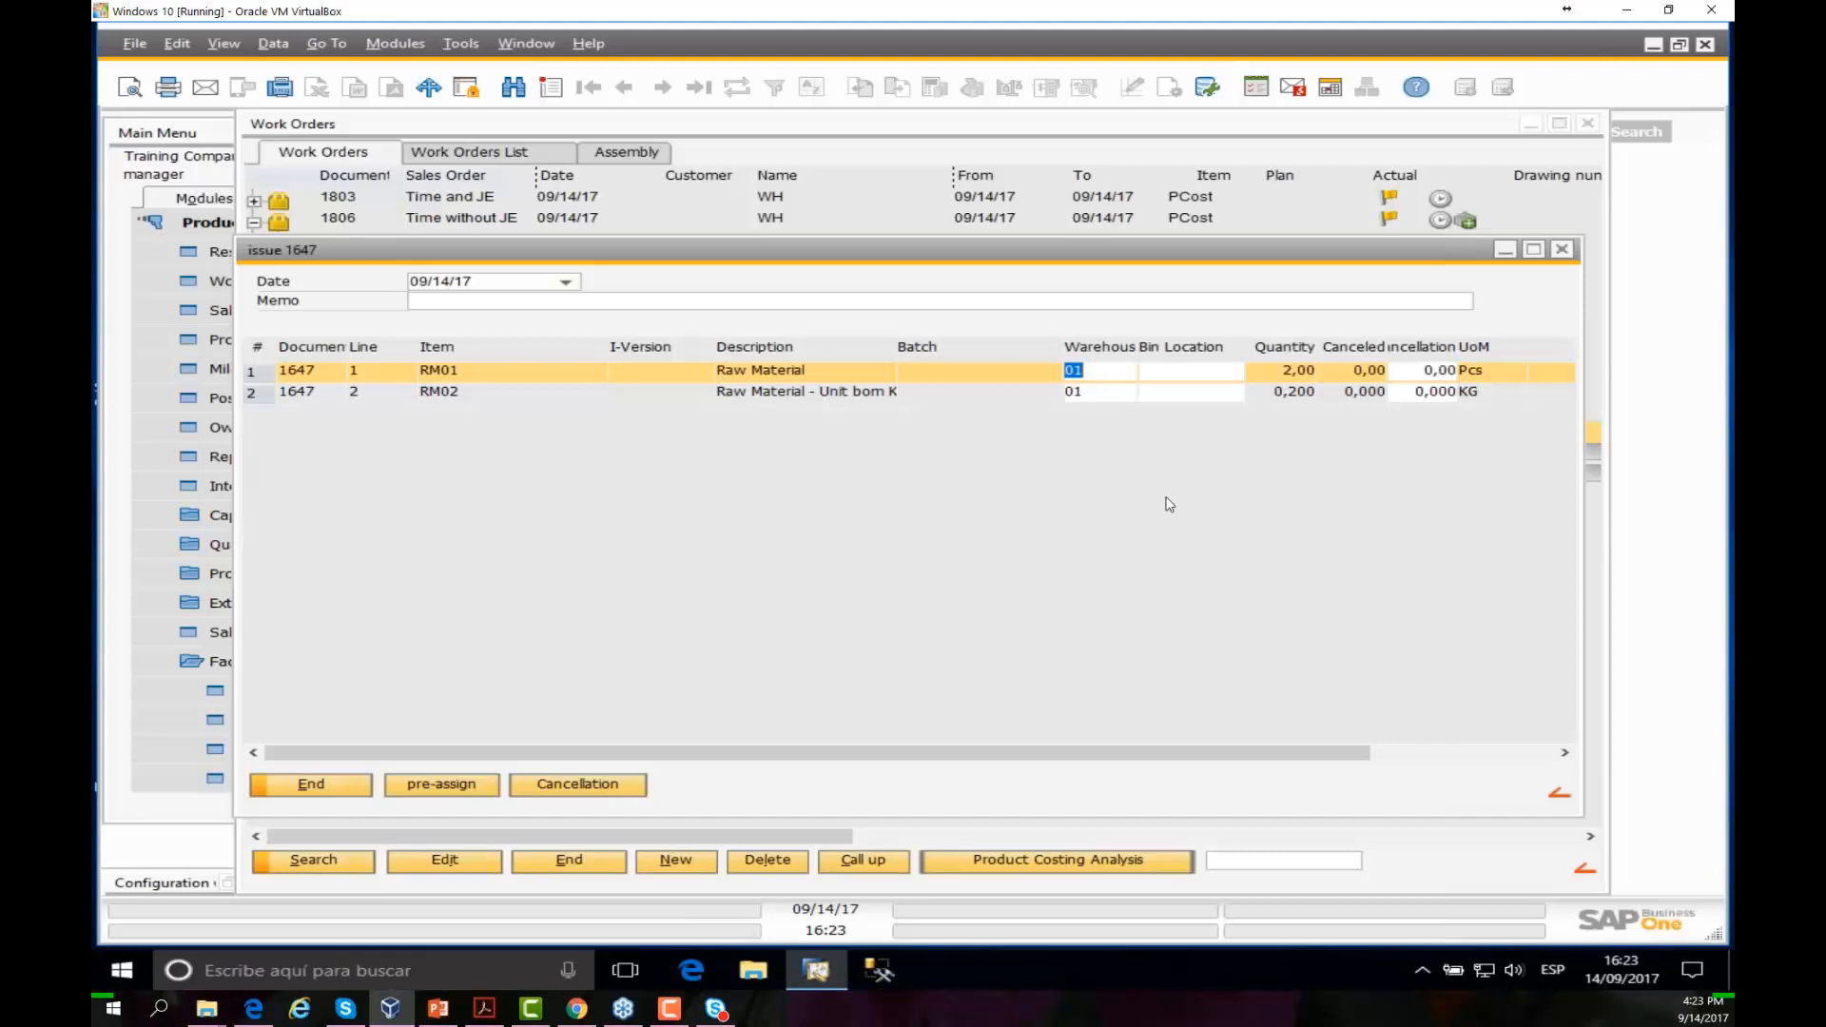
Step: Set the cancellation quantity of RM01 in issue 1647 to 1 and adjust the column widths to show the quantities
{"action": "left_click", "coordinate": [1443, 371]}
{"action": "left_click_drag", "start_coordinate": [1455, 346], "coordinate": [1479, 346]}
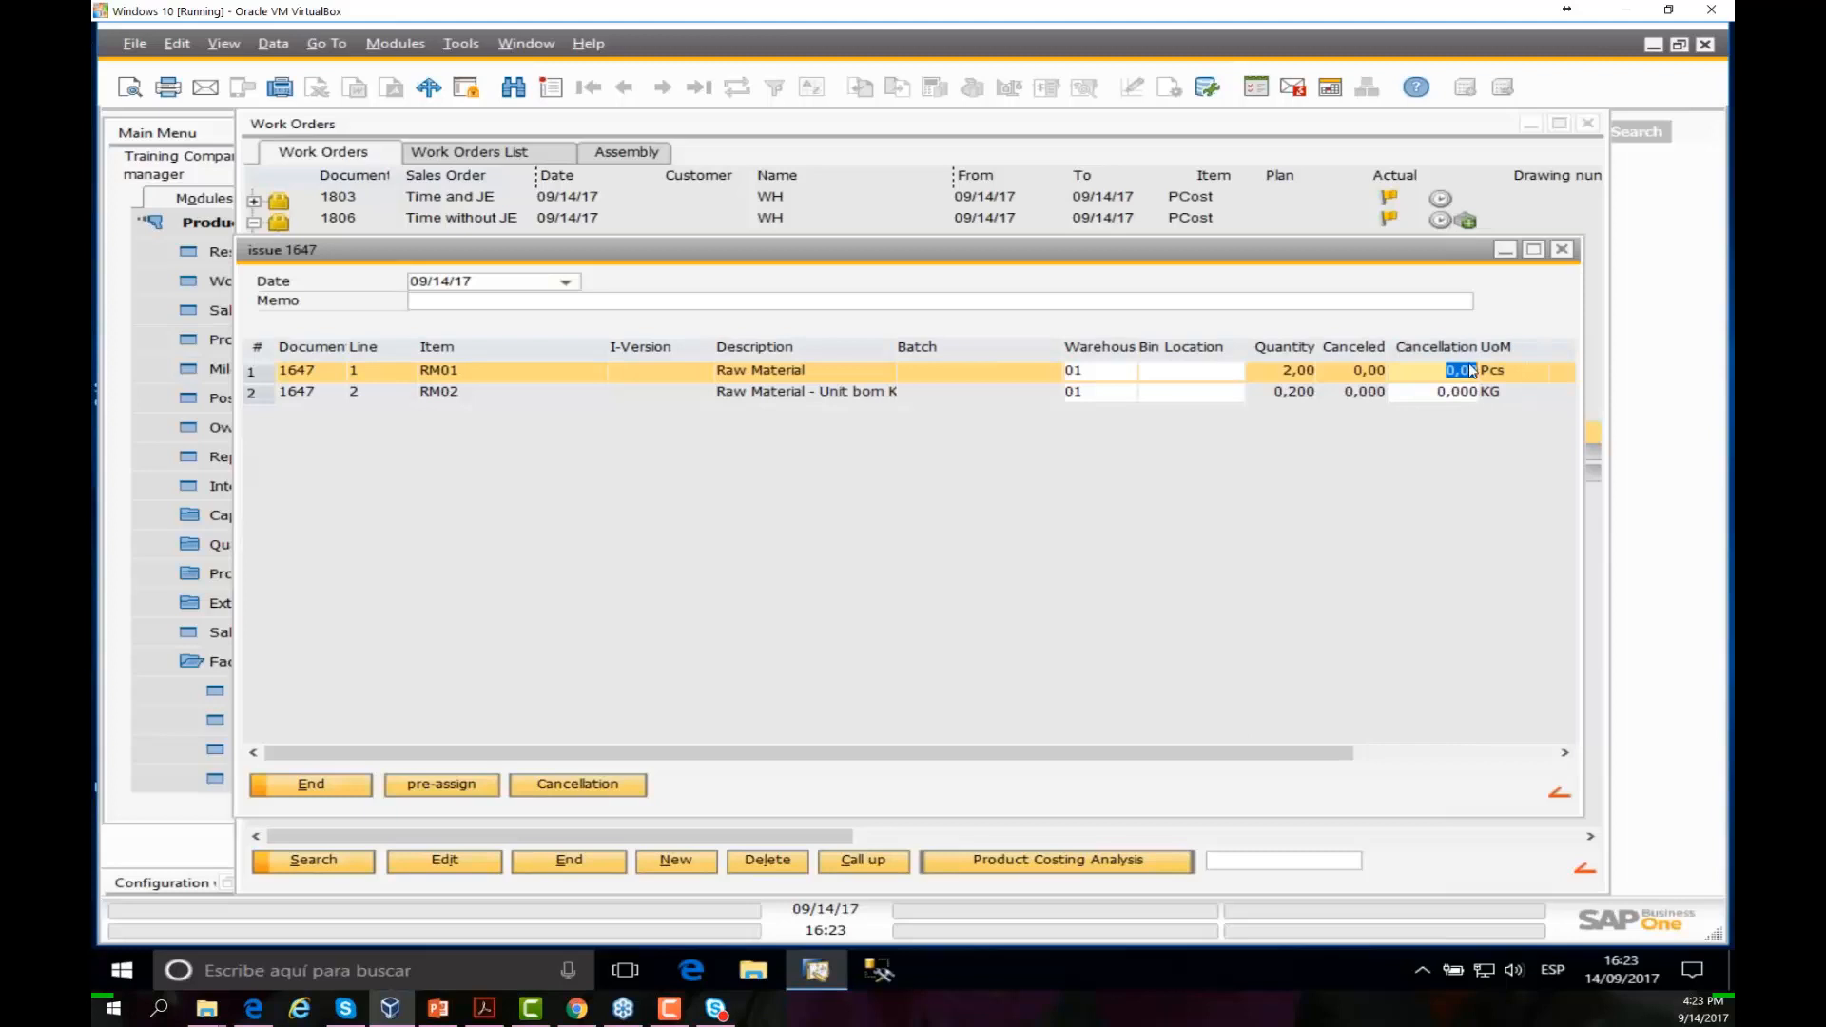
{"action": "type", "text": "1"}
{"action": "left_click", "coordinate": [1438, 393]}
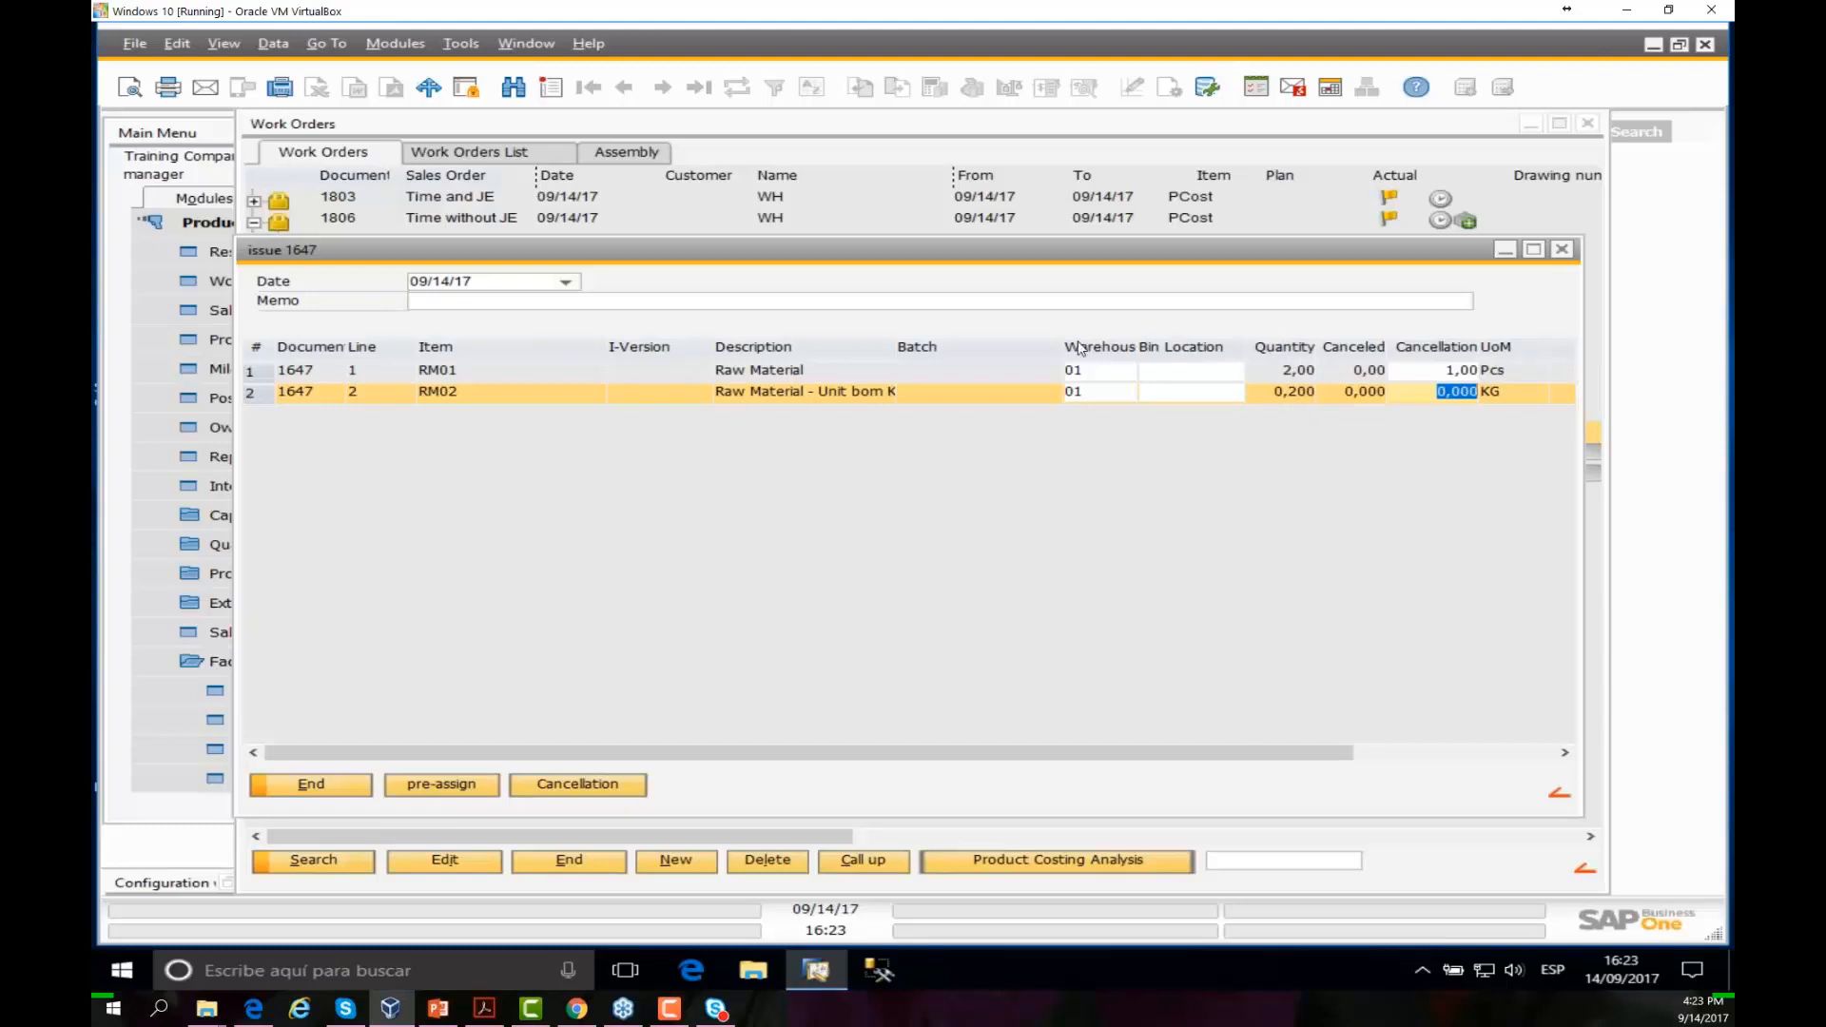
{"action": "left_click_drag", "start_coordinate": [1061, 348], "coordinate": [996, 348]}
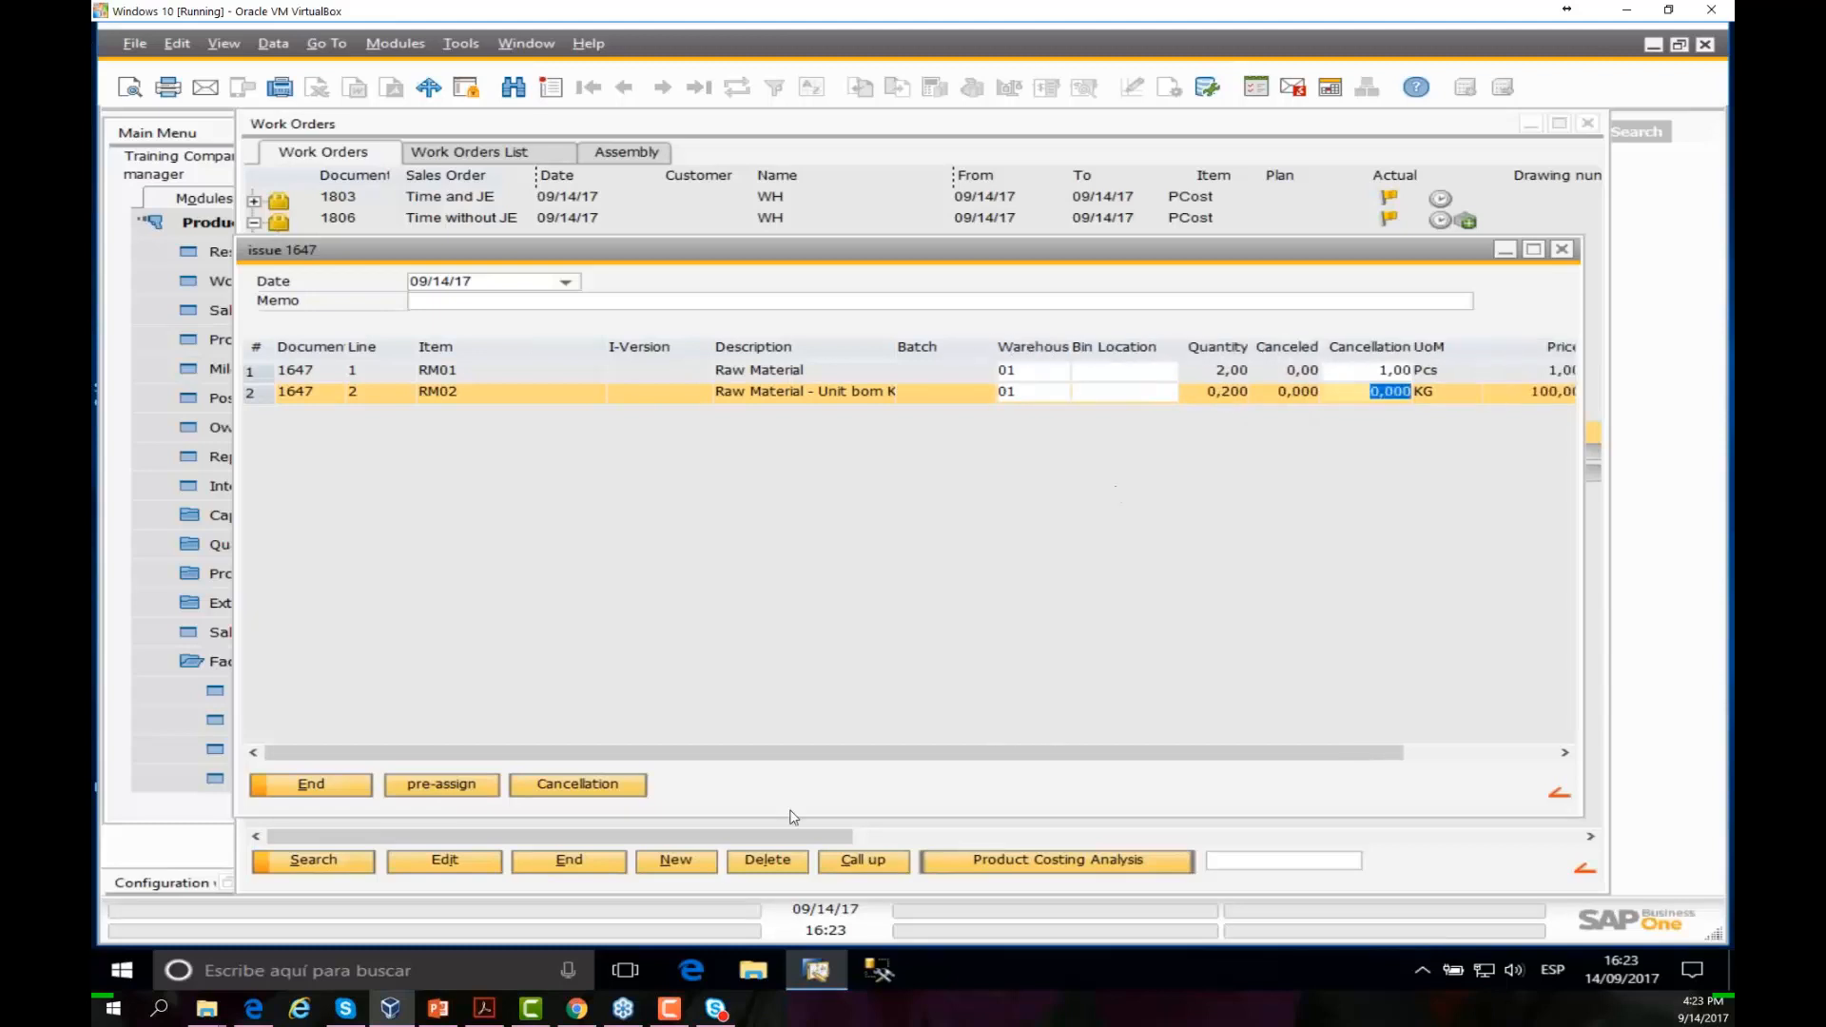
Step: Pre-assign the full cancellation quantities of 2,00 Pcs RM01 and 0,200 KG RM02, check the prices, and post the cancellation of issue 1647
{"action": "left_click", "coordinate": [460, 782]}
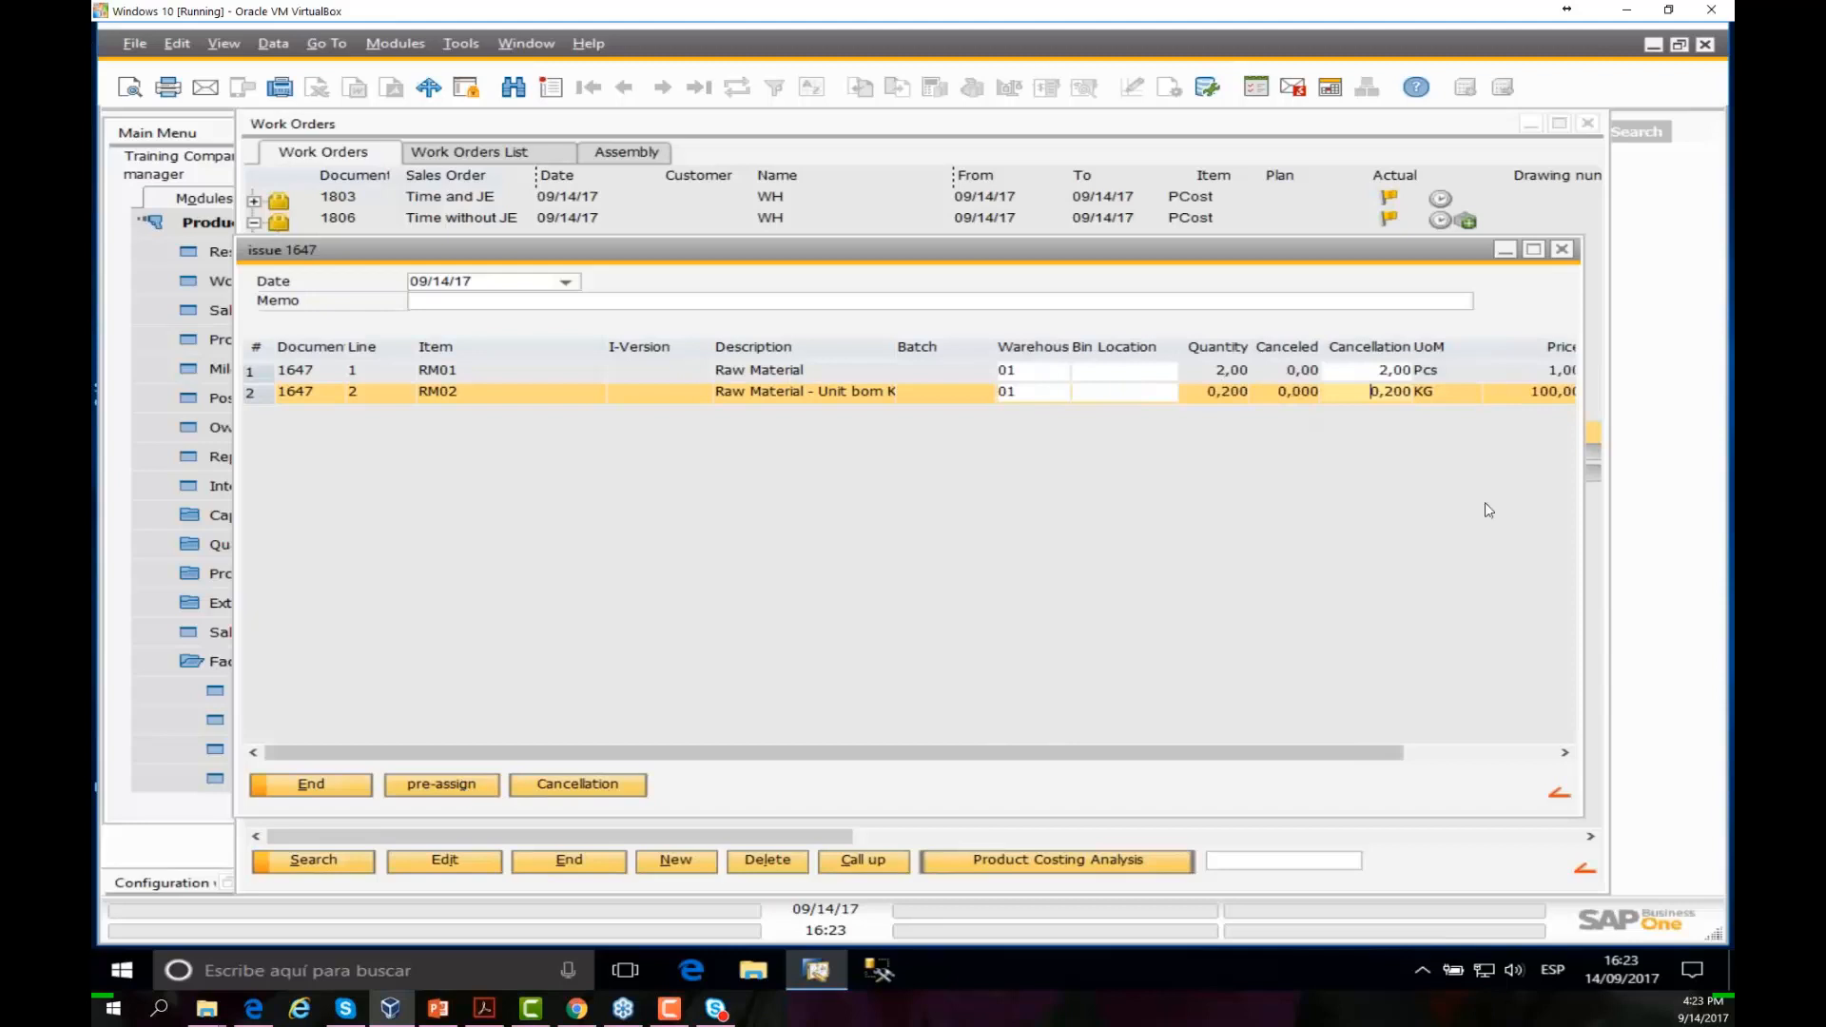
{"action": "left_click", "coordinate": [1405, 370]}
{"action": "double_click", "coordinate": [1407, 371]}
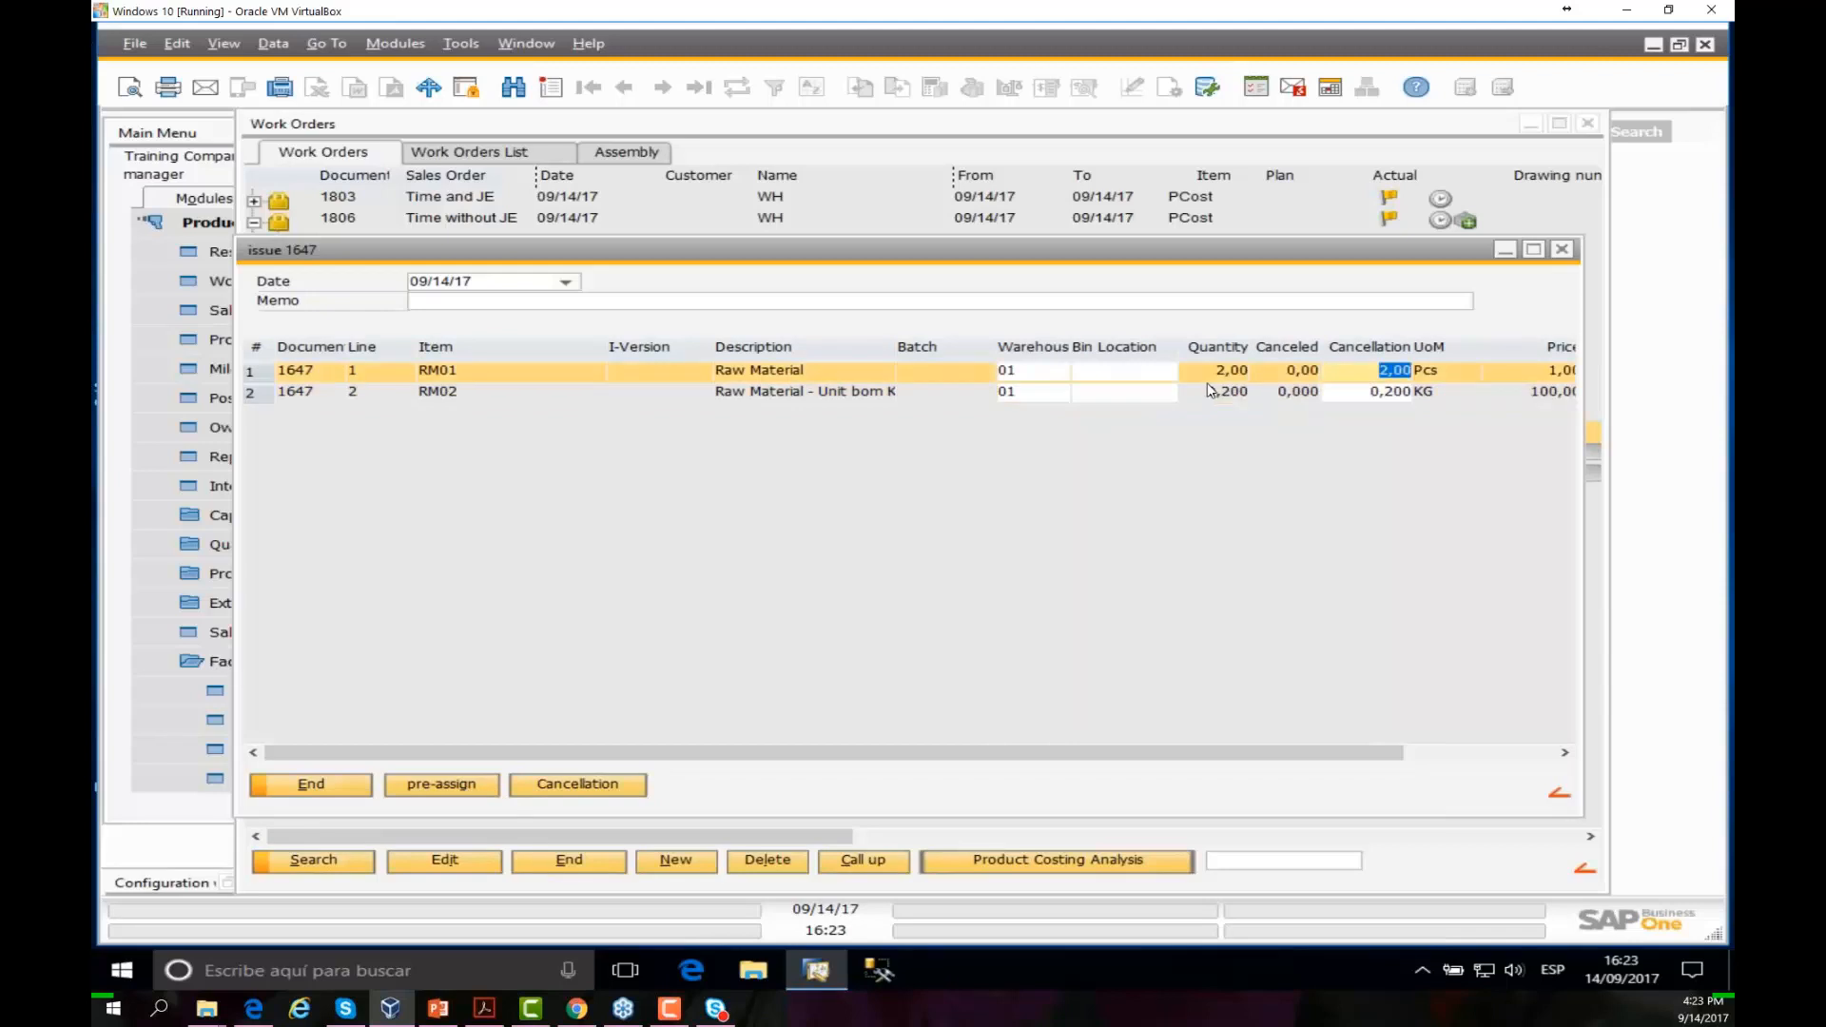
{"action": "left_click", "coordinate": [1388, 392]}
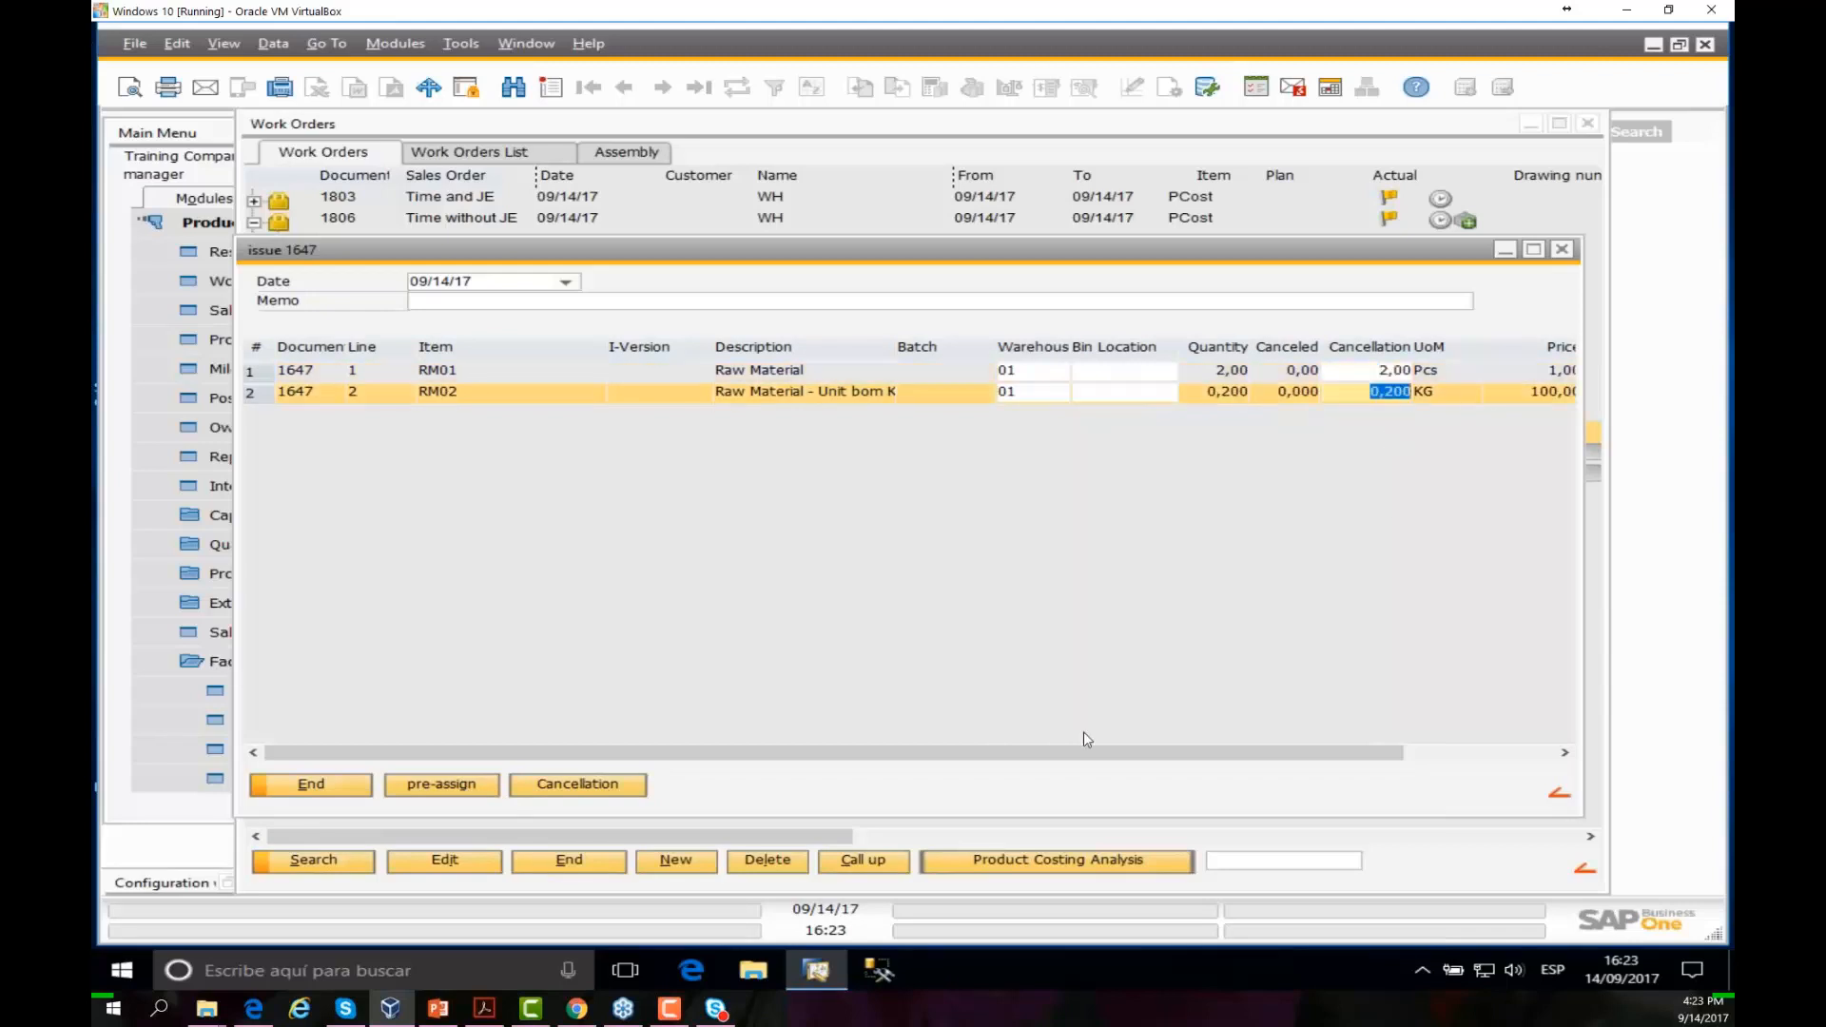
{"action": "left_click_drag", "start_coordinate": [1065, 750], "coordinate": [1315, 763]}
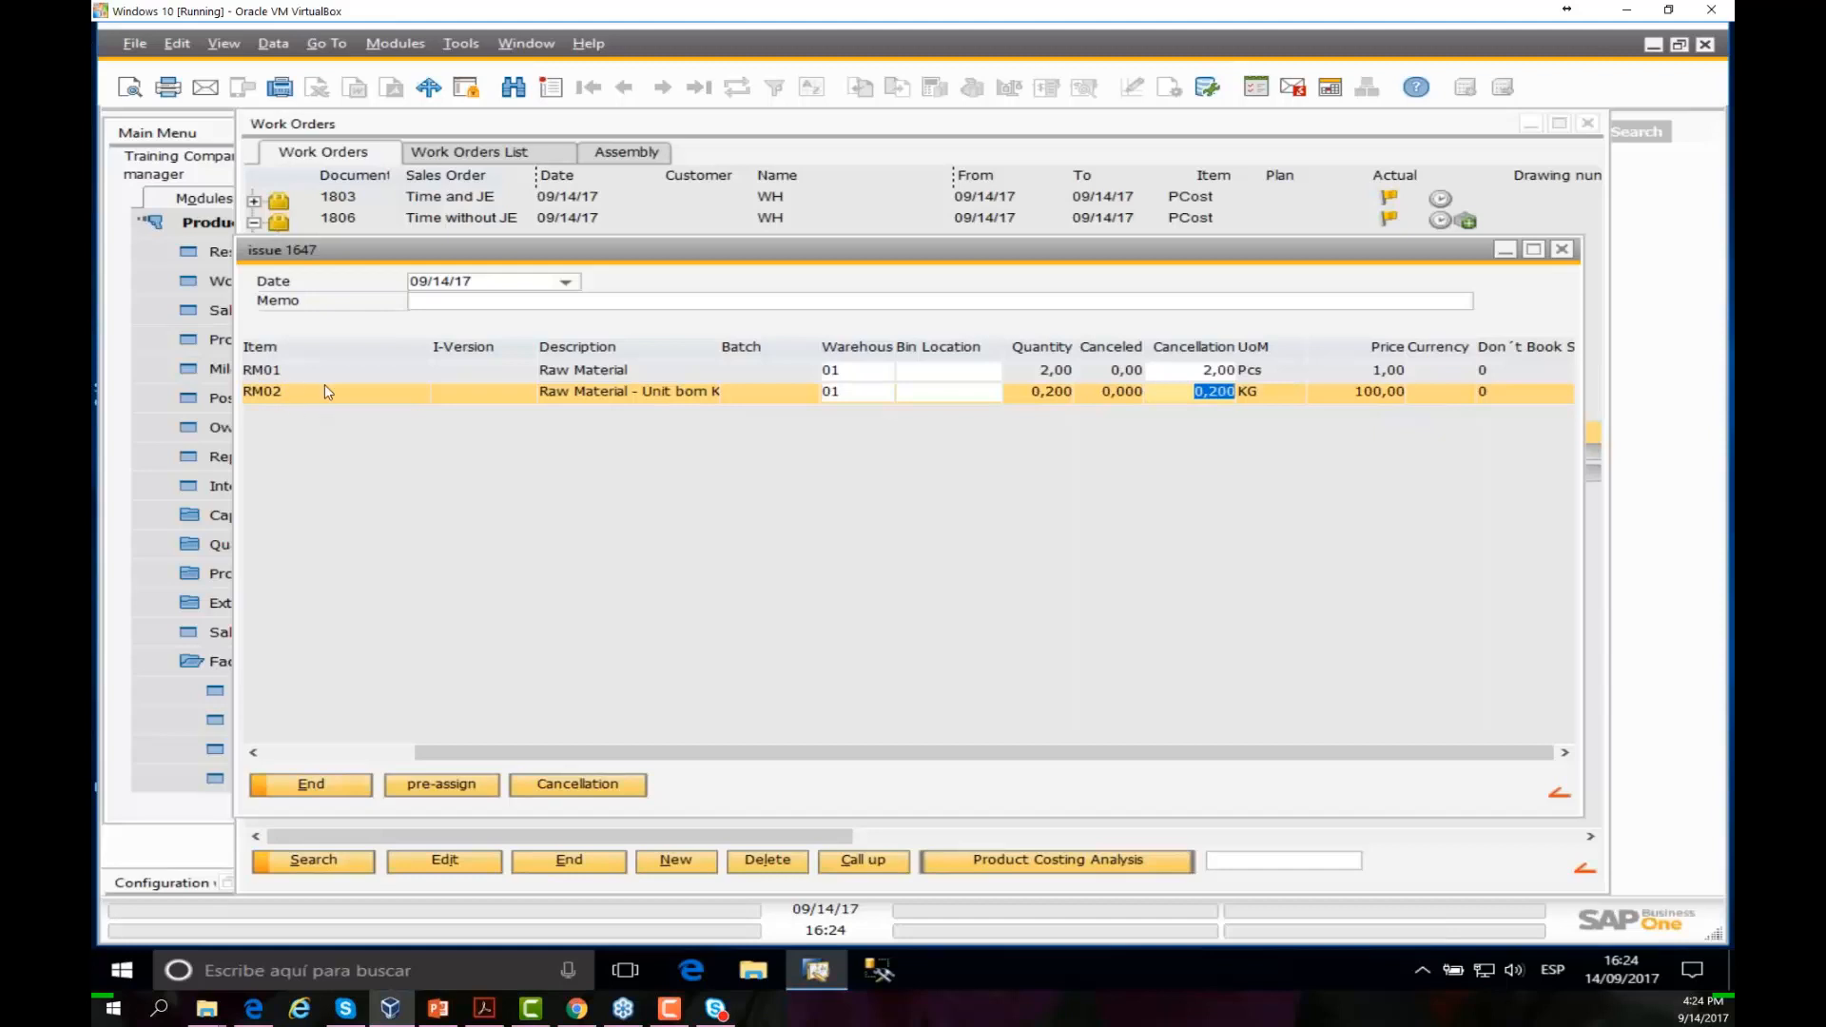
{"action": "left_click", "coordinate": [350, 373]}
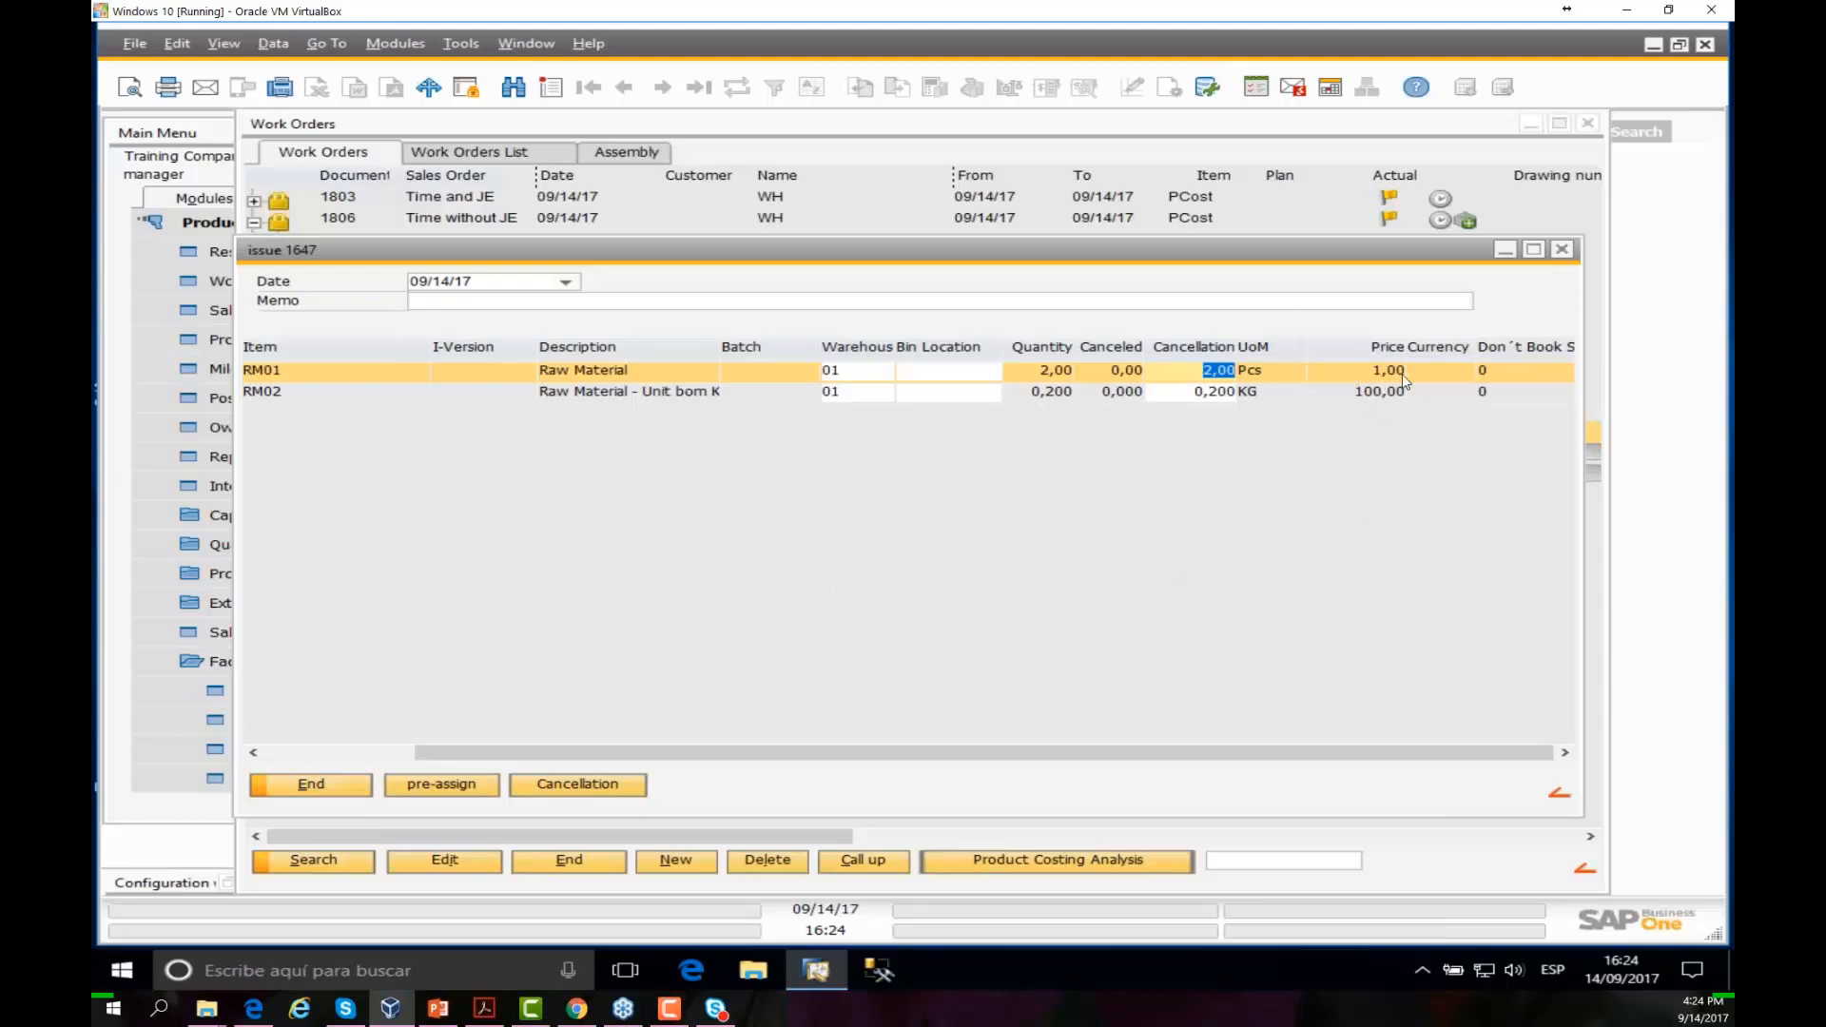
{"action": "key", "text": "Down"}
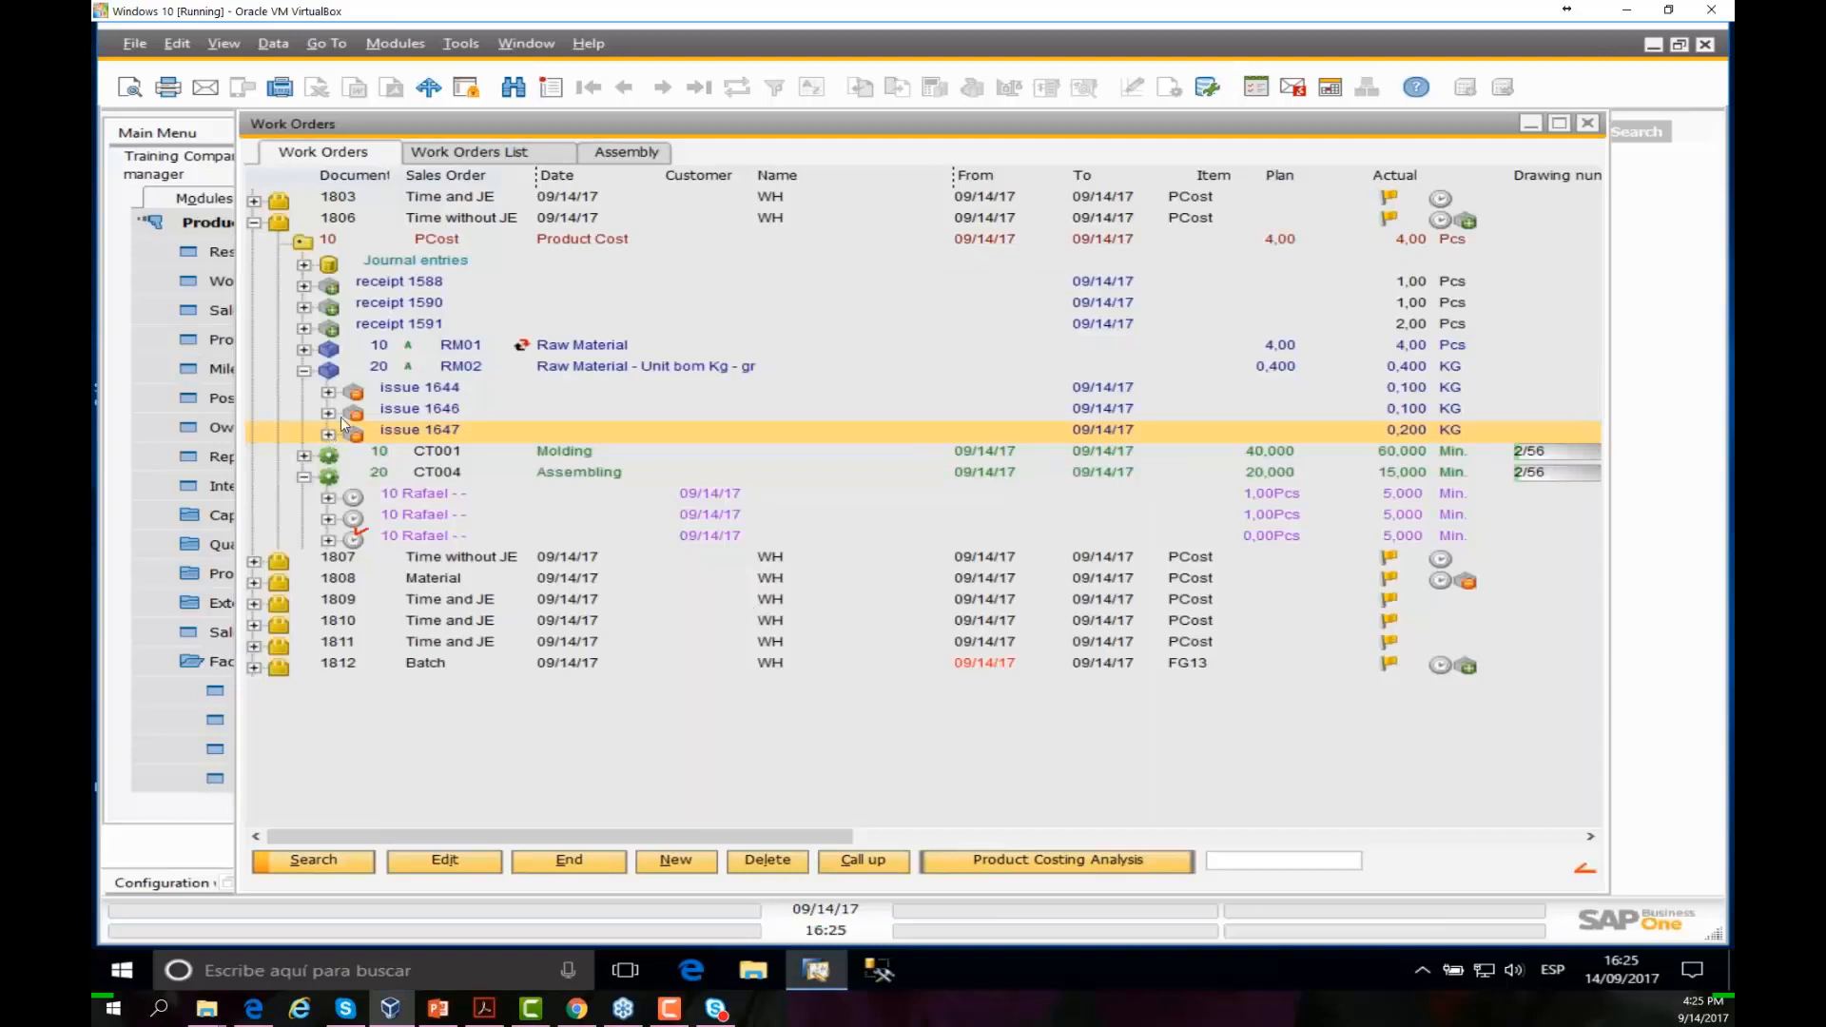
Step: Refresh the RM02 postings and inspect cancellation document 1592 with its journal entry and goods receipt
{"action": "left_click", "coordinate": [304, 370]}
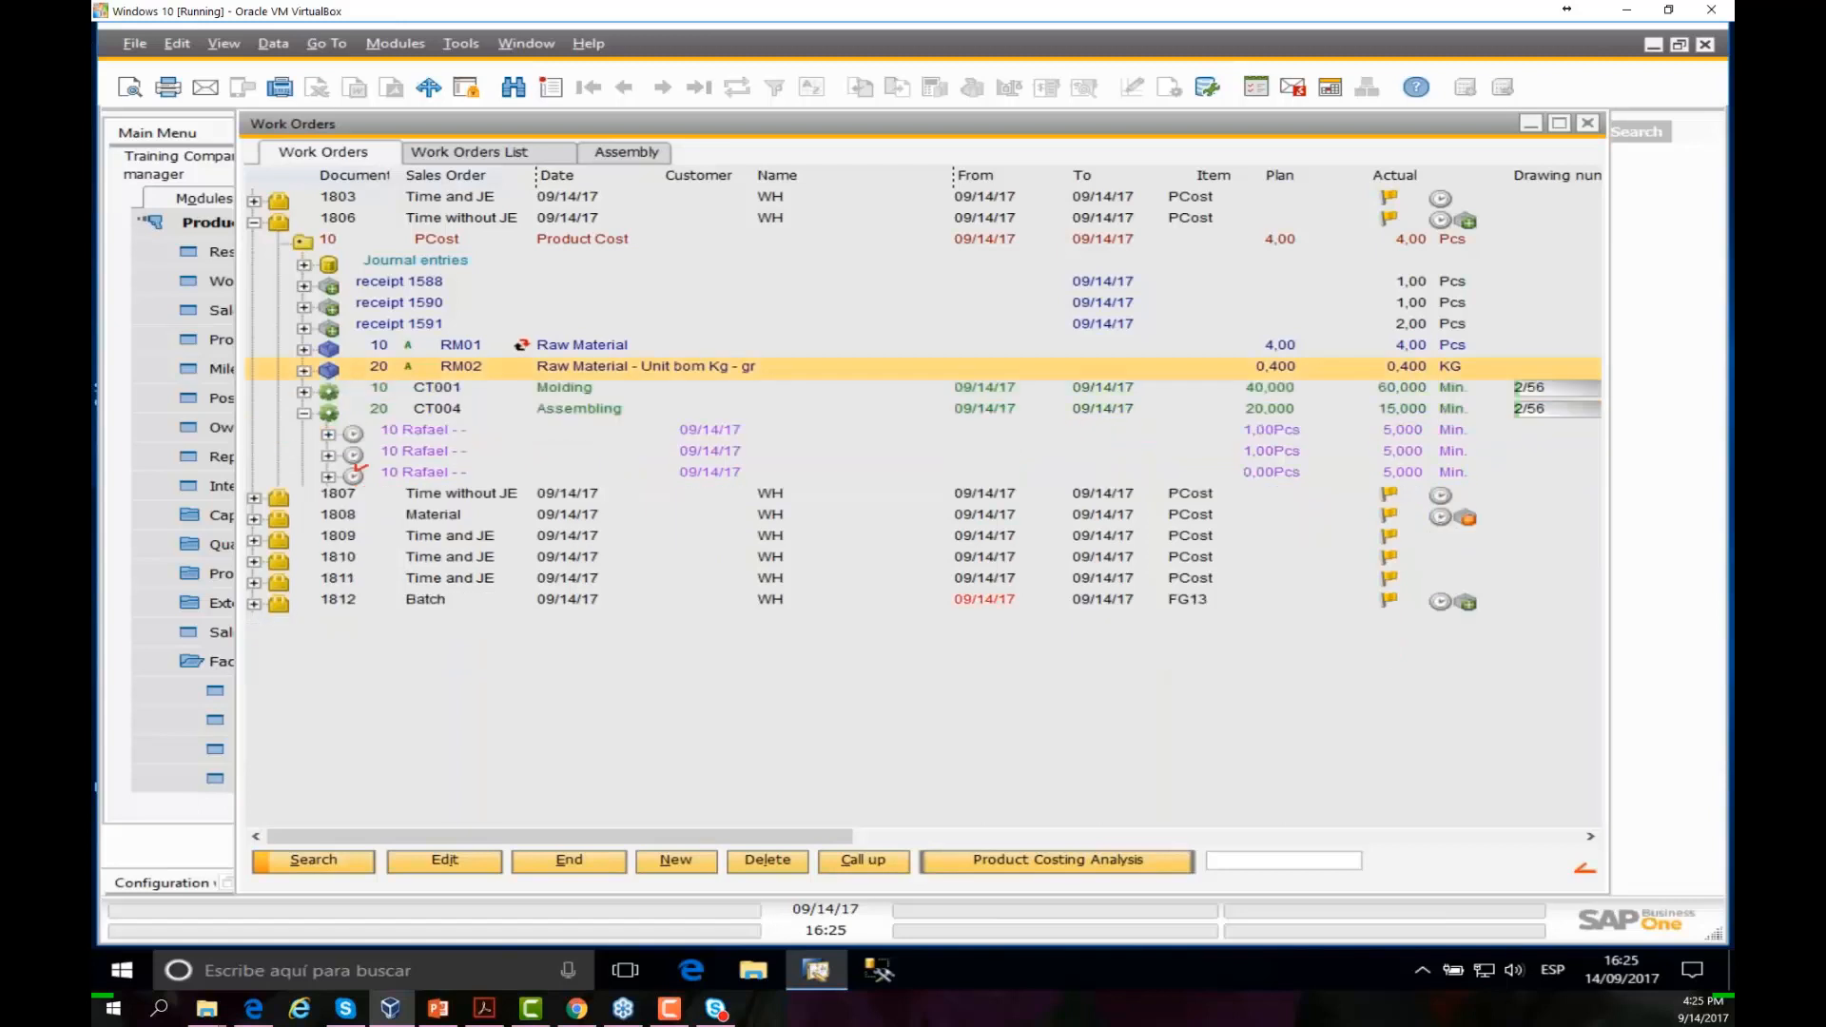
{"action": "left_click", "coordinate": [303, 371]}
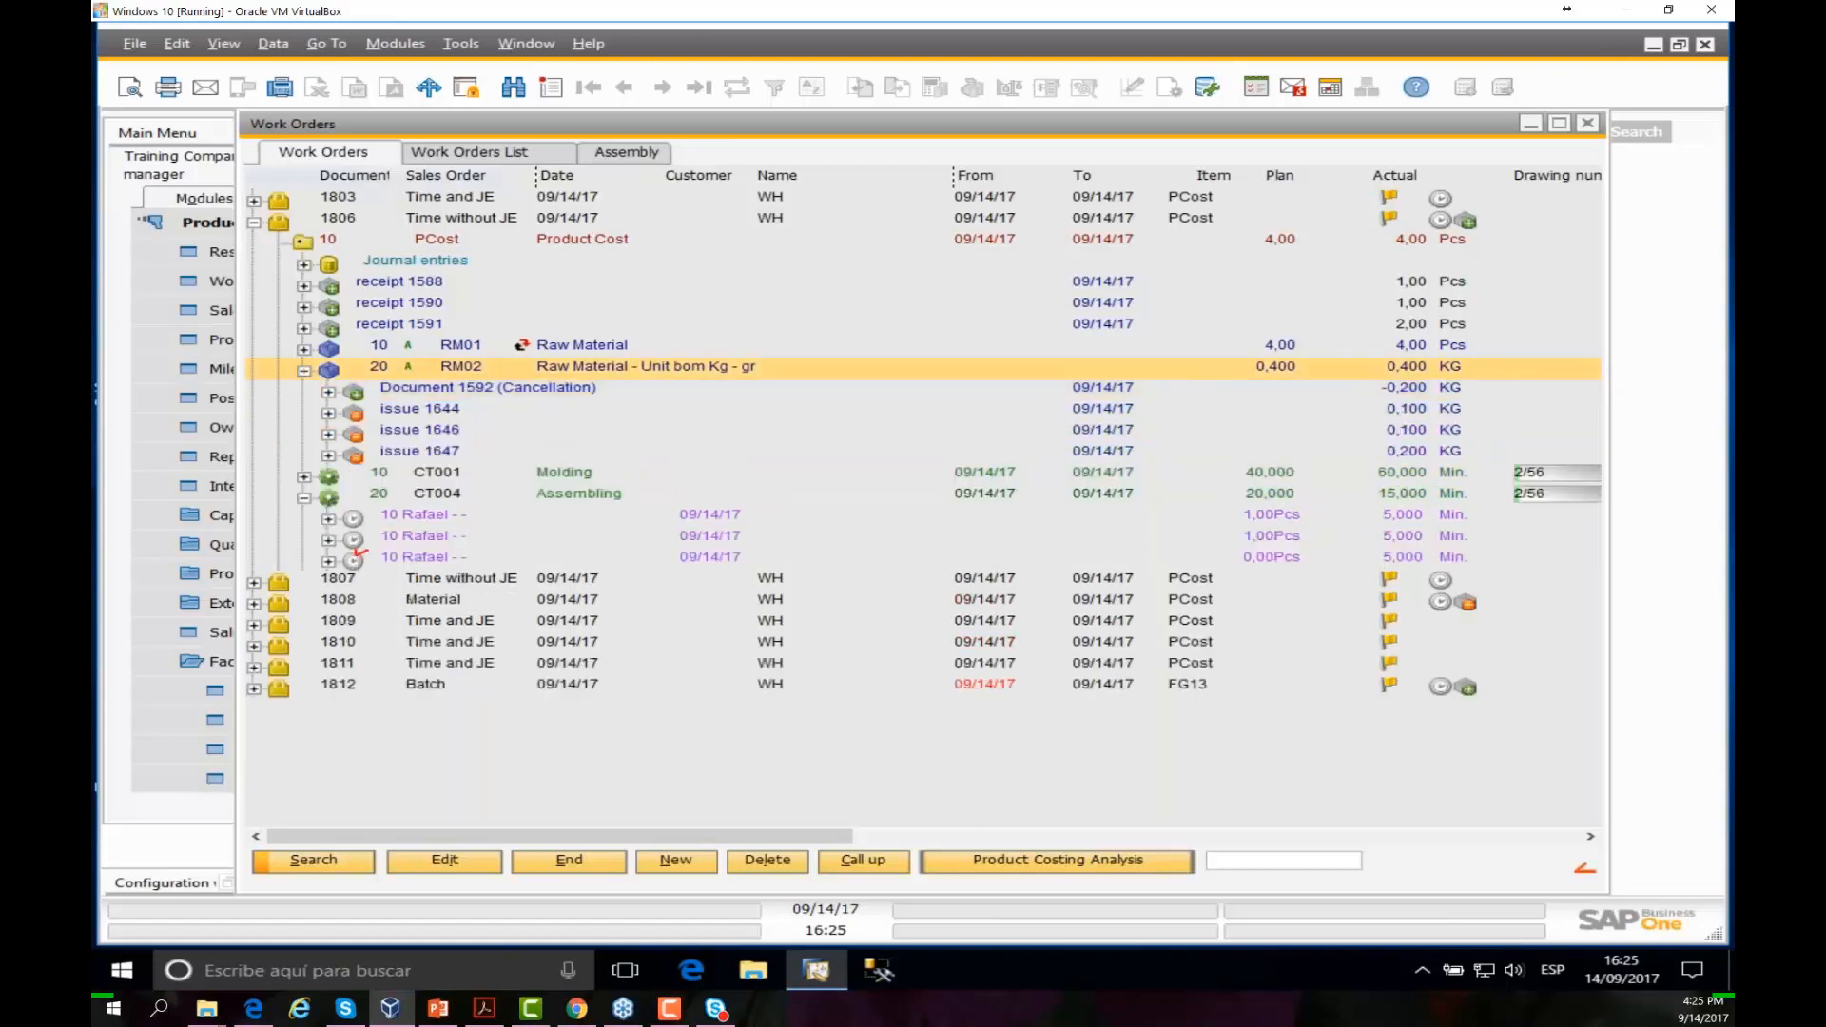
{"action": "left_click", "coordinate": [447, 385]}
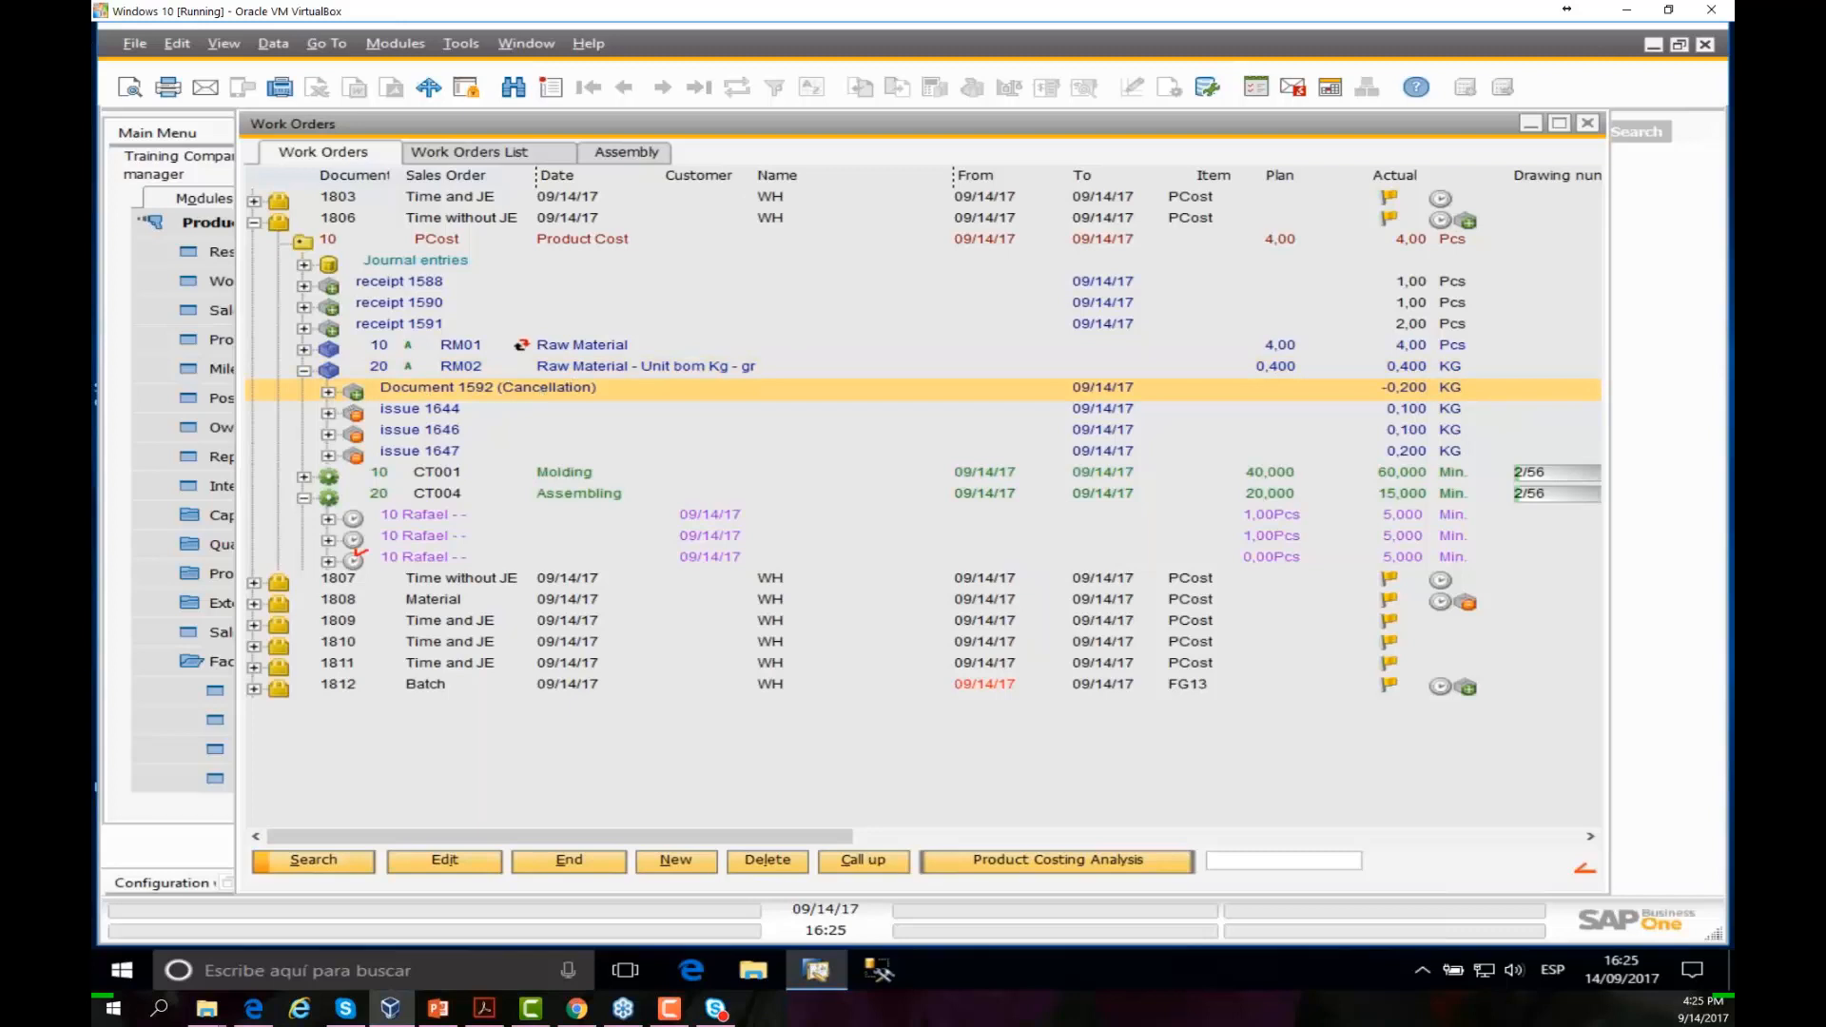
{"action": "left_click", "coordinate": [332, 395]}
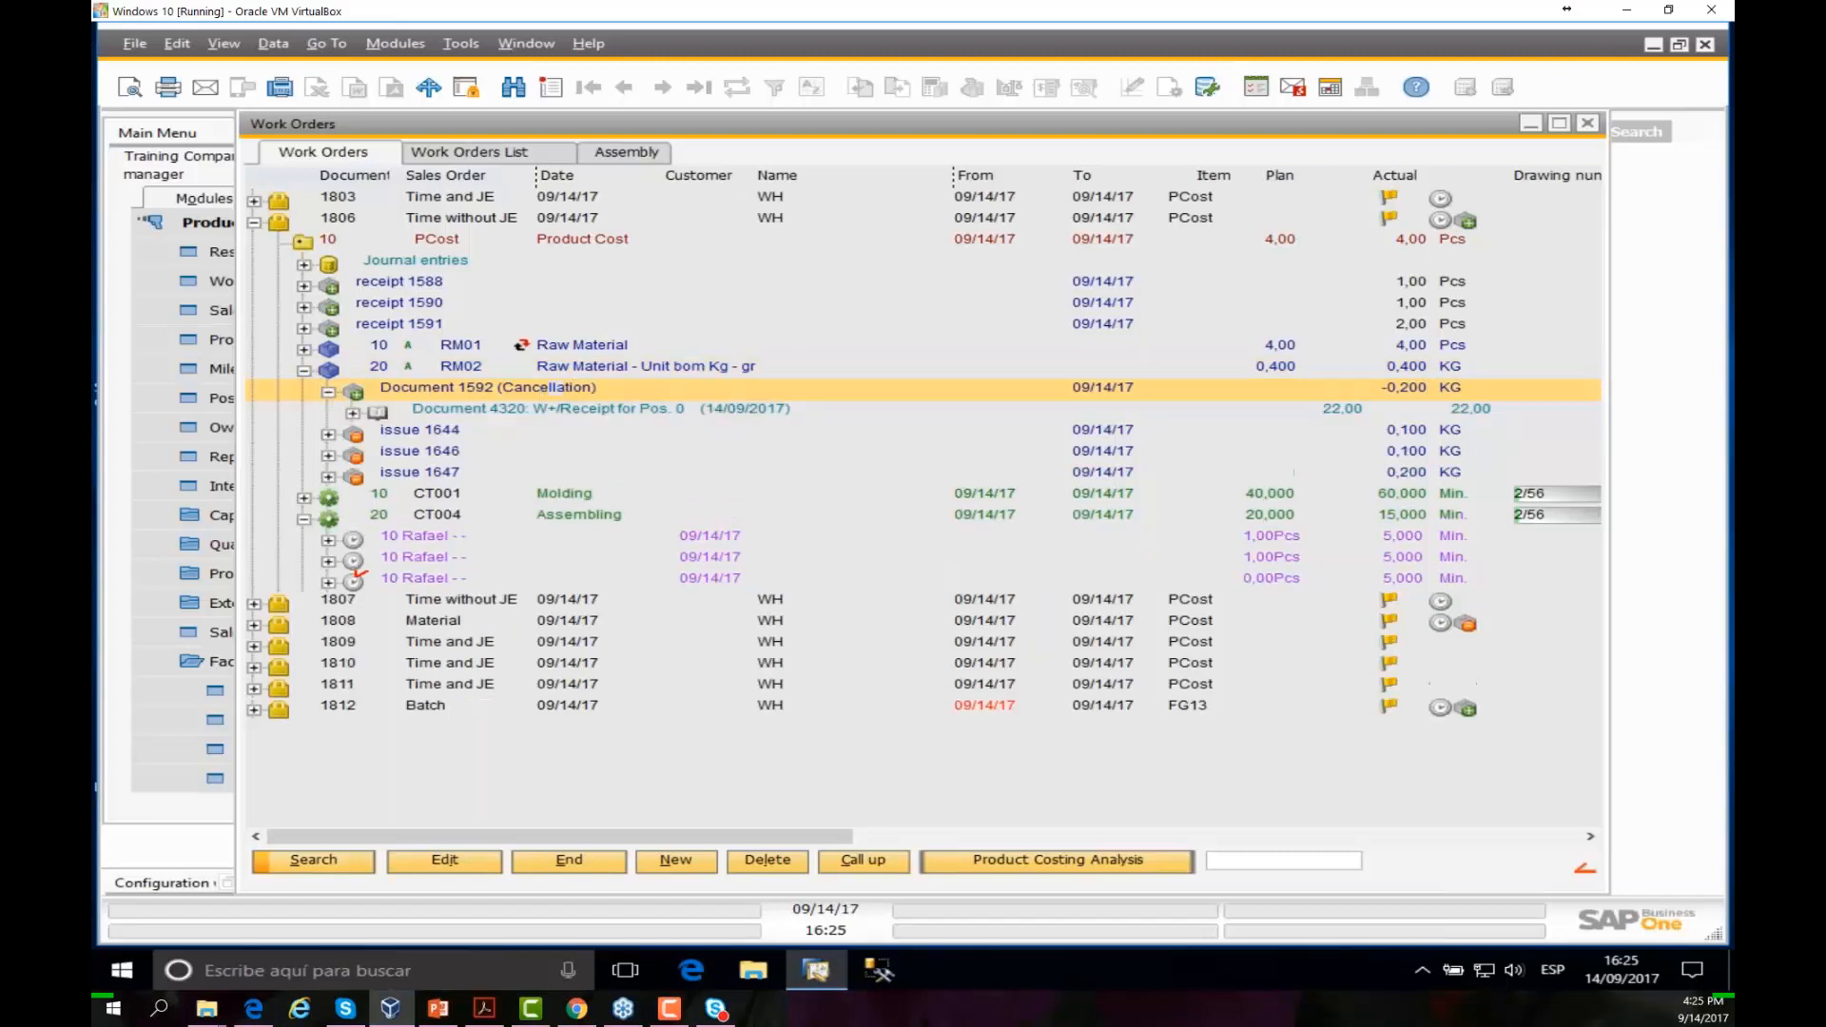
{"action": "left_click", "coordinate": [483, 410]}
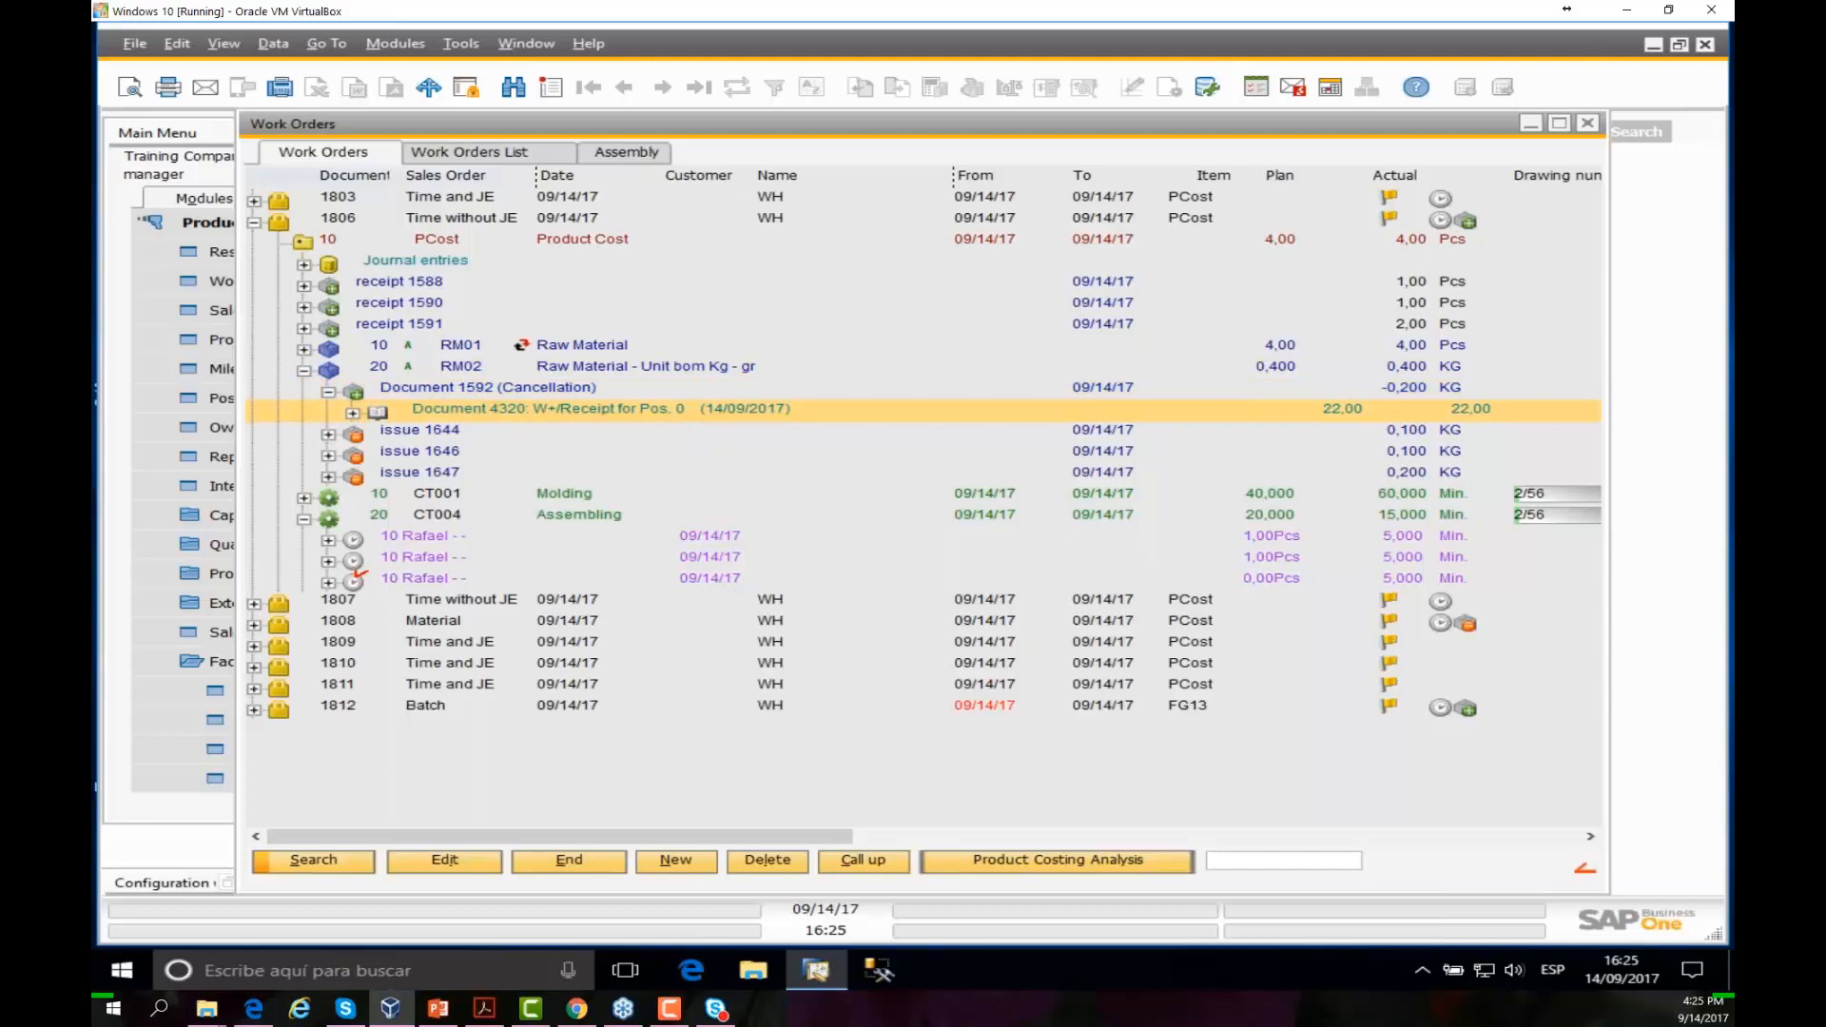
{"action": "left_click", "coordinate": [353, 415]}
{"action": "left_click", "coordinate": [329, 392]}
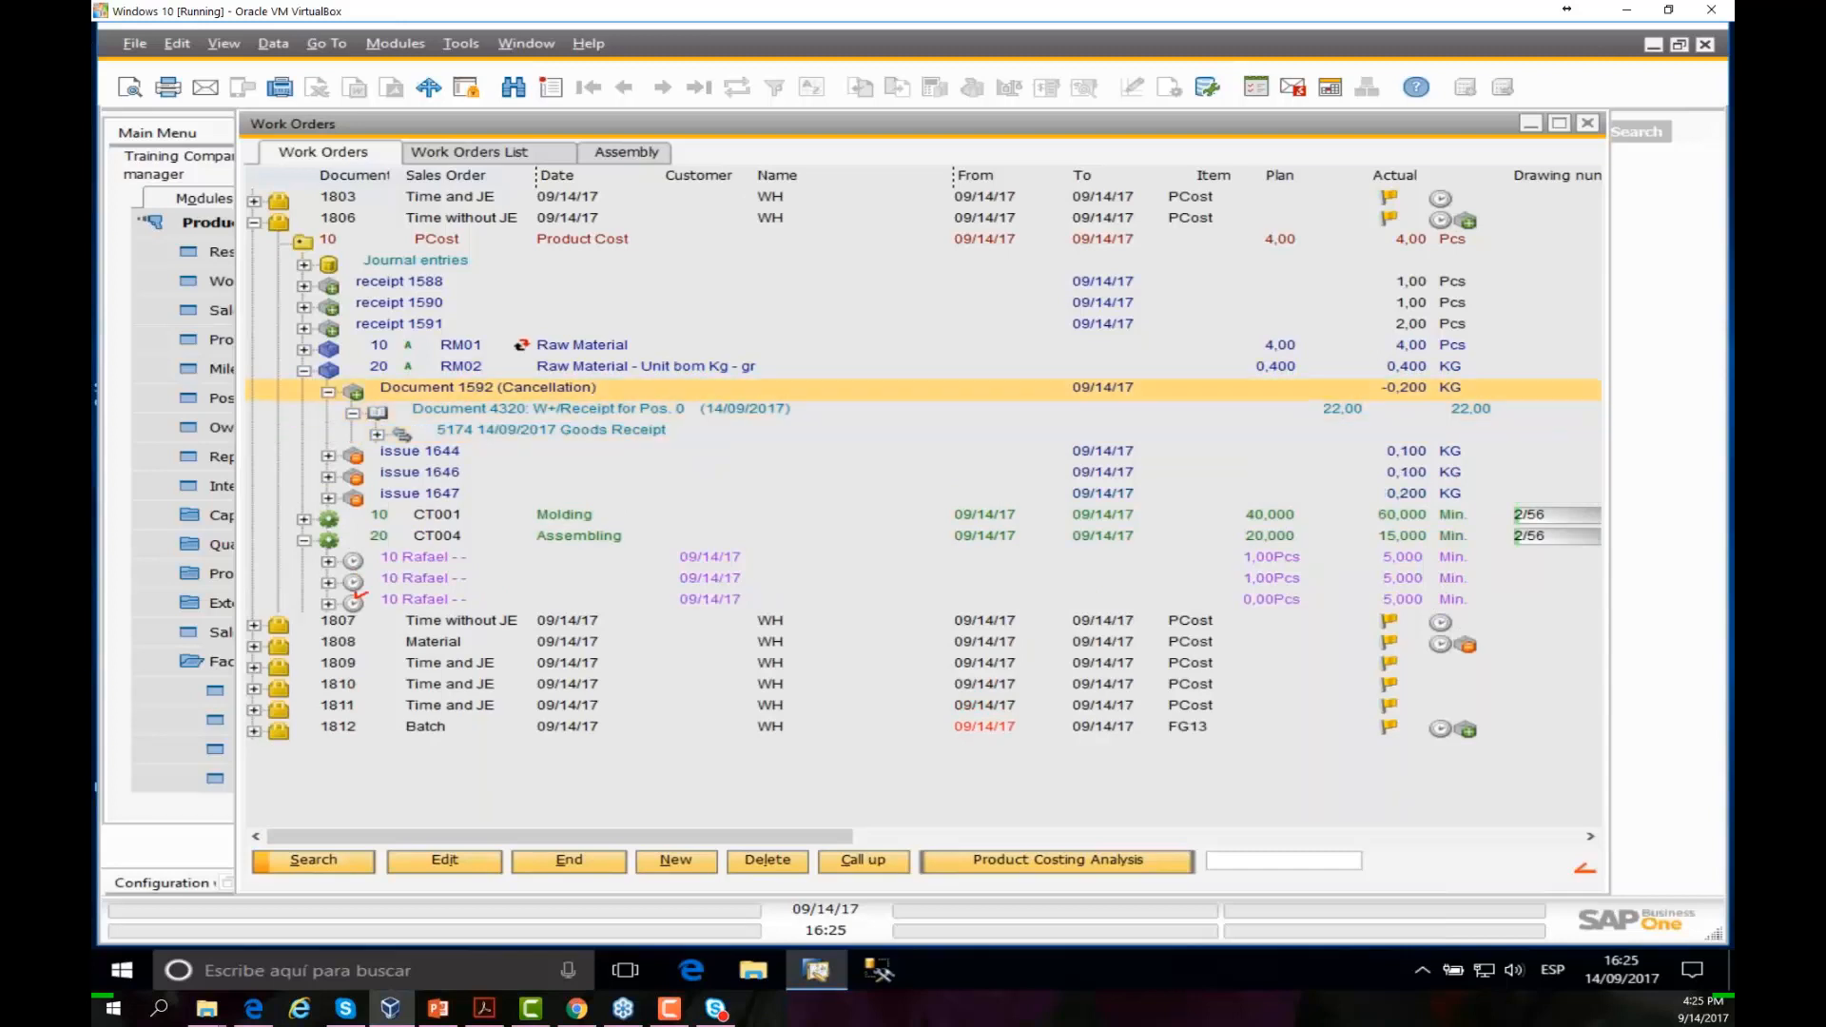
Step: Expand receipt 1591, start its cancellation, and close the price warning
{"action": "left_click", "coordinate": [308, 329]}
{"action": "right_click", "coordinate": [411, 325]}
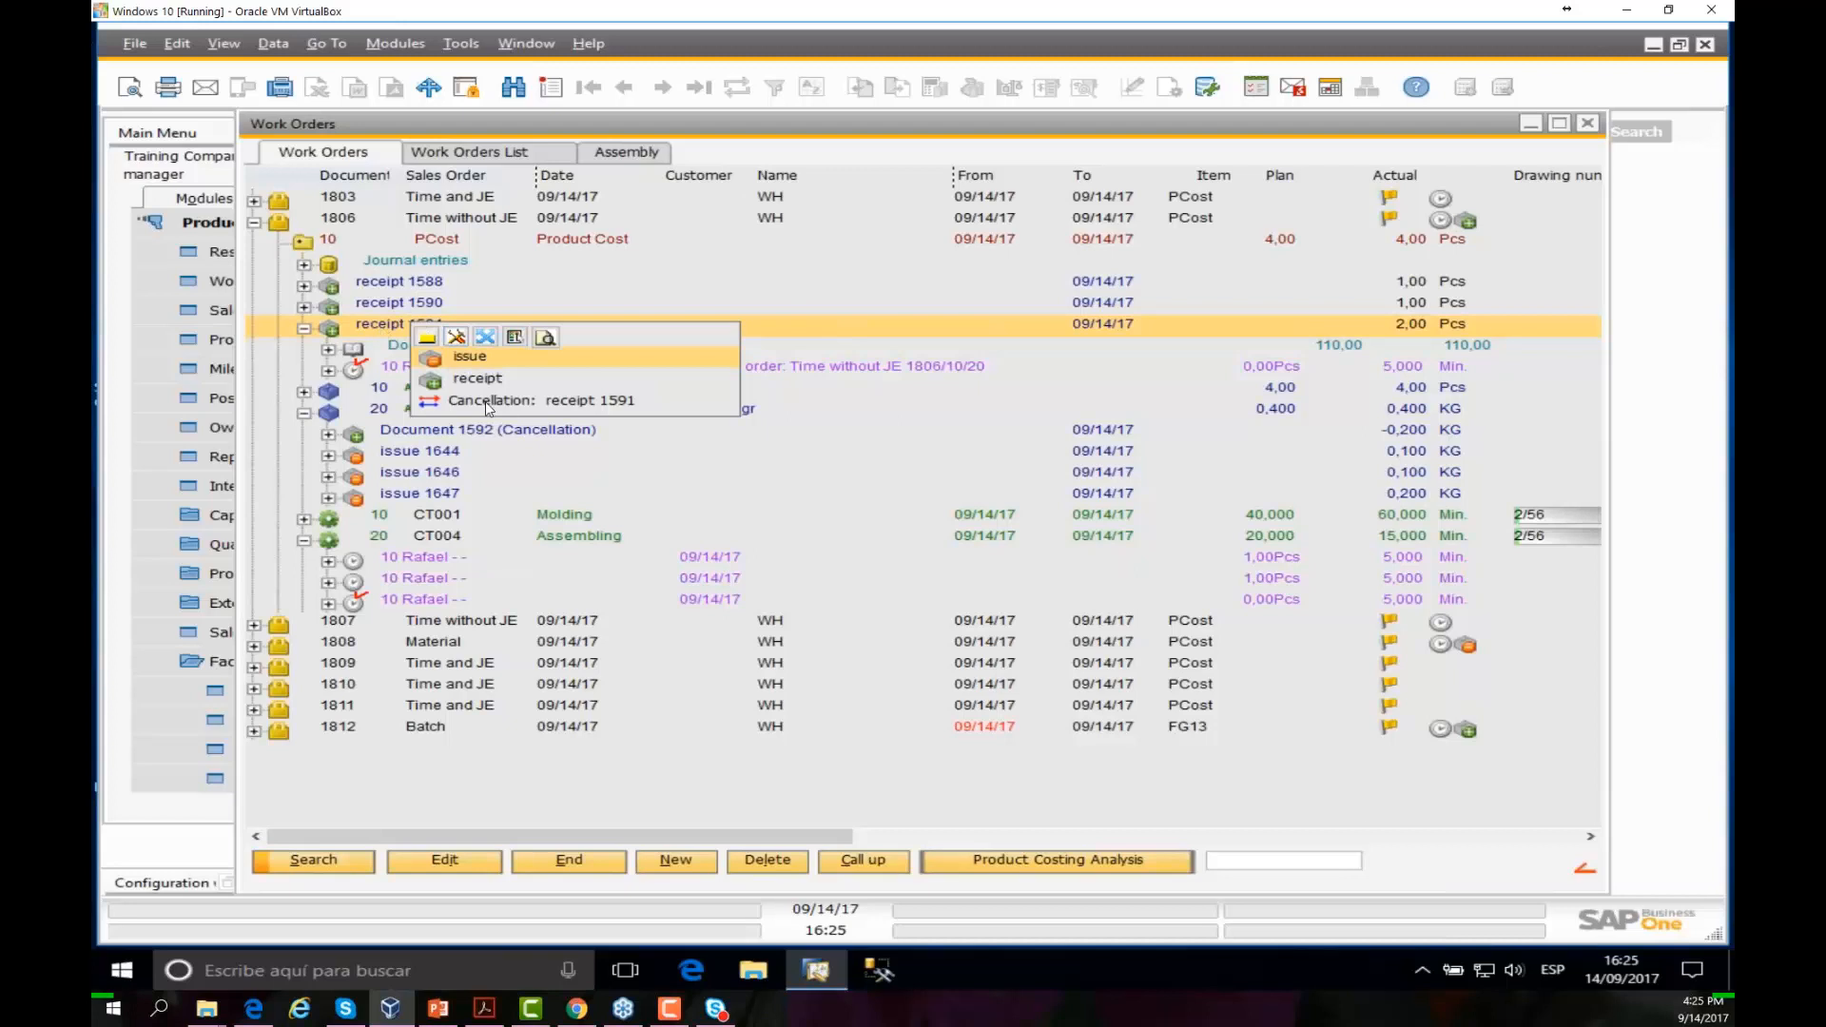
{"action": "left_click", "coordinate": [596, 409]}
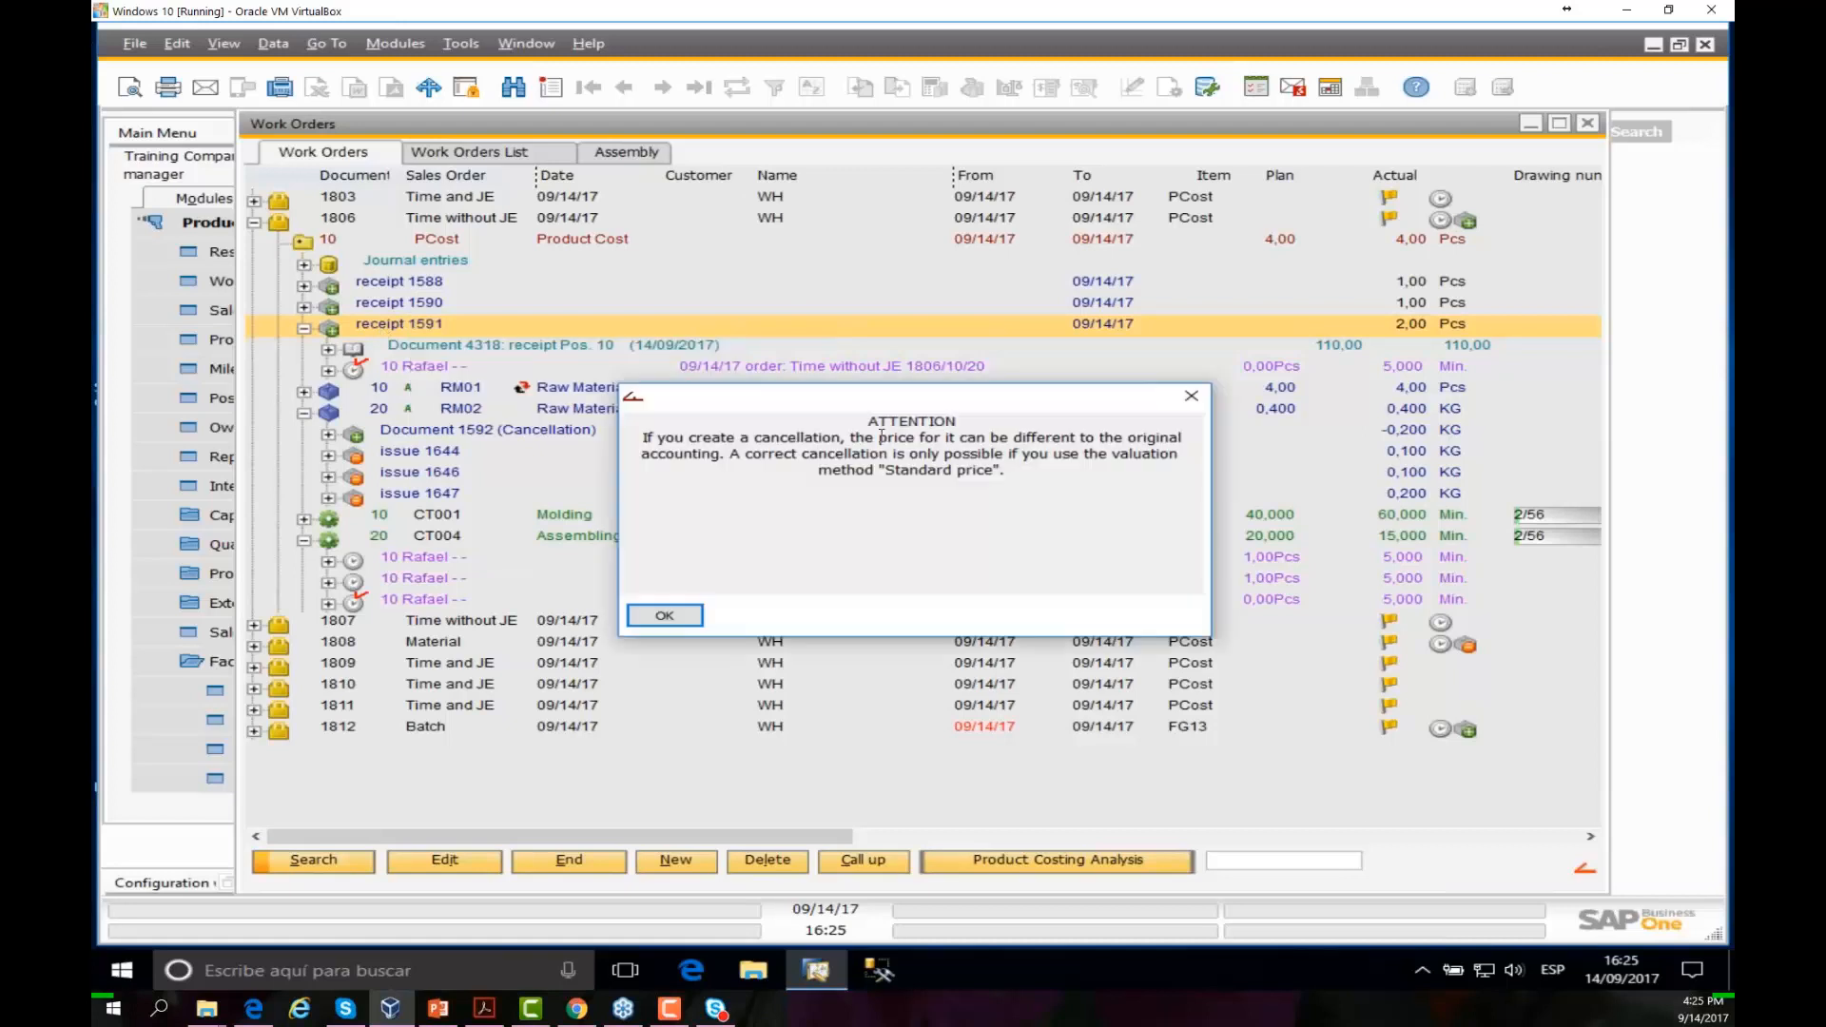
{"action": "left_click", "coordinate": [1191, 394]}
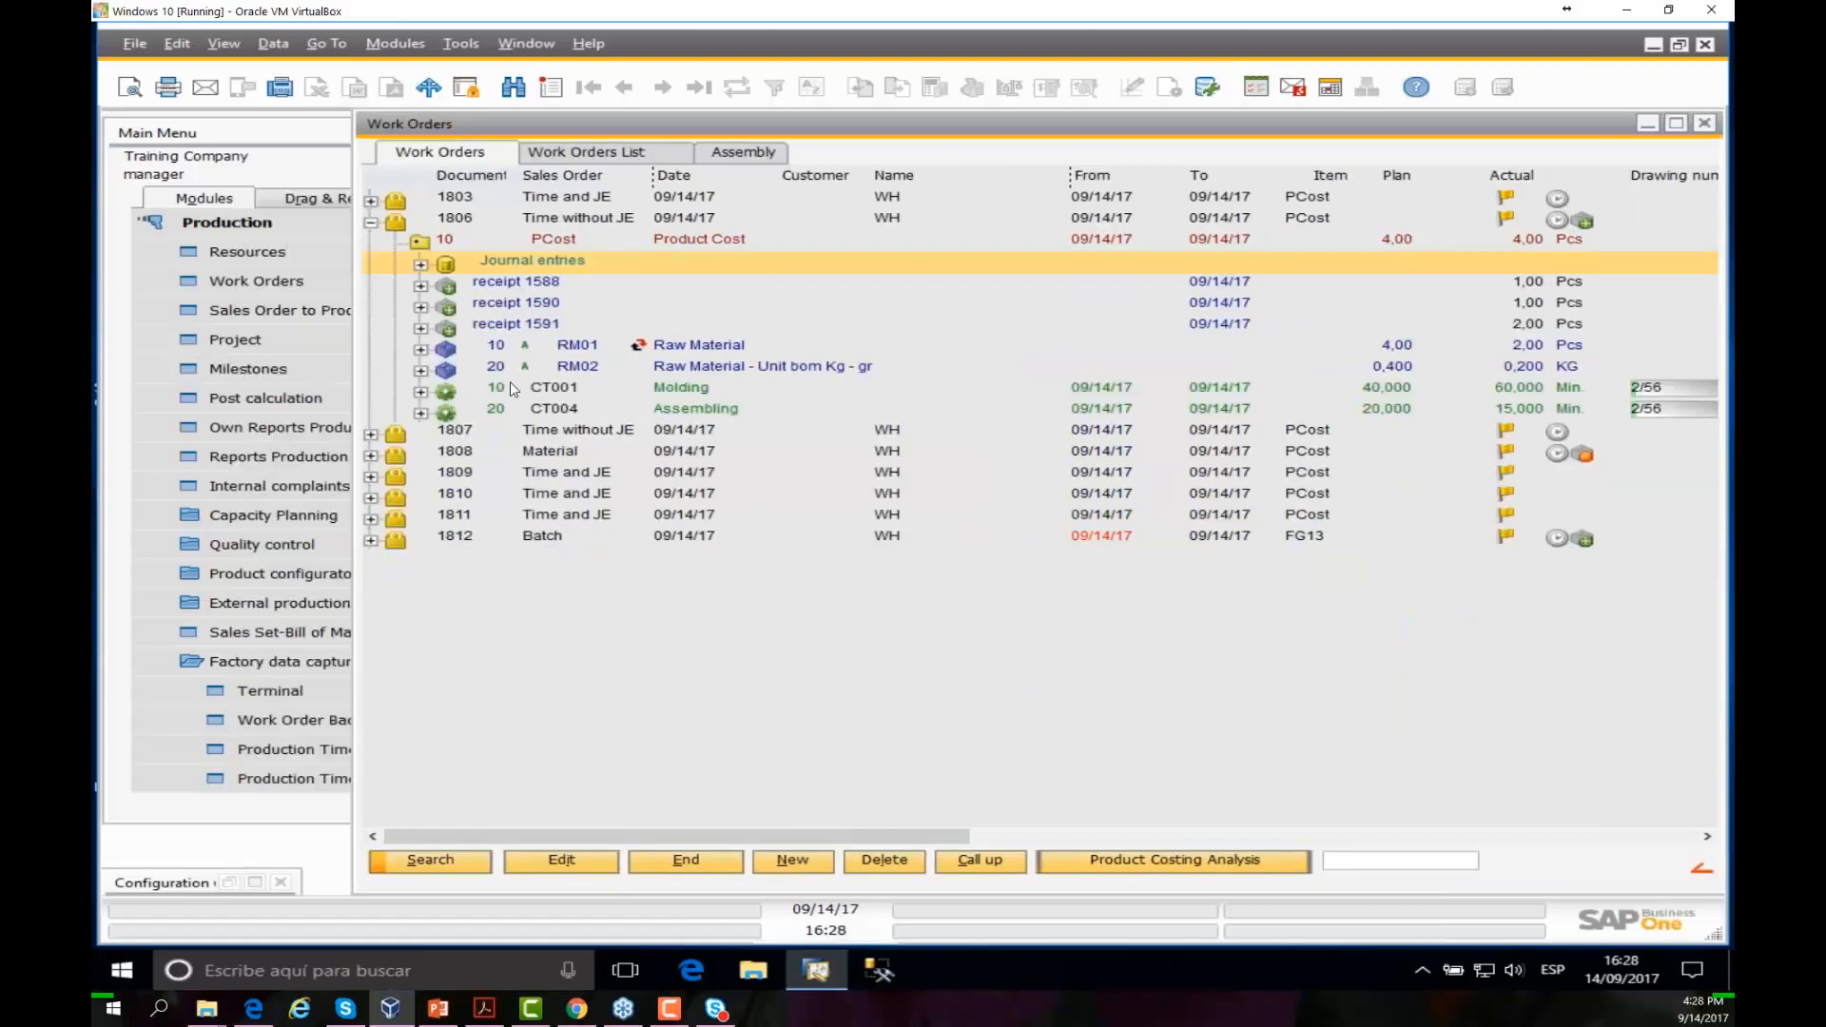
Step: Review the issues and cancellation posted for RM01 and the documents linked to receipt 1591
{"action": "left_click", "coordinate": [426, 354]}
{"action": "left_click", "coordinate": [421, 349]}
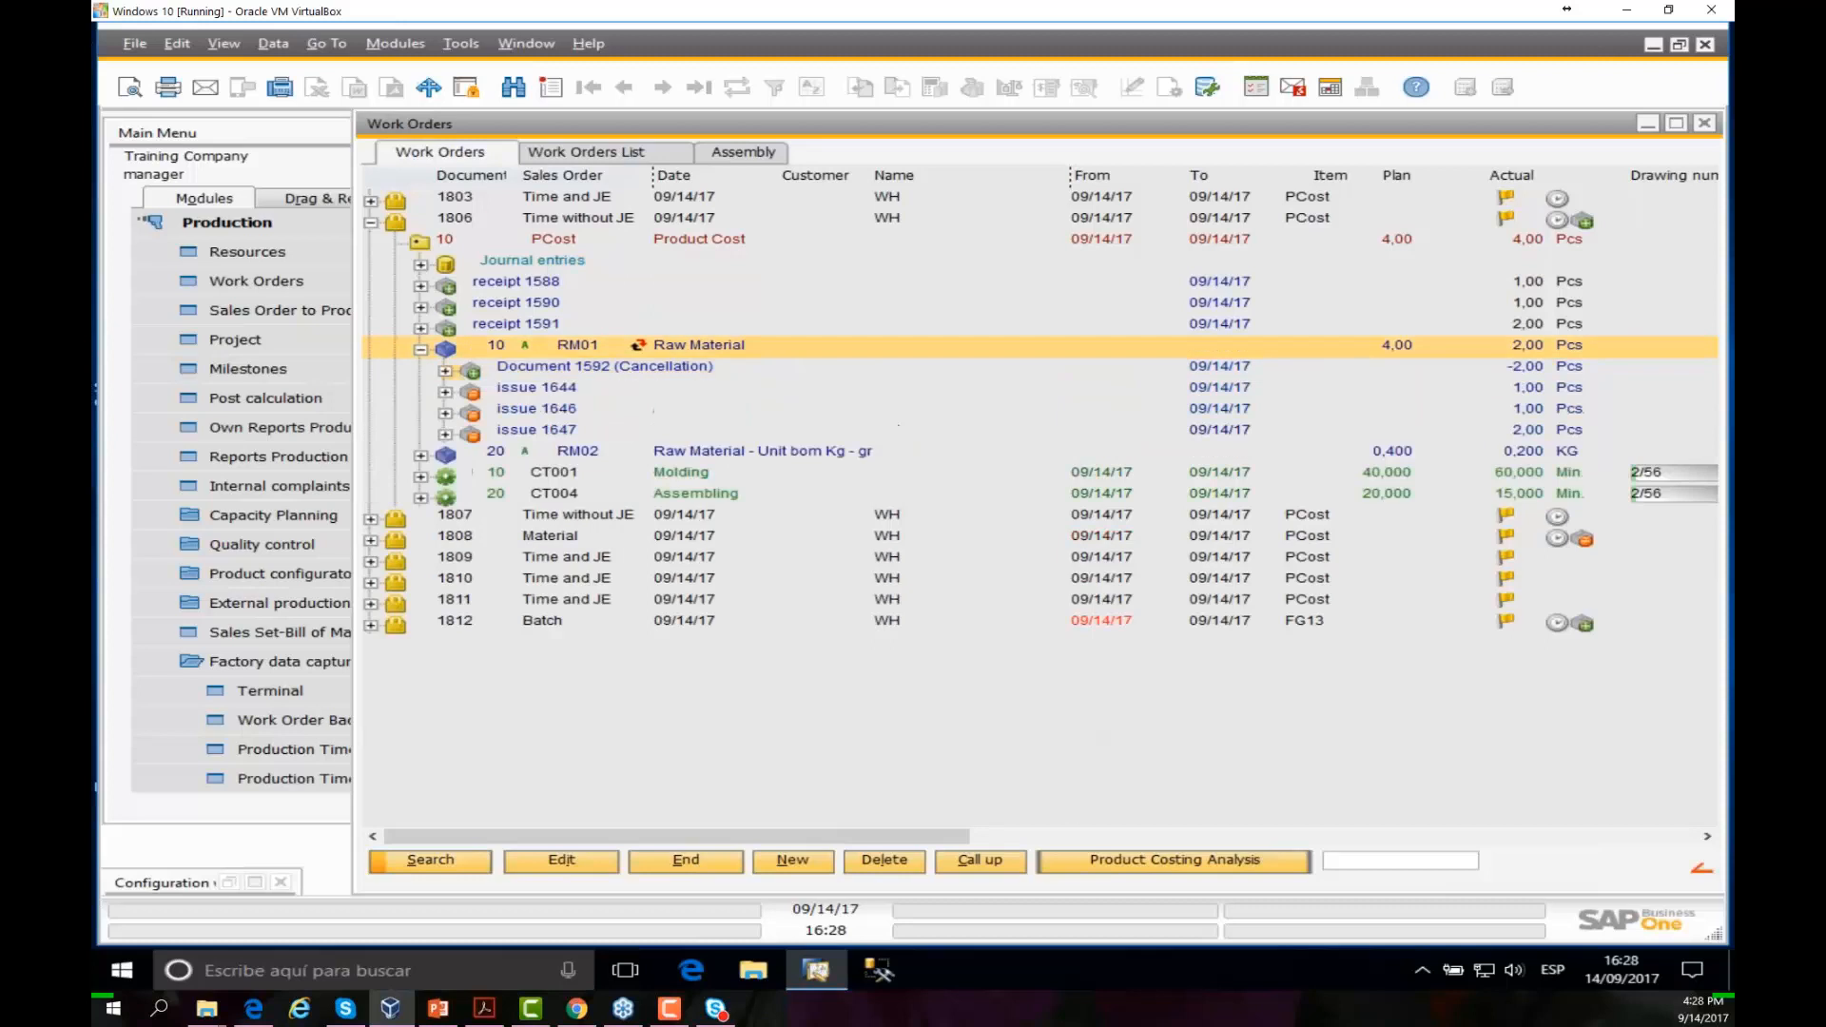
{"action": "left_click", "coordinate": [420, 328]}
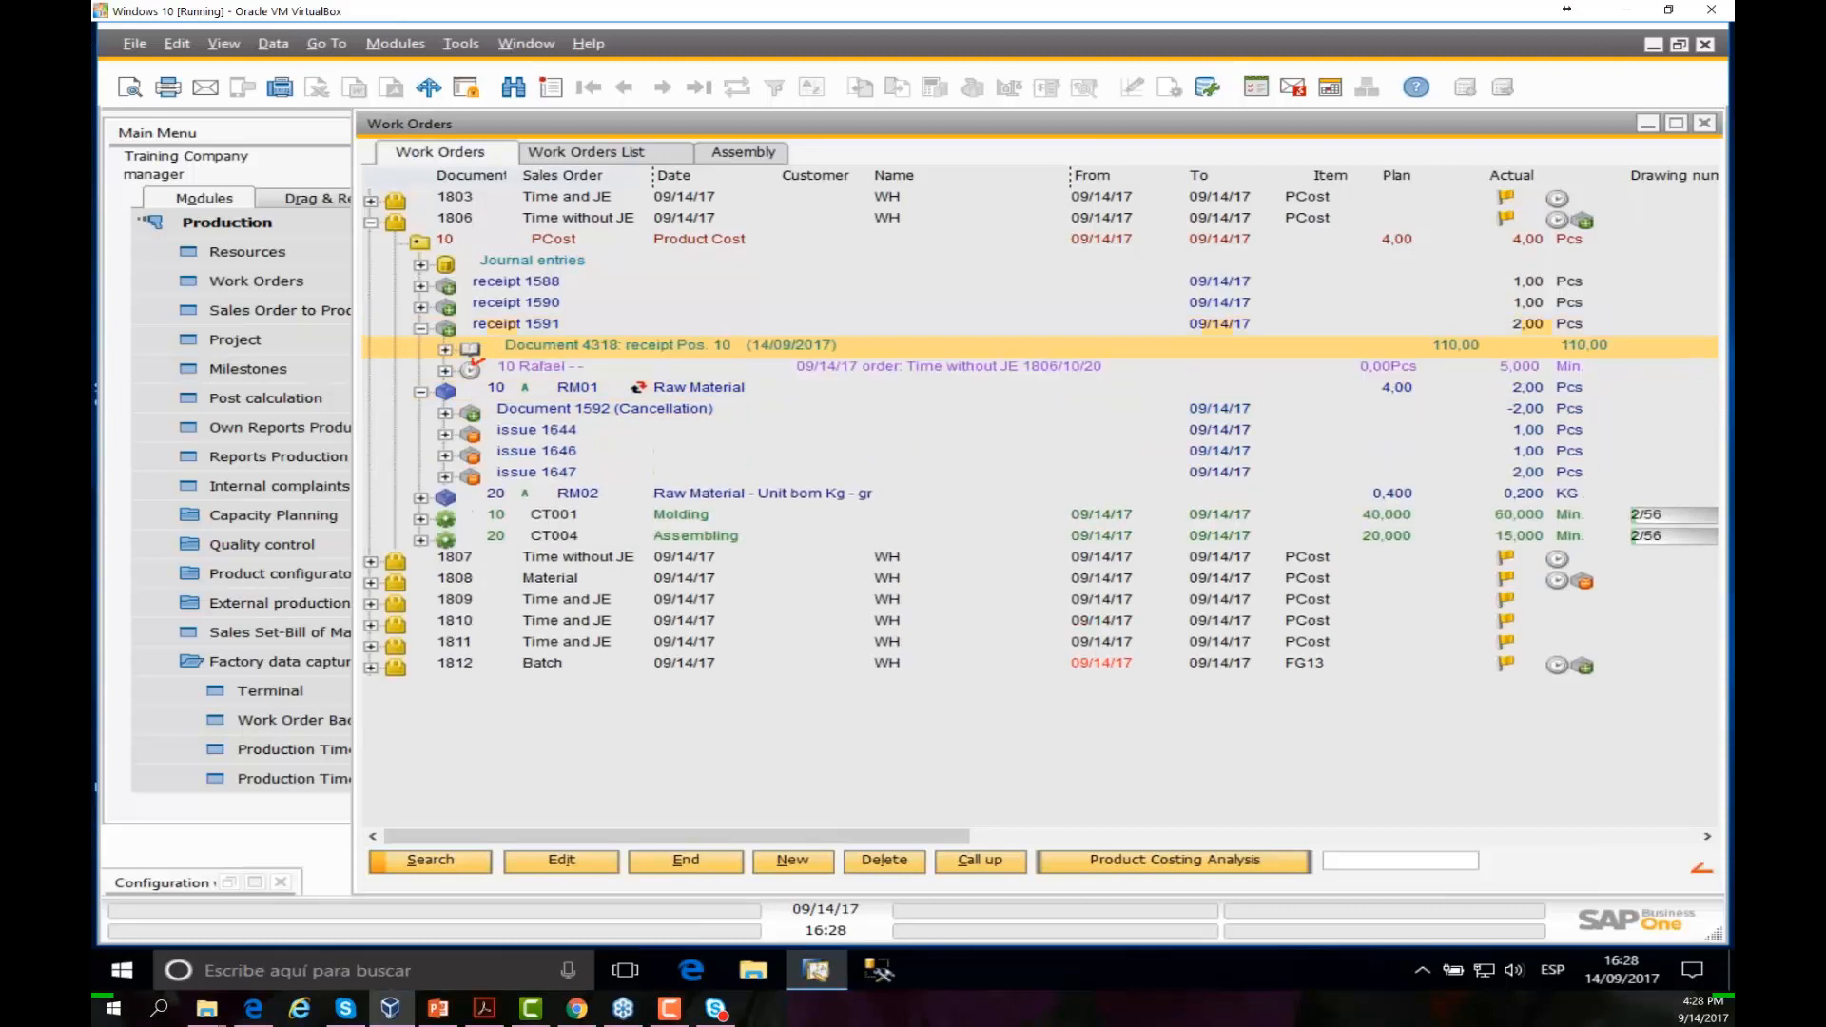
{"action": "left_click", "coordinate": [420, 391]}
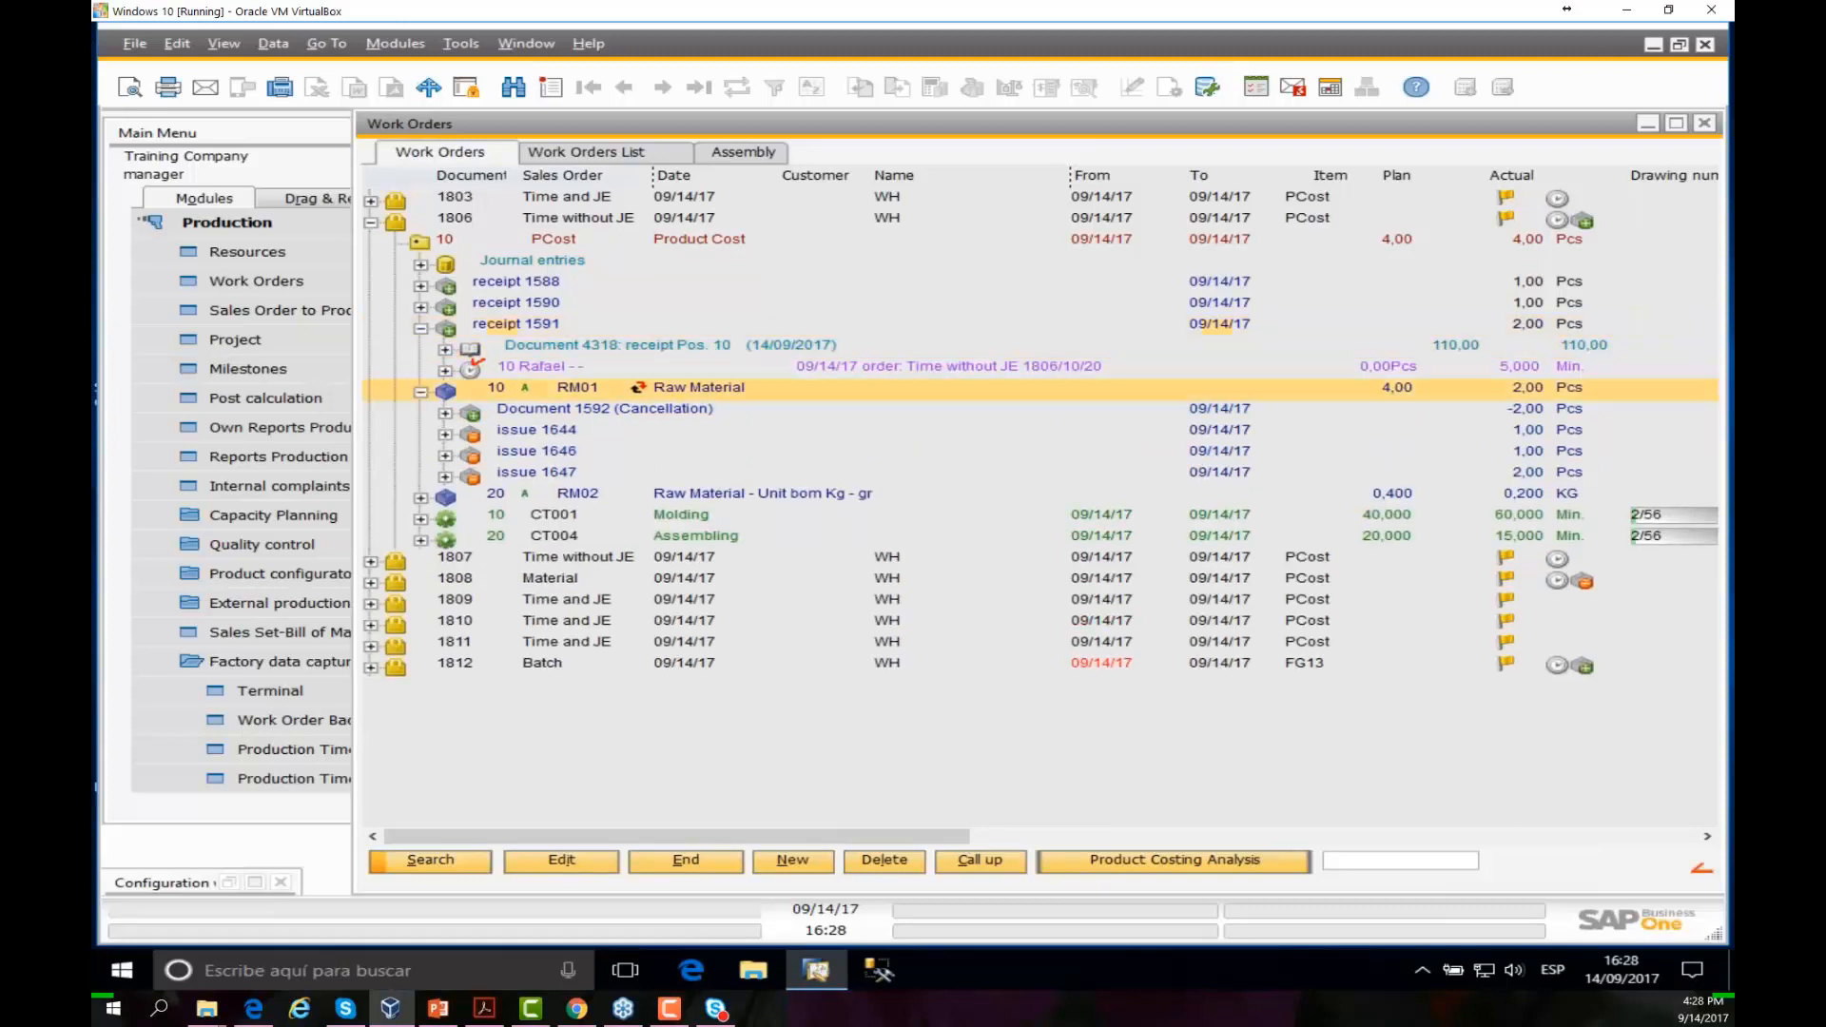
Step: Check the calculation data in the PCost item master from the work order position, and close both windows
{"action": "left_click", "coordinate": [553, 244]}
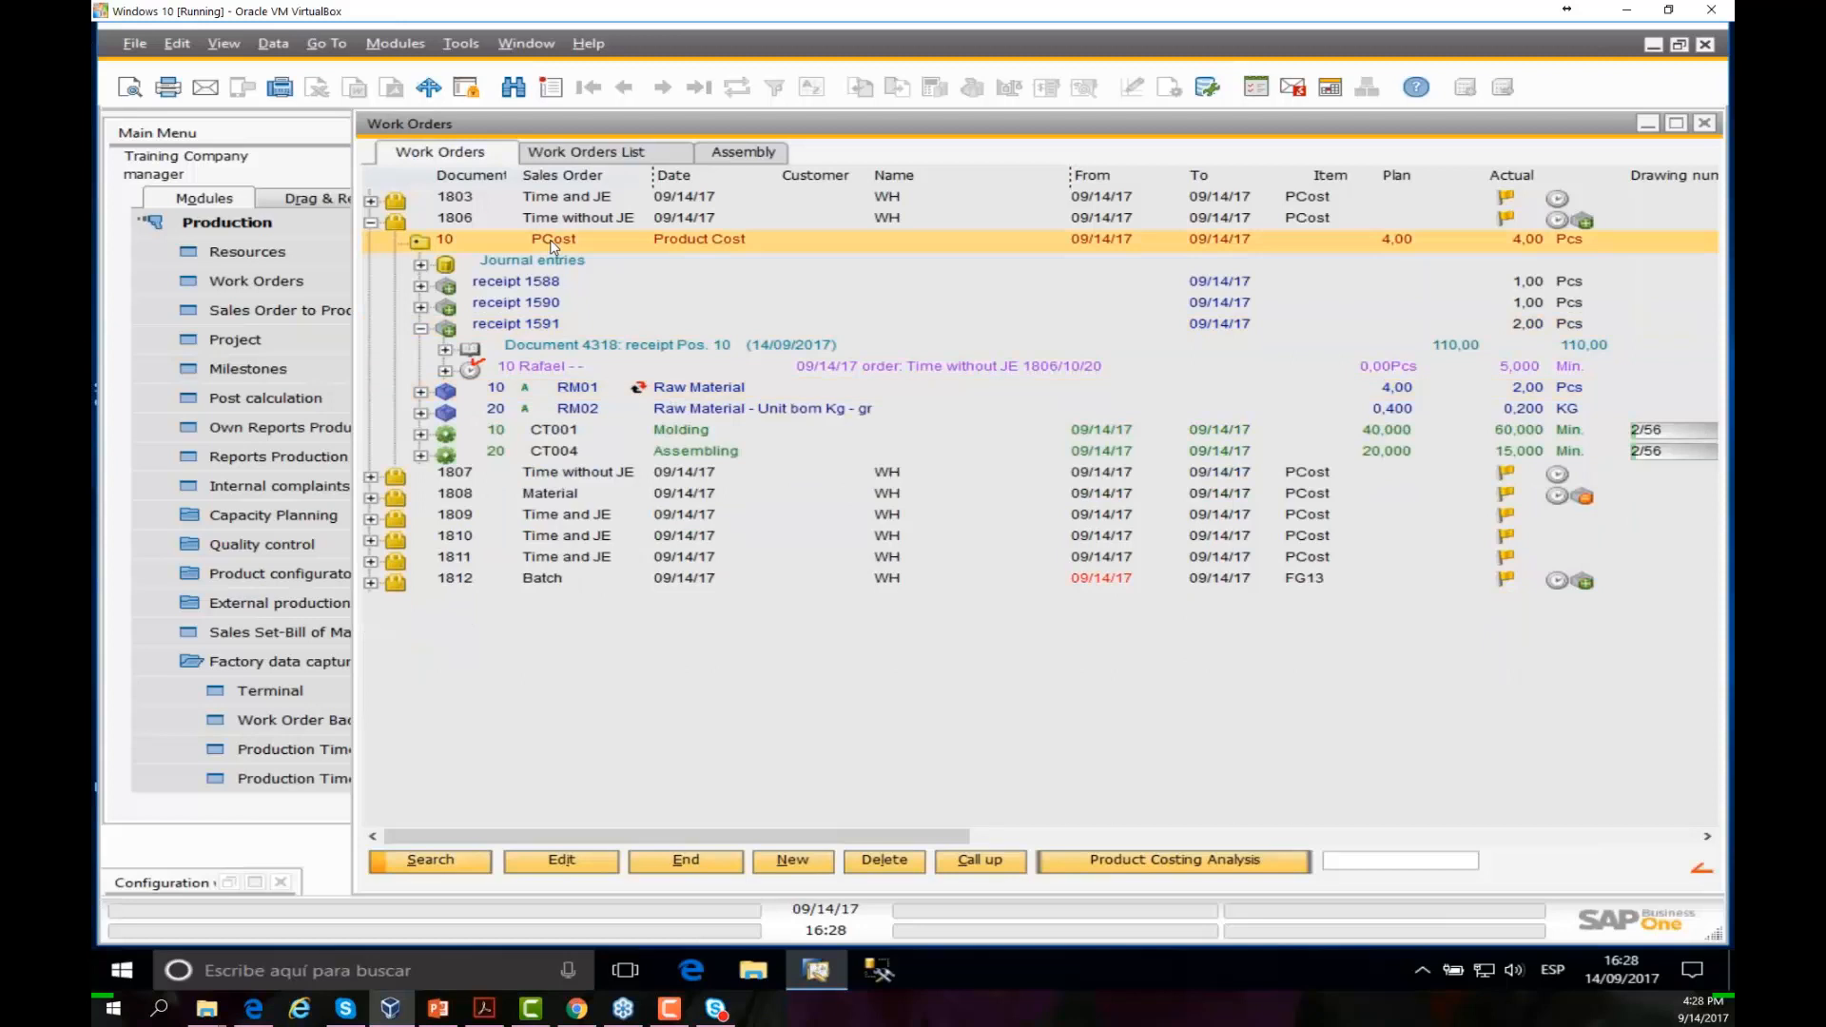
{"action": "right_click", "coordinate": [552, 246]}
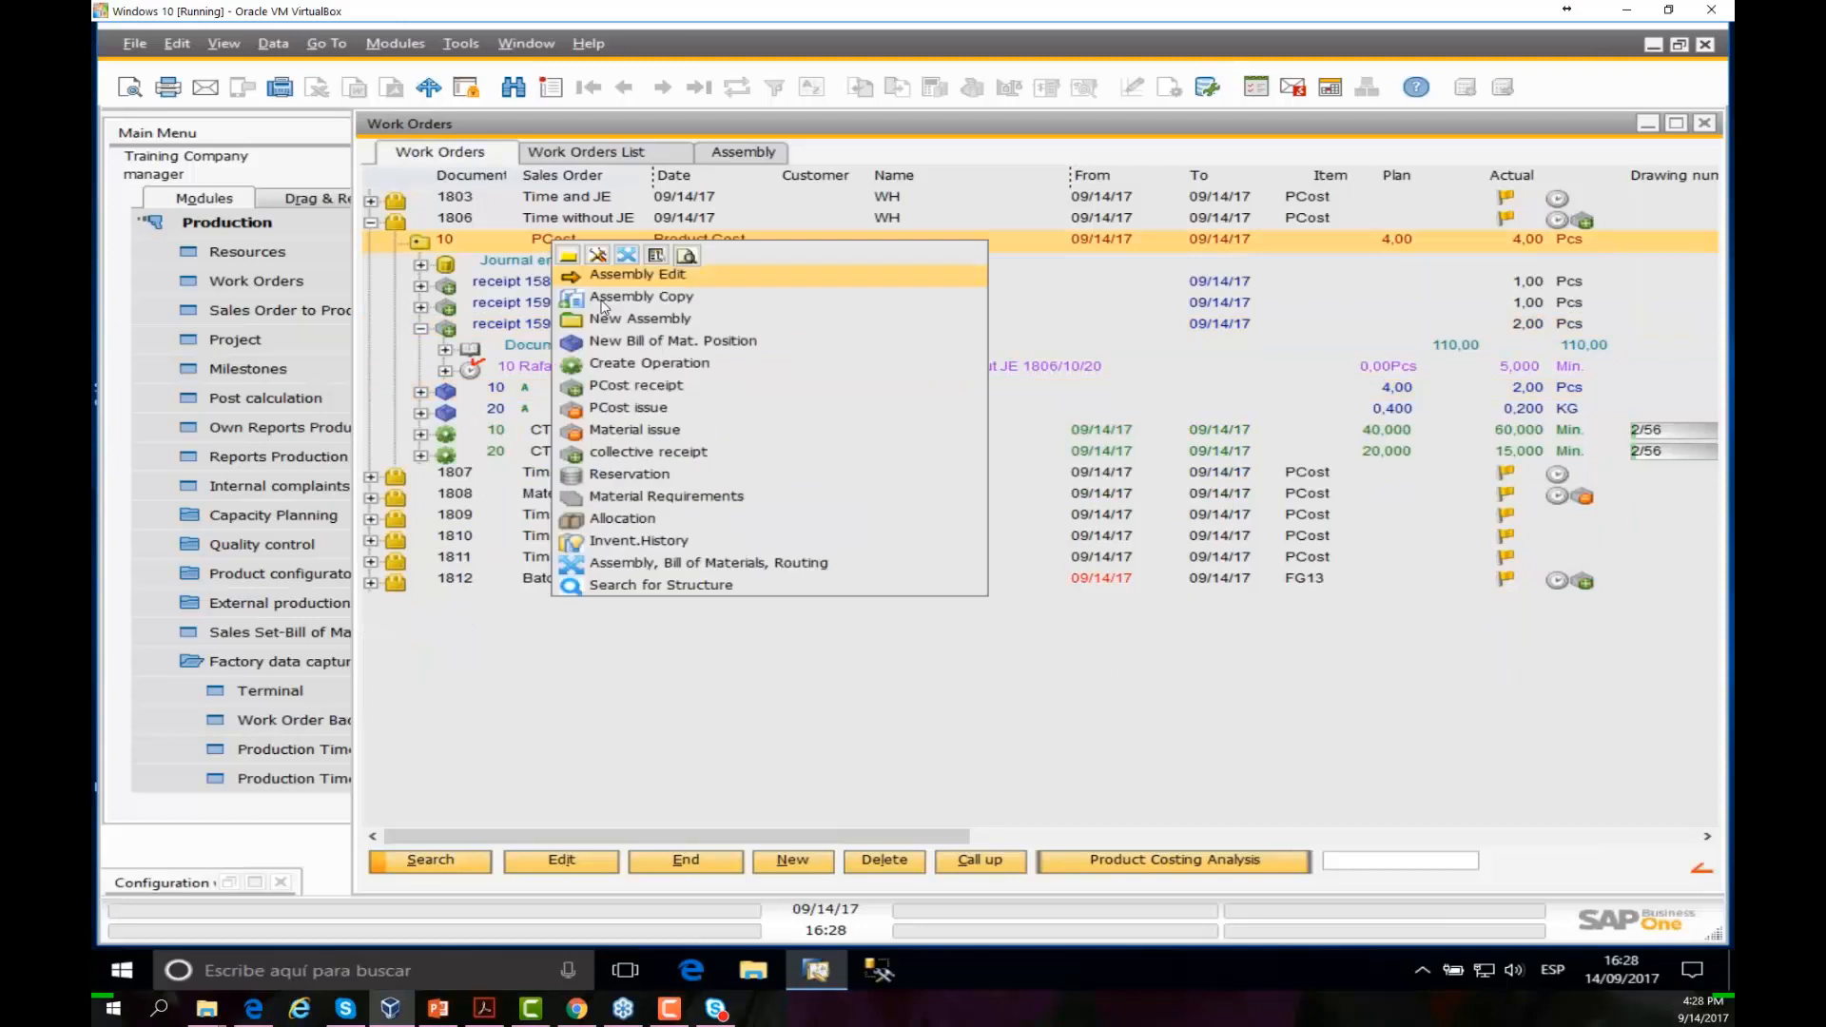
{"action": "left_click", "coordinate": [825, 382]}
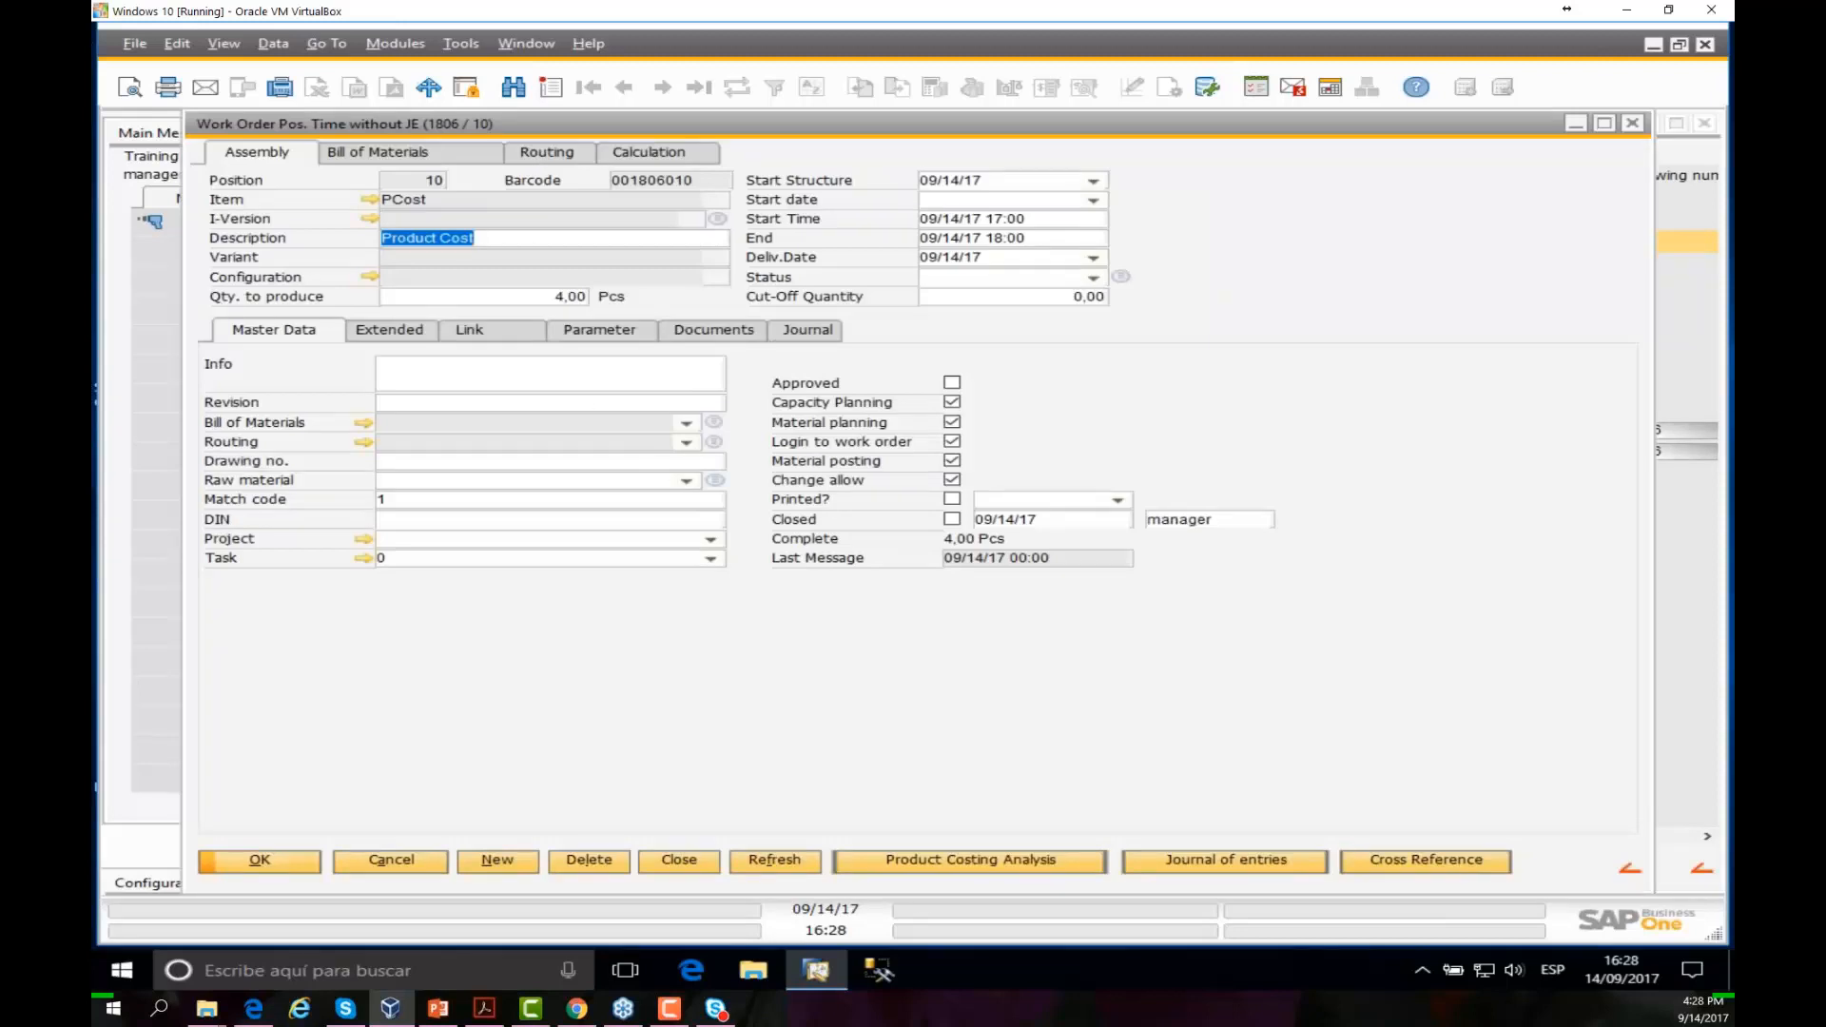
{"action": "left_click", "coordinate": [369, 199]}
{"action": "left_click", "coordinate": [962, 336]}
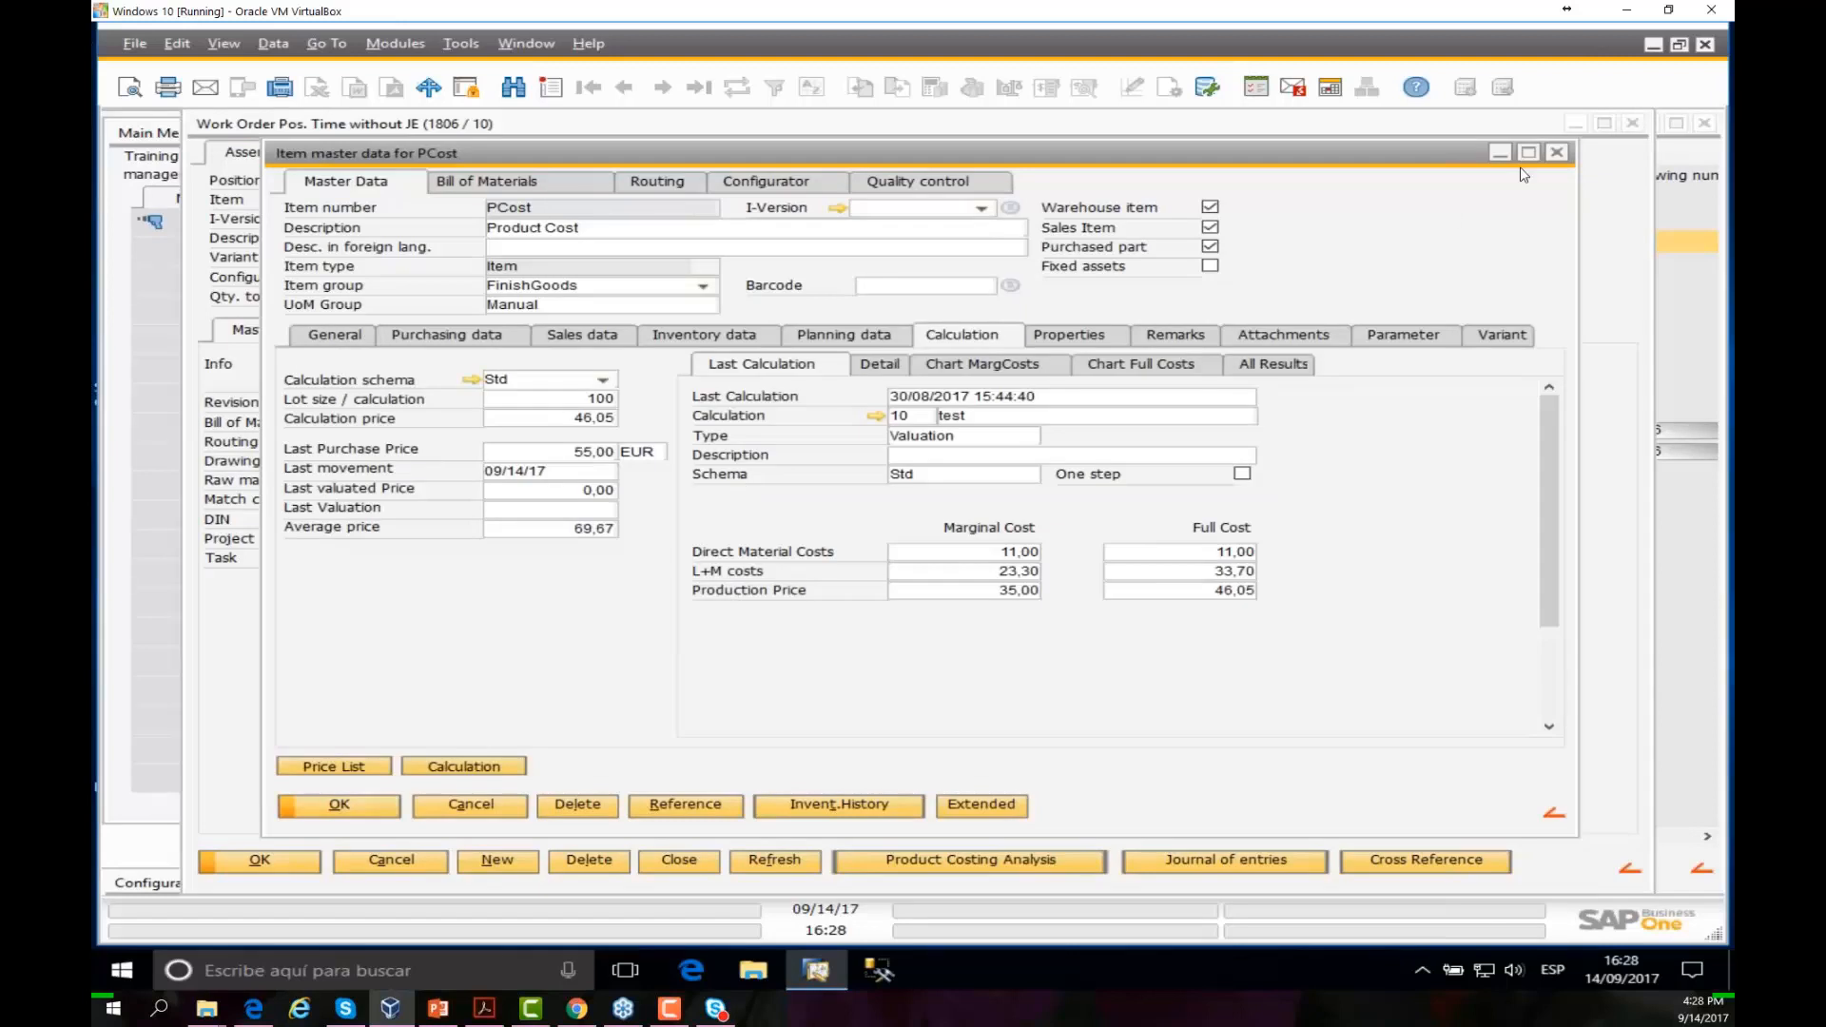
{"action": "left_click", "coordinate": [1556, 153]}
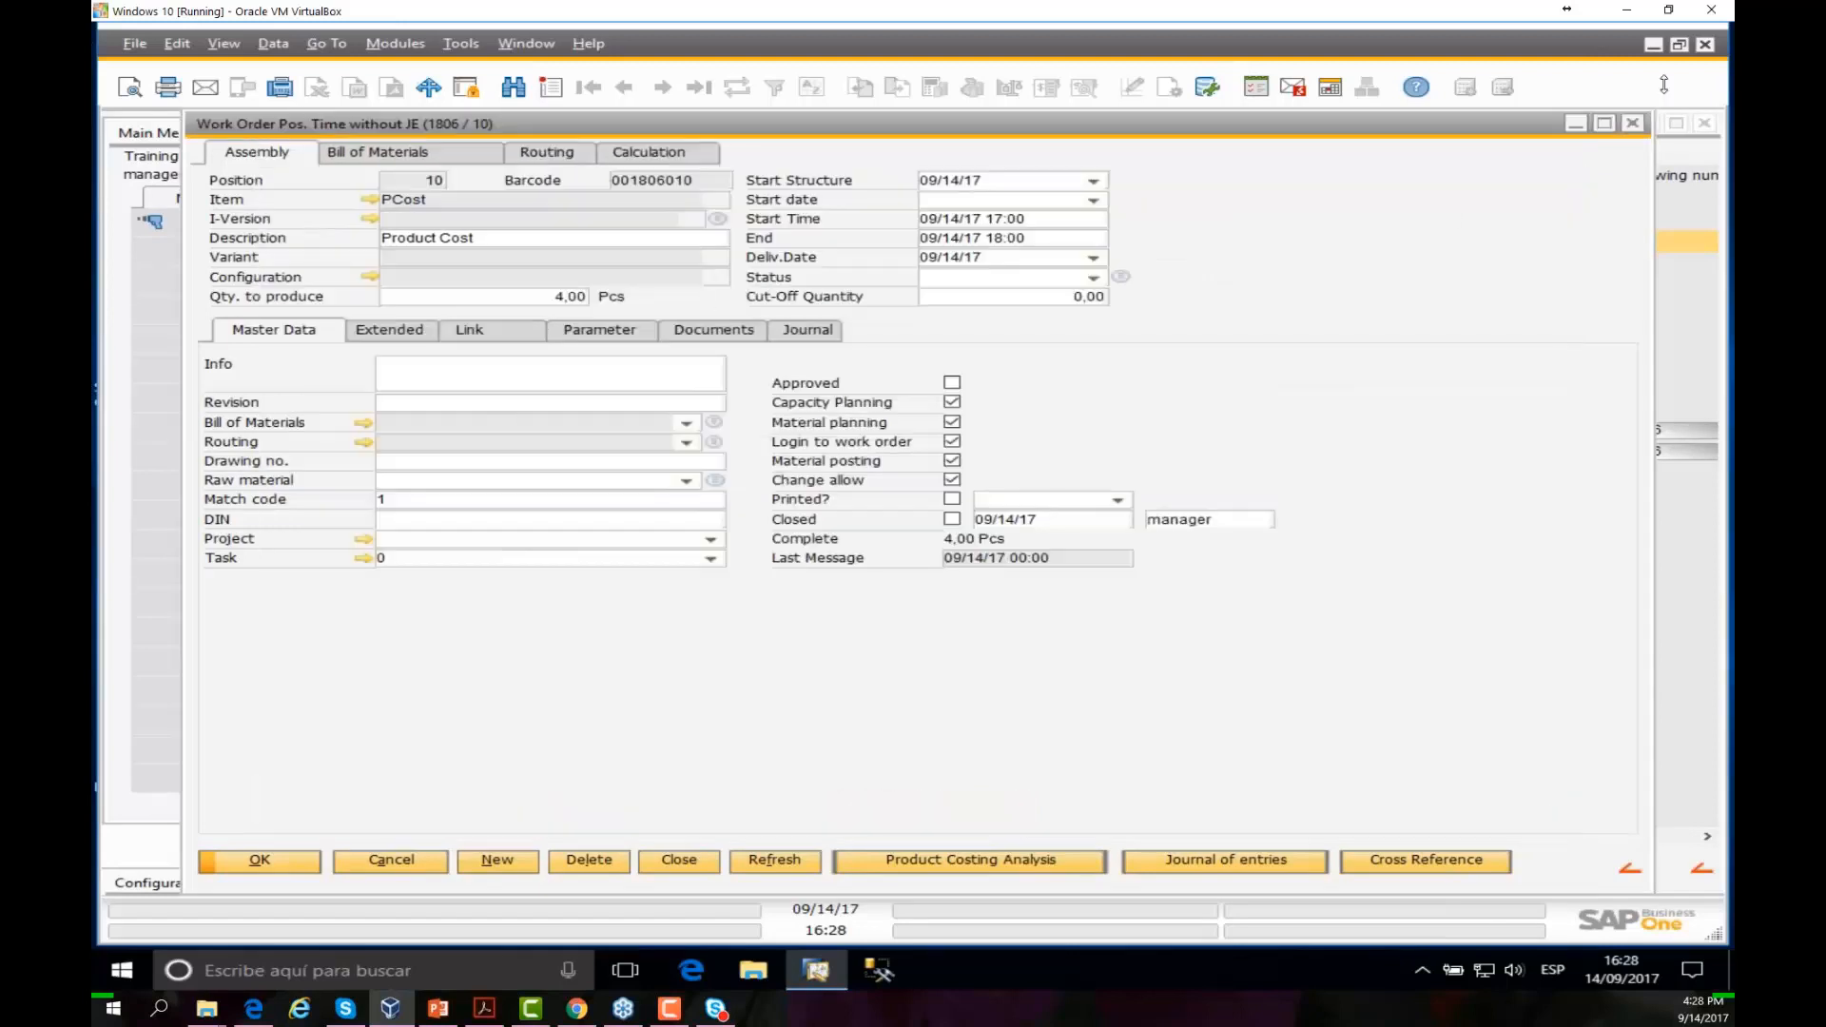
{"action": "left_click", "coordinate": [1631, 122]}
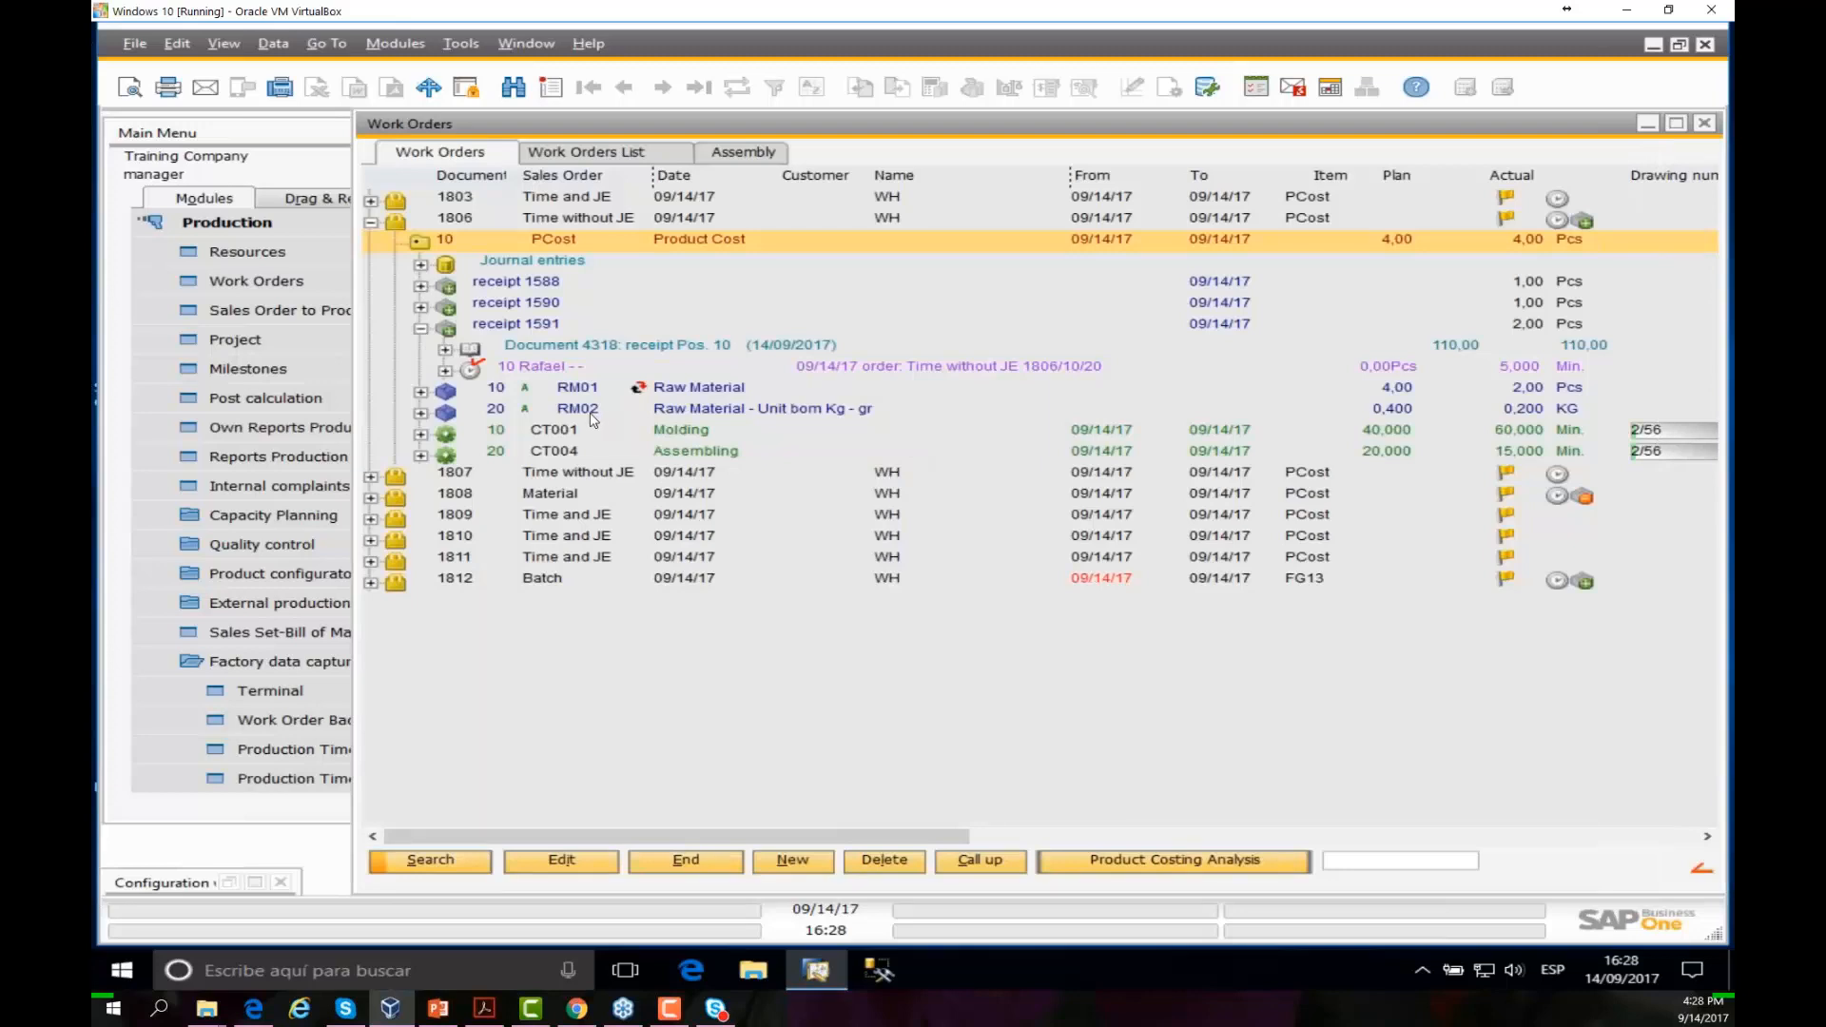
Step: Cancel receipt 1591 of work order 1806, accepting the price difference warning
{"action": "left_click", "coordinate": [421, 330]}
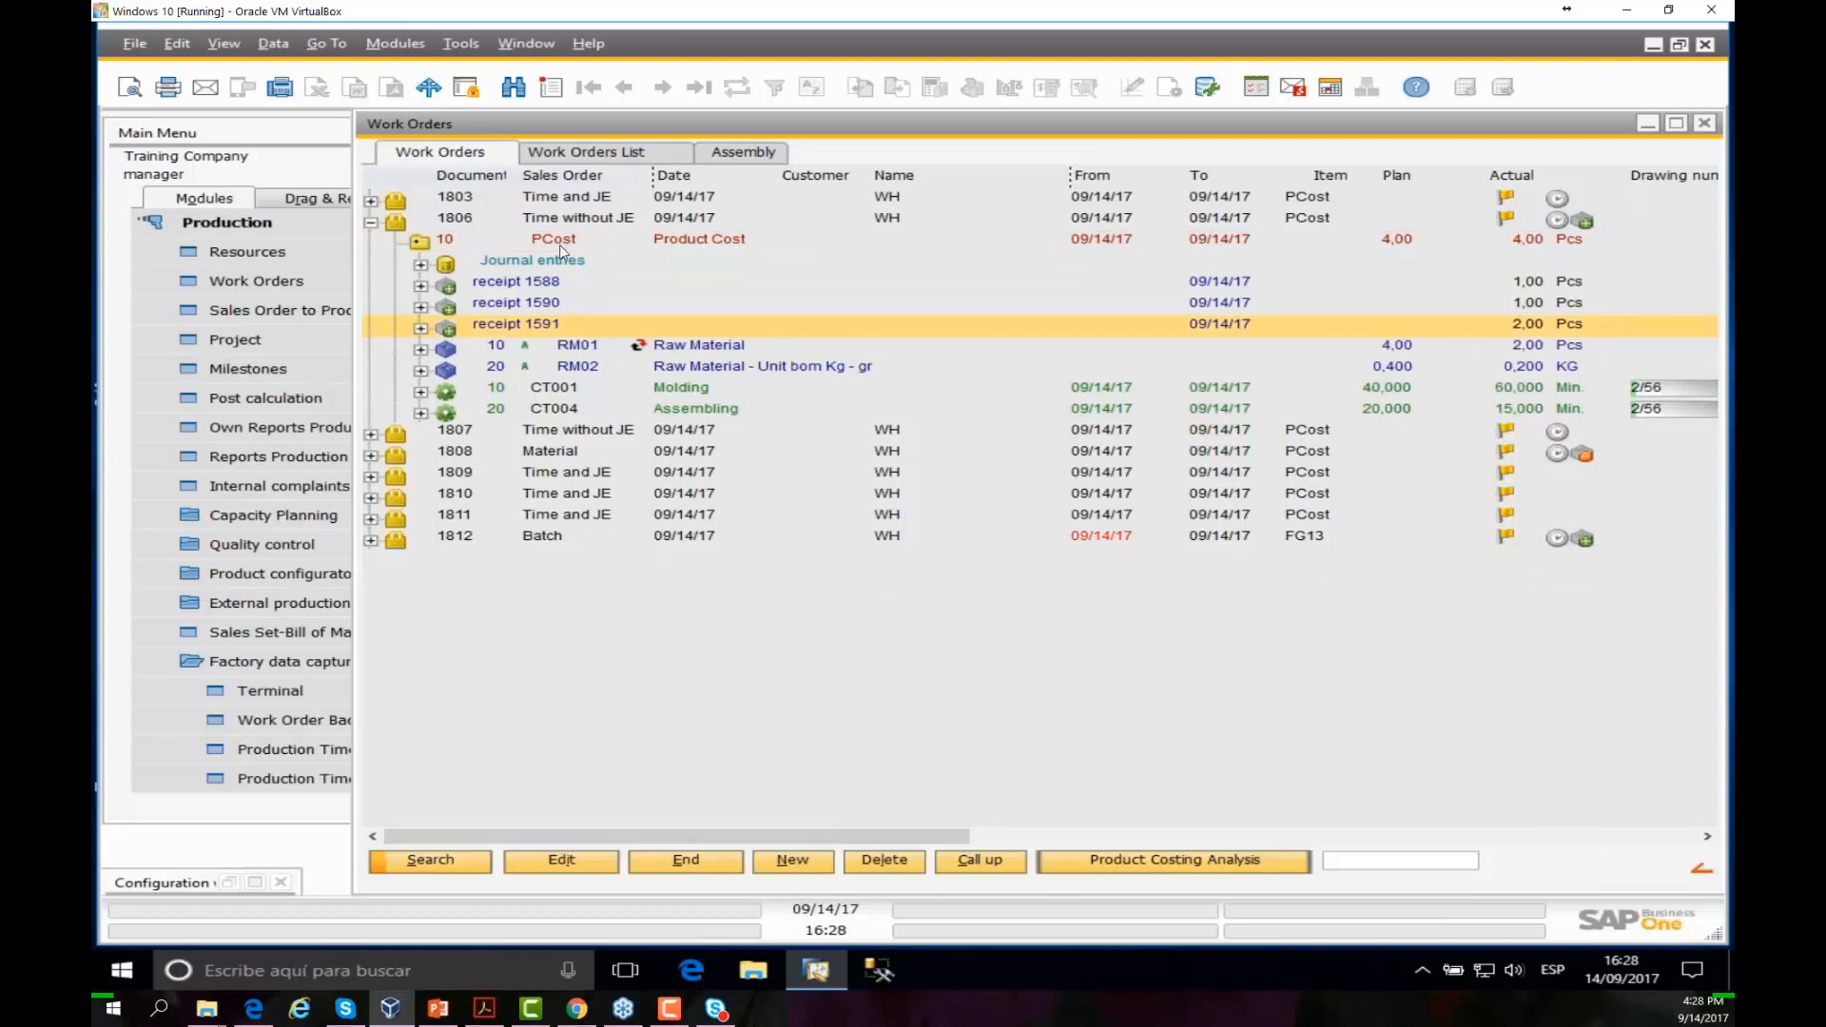
{"action": "left_click", "coordinate": [420, 329]}
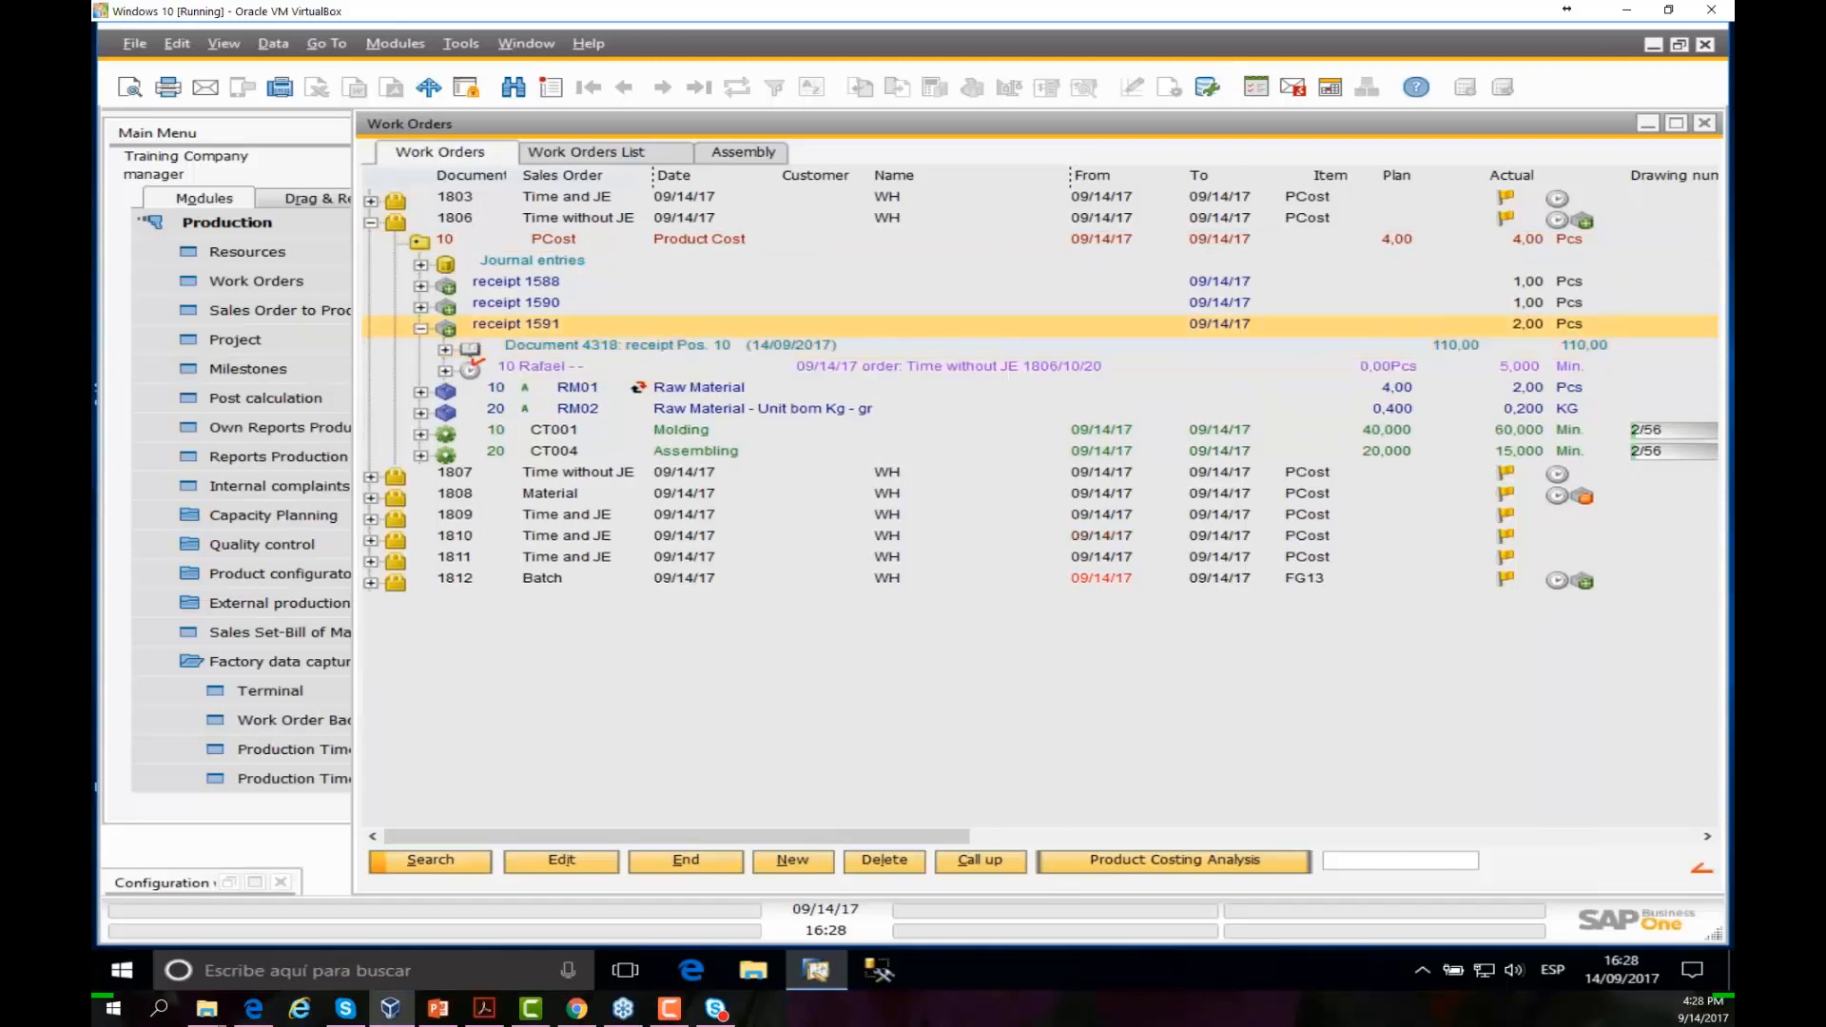
{"action": "right_click", "coordinate": [543, 326]}
{"action": "left_click", "coordinate": [619, 407]}
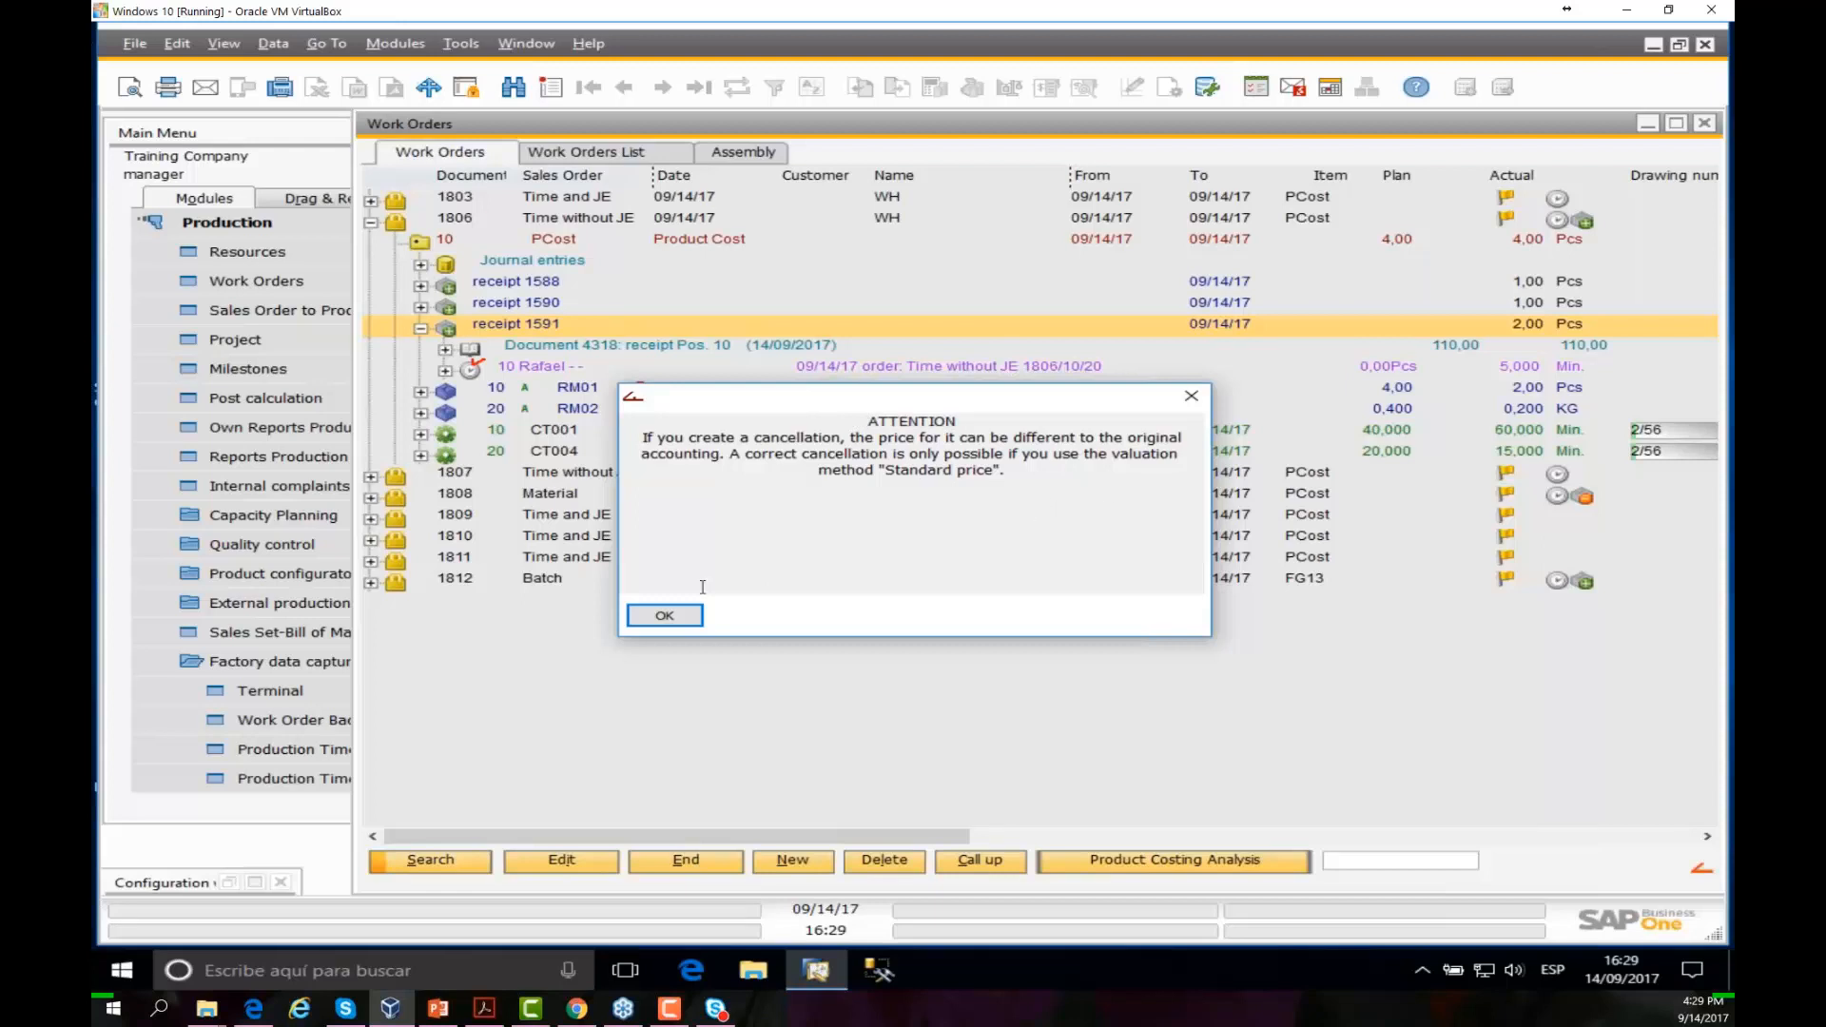
{"action": "left_click", "coordinate": [683, 616]}
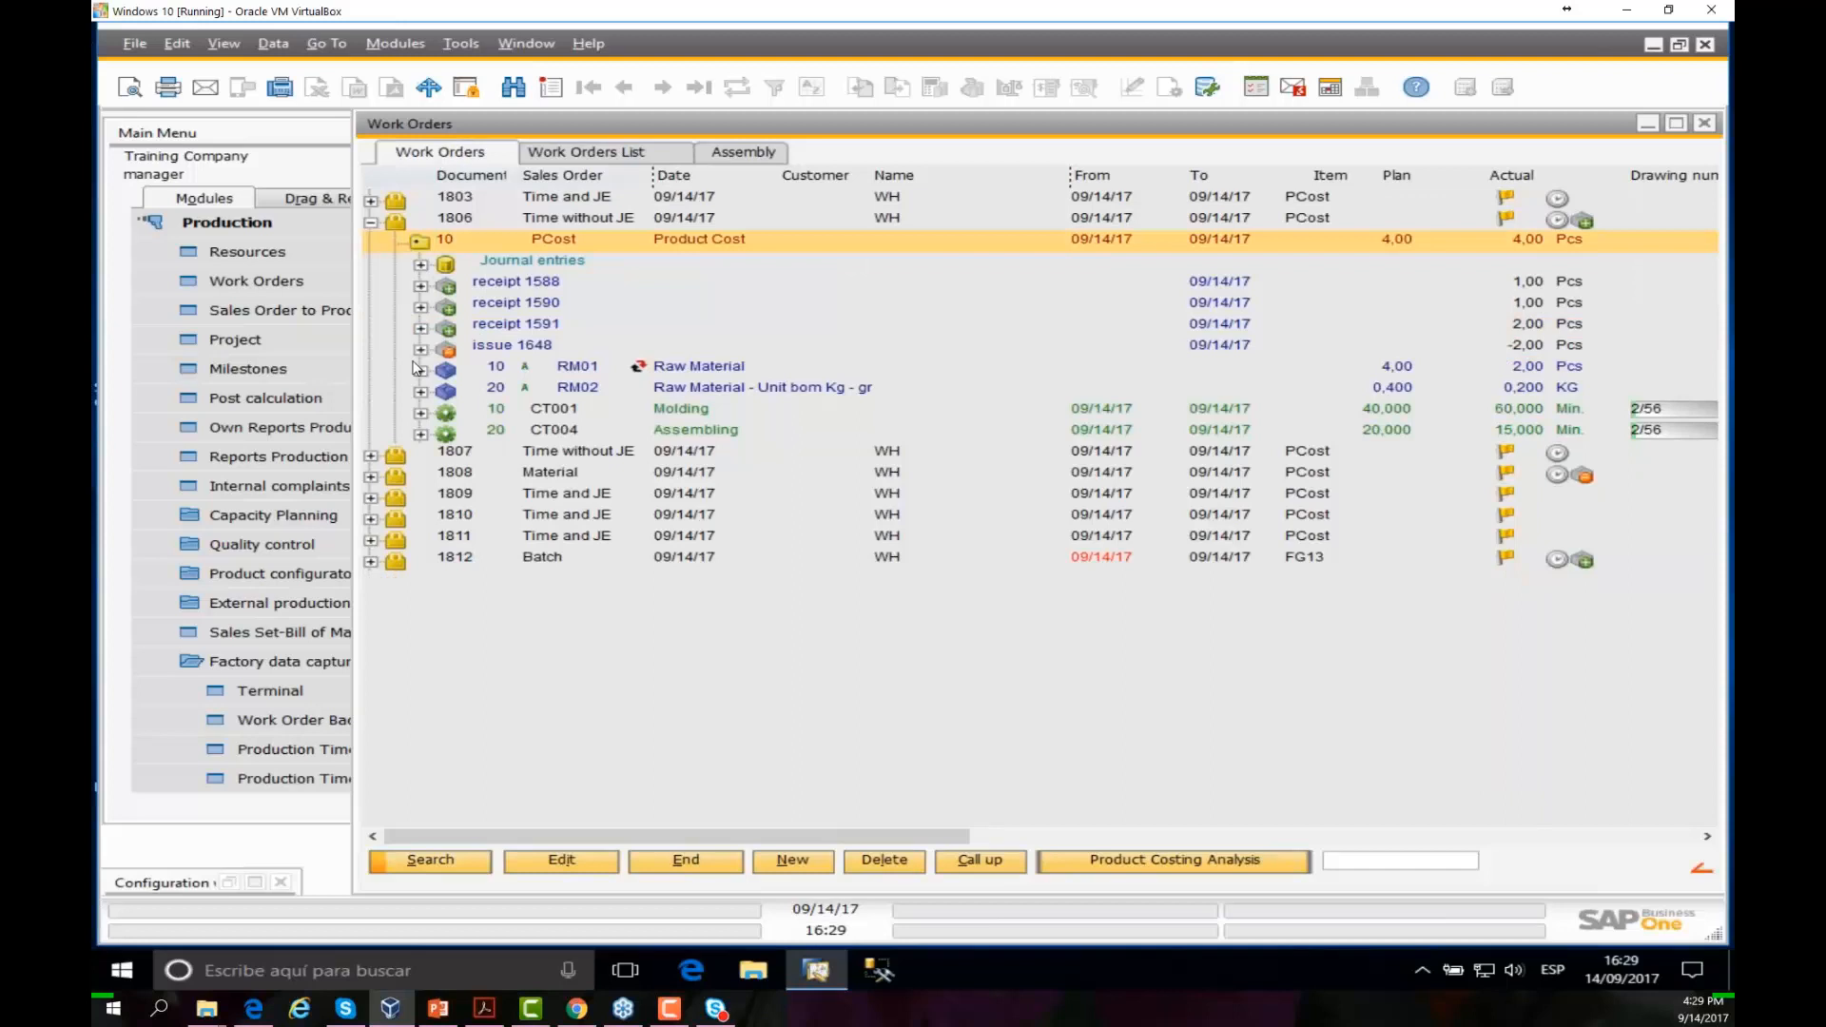
Step: Select issue 1648 and review the list of journal entries for the PCost position of order 1806
{"action": "left_click", "coordinate": [535, 346]}
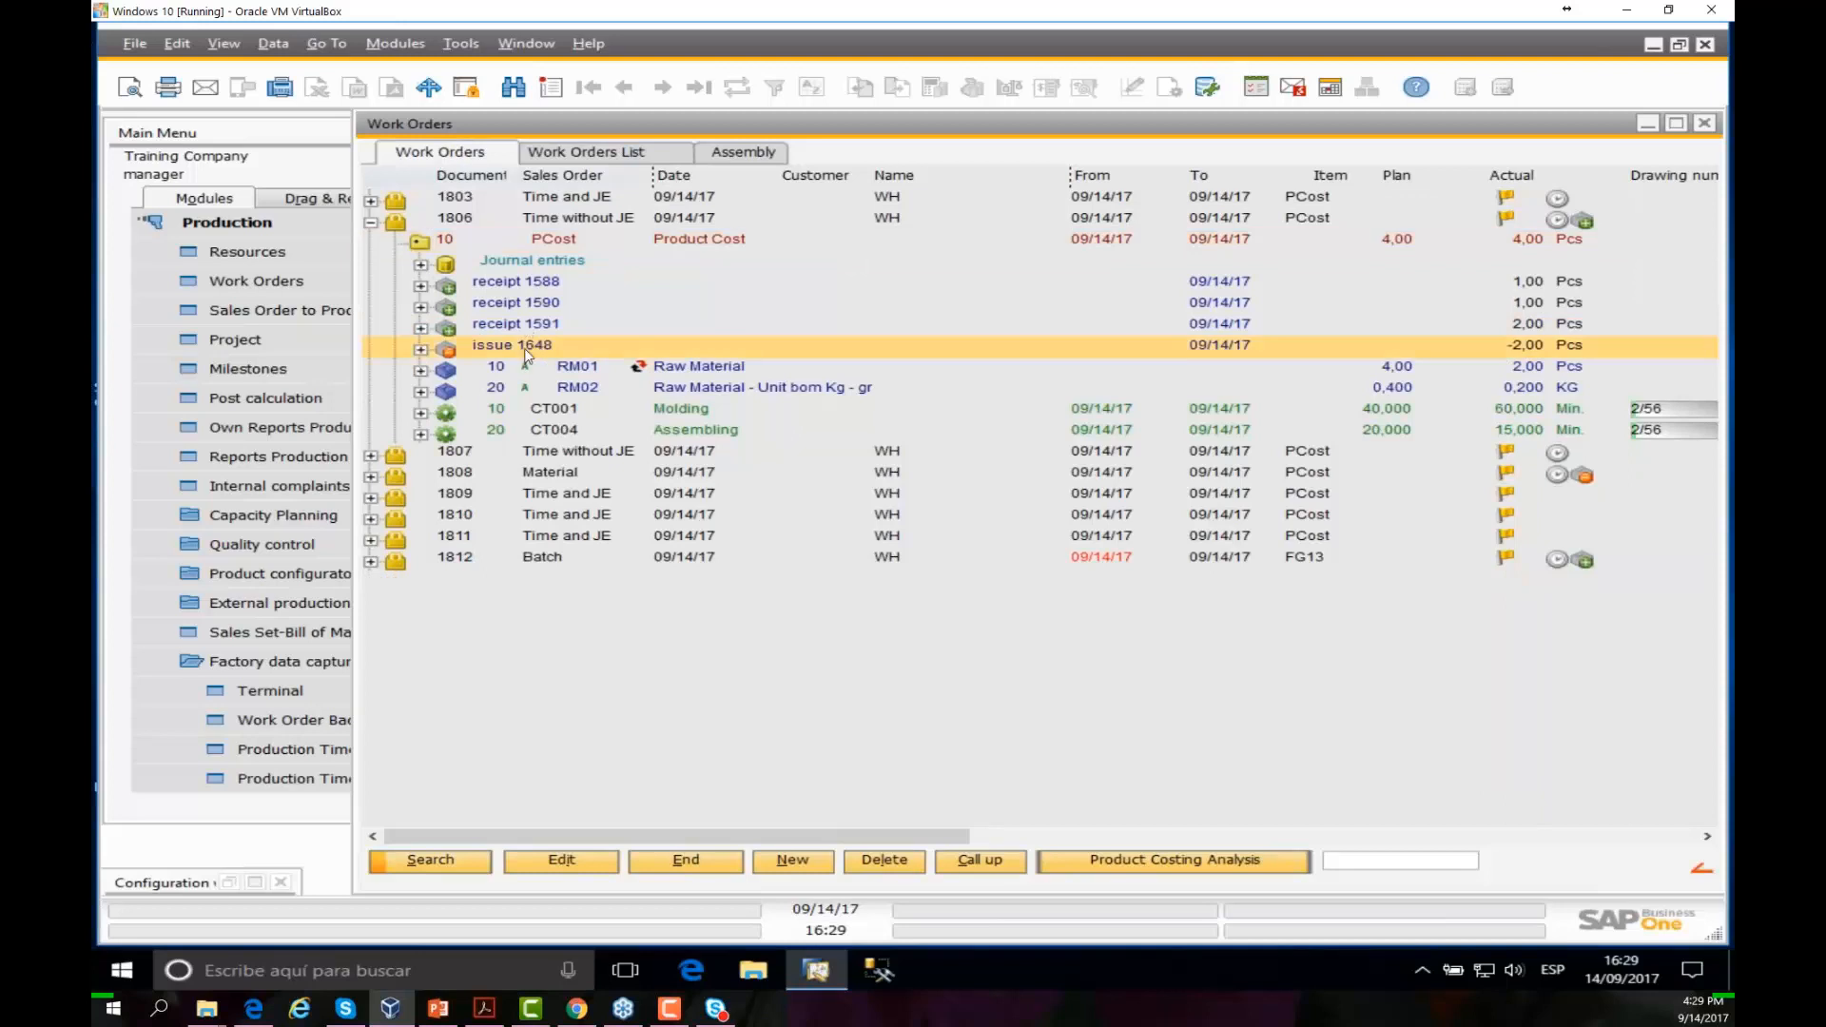
{"action": "left_click", "coordinate": [422, 269]}
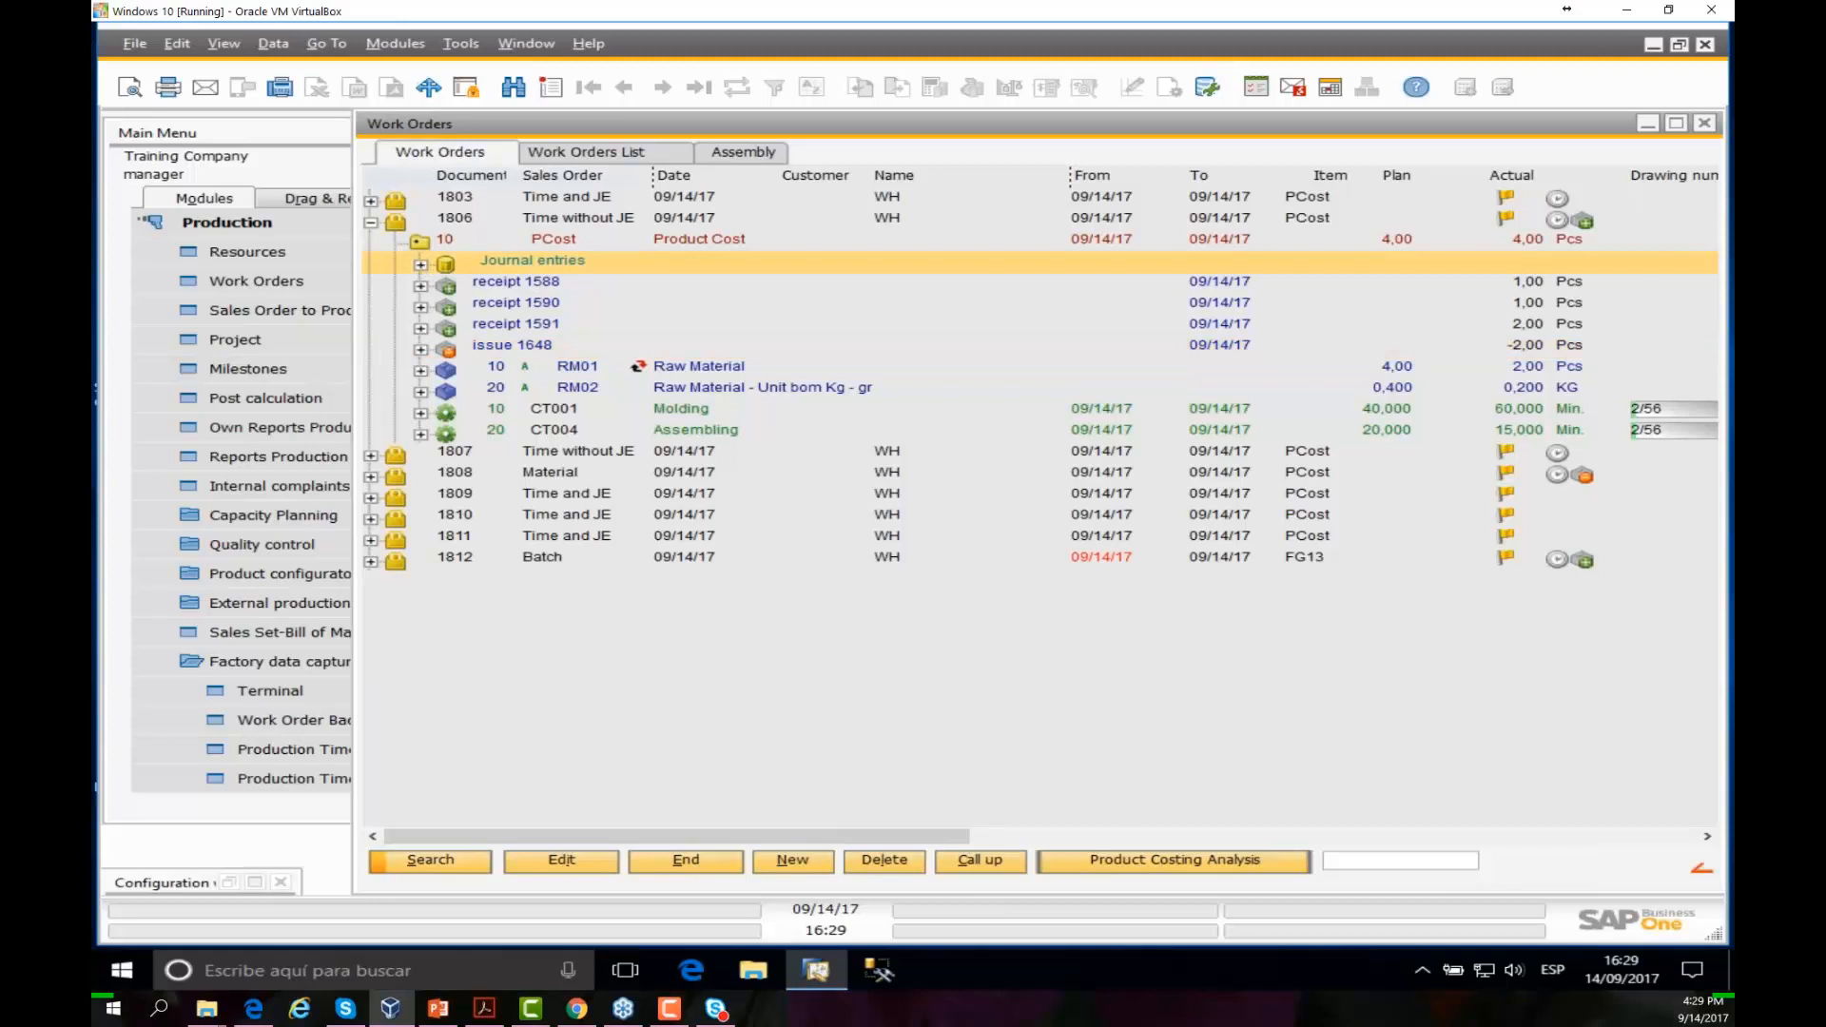
{"action": "left_click", "coordinate": [420, 265]}
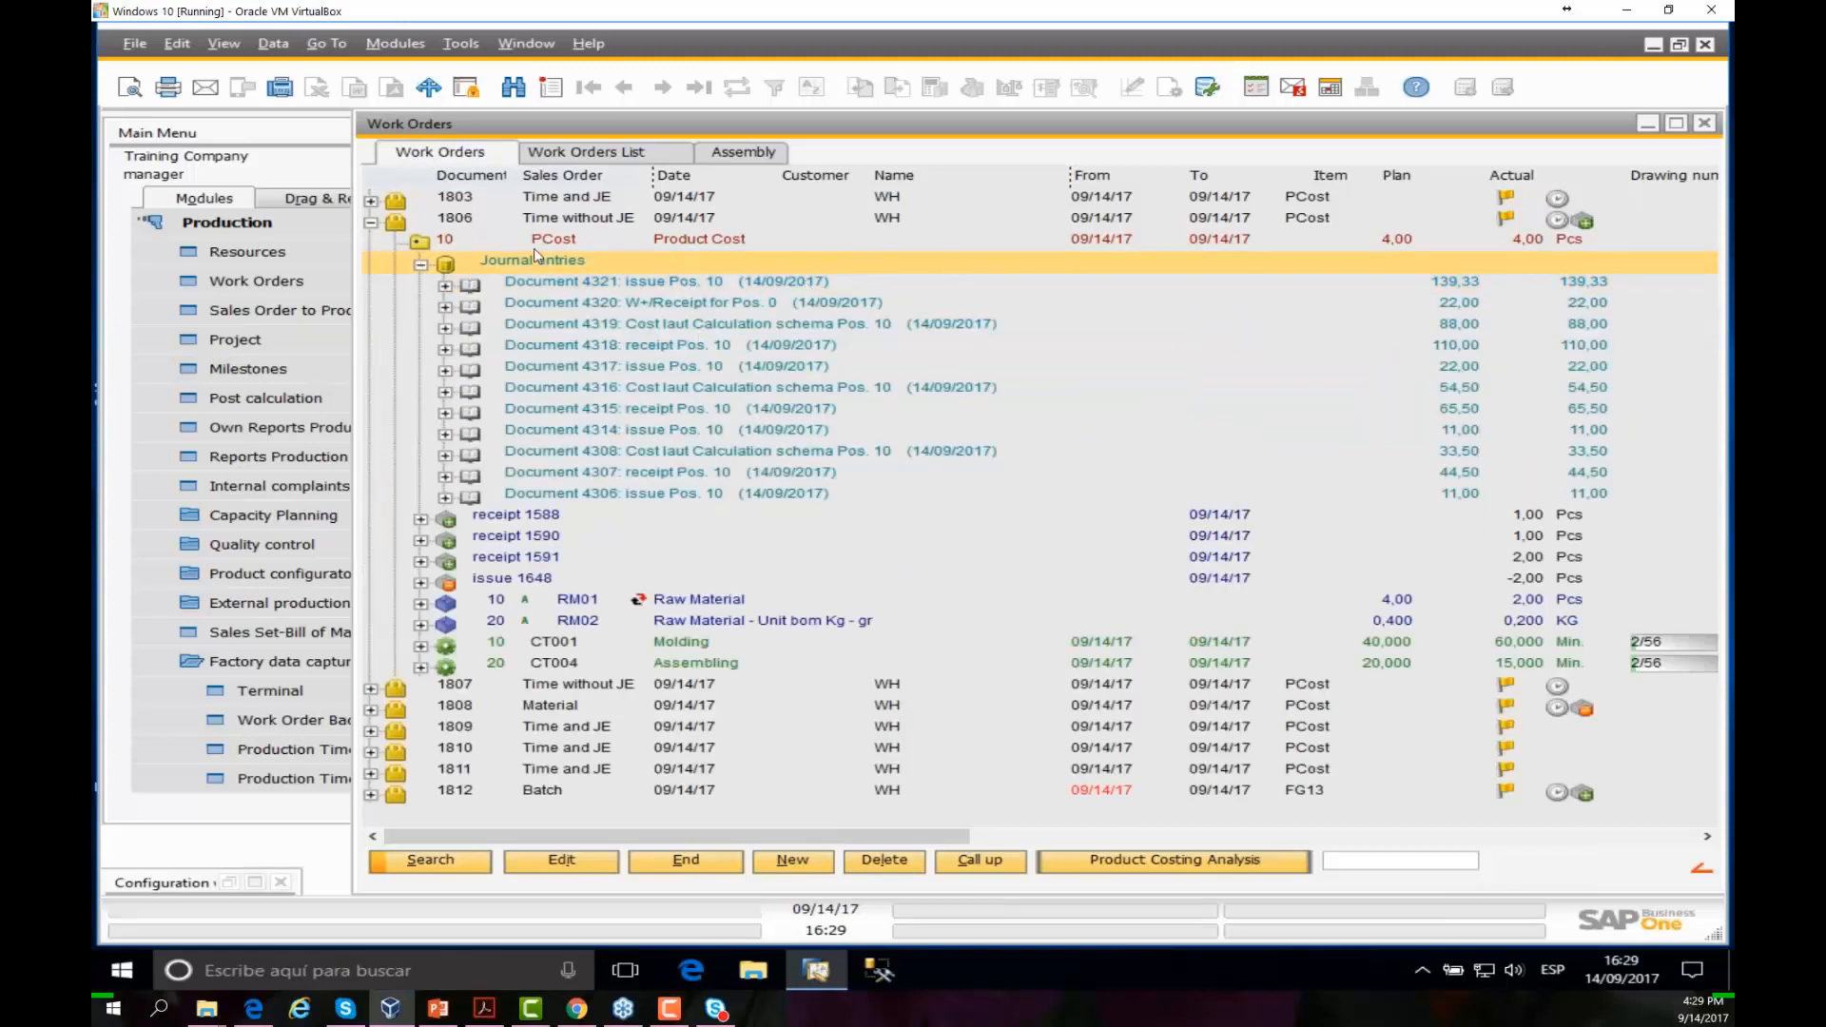
{"action": "left_click", "coordinate": [419, 263]}
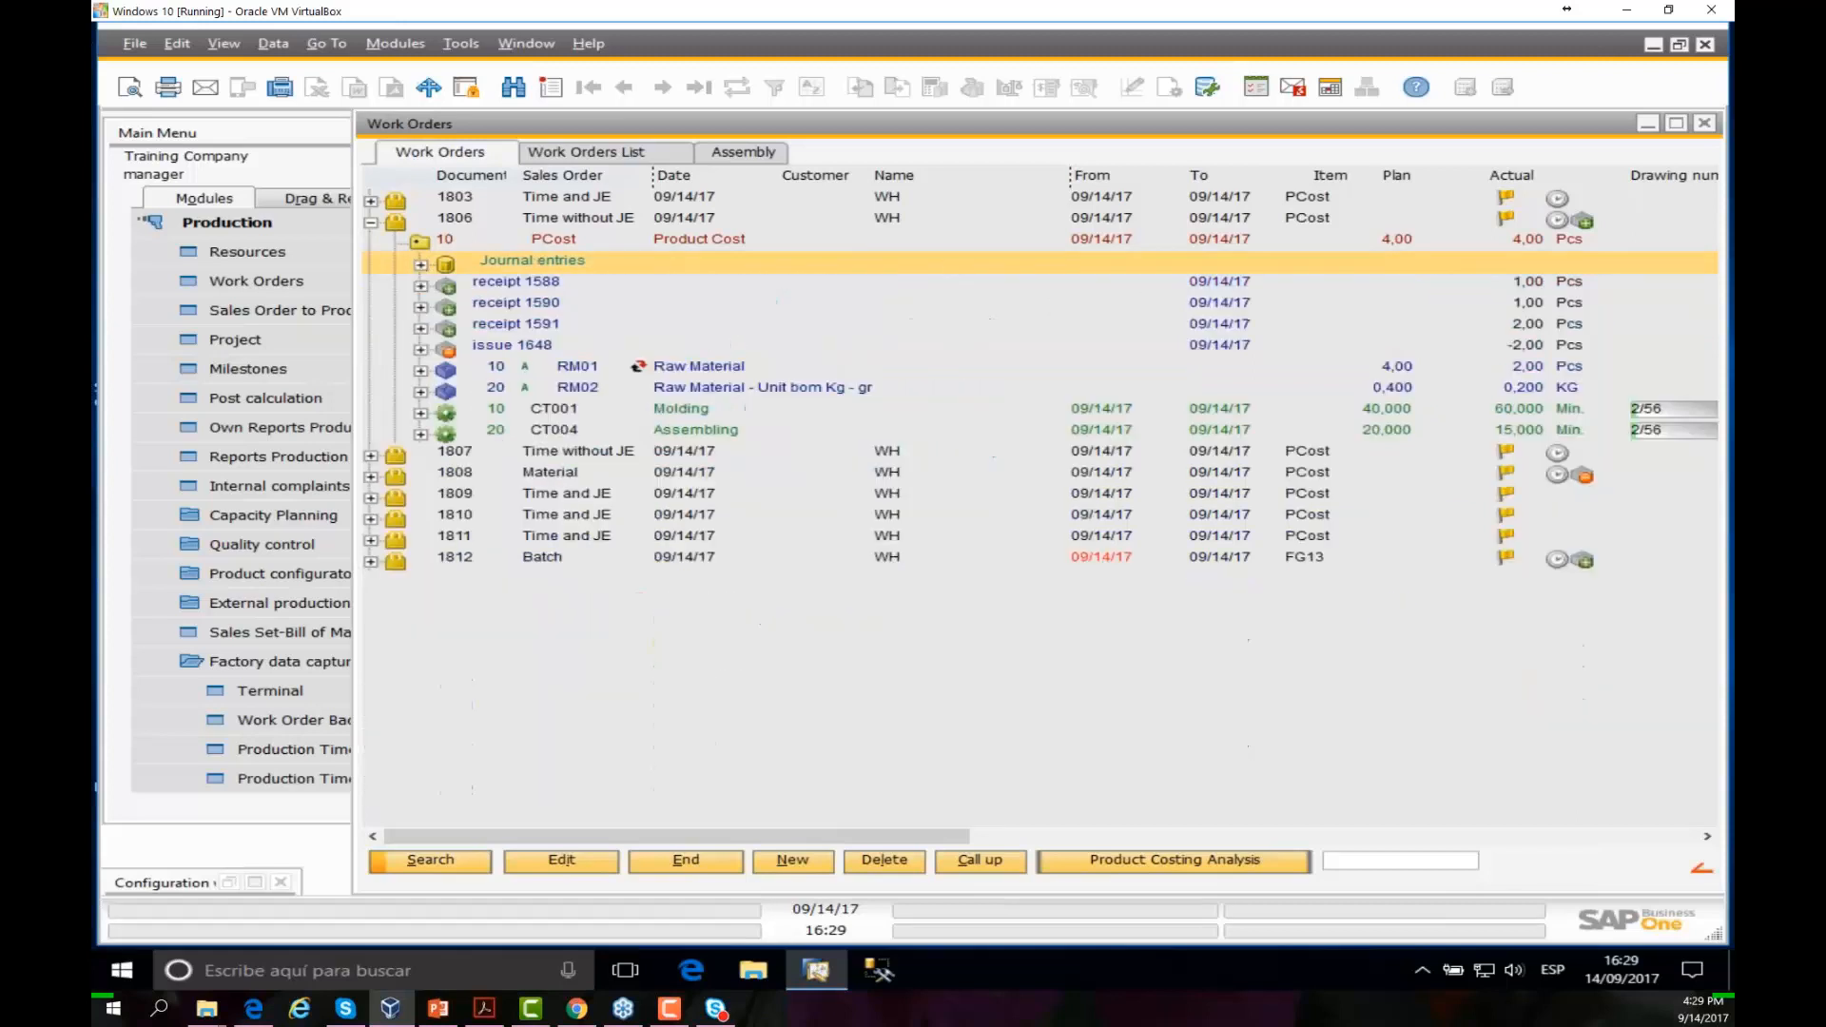
Step: Review the journal document posted for issue 1648 and the entries linked to receipt 1591 in work order 1806
{"action": "left_click", "coordinate": [492, 345]}
{"action": "left_click", "coordinate": [419, 349]}
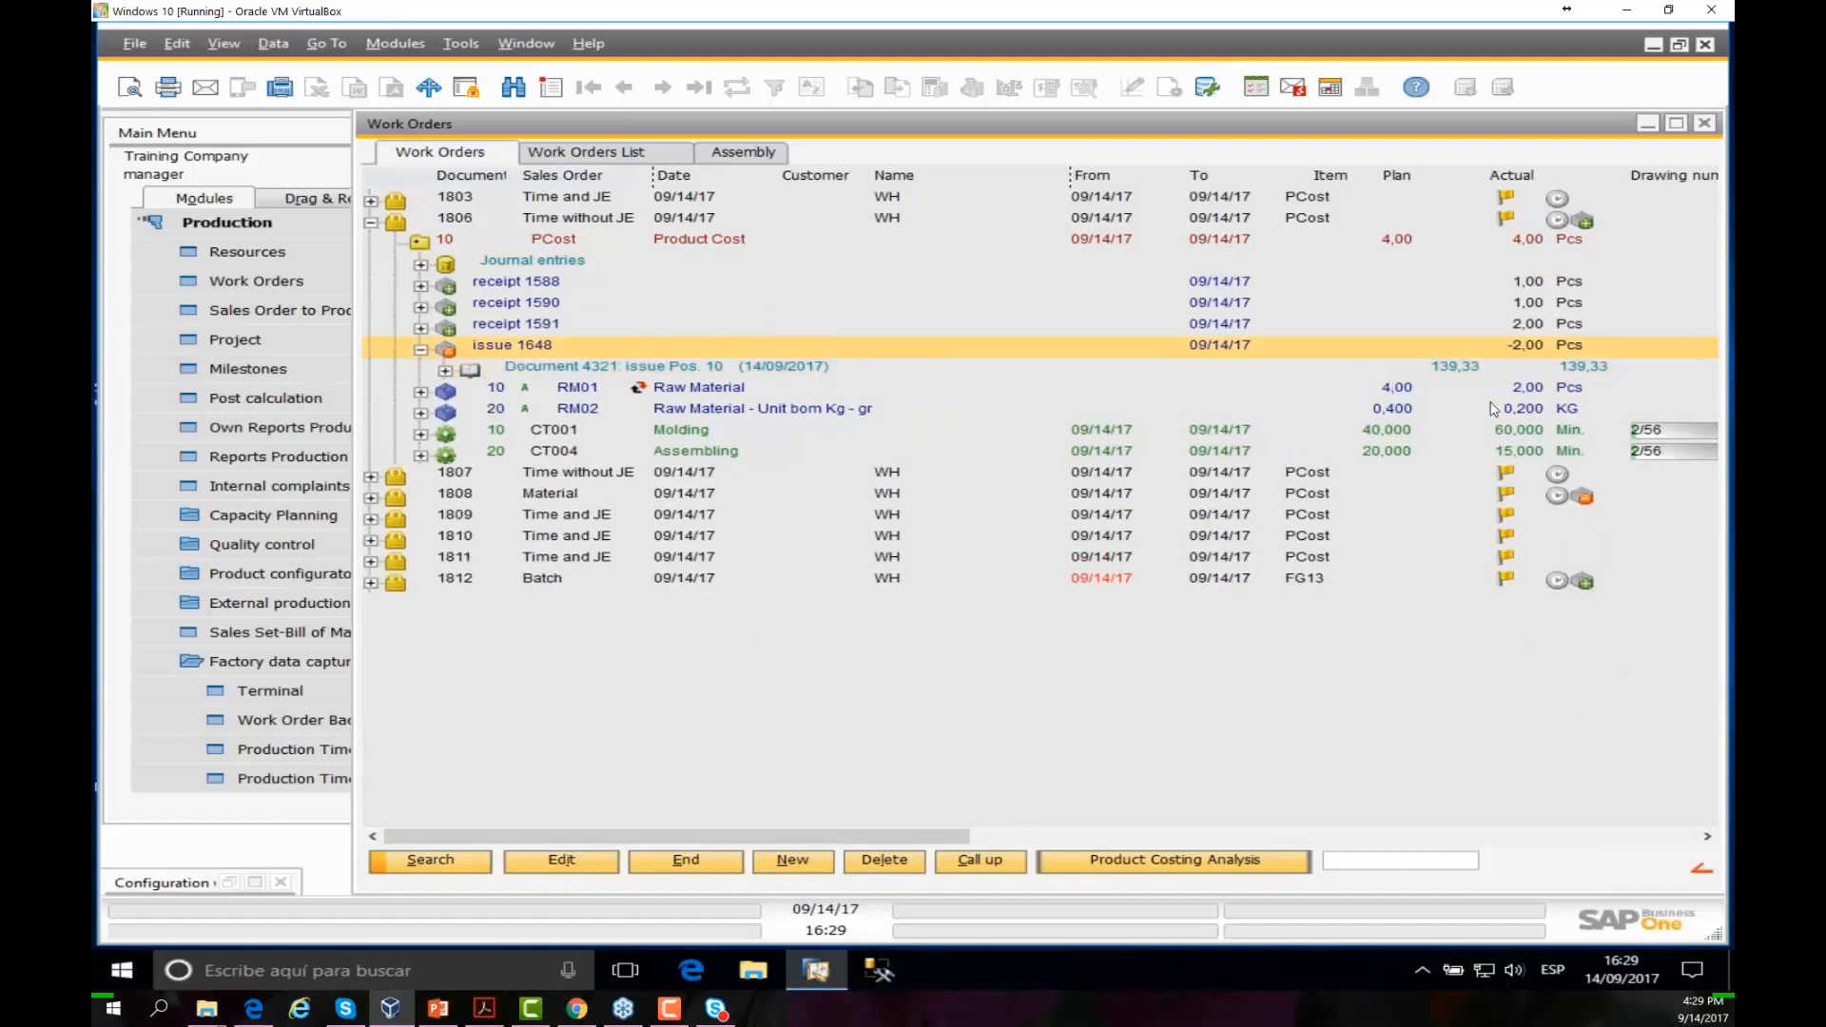
{"action": "left_click", "coordinate": [1455, 366]}
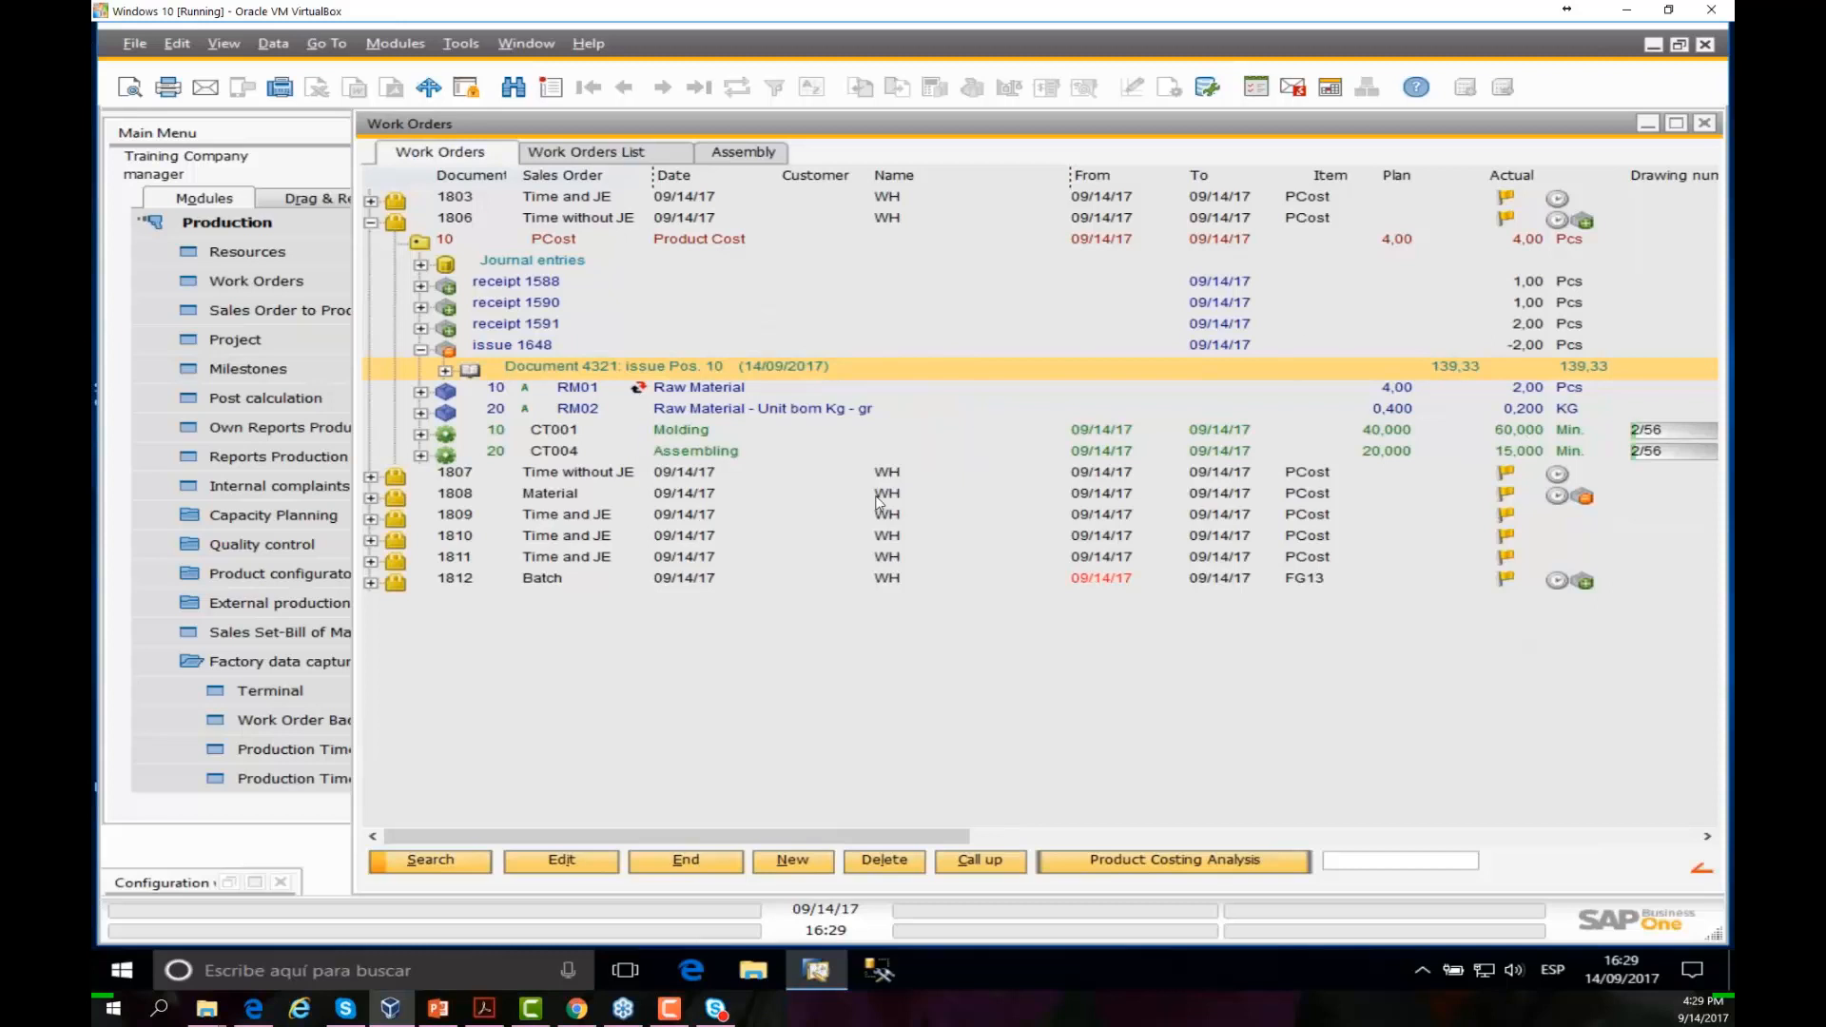
{"action": "left_click", "coordinate": [420, 328]}
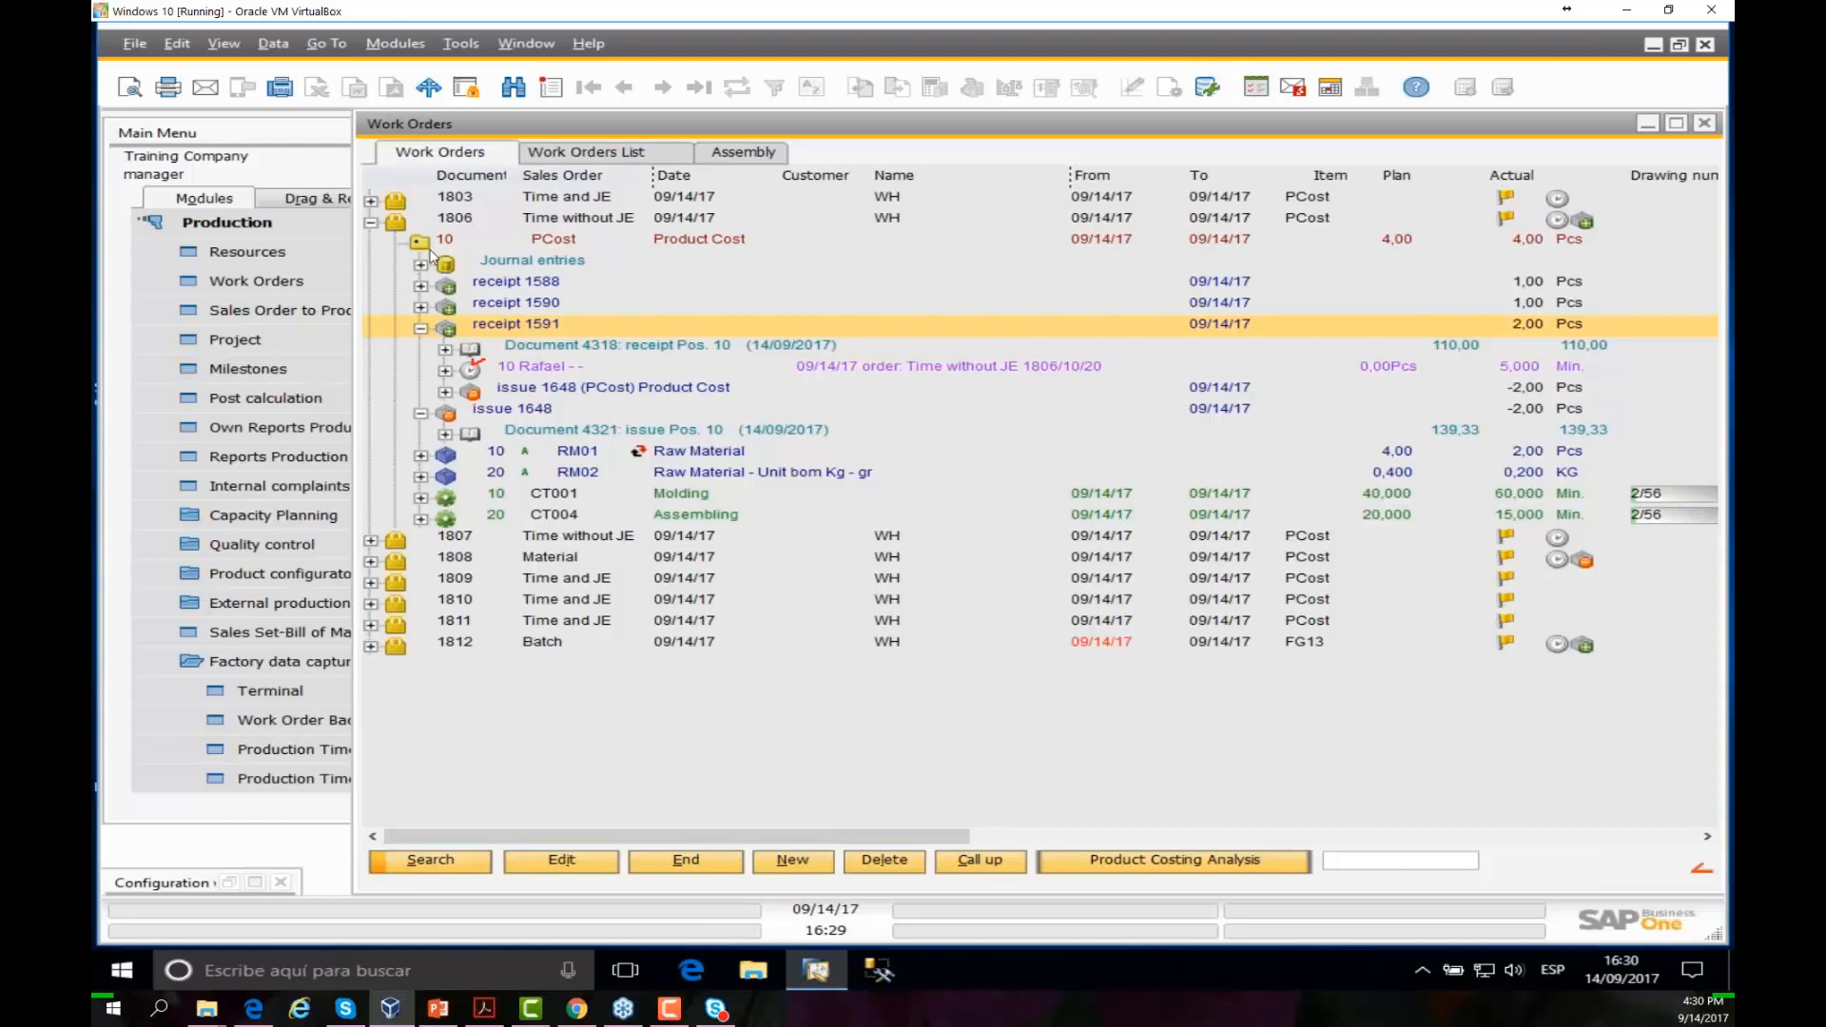
Step: Create a time receipt for operation 20 Assembling of order 1806 with the first listed person, 4 minutes and 1 piece, and confirm completion
{"action": "left_click", "coordinate": [504, 519]}
{"action": "right_click", "coordinate": [507, 520]}
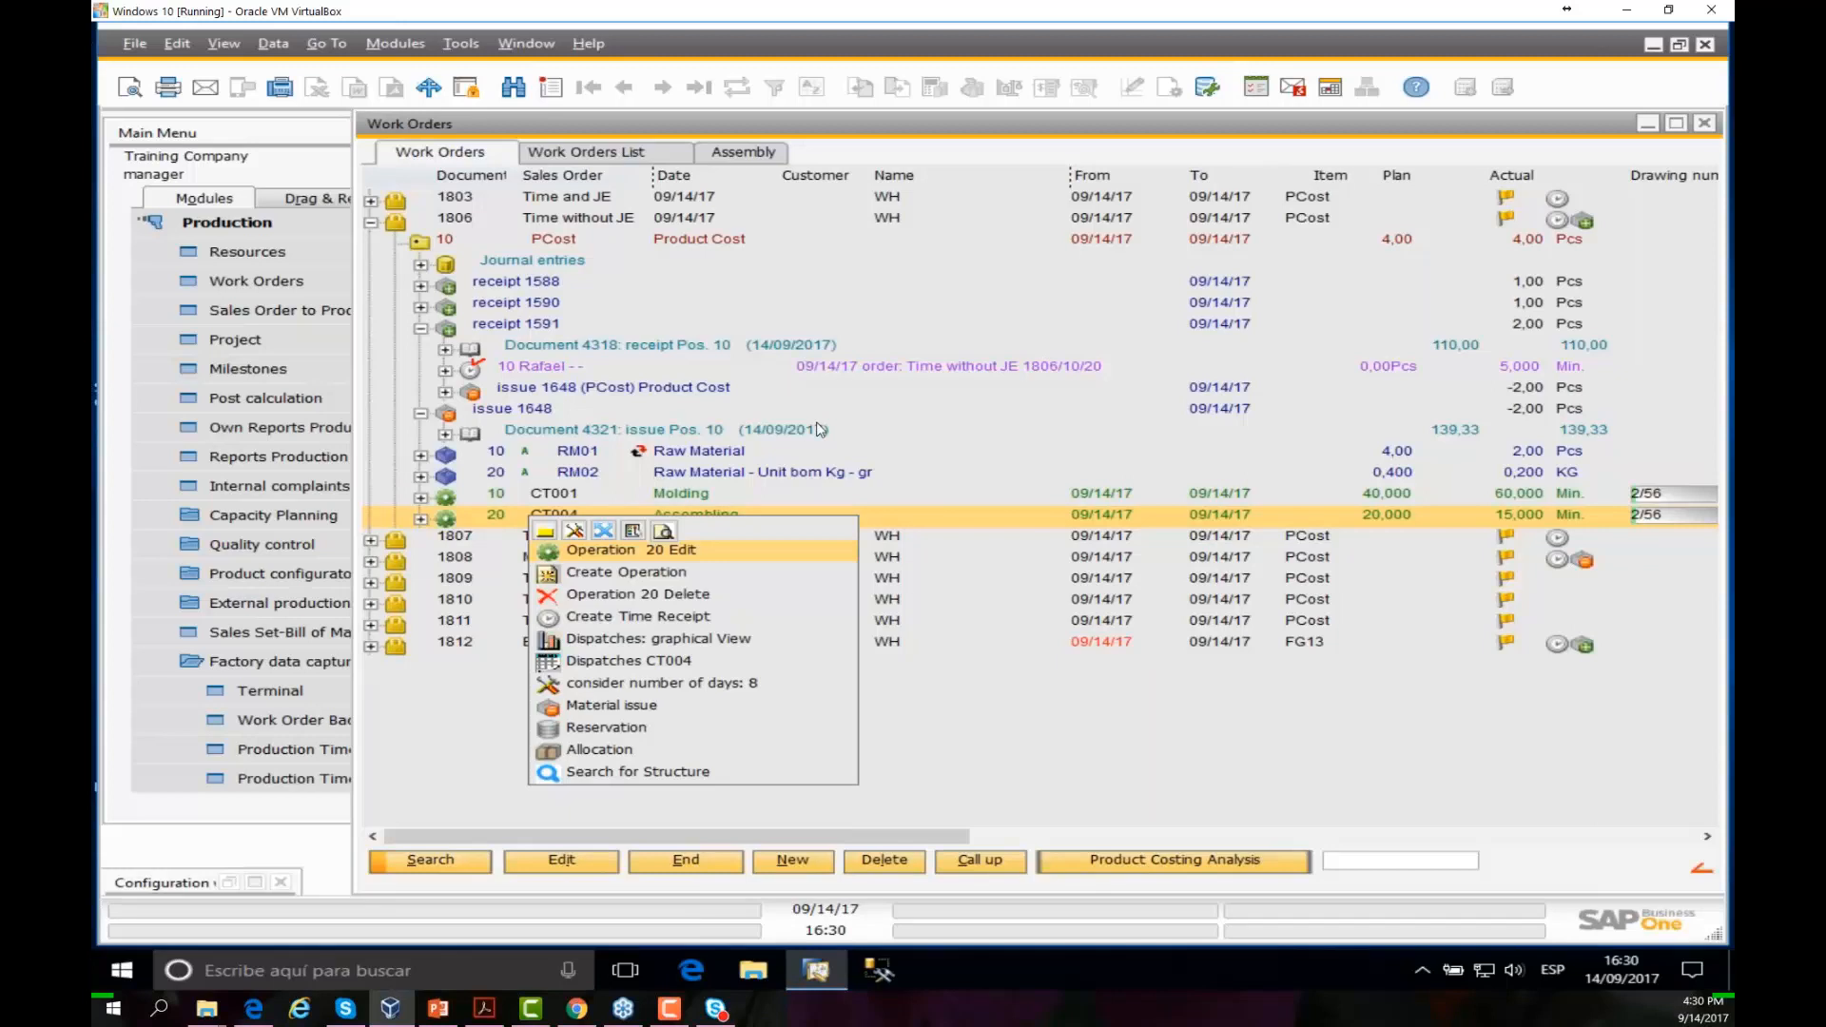
{"action": "left_click", "coordinate": [658, 617]}
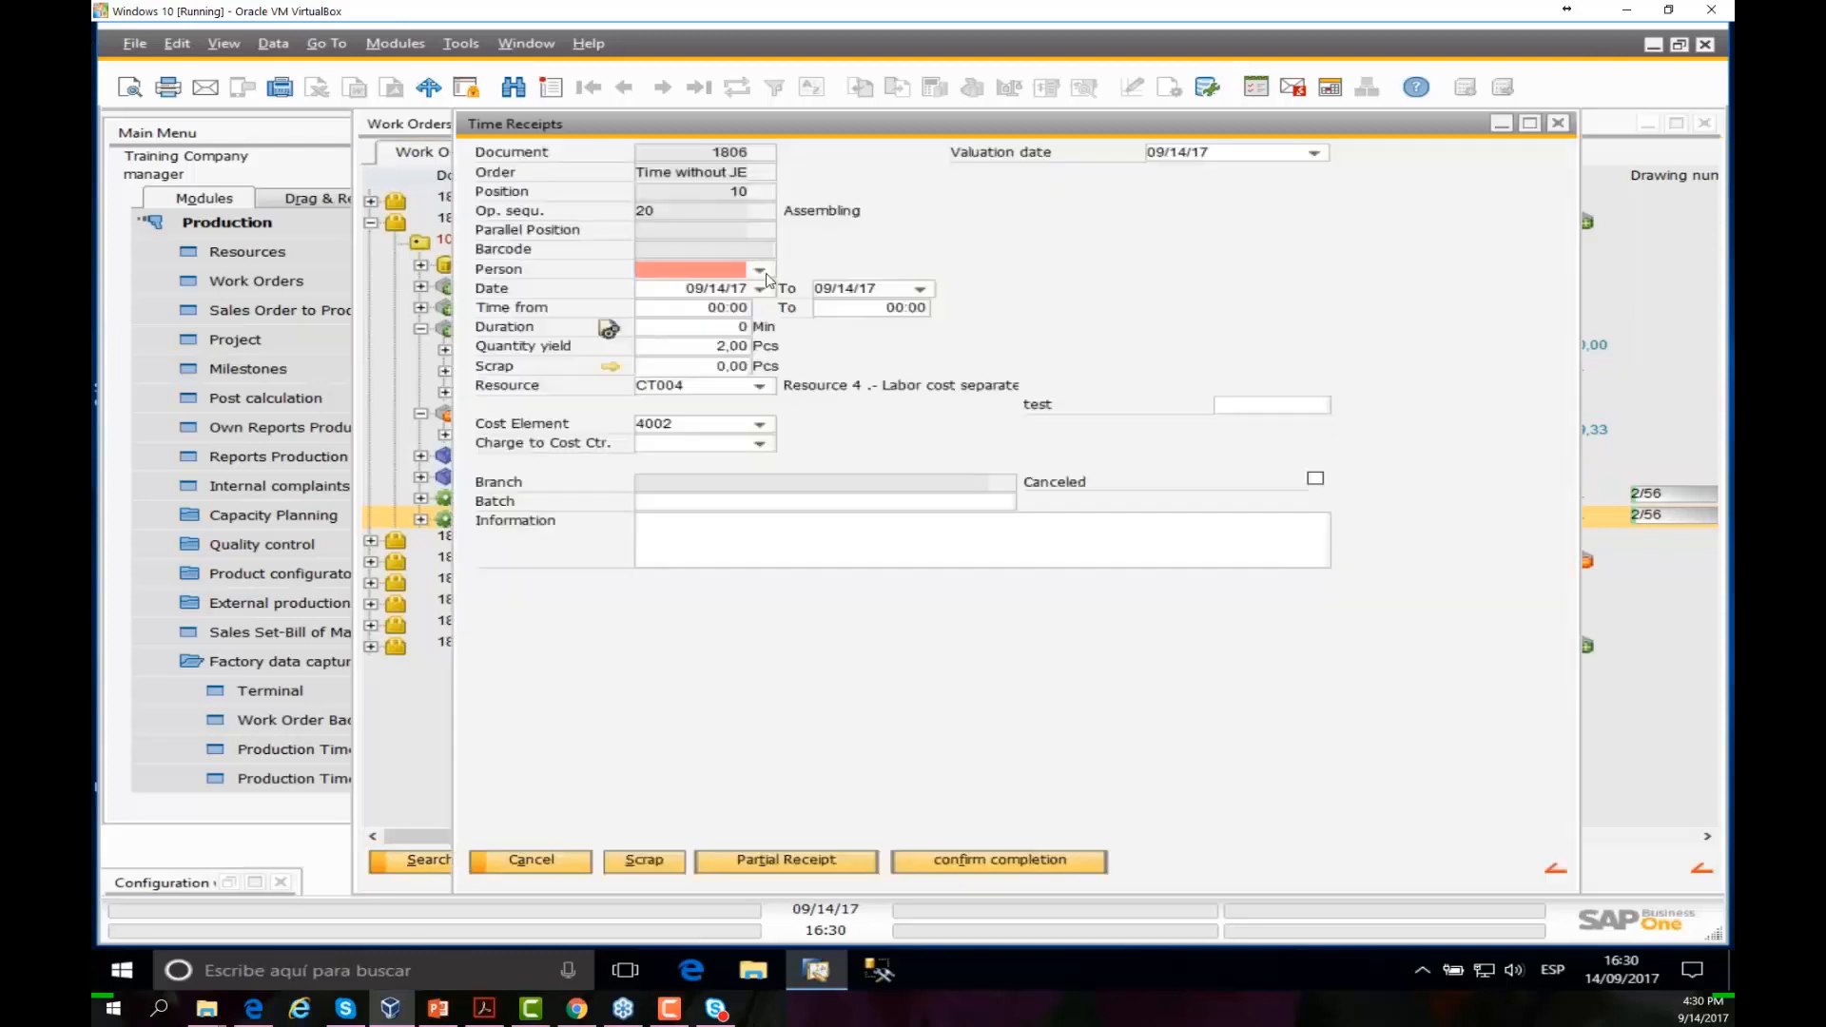
{"action": "left_click", "coordinate": [761, 270]}
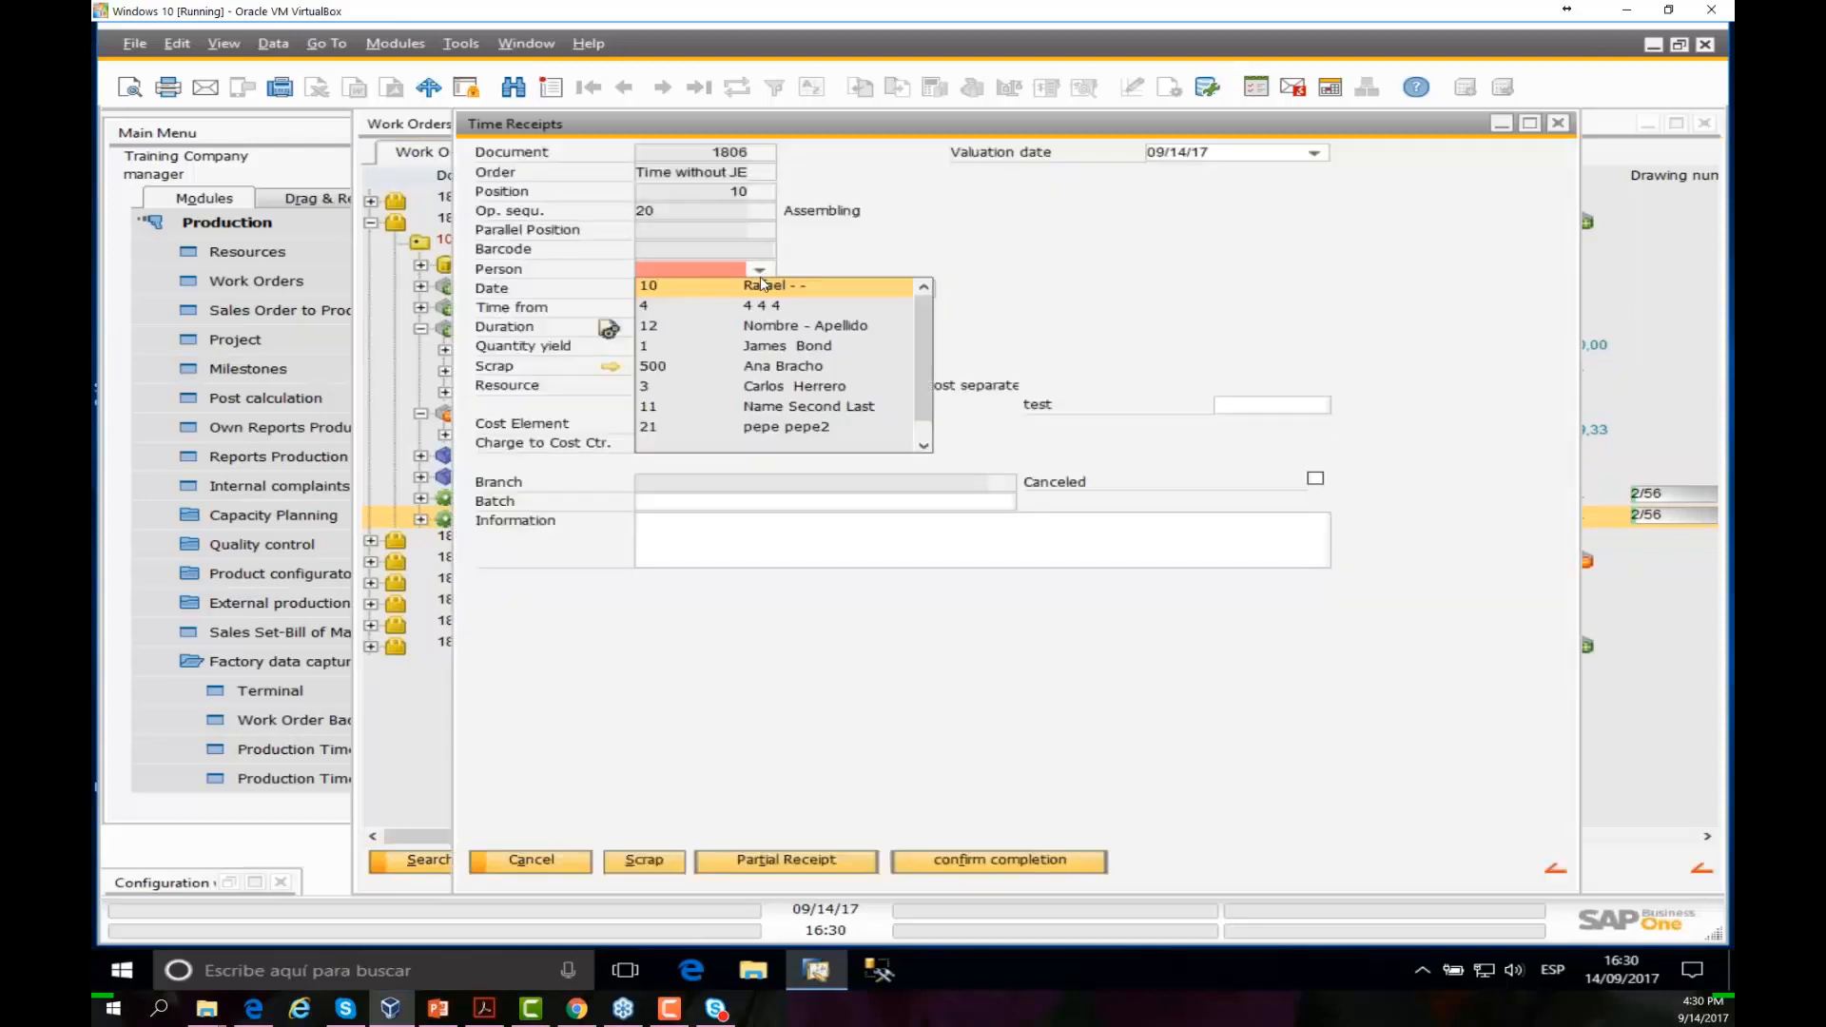
{"action": "left_click", "coordinate": [698, 285]}
{"action": "left_click", "coordinate": [743, 331]}
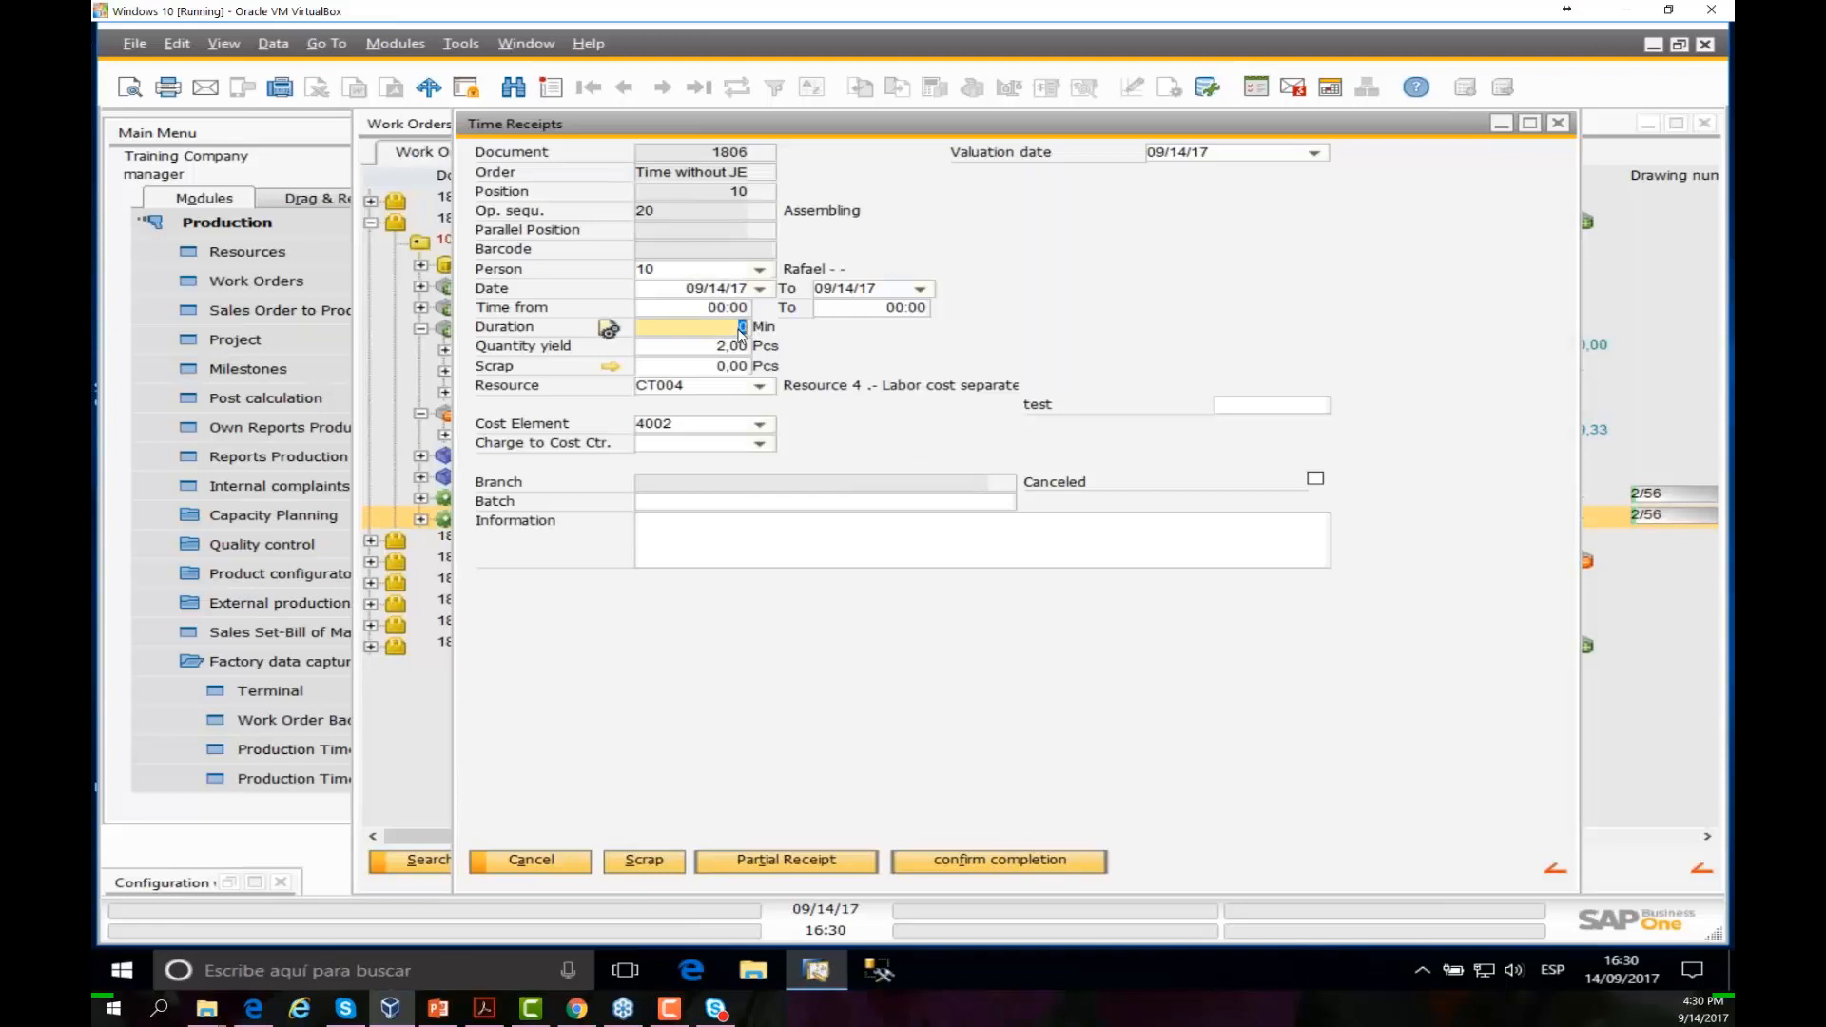
{"action": "type", "text": "4"}
{"action": "key", "text": "Tab"}
{"action": "type", "text": "1"}
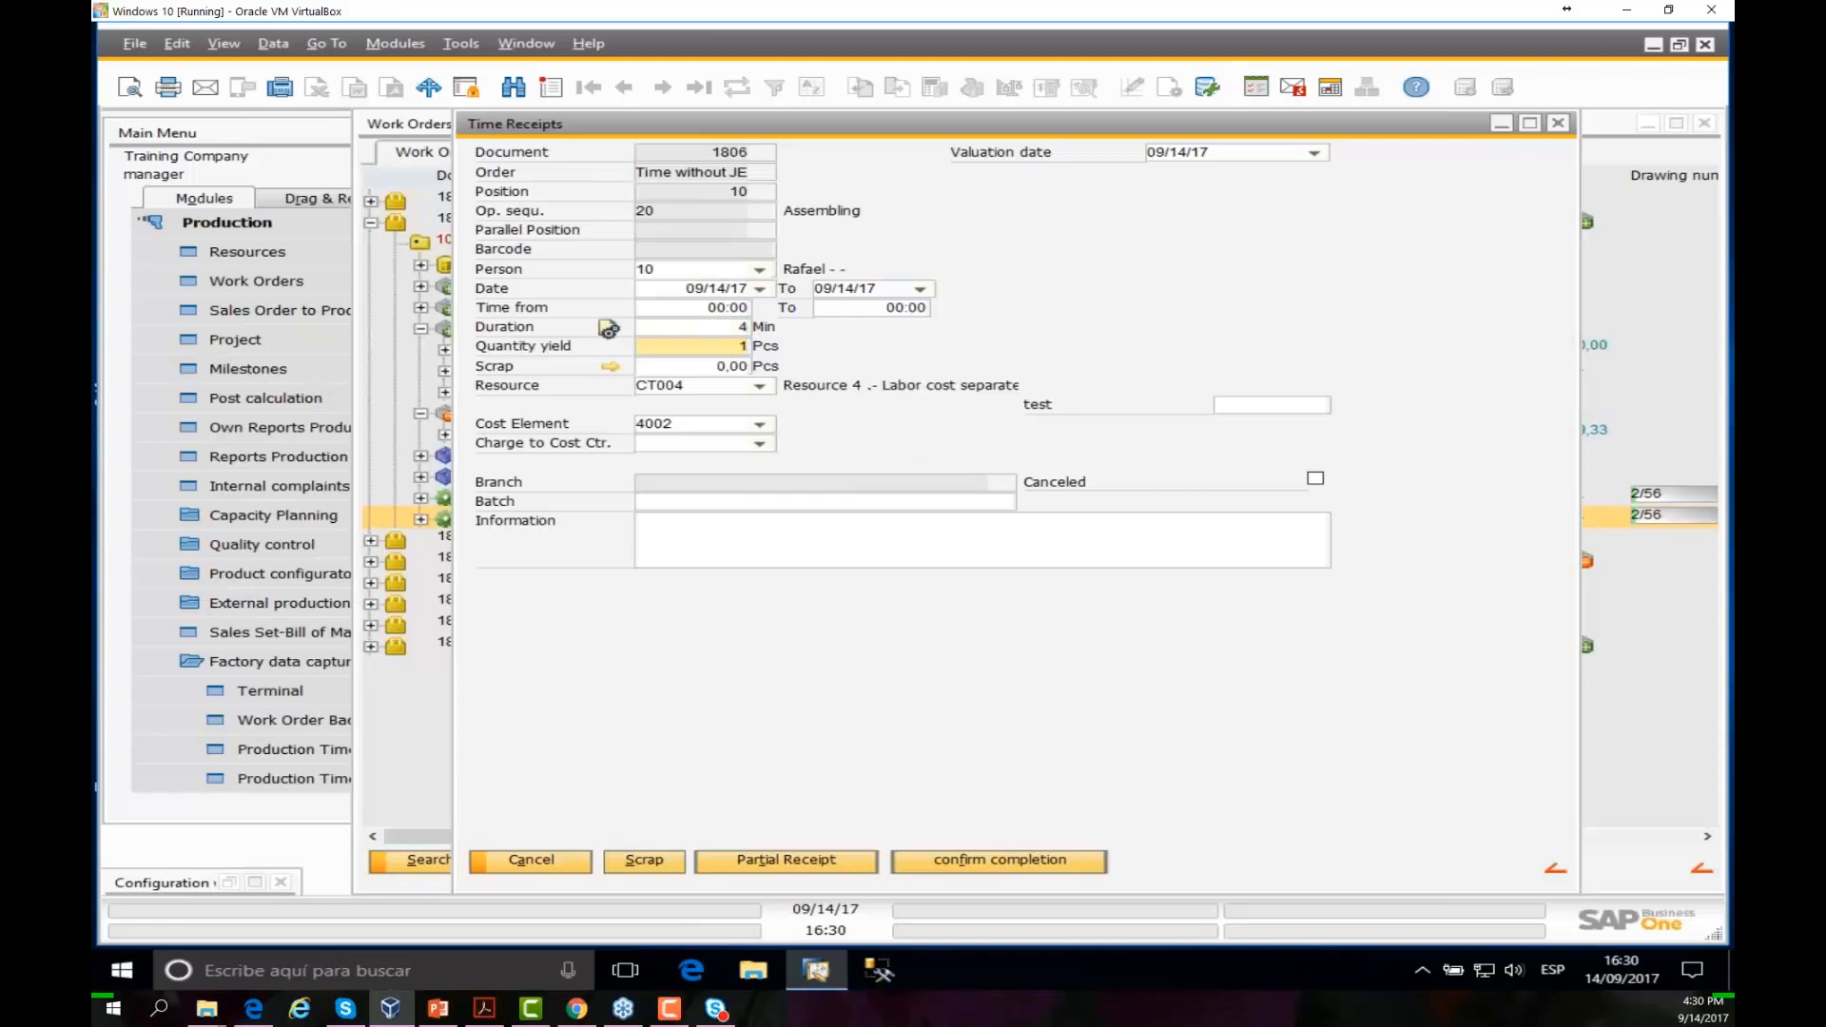
{"action": "left_click", "coordinate": [1037, 862]}
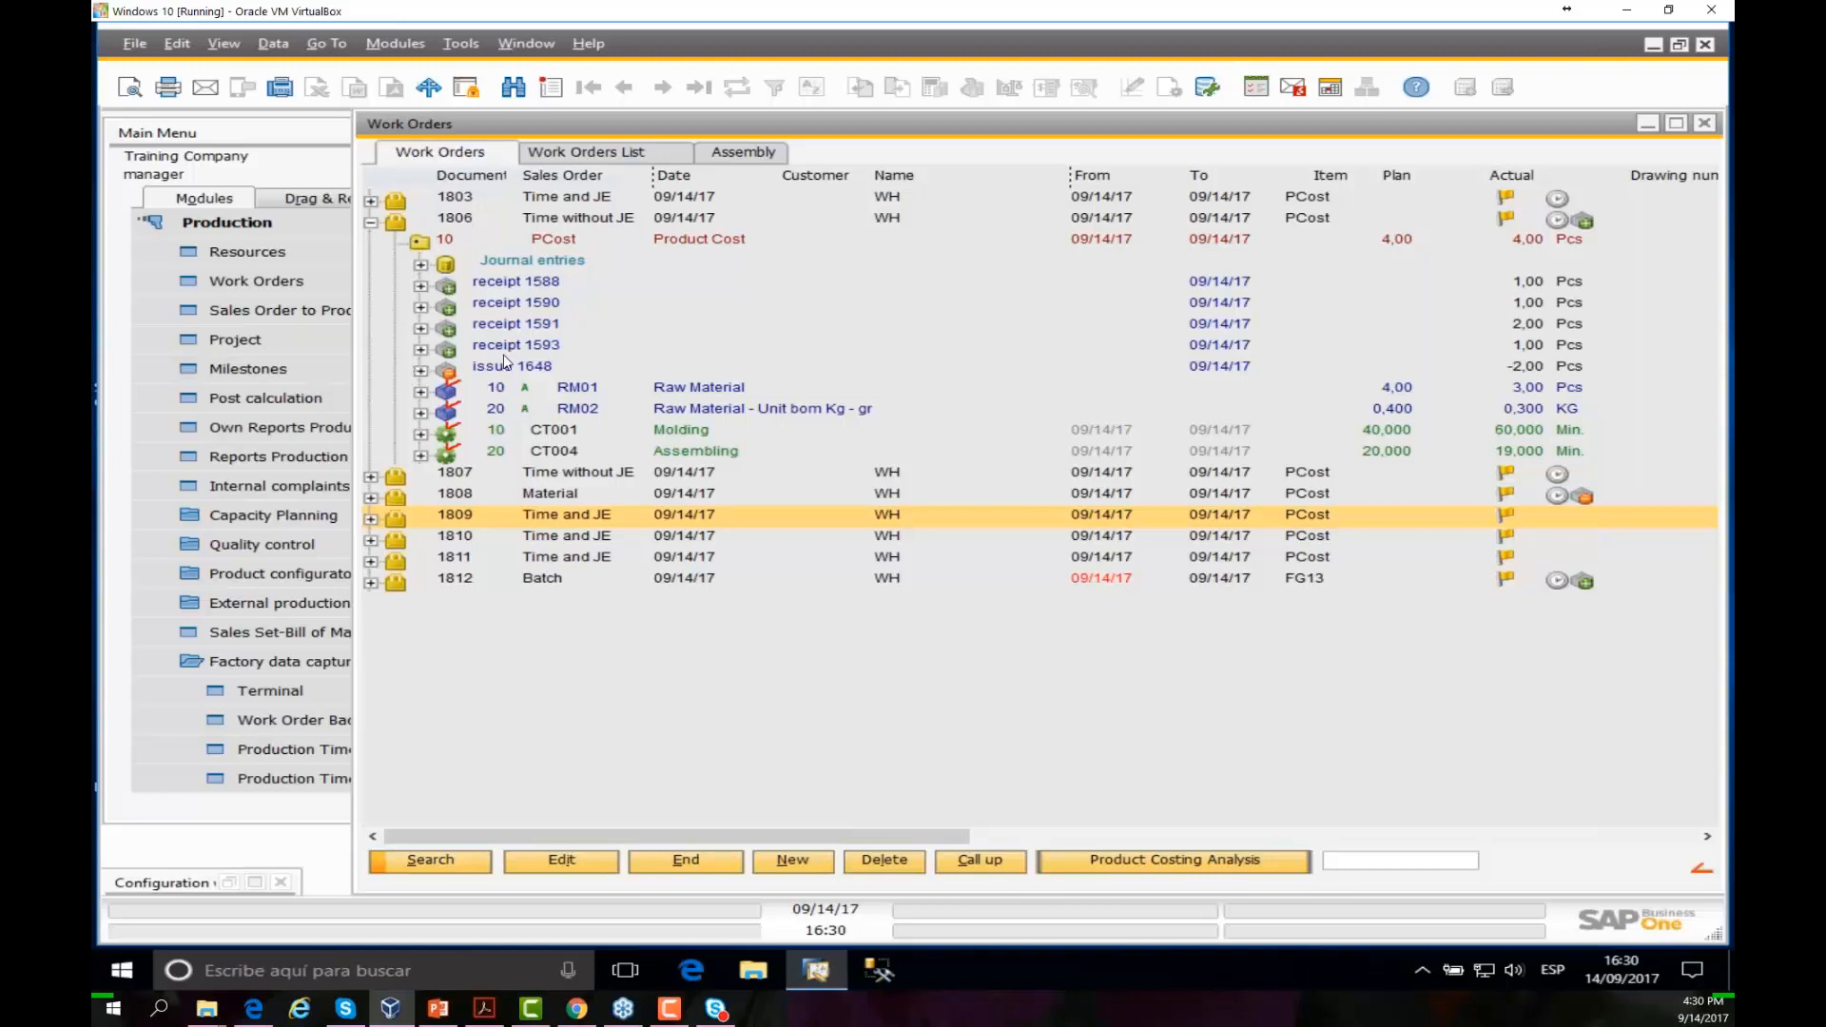
Step: Review the journal entries of the PCost position in order 1806, selecting the Book differences document, and collapse the list
{"action": "left_click", "coordinate": [423, 265]}
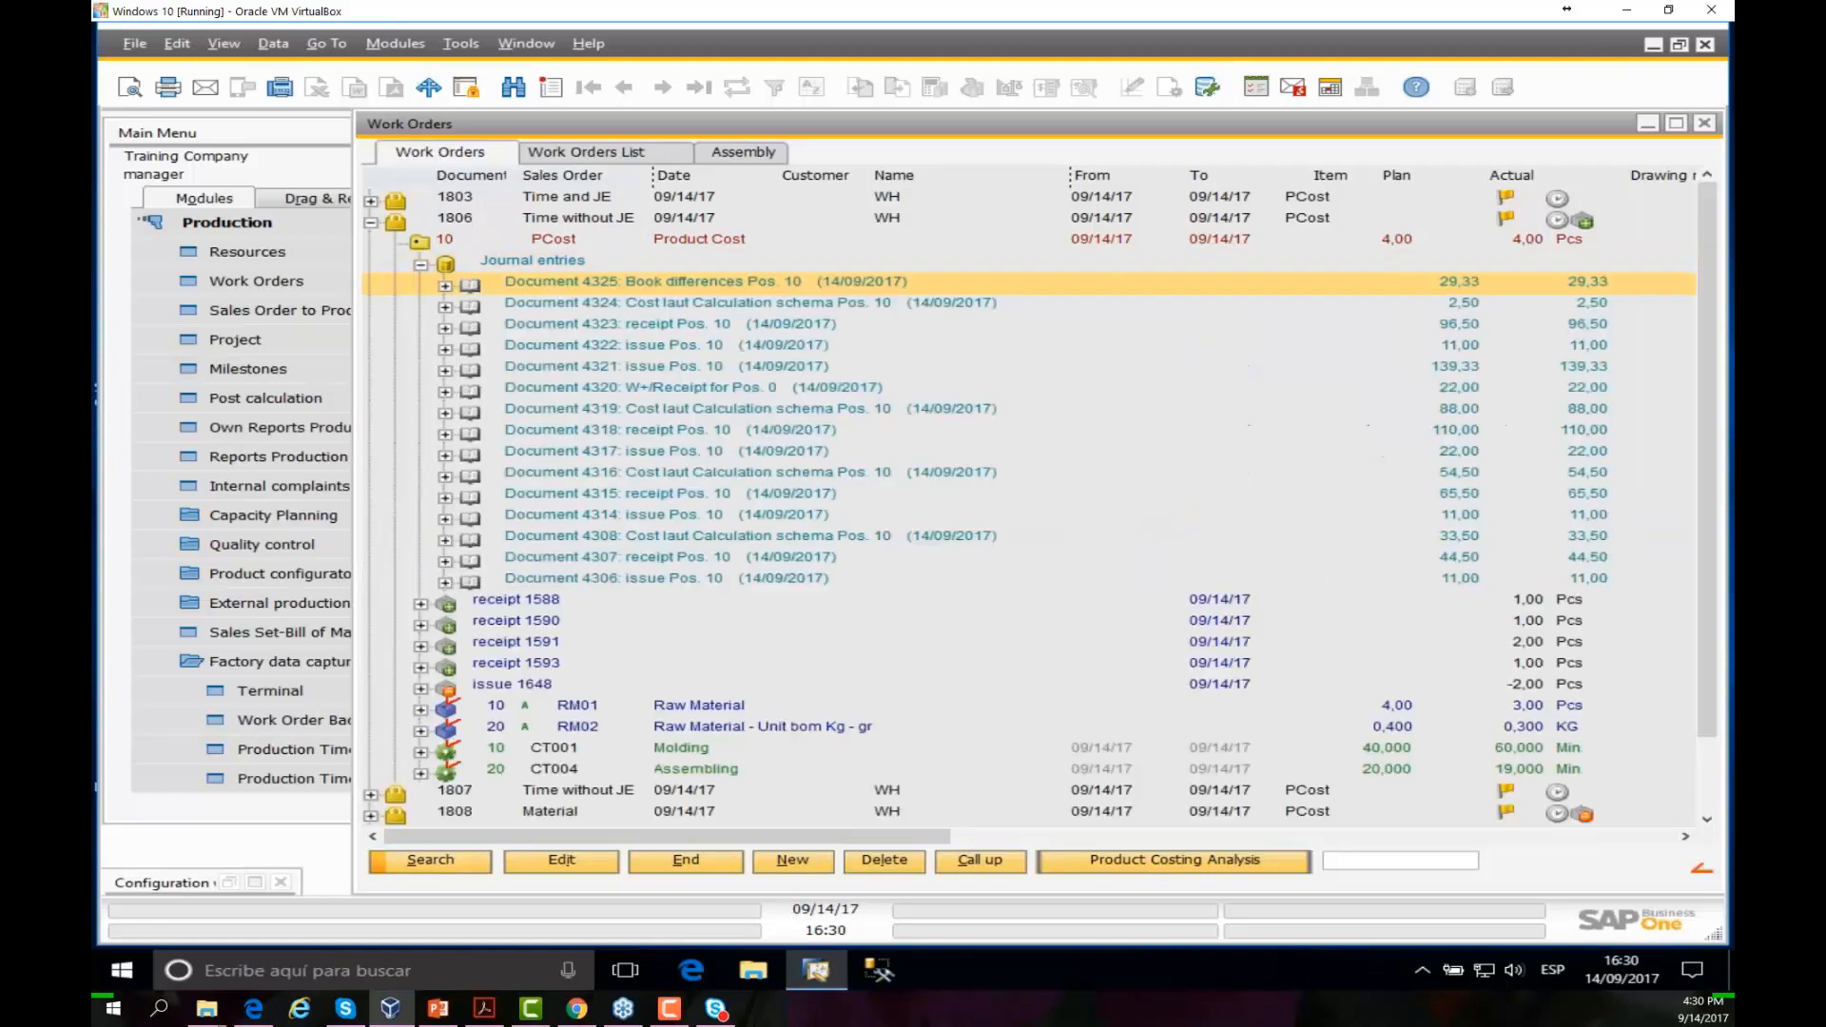
{"action": "left_click", "coordinate": [700, 281]}
{"action": "scroll", "coordinate": [835, 551], "scroll_direction": "down", "scroll_amount": 1}
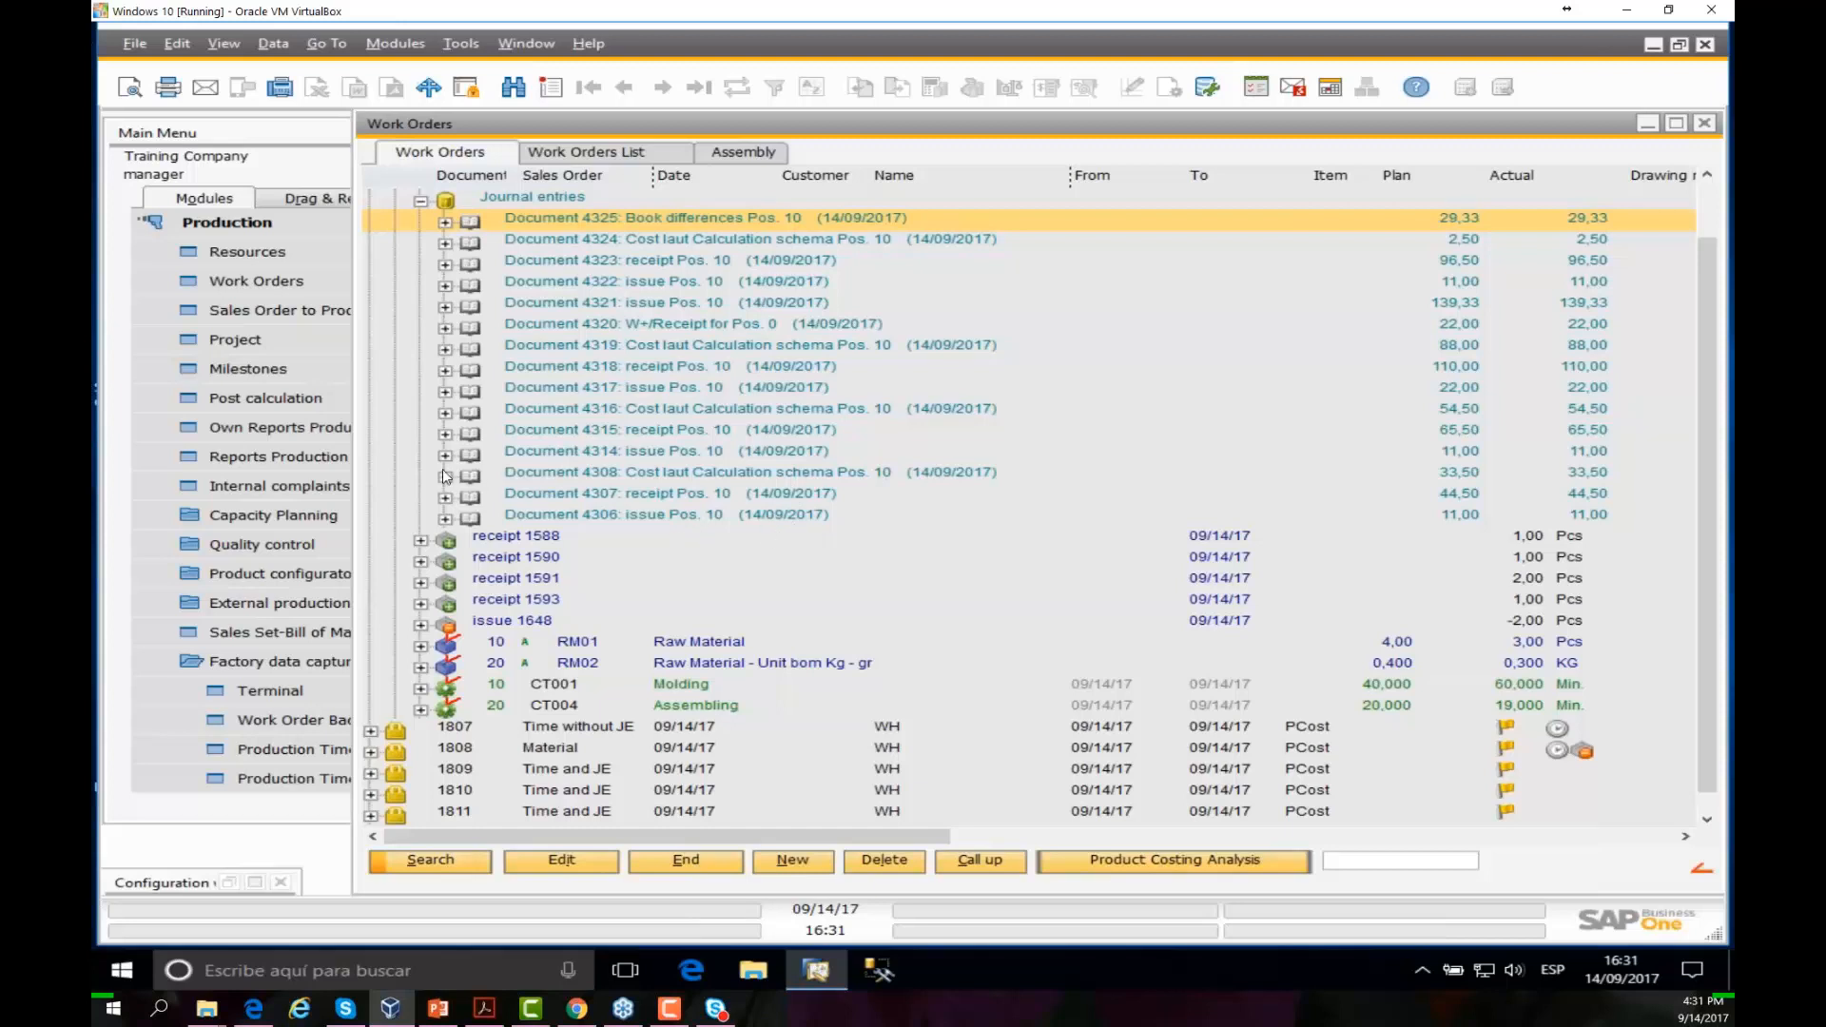
{"action": "left_click", "coordinate": [419, 202]}
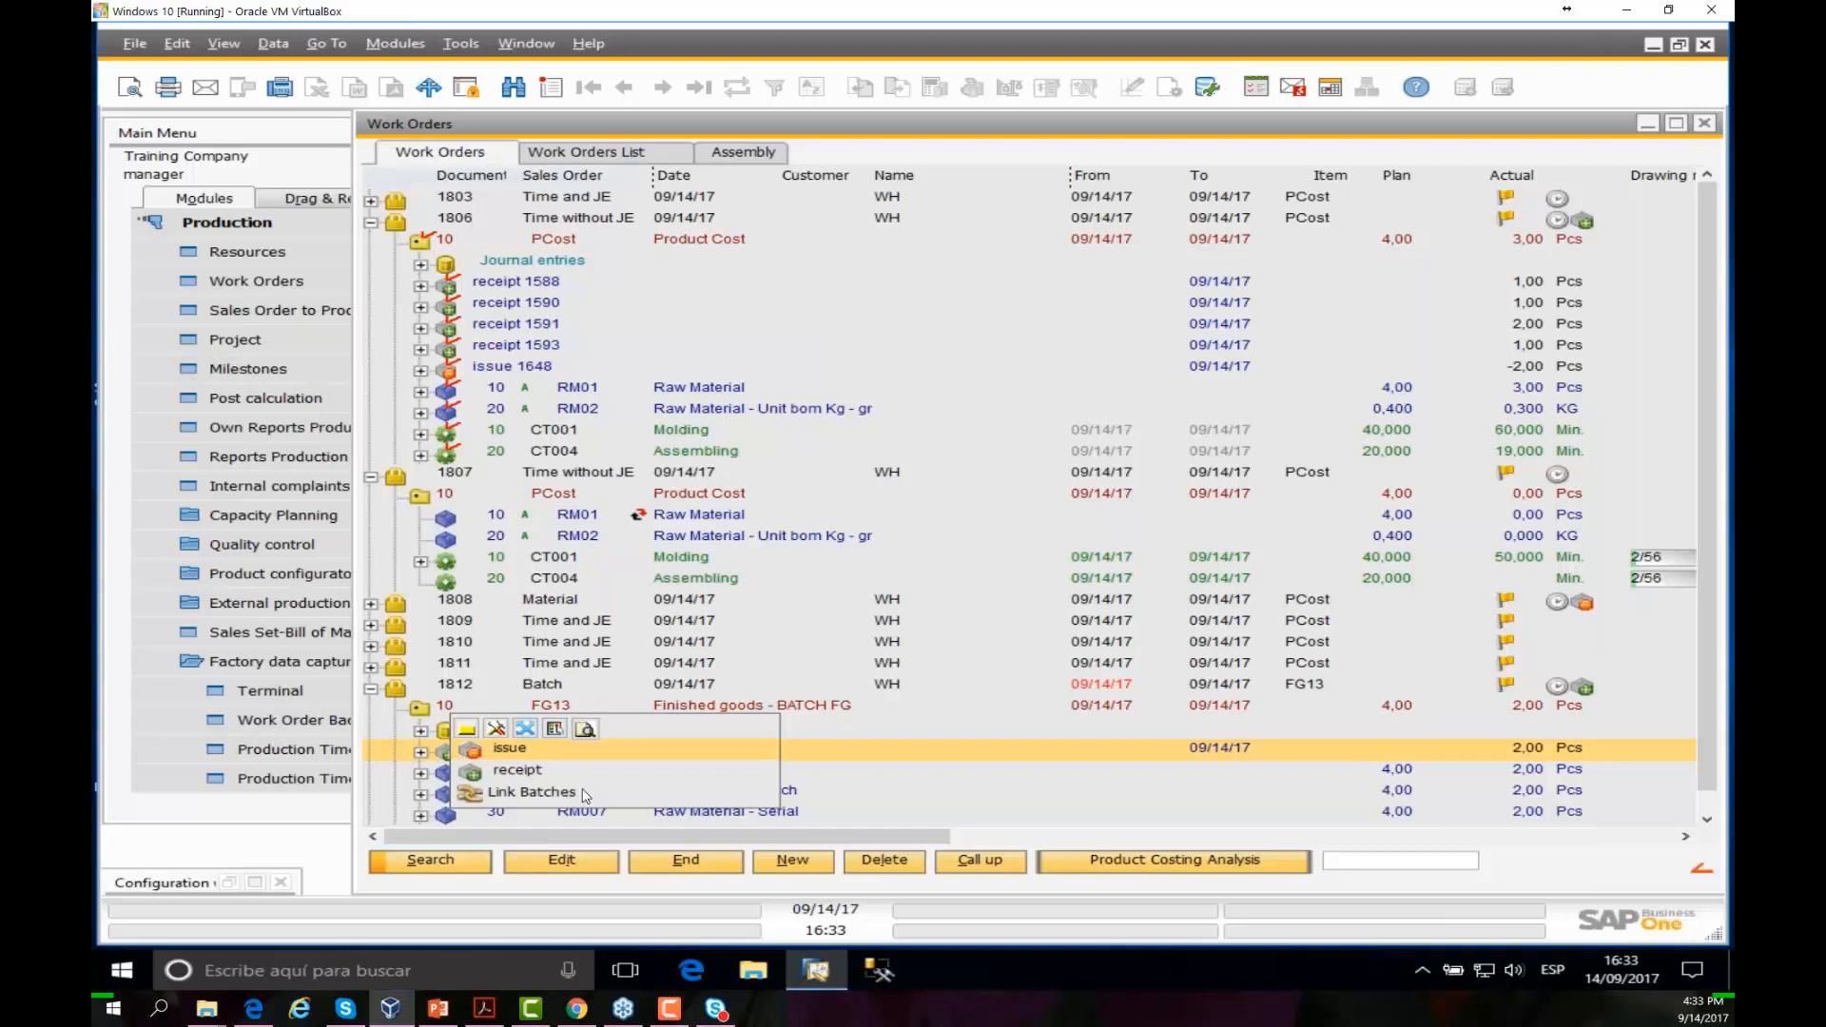
{"action": "left_click", "coordinate": [876, 773]}
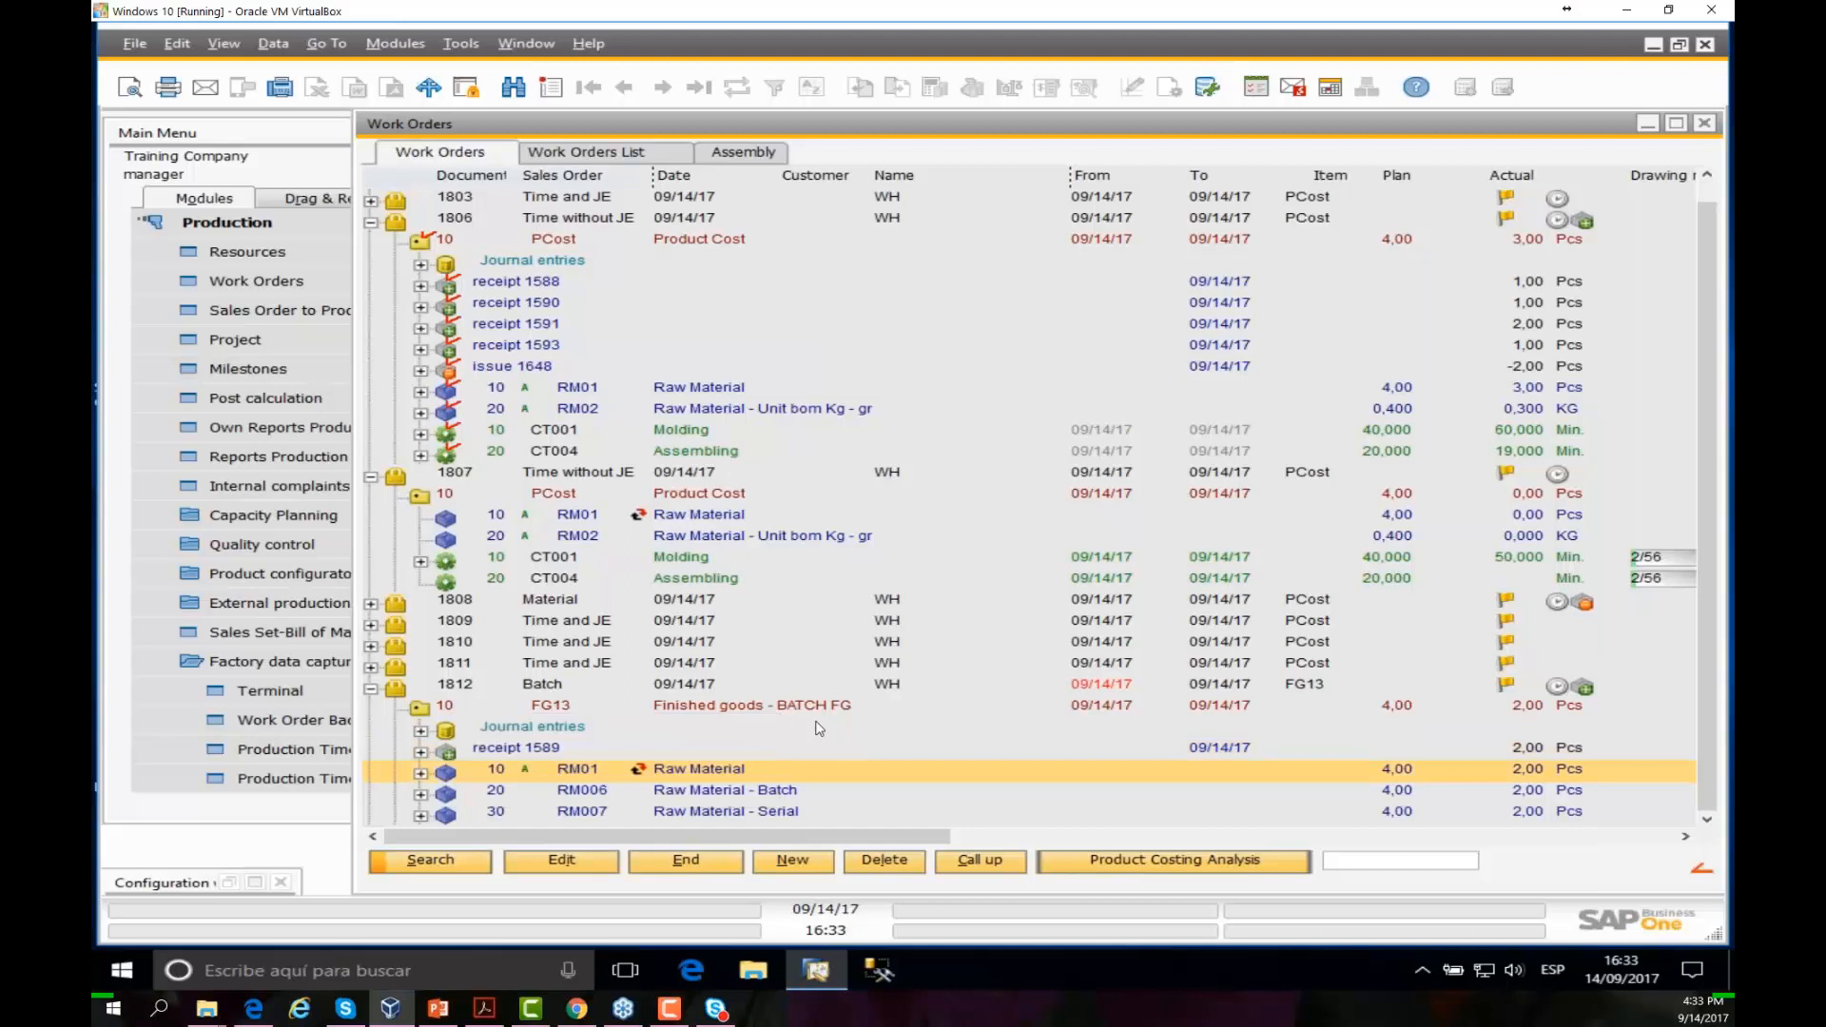
{"action": "scroll", "coordinate": [815, 726], "scroll_direction": "down", "scroll_amount": 1}
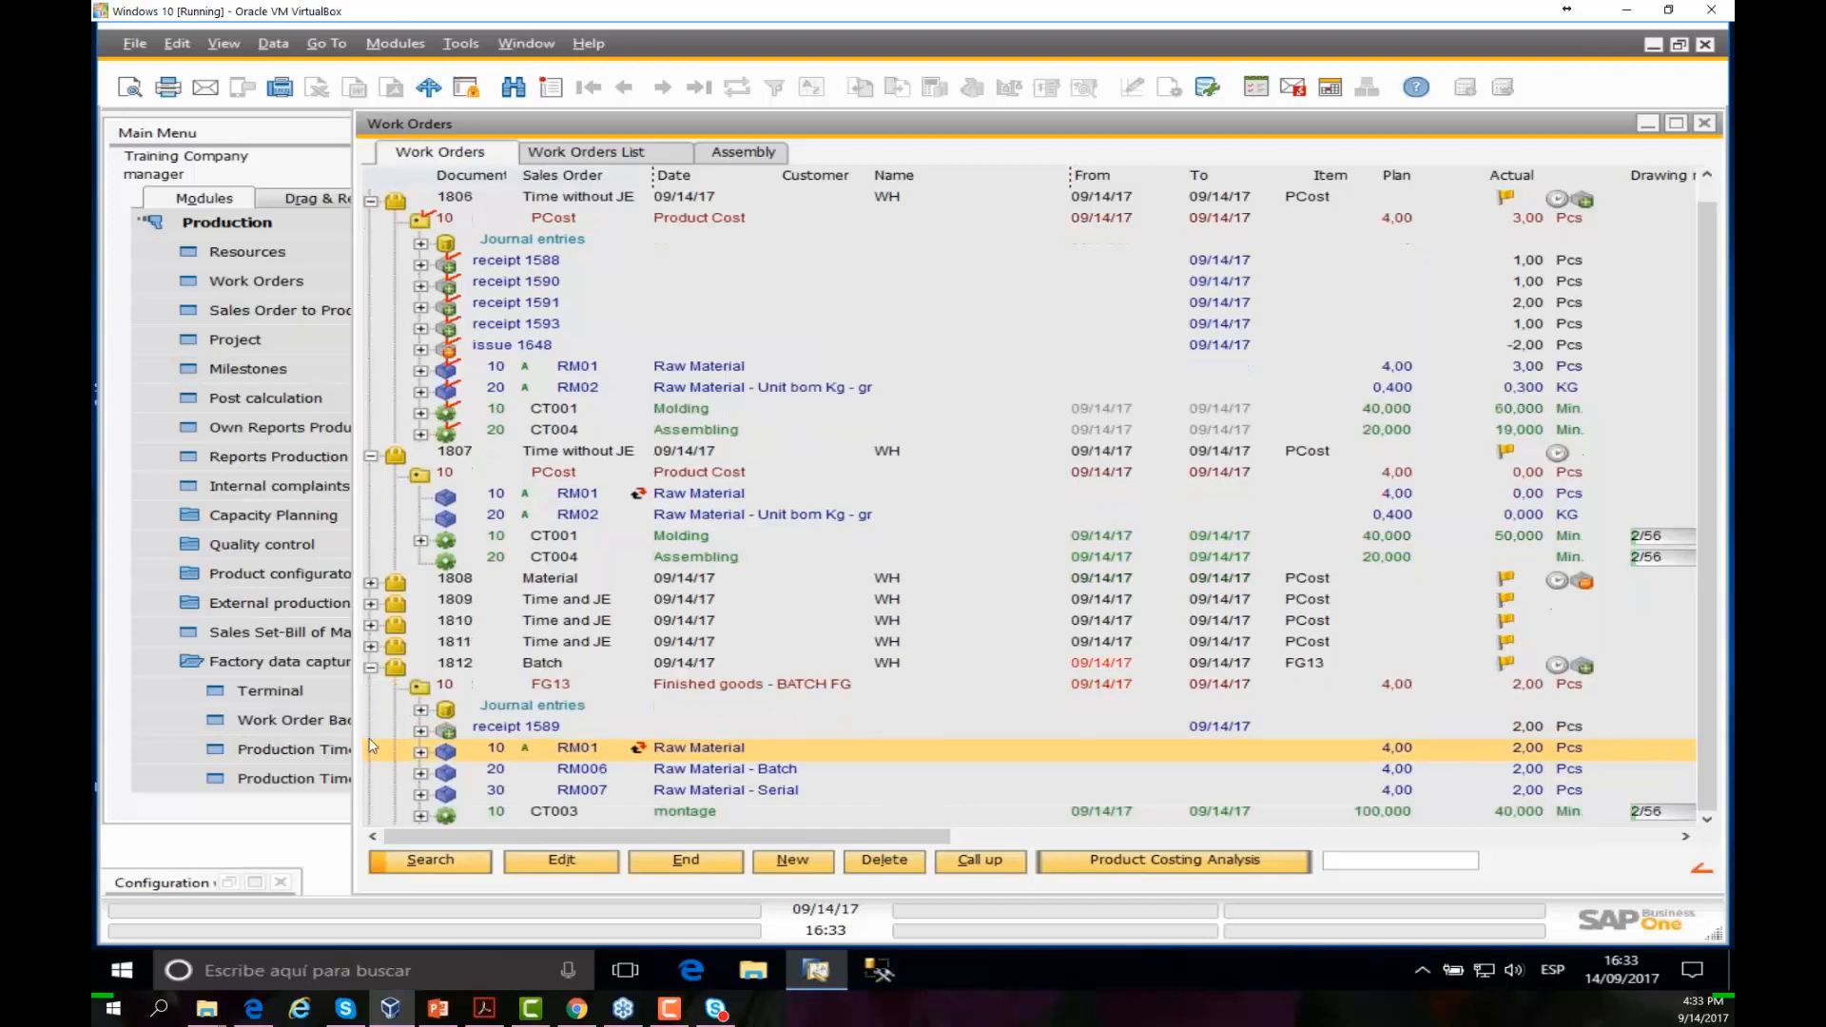
{"action": "left_click", "coordinate": [557, 686]}
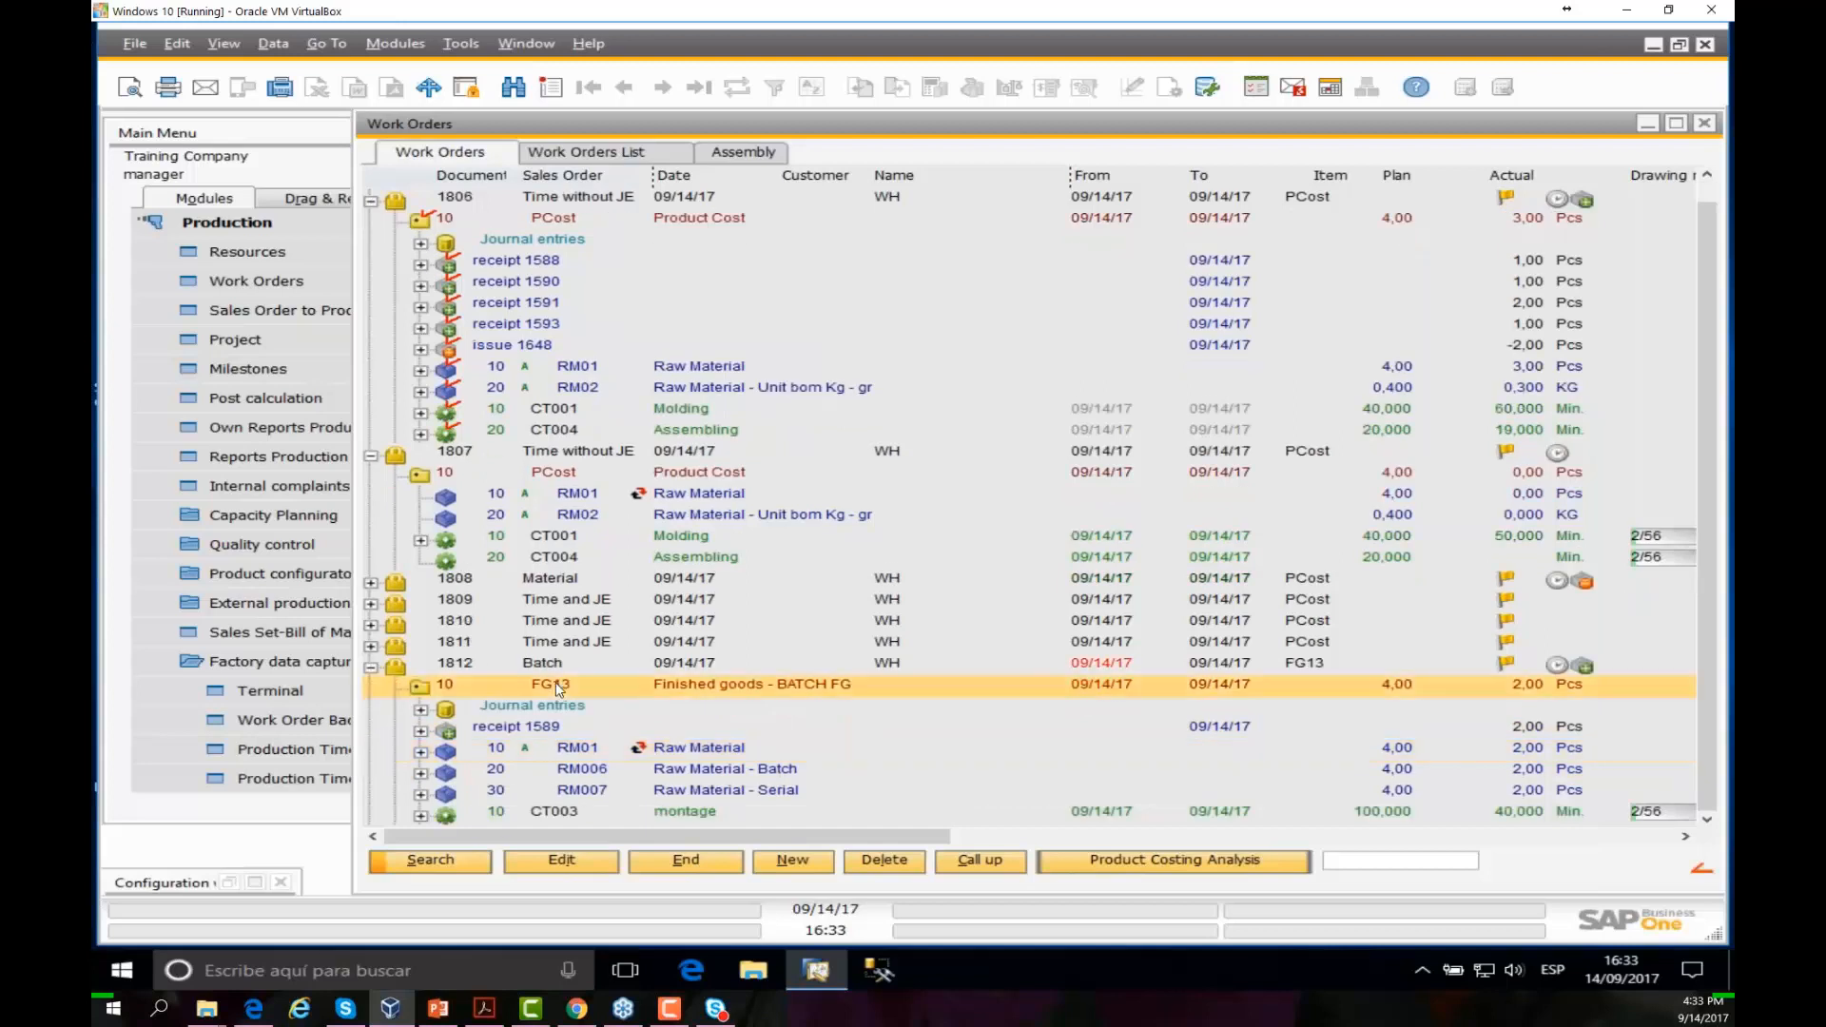
{"action": "left_click", "coordinate": [421, 732]}
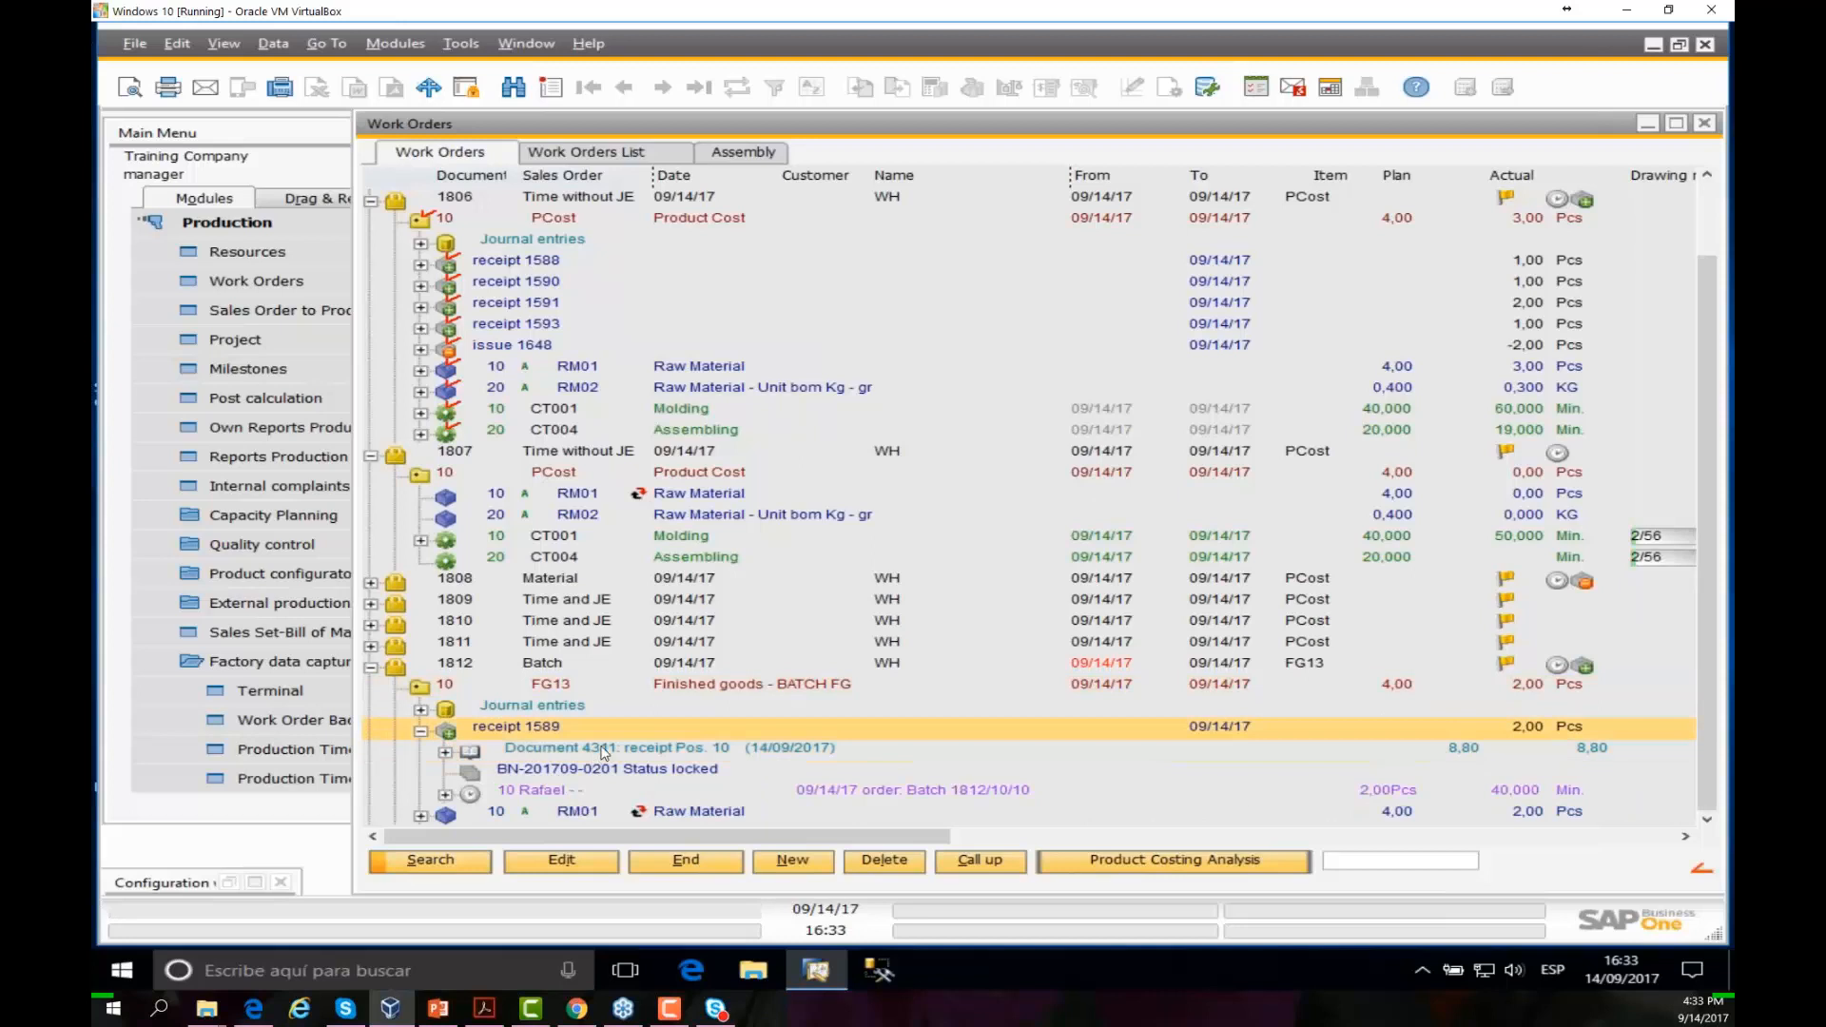
{"action": "scroll", "coordinate": [602, 753], "scroll_direction": "down", "scroll_amount": 1}
{"action": "left_click", "coordinate": [580, 706]}
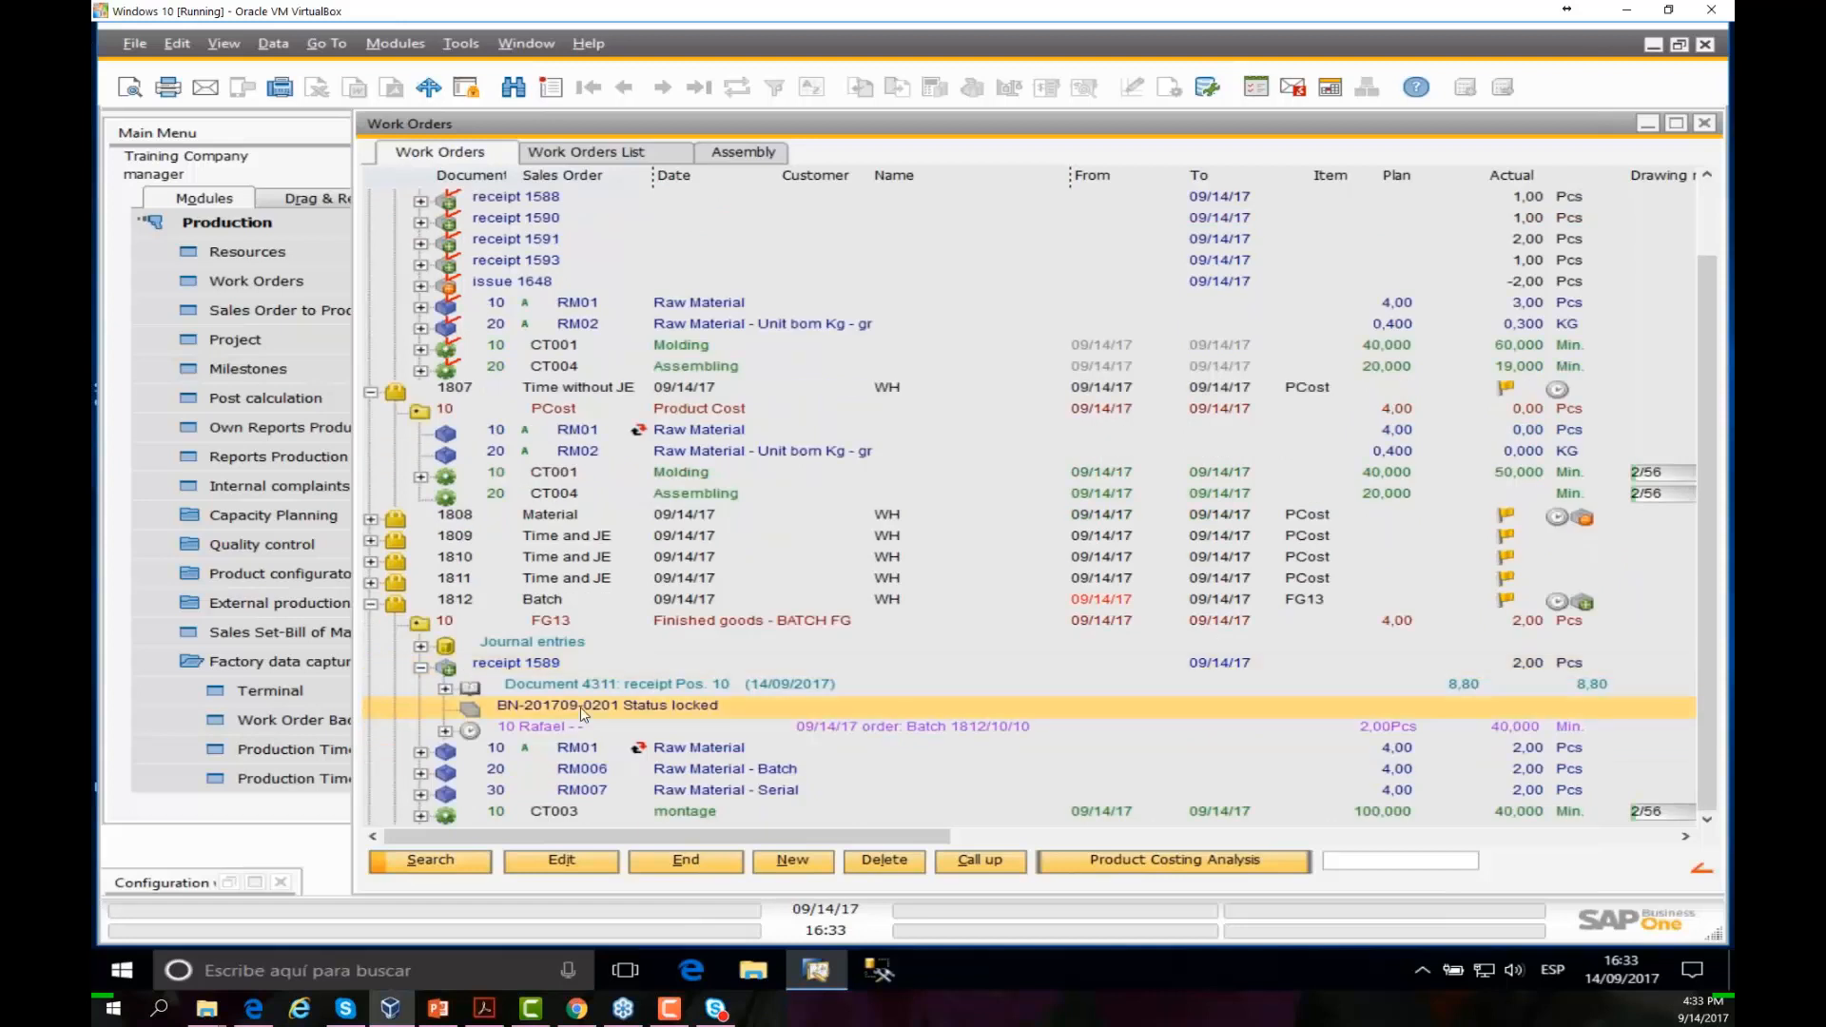
{"action": "right_click", "coordinate": [580, 705]}
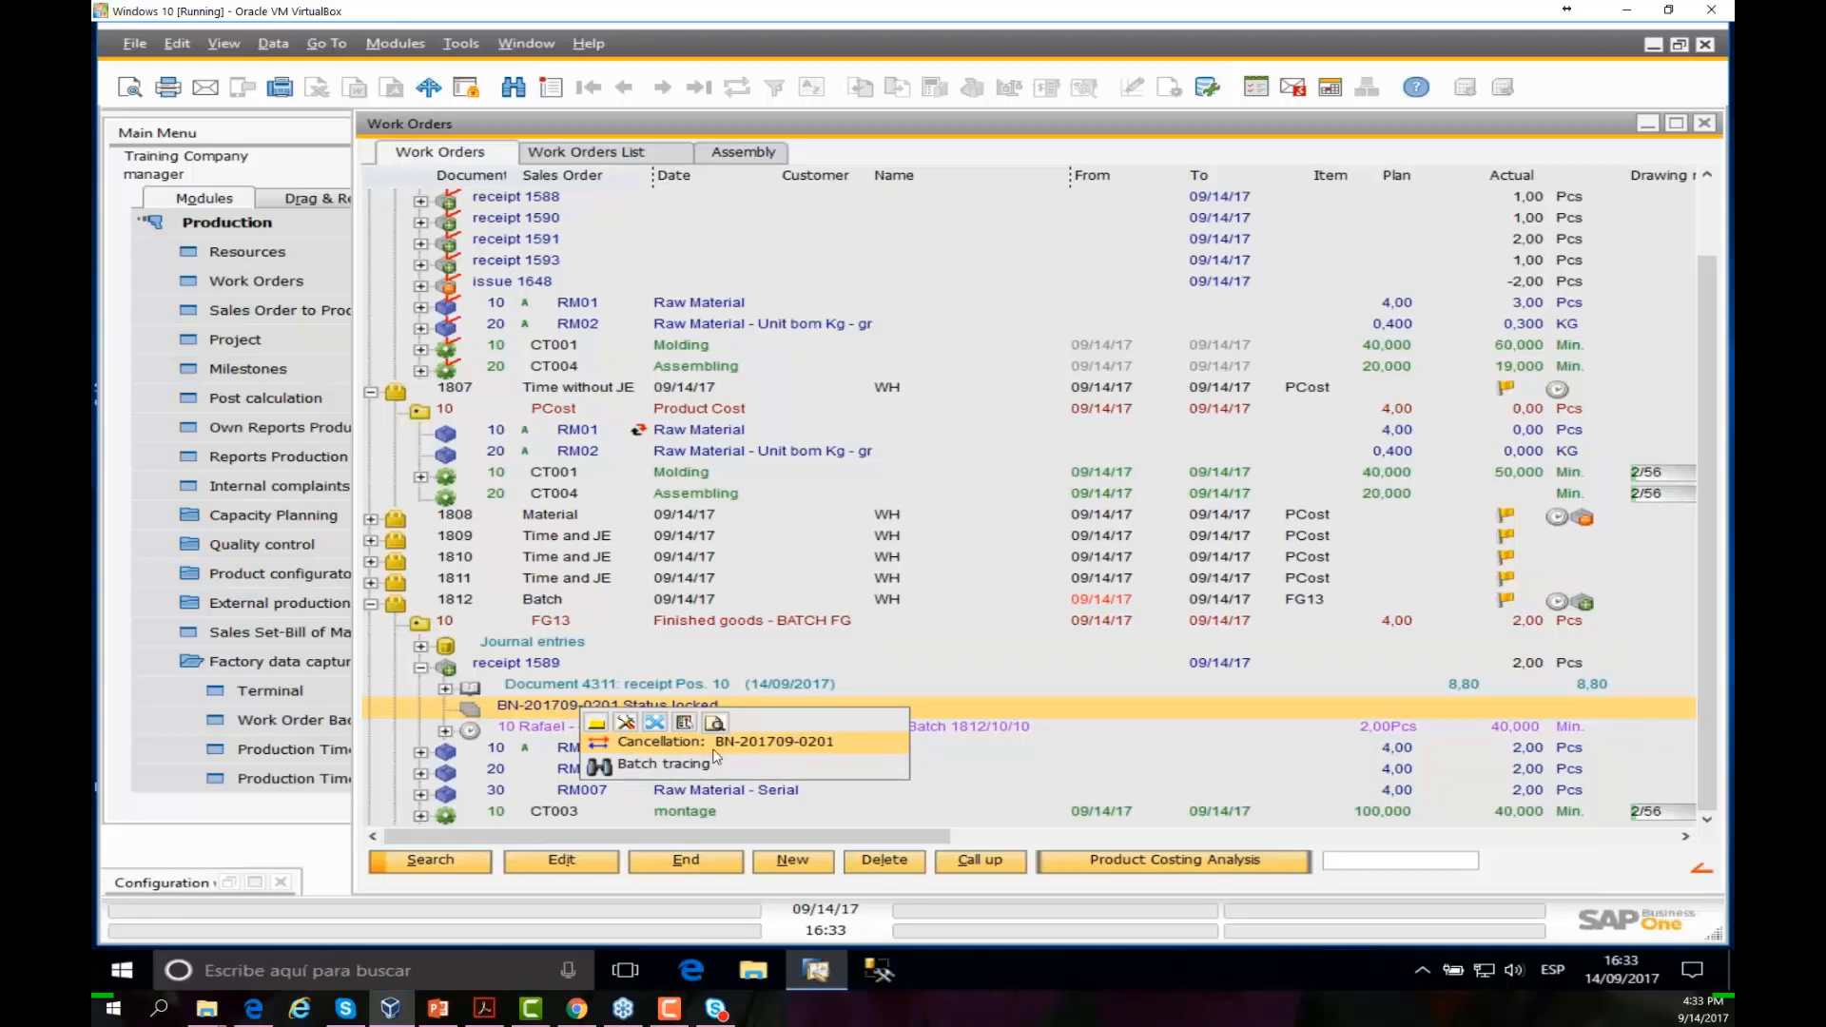
Step: Post a partial time receipt for operation 20 Assembling of order 1807 with a duration of 30 minutes and a yield of 3 pieces
{"action": "left_click", "coordinate": [538, 495]}
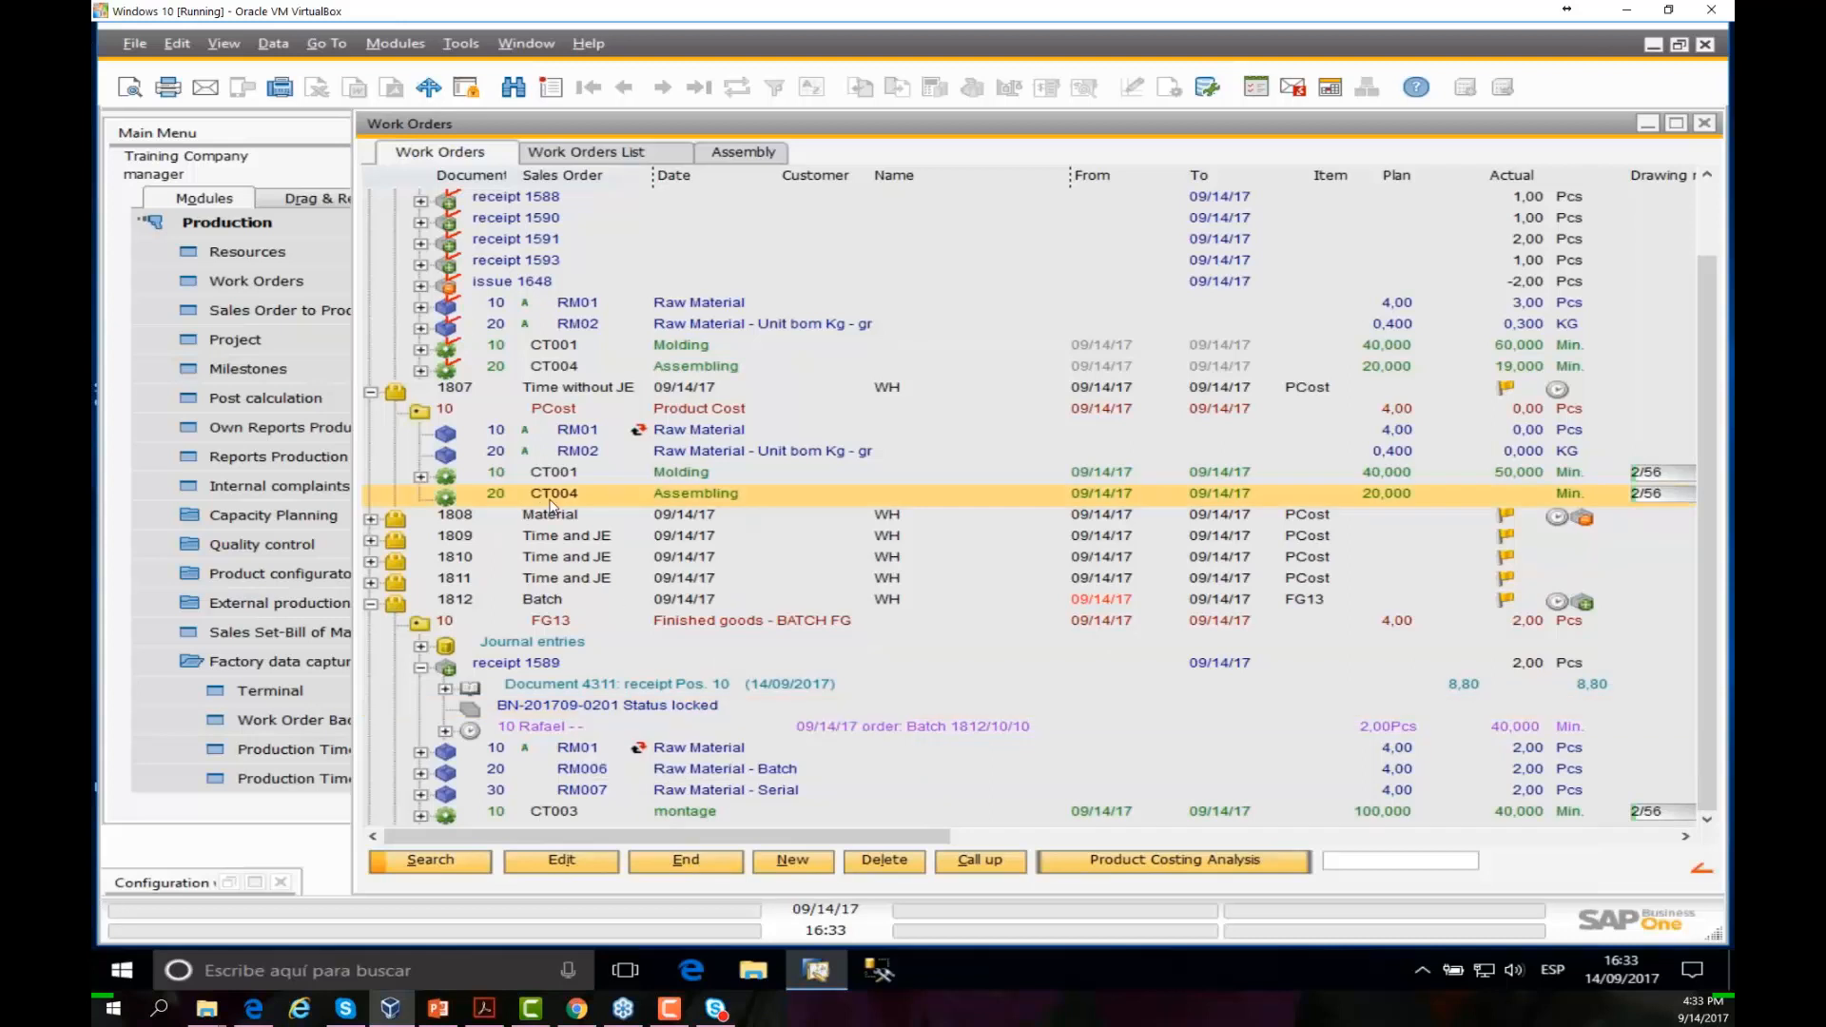
{"action": "right_click", "coordinate": [550, 502]}
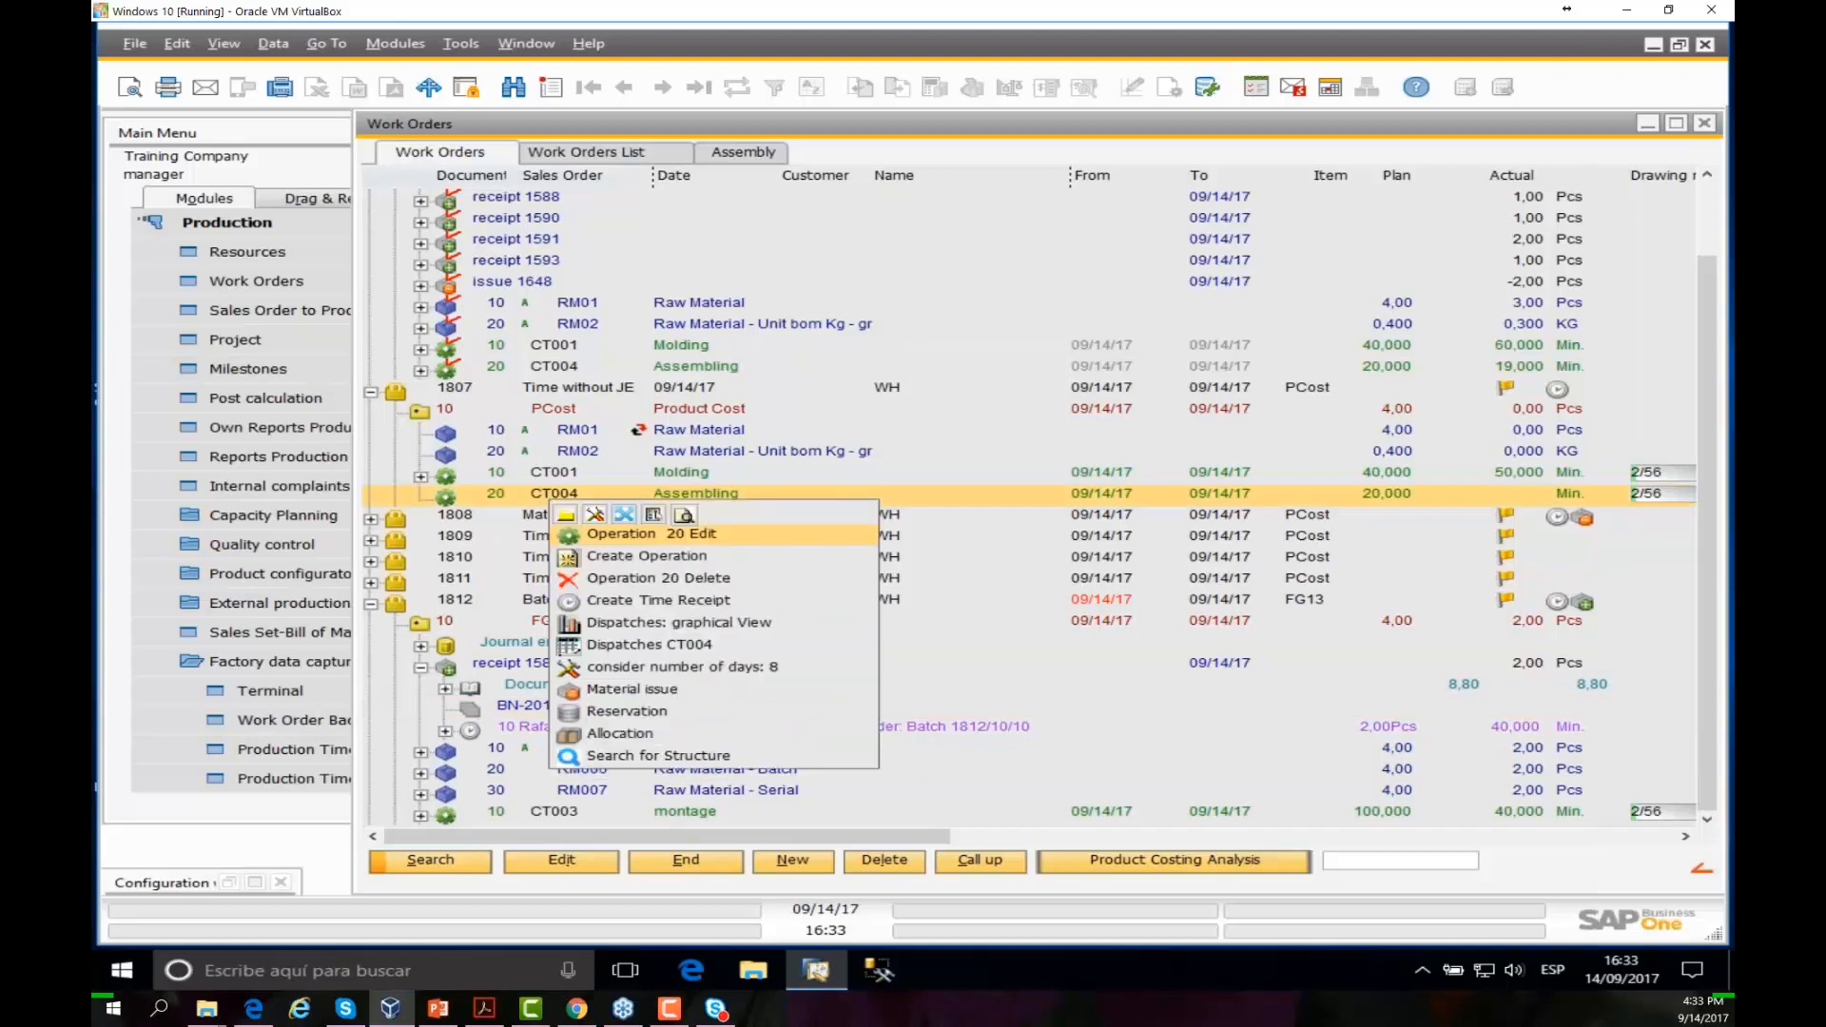
{"action": "left_click", "coordinate": [627, 603]}
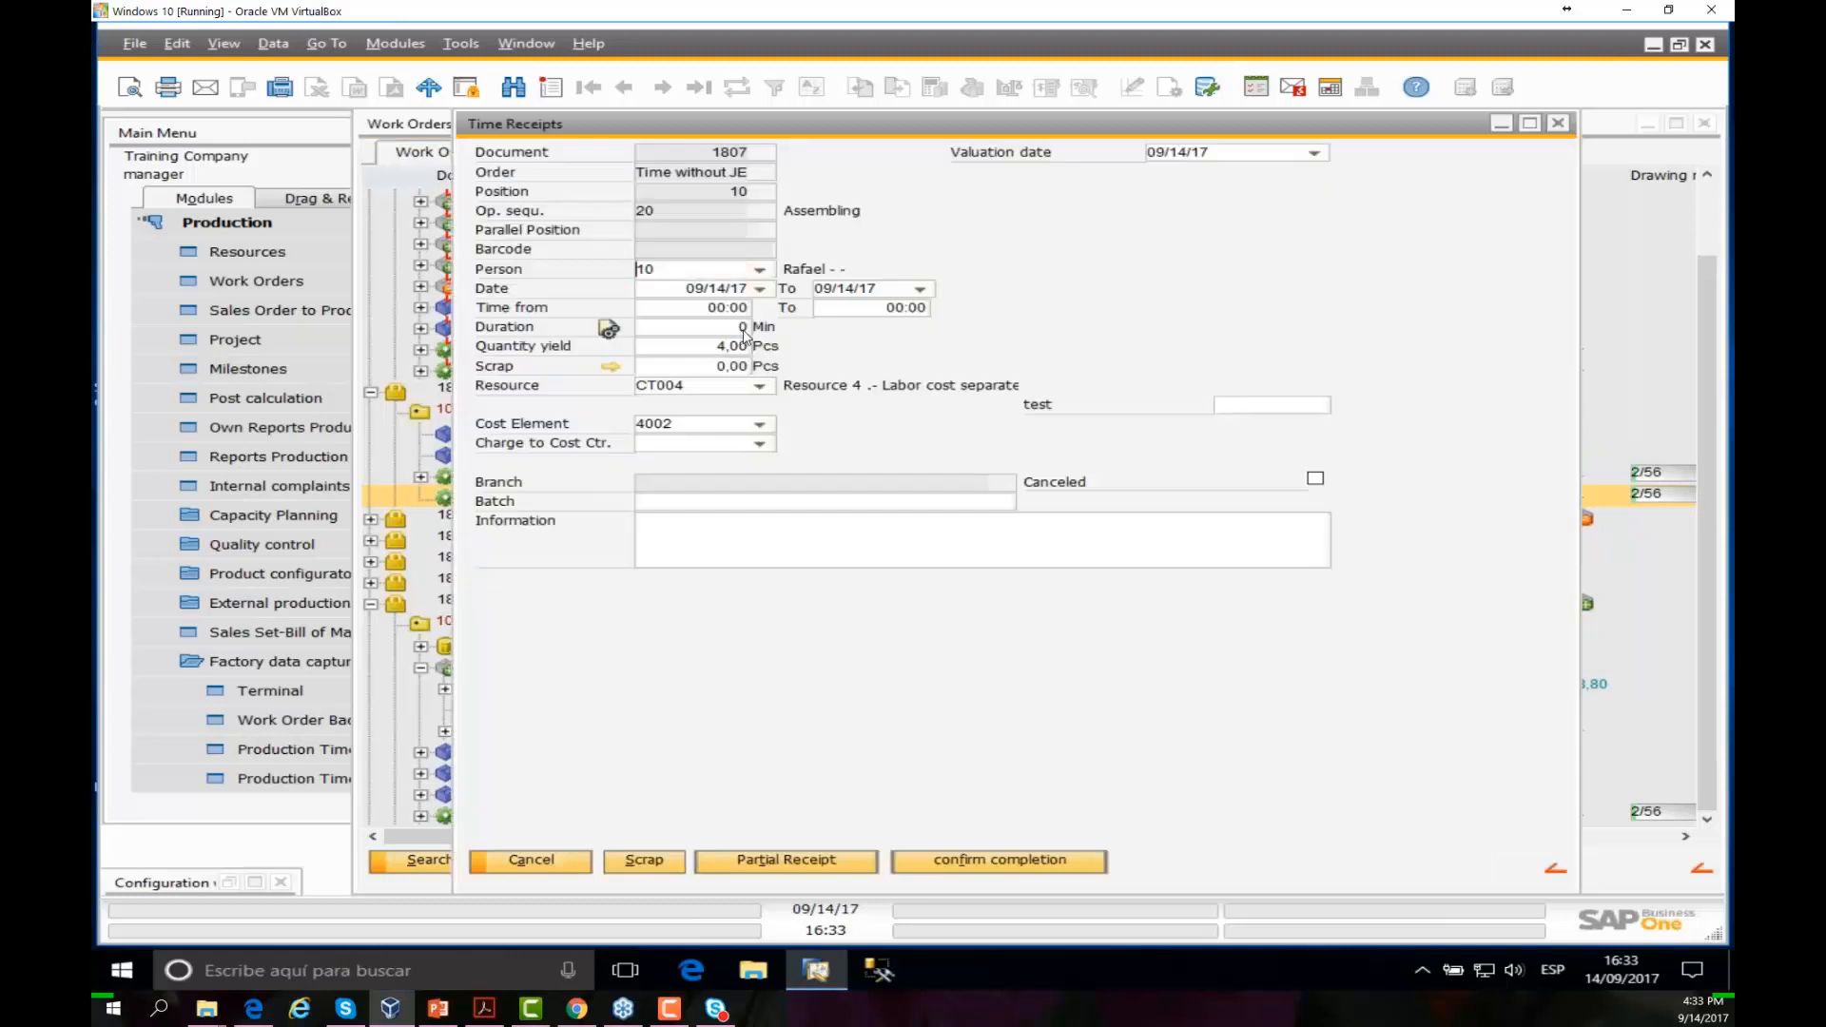
{"action": "left_click_drag", "start_coordinate": [736, 328], "coordinate": [828, 329]}
{"action": "type", "text": "30"}
{"action": "key", "text": "Tab"}
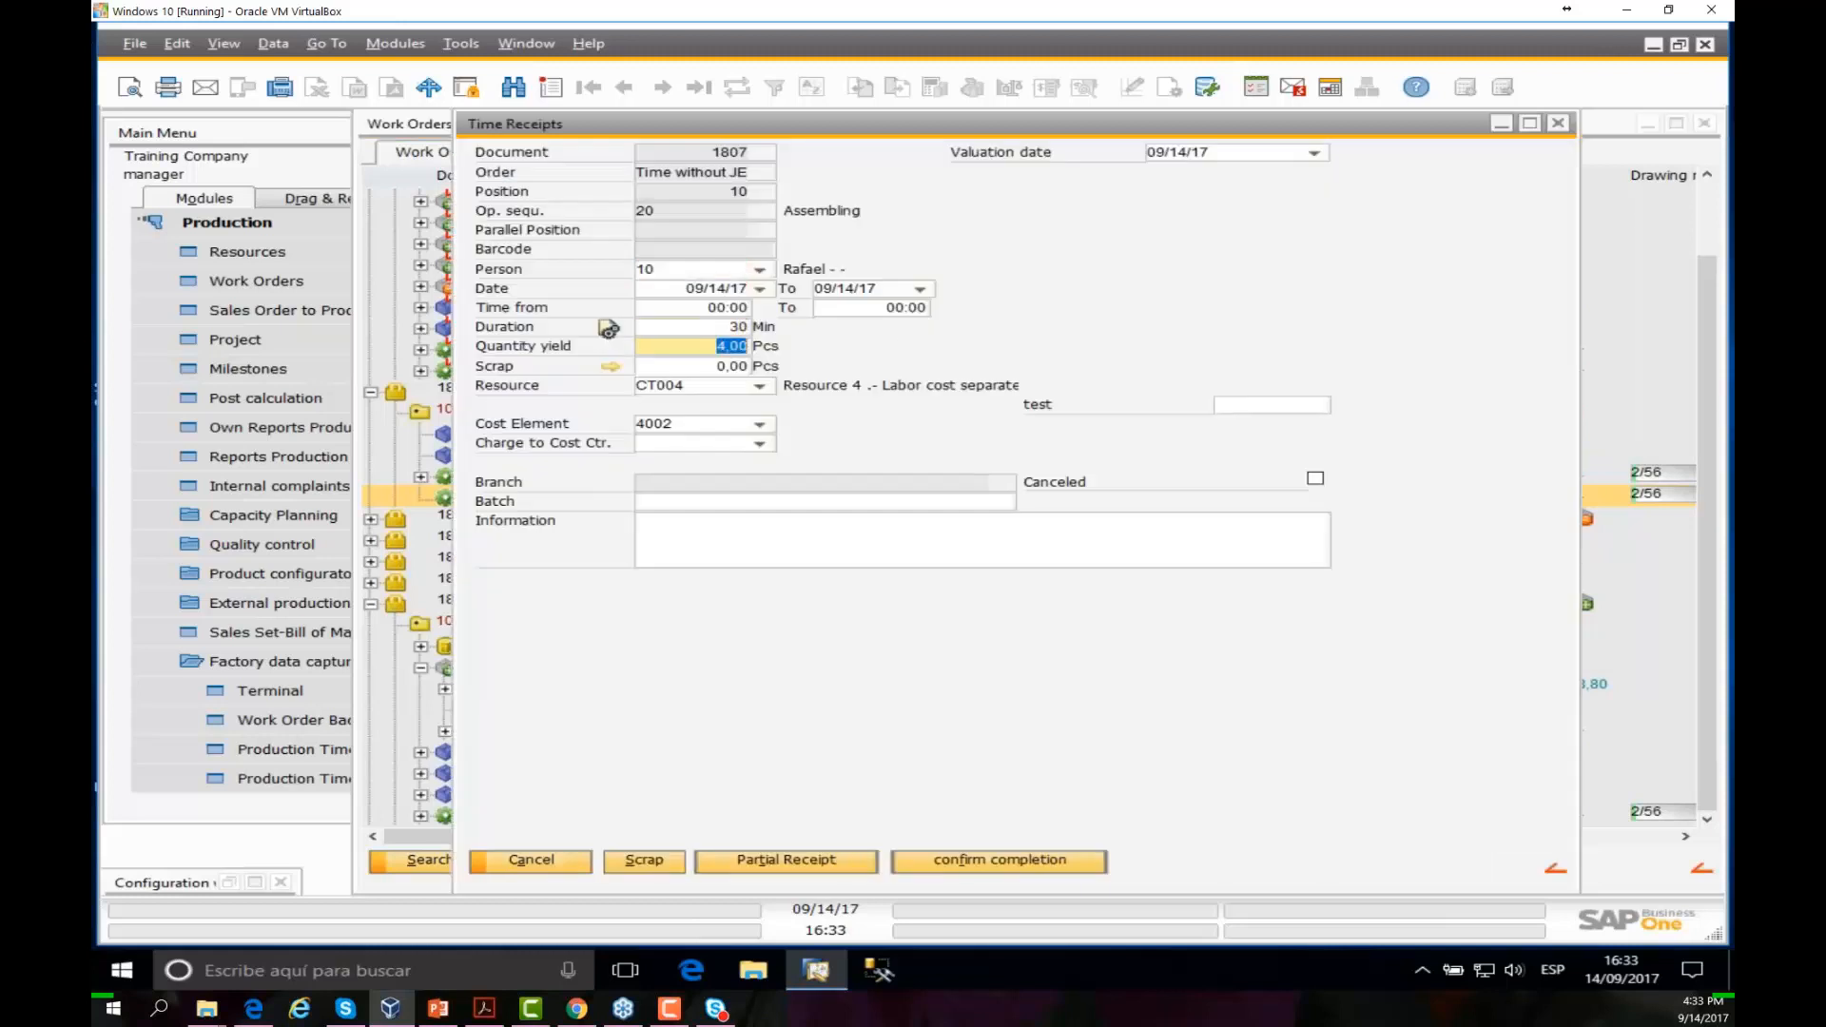
{"action": "type", "text": "3"}
{"action": "left_click", "coordinate": [830, 869]}
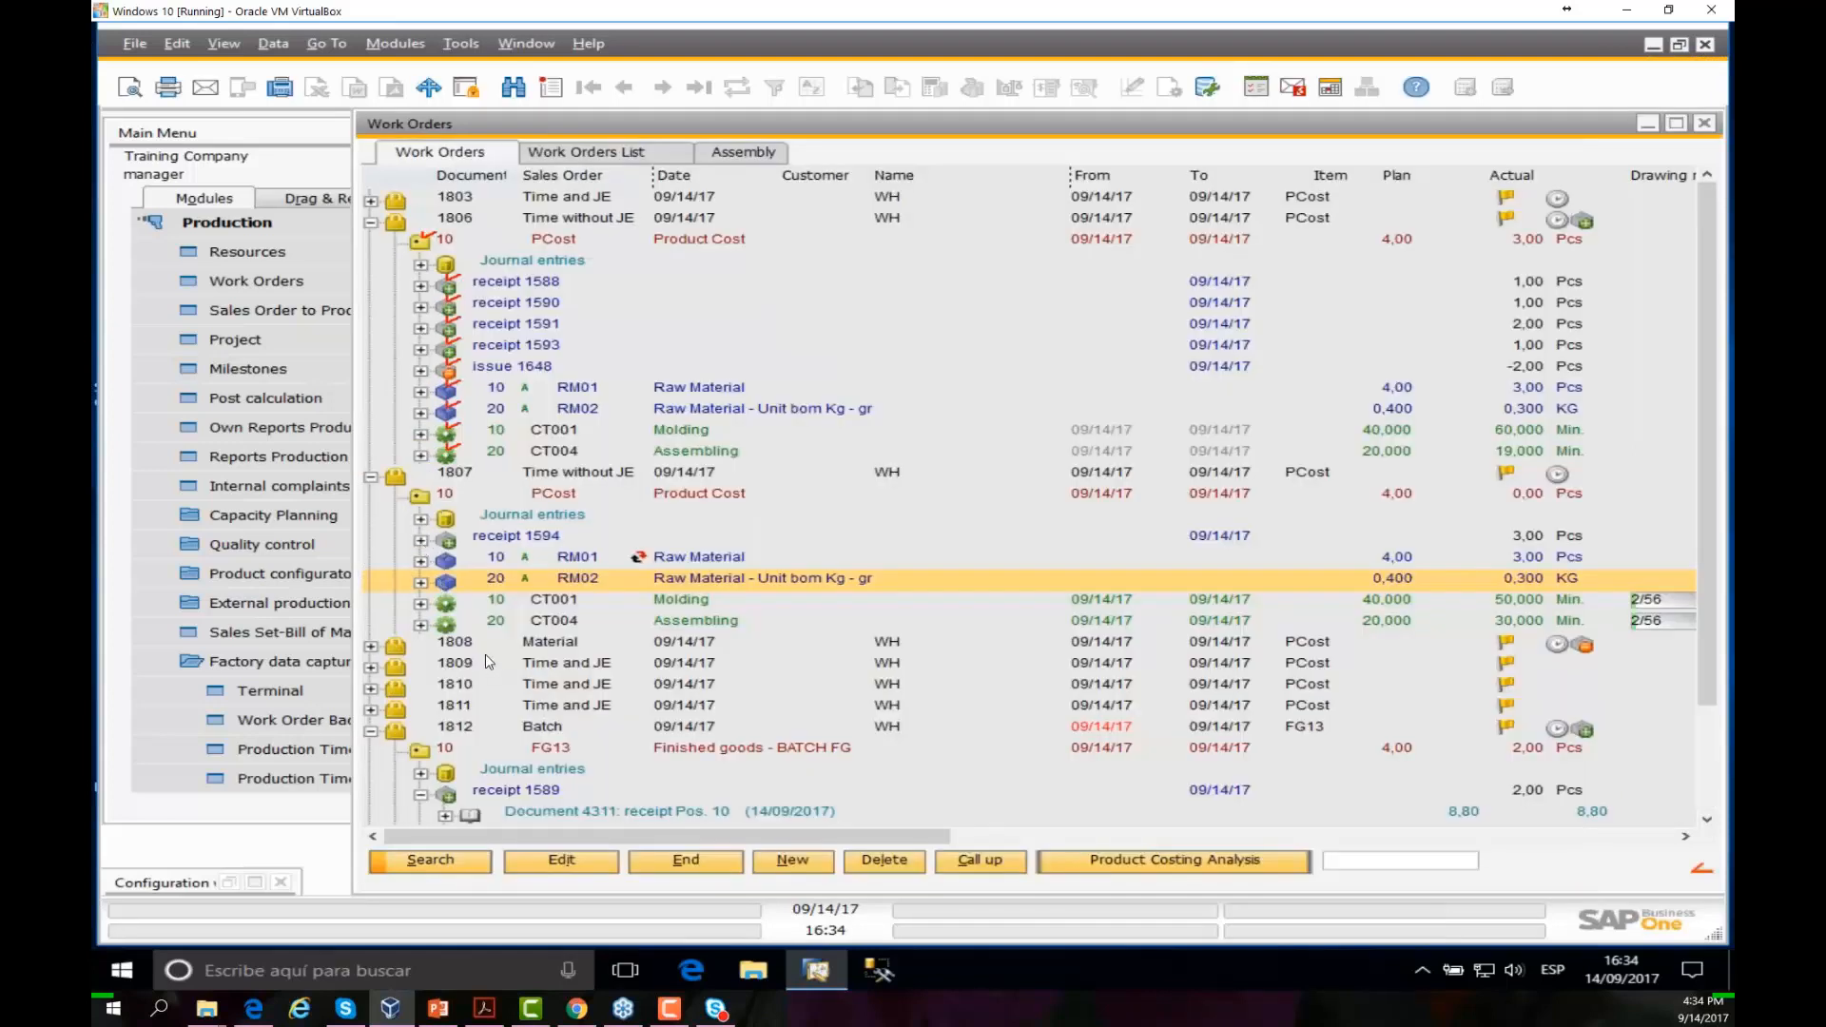
Step: Check the documents linked to receipt 1594 and its cancellation option, and collapse work order 1807
{"action": "left_click", "coordinate": [420, 540]}
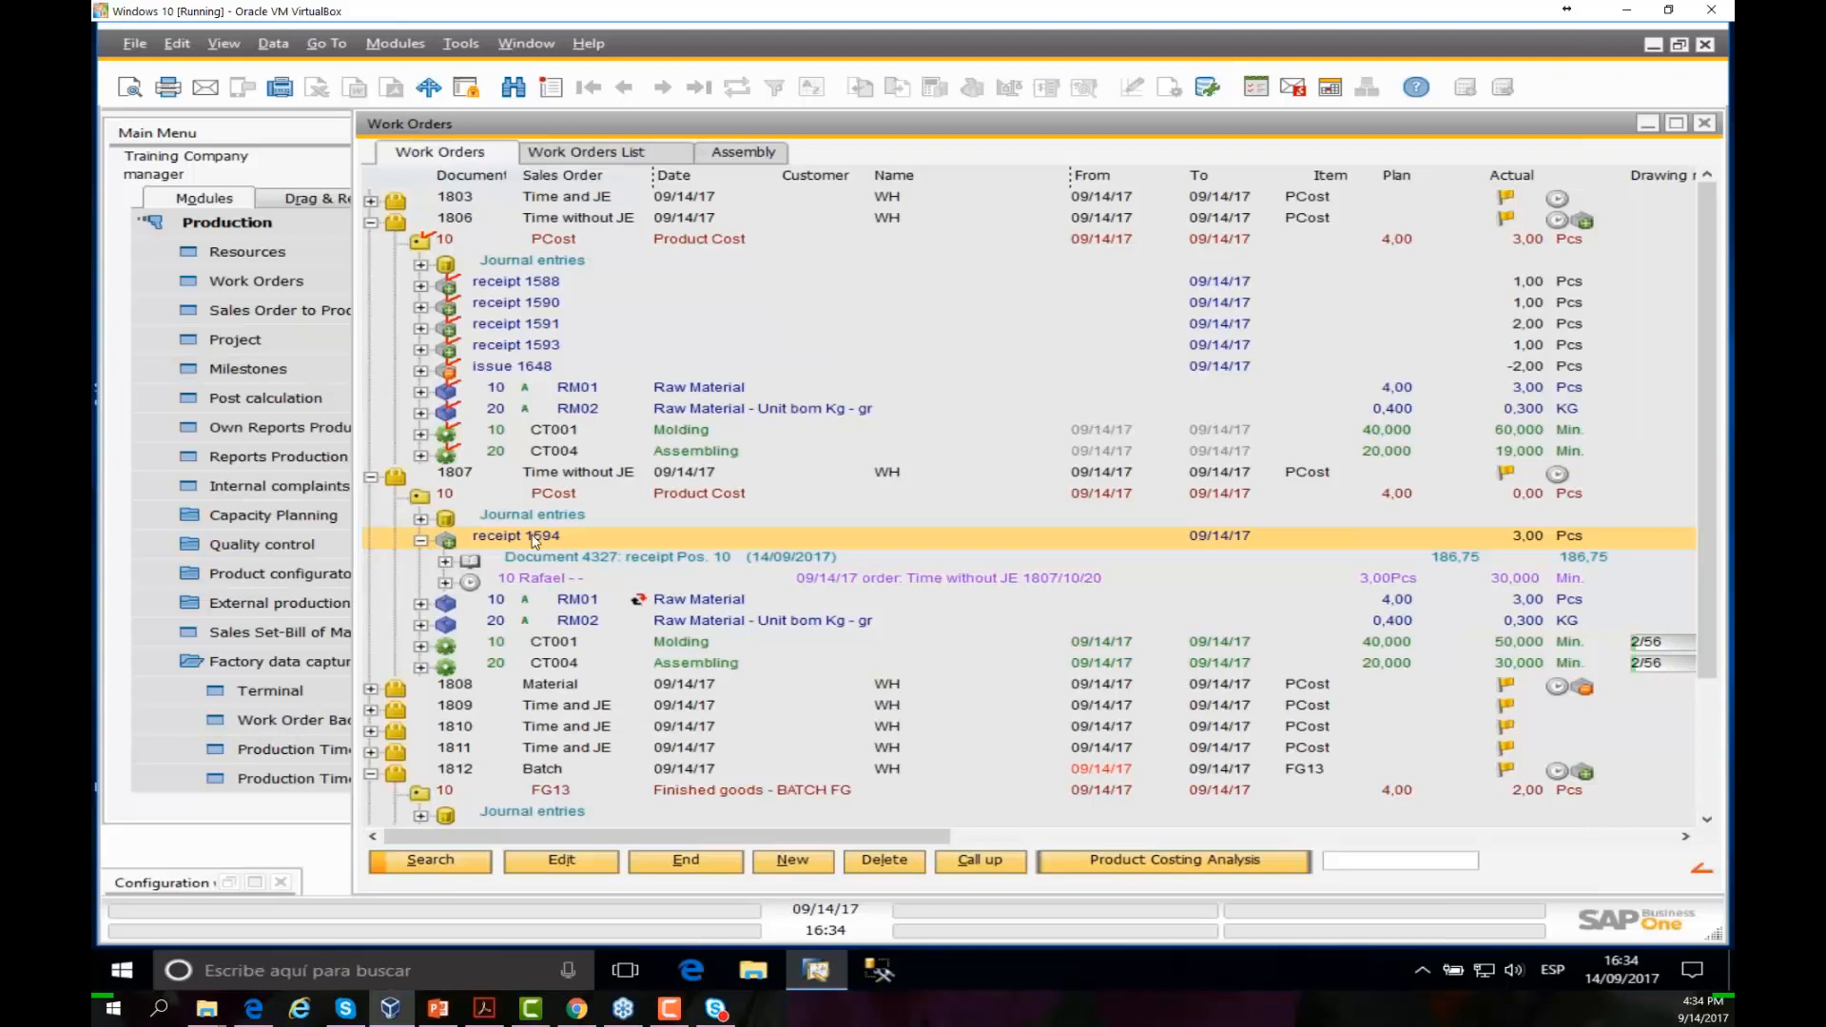
{"action": "right_click", "coordinate": [533, 542]}
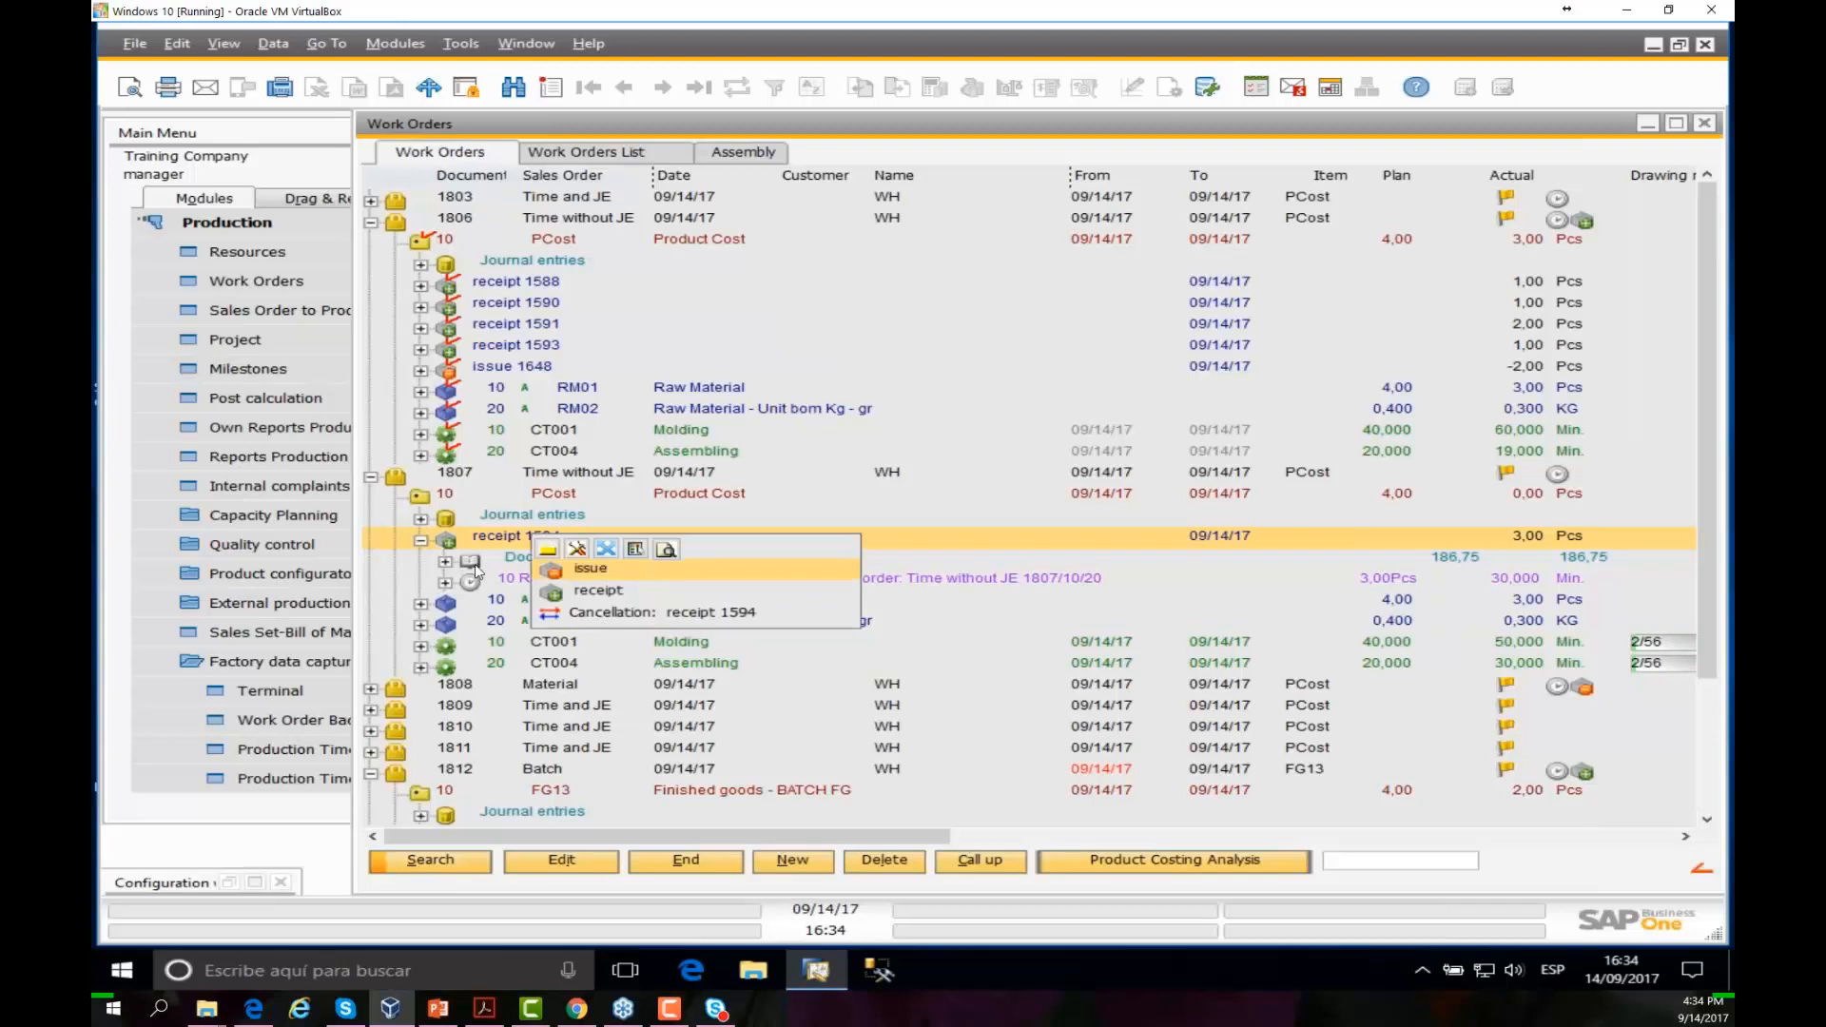
{"action": "left_click", "coordinate": [373, 483]}
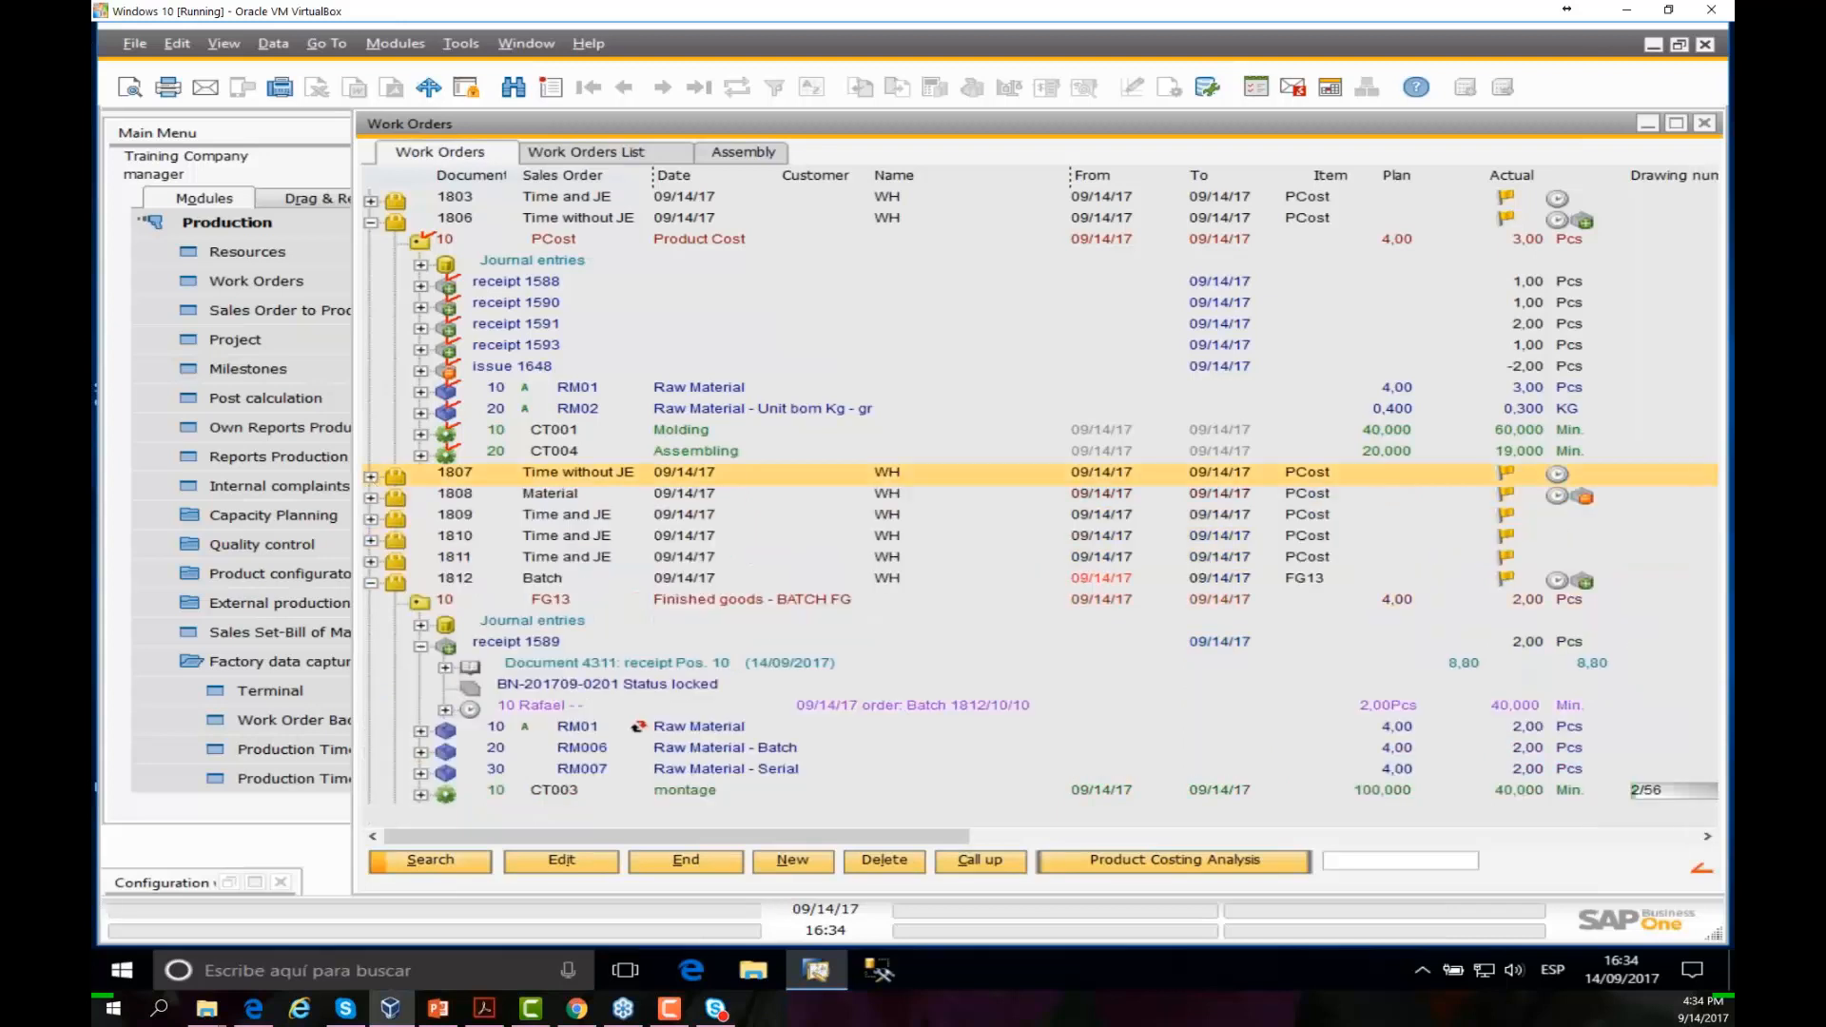
{"action": "right_click", "coordinate": [644, 688]}
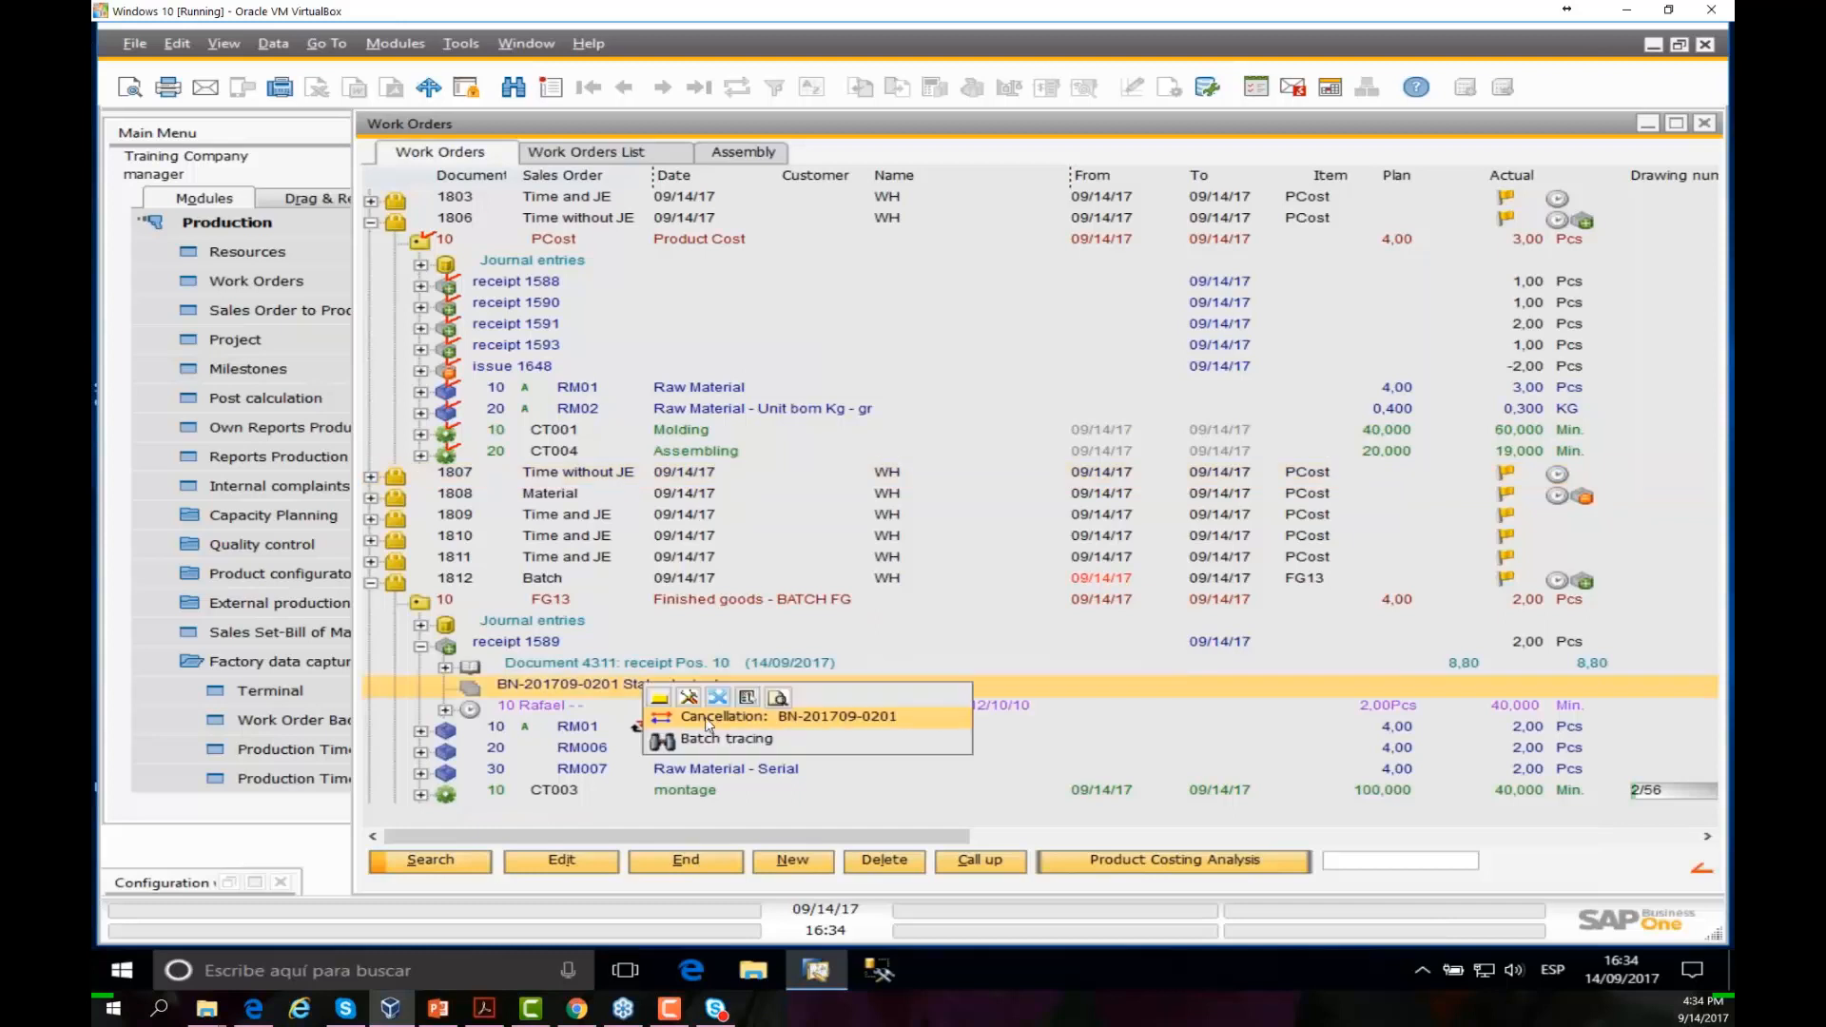
{"action": "left_click", "coordinate": [704, 717]}
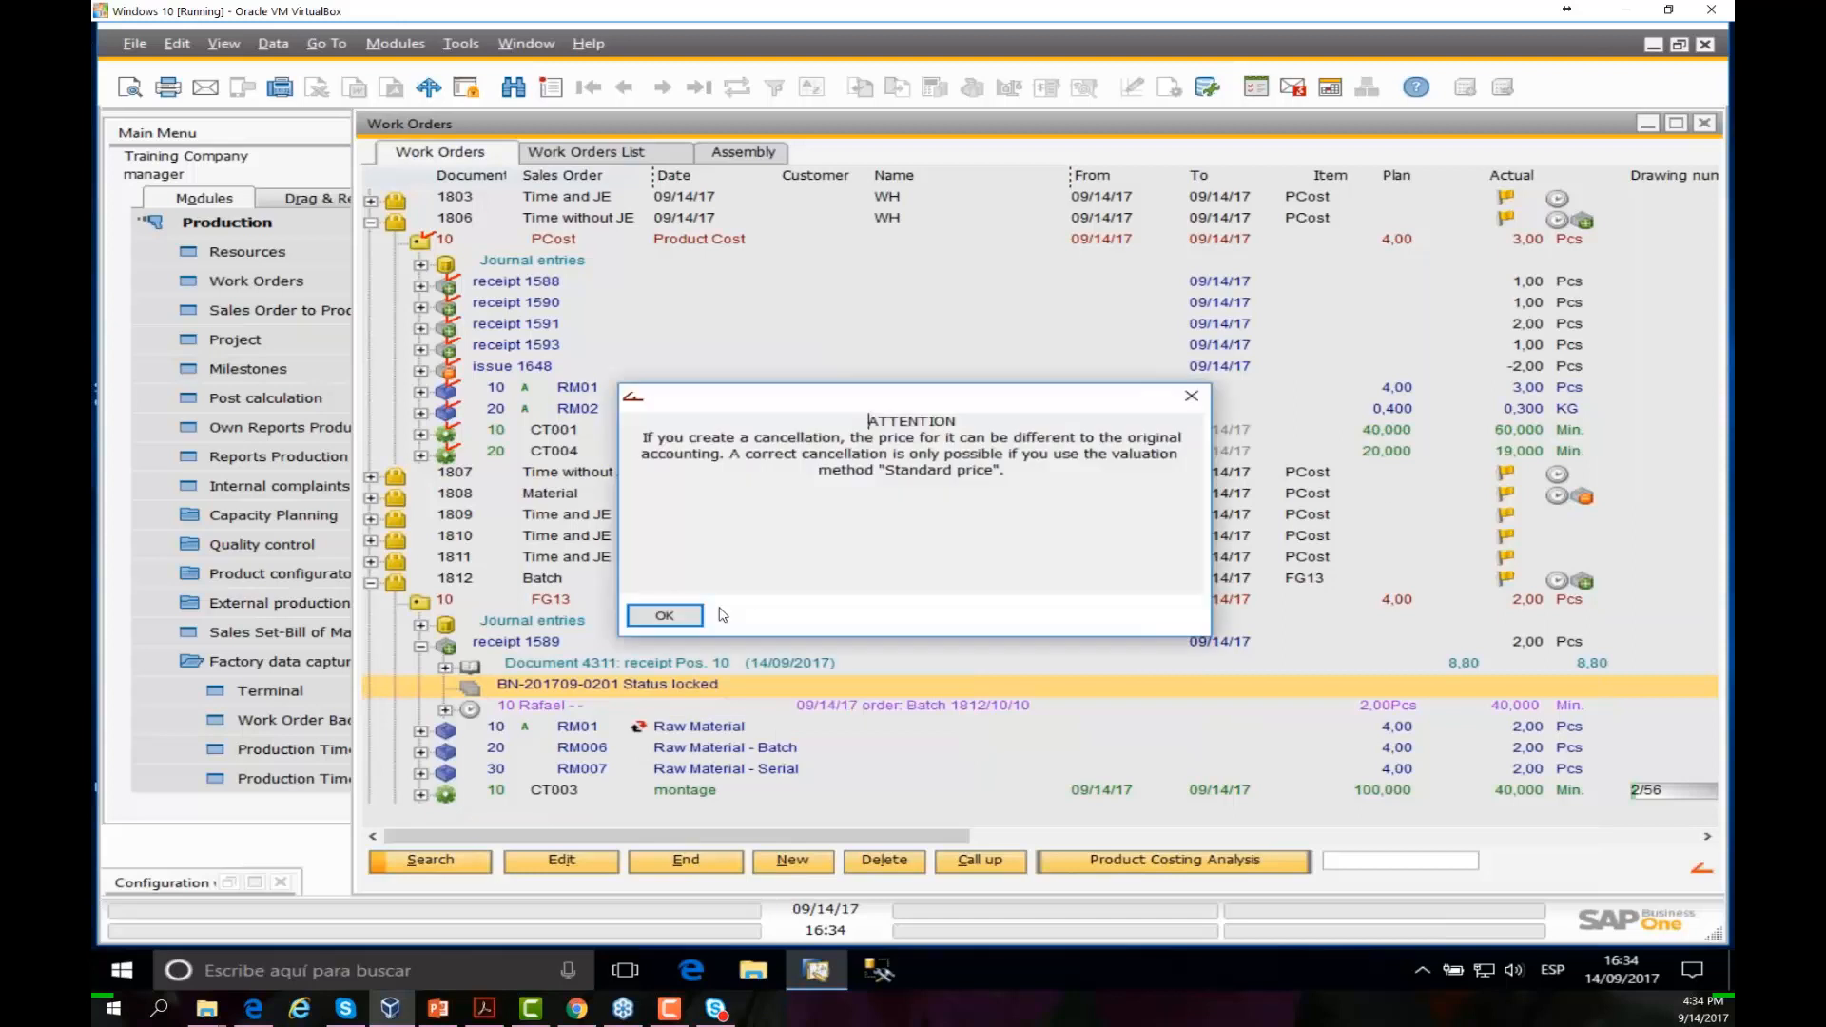
{"action": "left_click", "coordinate": [664, 617]}
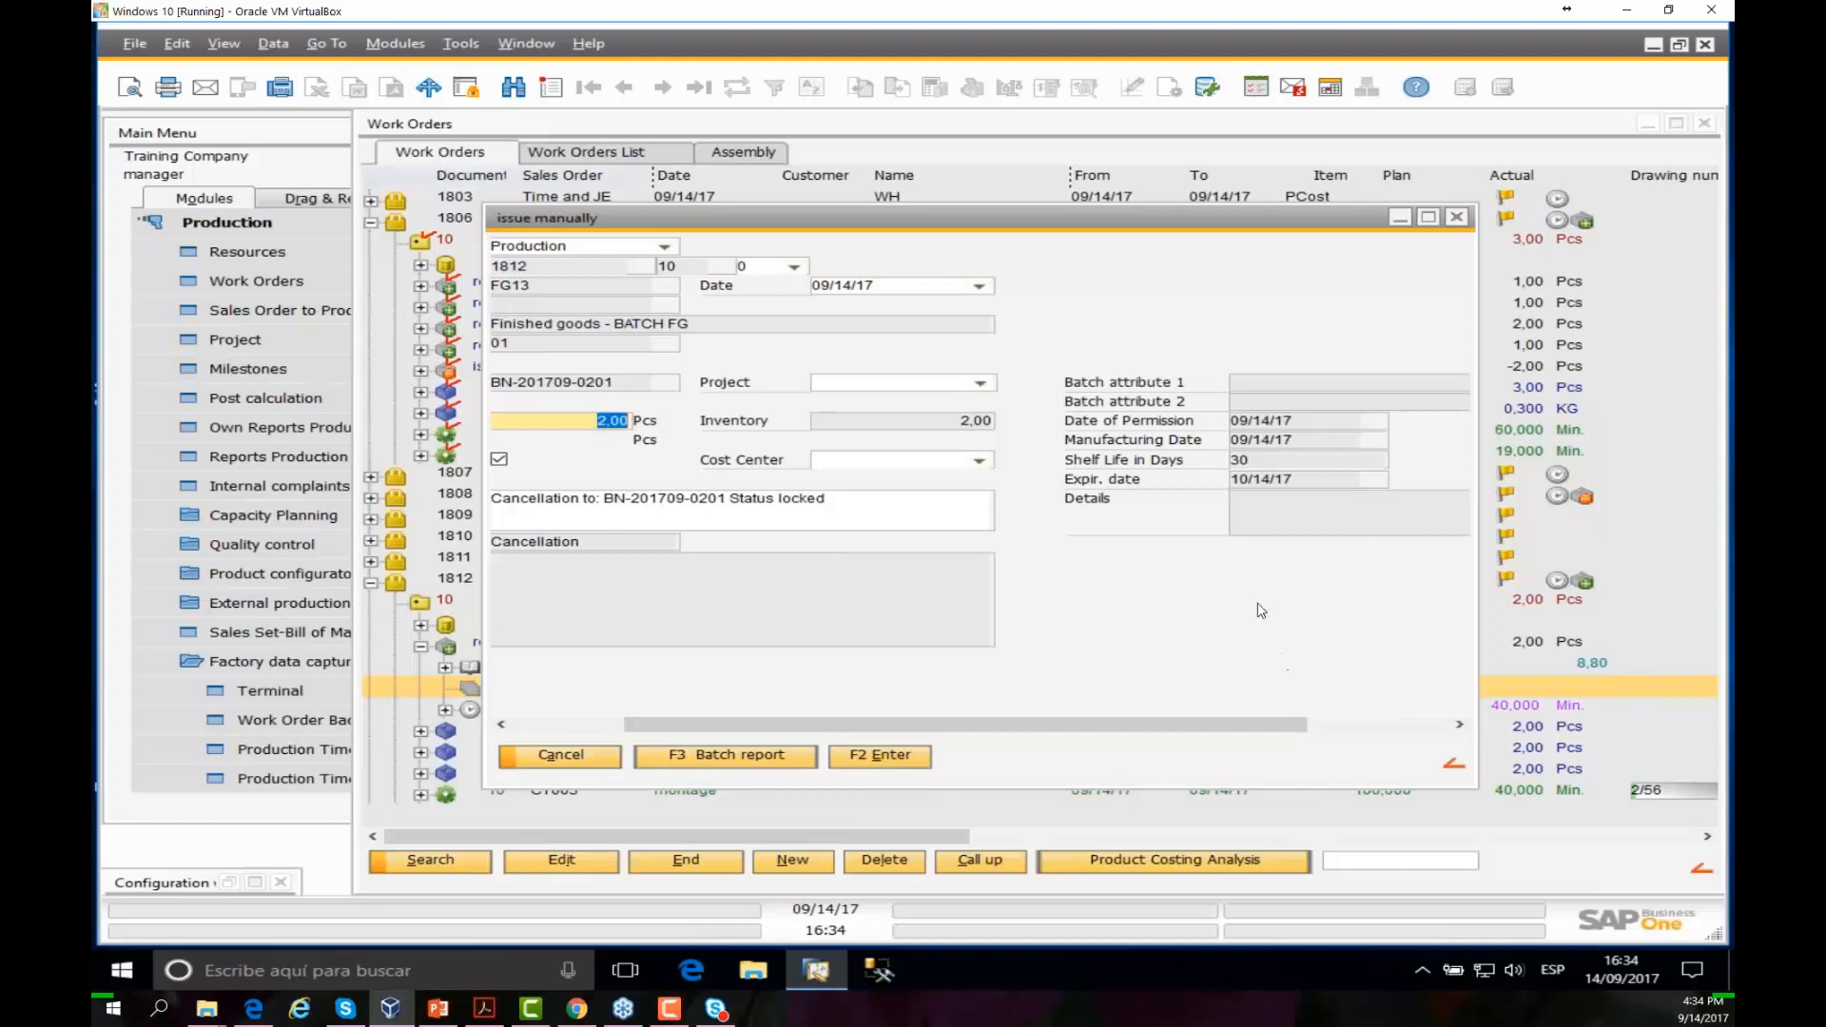
{"action": "key", "text": "F2"}
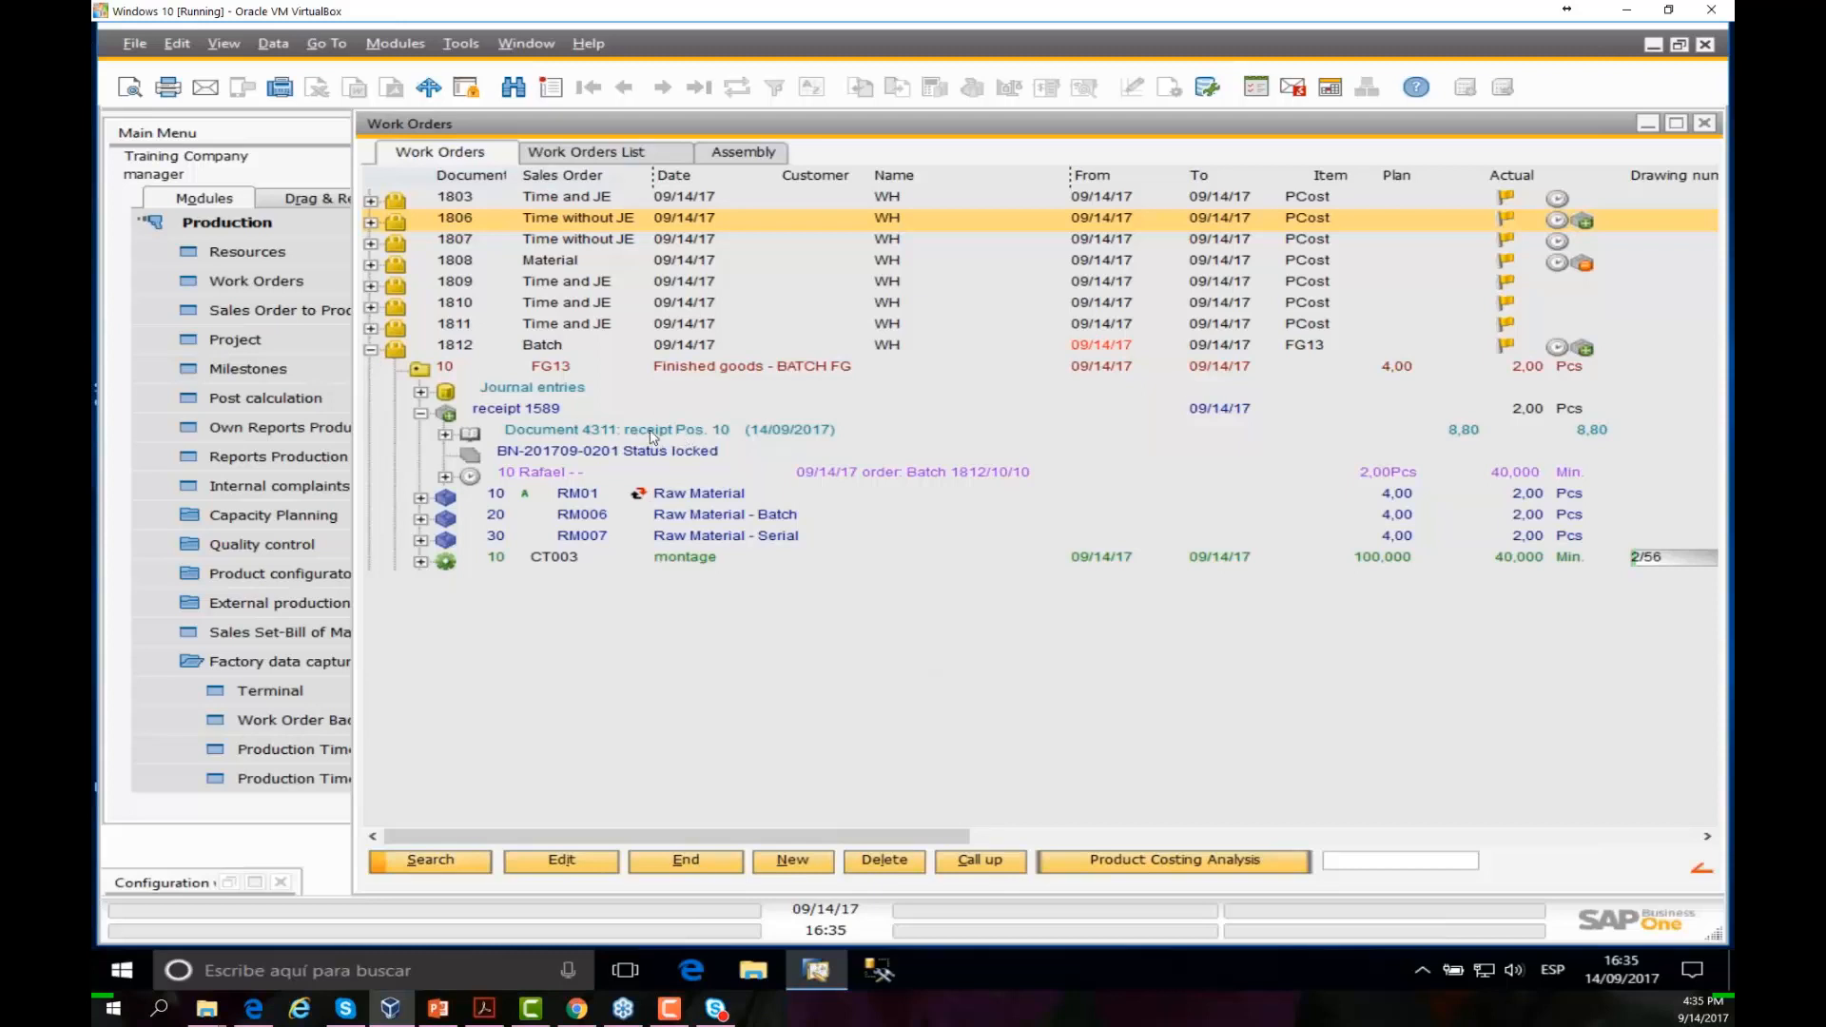
Step: Review the journal entries of the FG13 position in order 1812, and reopen those of order 1806 to select the Book differences document
{"action": "left_click", "coordinate": [420, 392]}
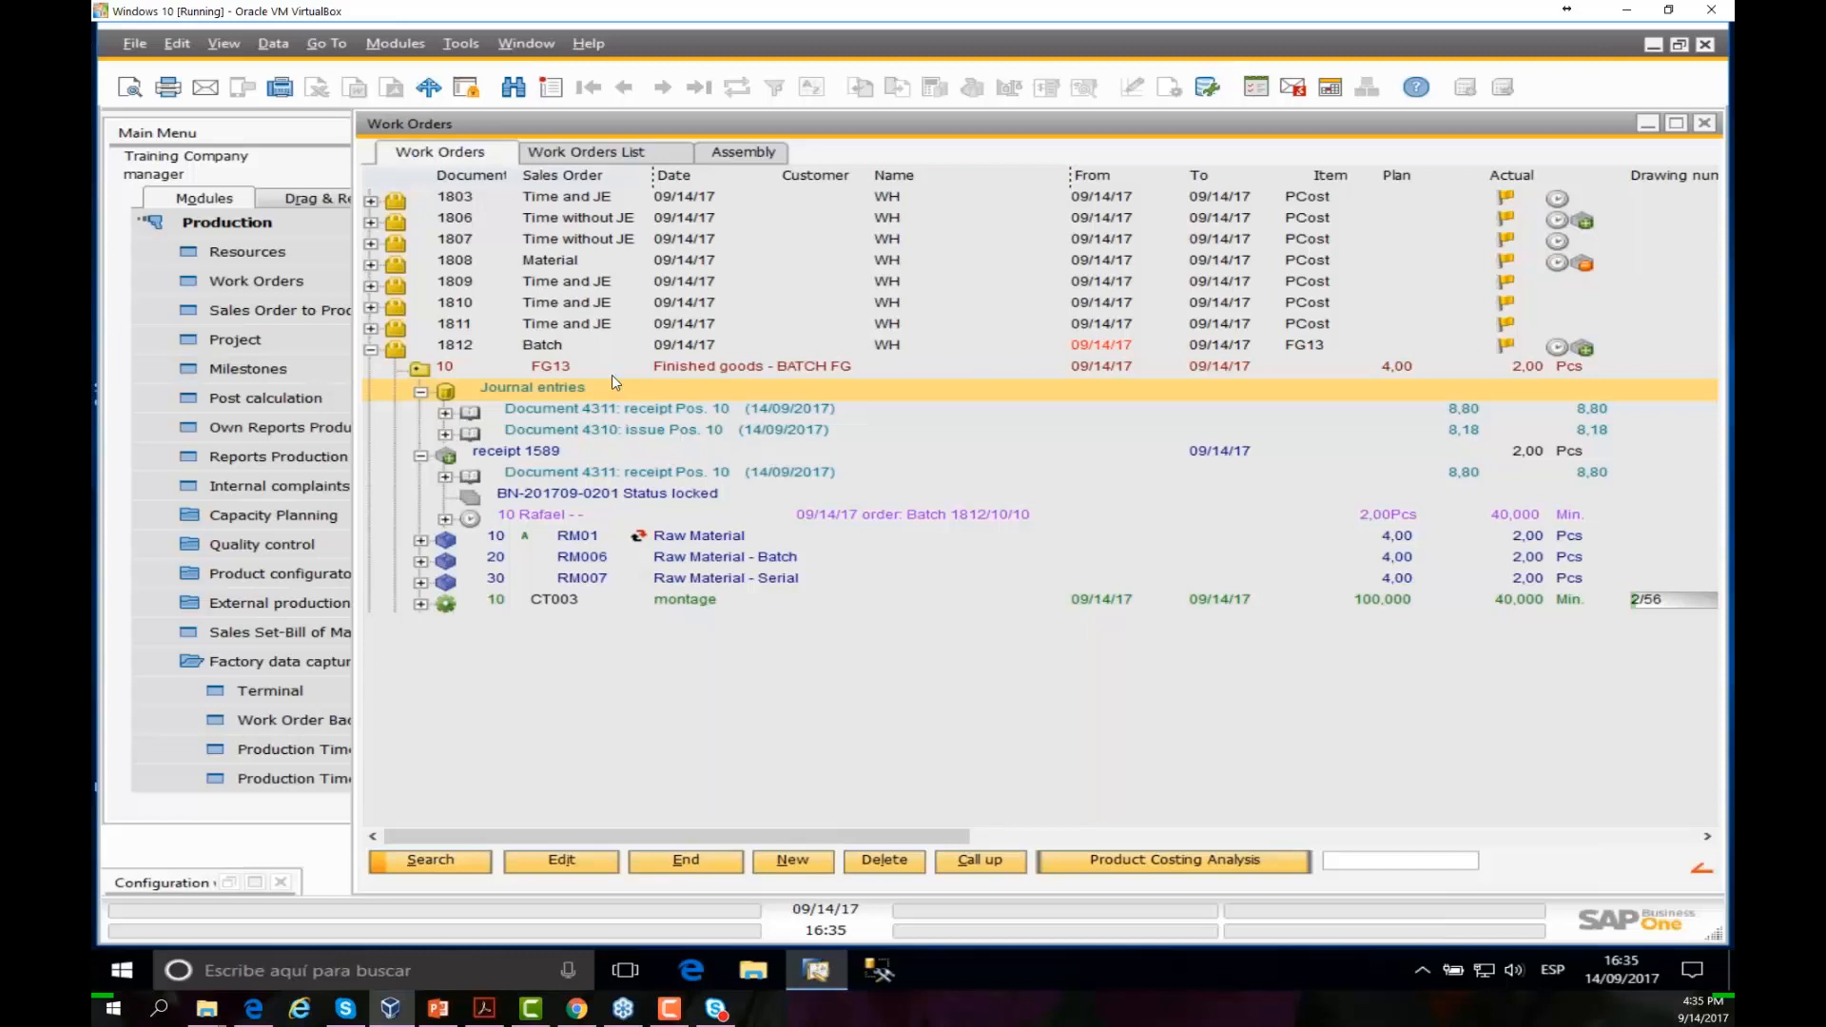
{"action": "left_click", "coordinate": [367, 348]}
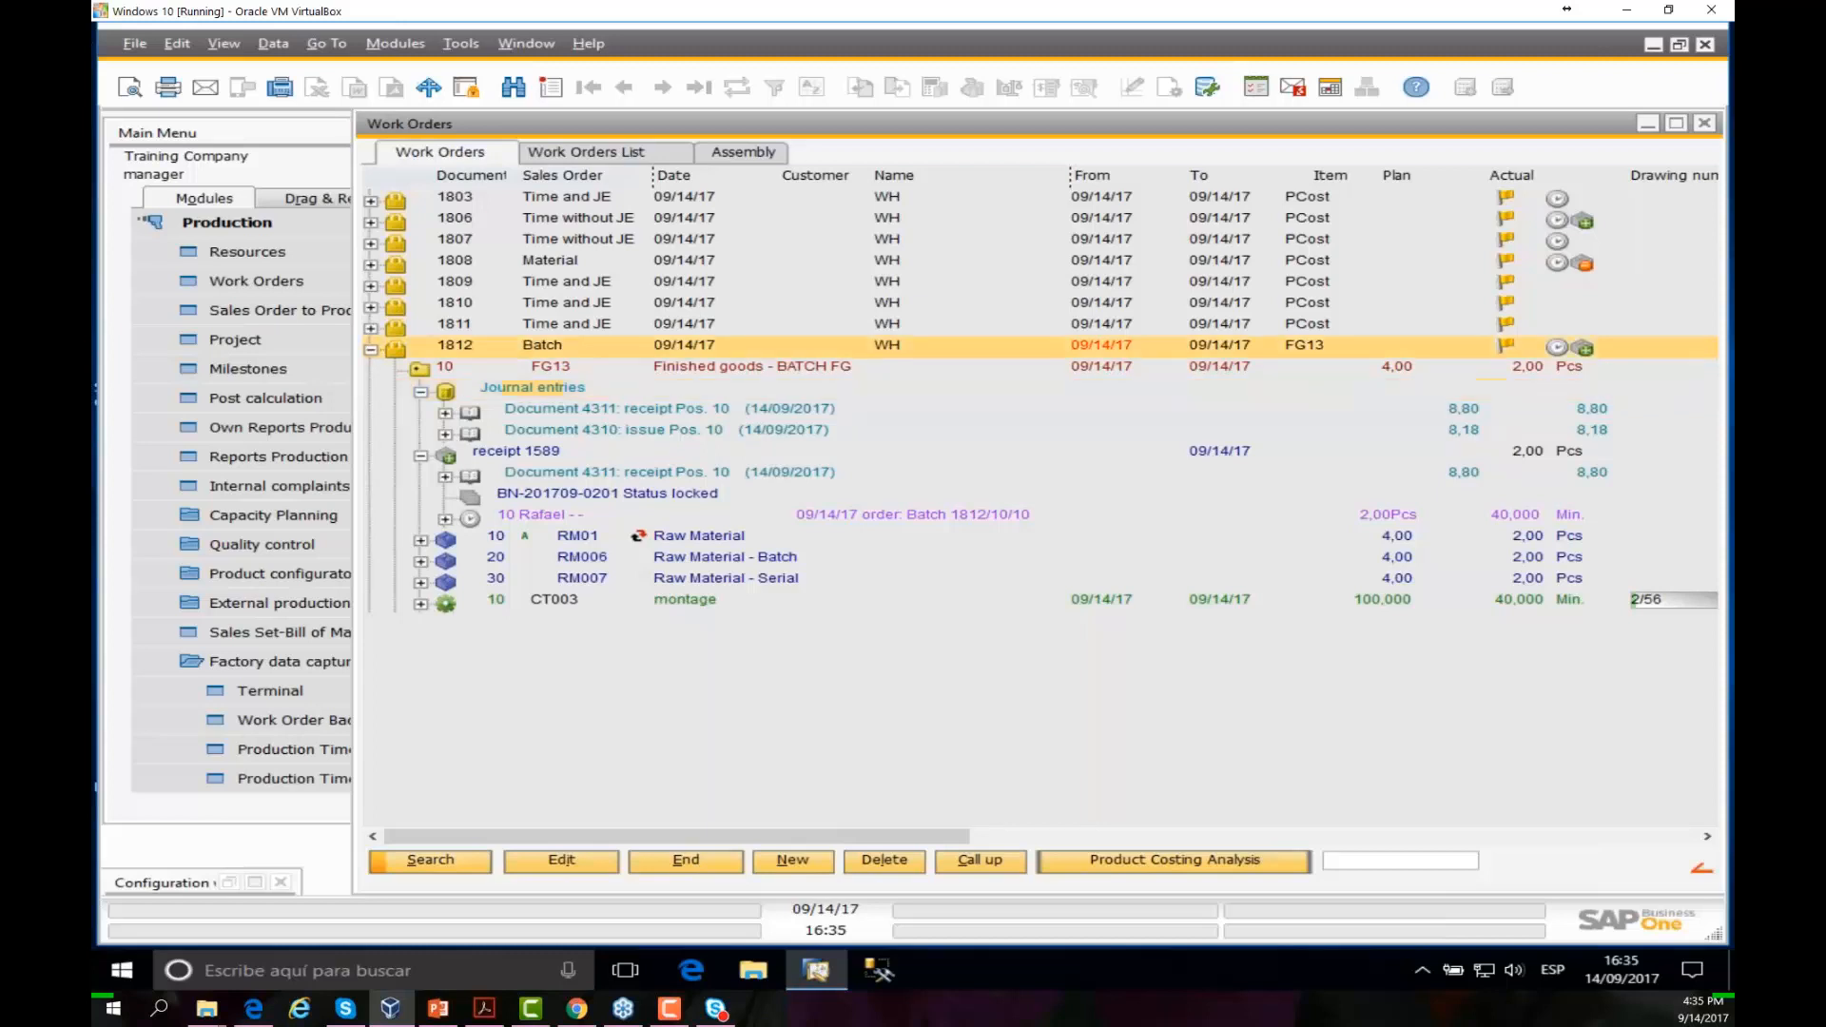
{"action": "left_click", "coordinate": [372, 224]}
{"action": "left_click", "coordinate": [396, 243]}
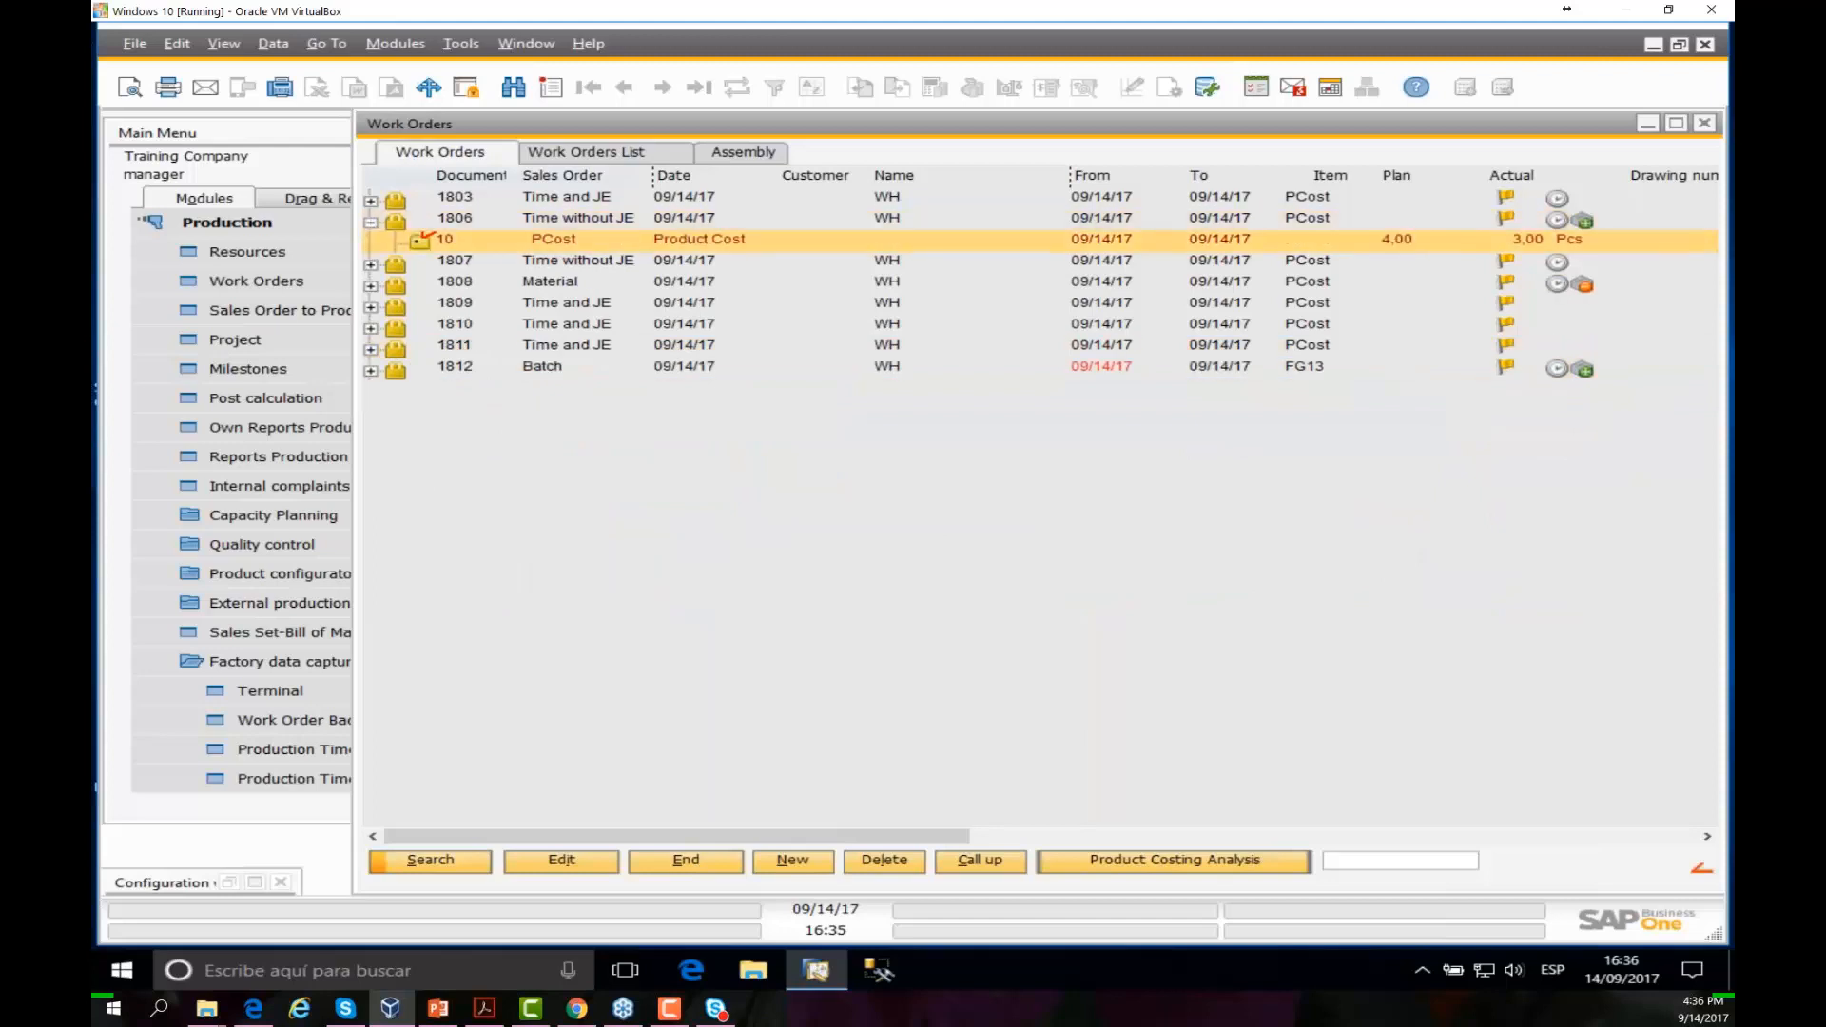
{"action": "left_click", "coordinate": [422, 267]}
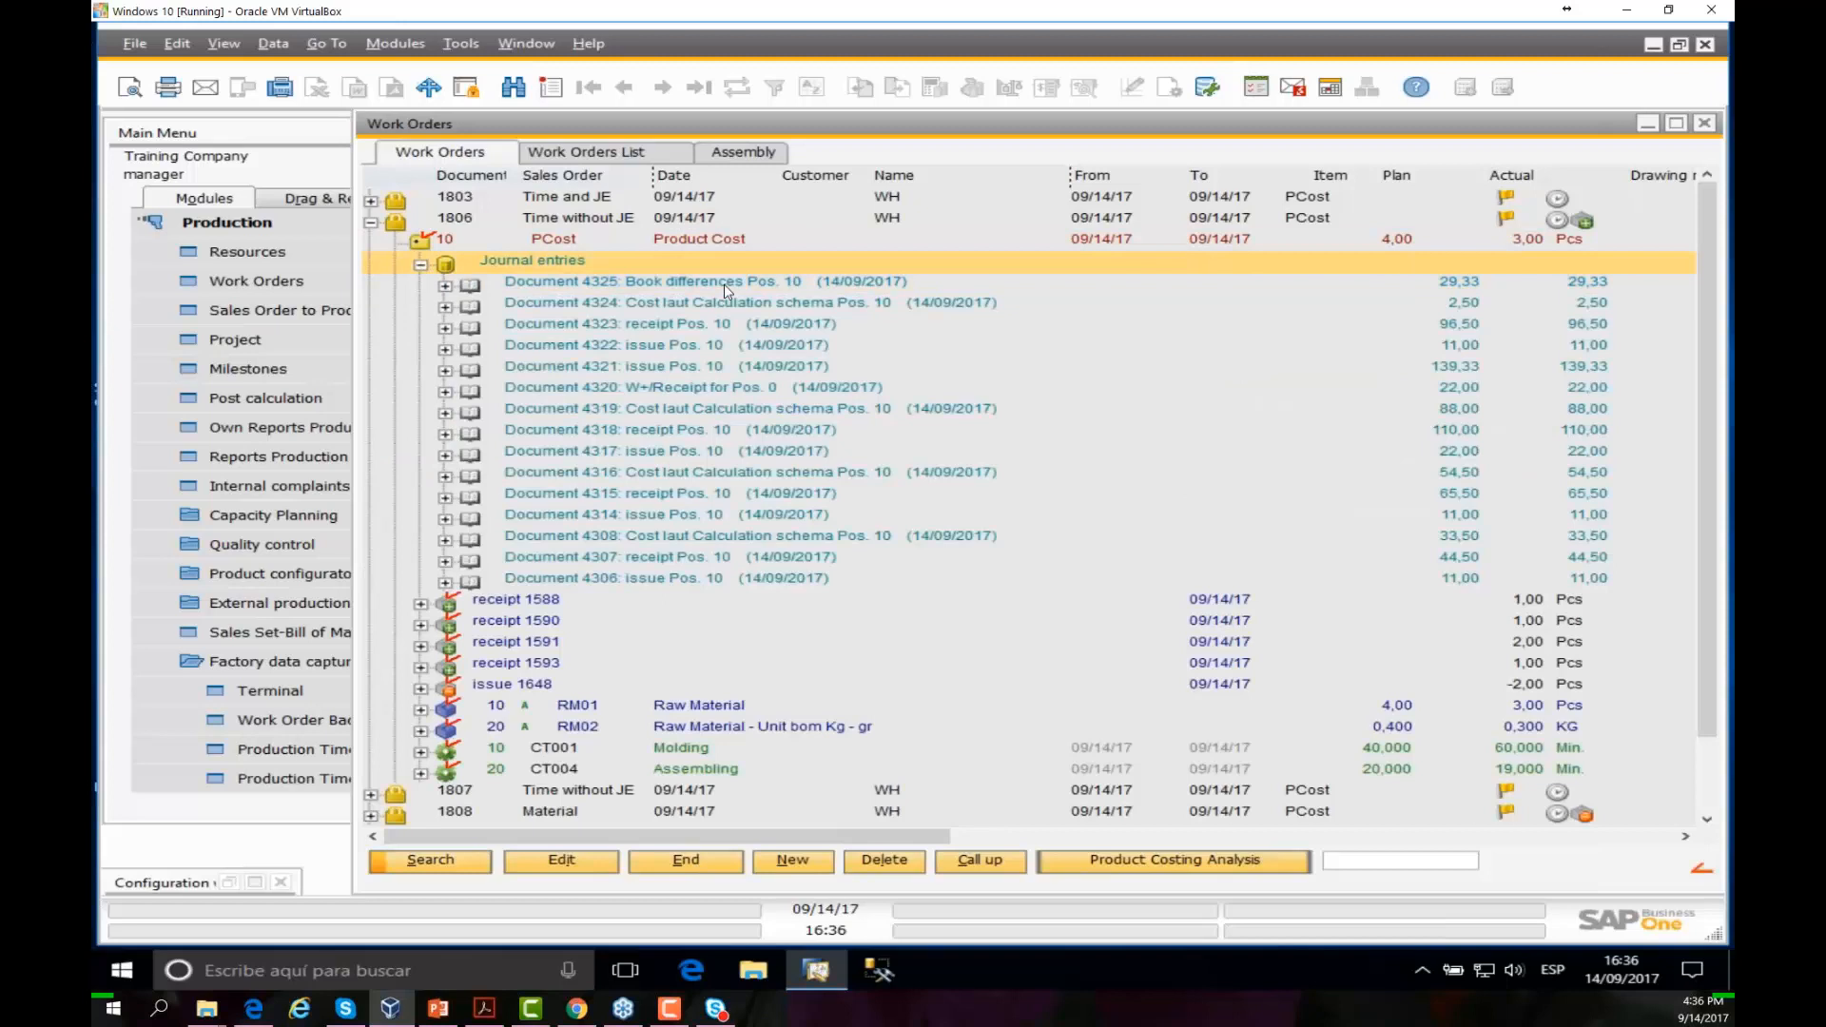
{"action": "left_click", "coordinate": [723, 283]}
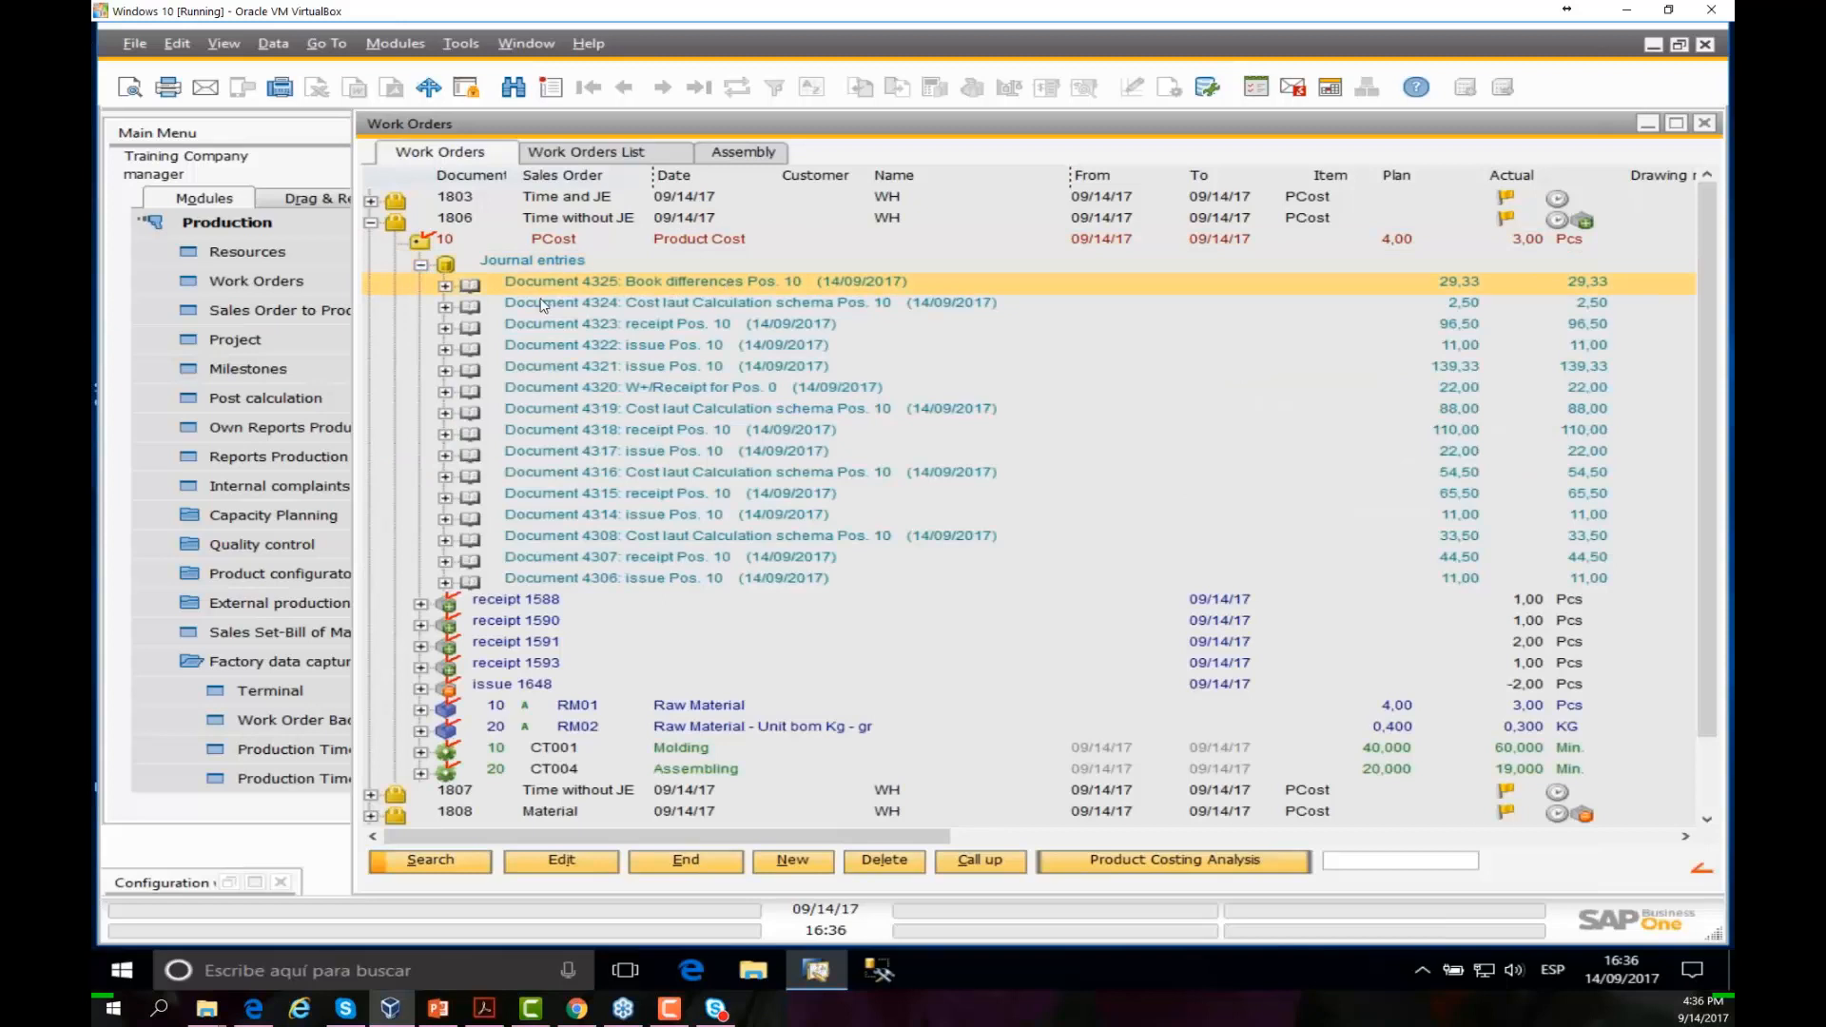